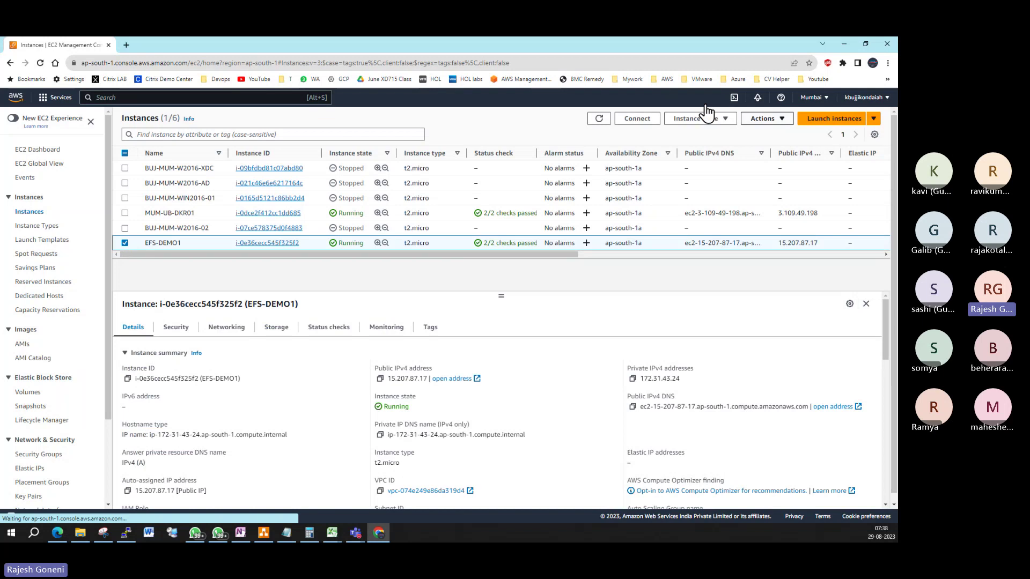
Terminate the EFS-DEMO1 instance and refresh the instances list.
left_click(762, 118)
left_click(704, 119)
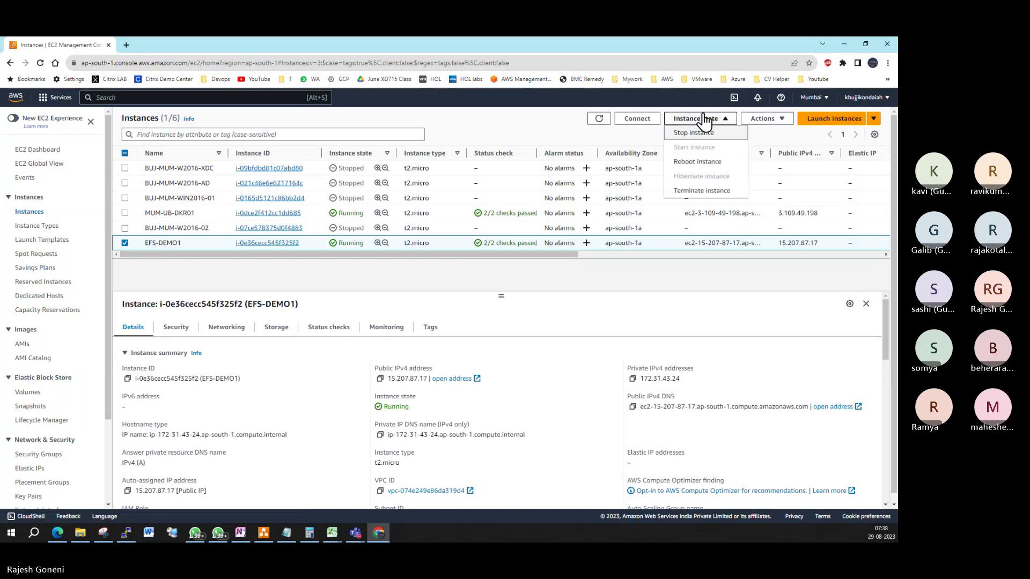
left_click(704, 191)
left_click(661, 379)
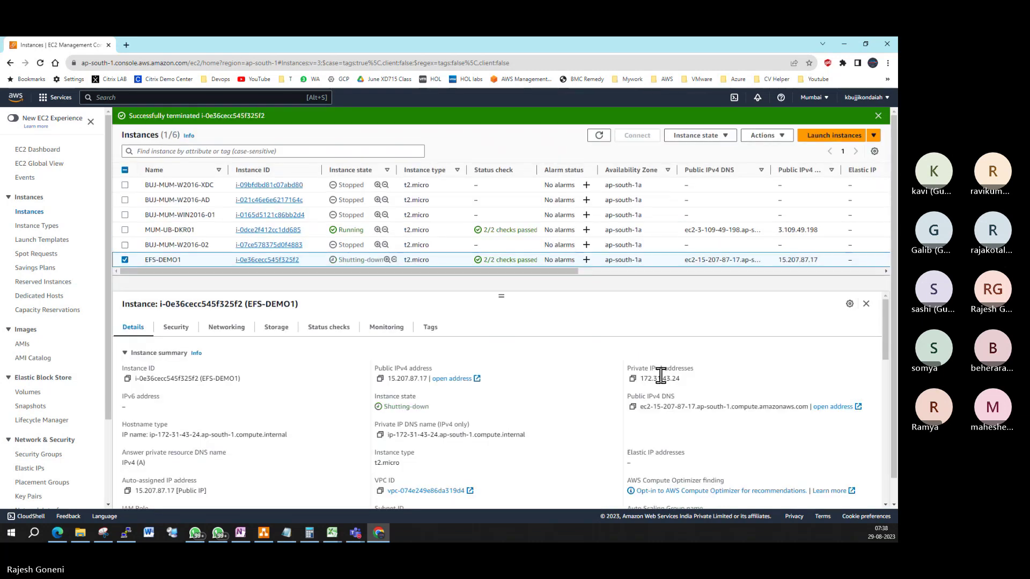
left_click(599, 136)
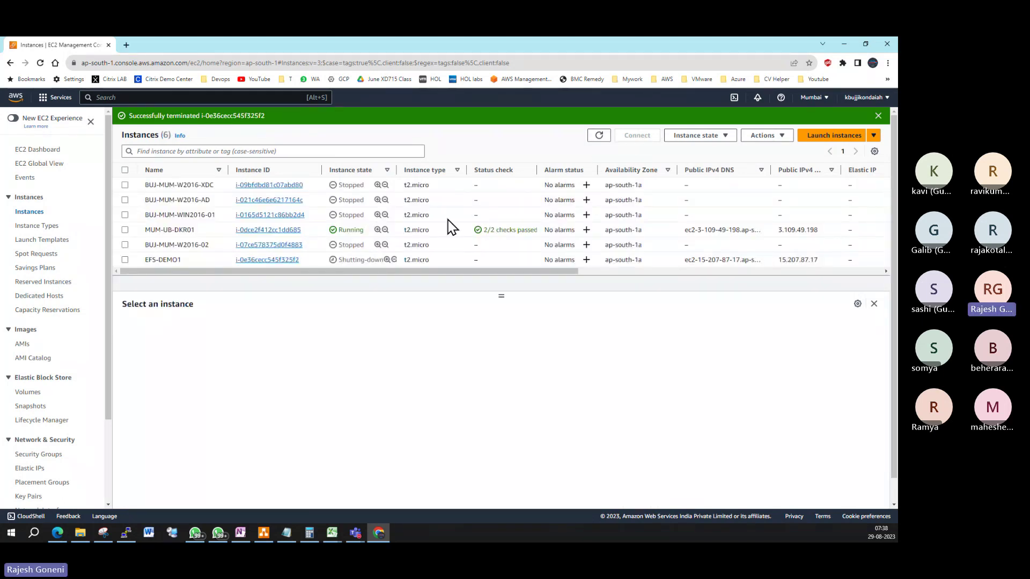
Duplicate the EC2 browser tab and open the EFS service in the copy.
right_click(76, 45)
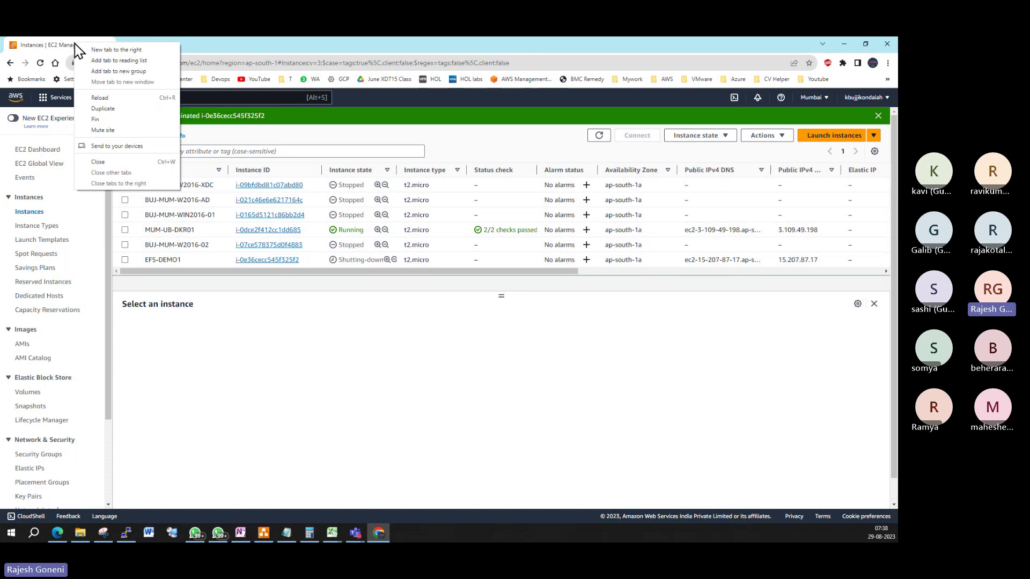
left_click(127, 113)
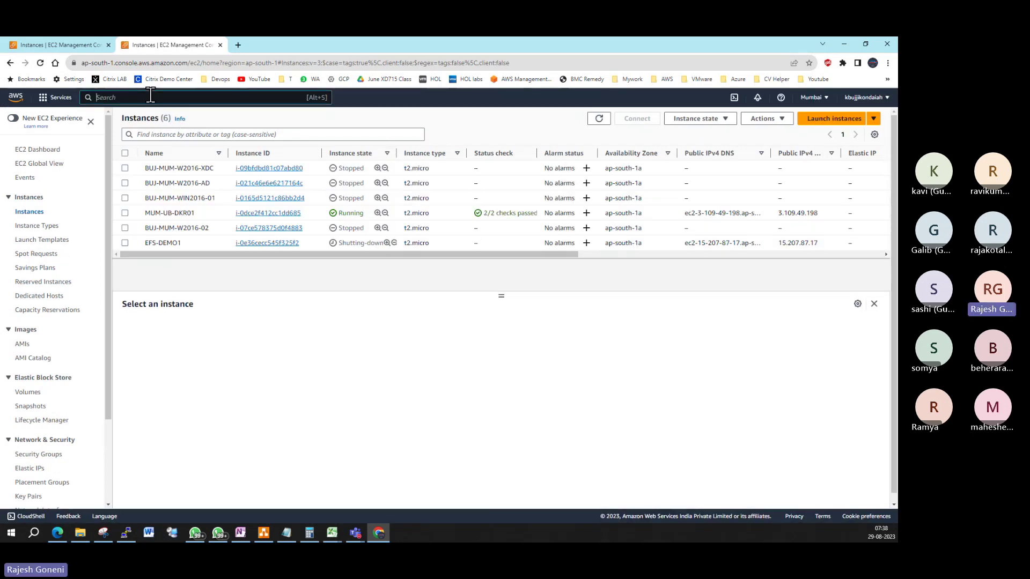
left_click(150, 96)
type("EFS")
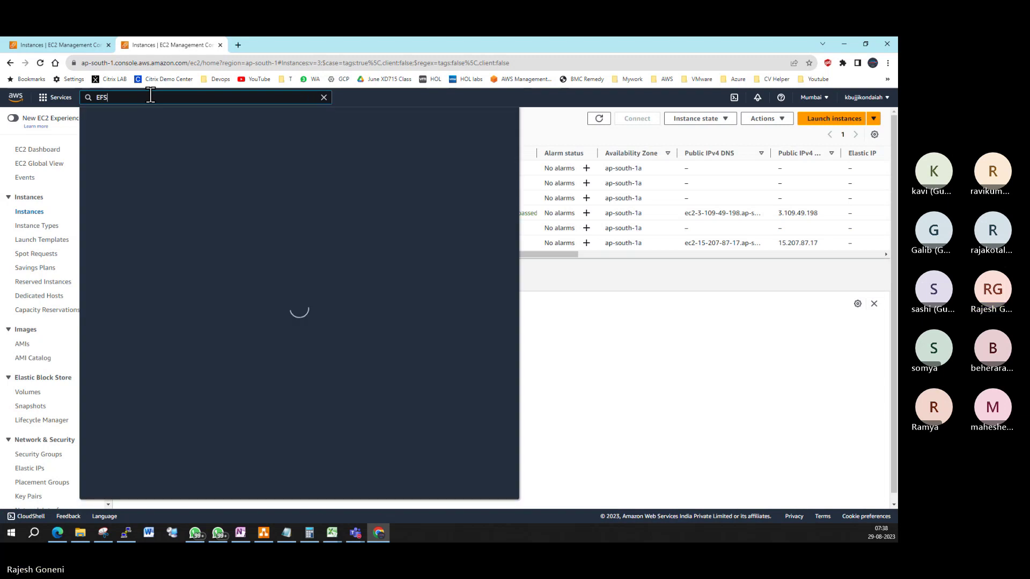
key("Return")
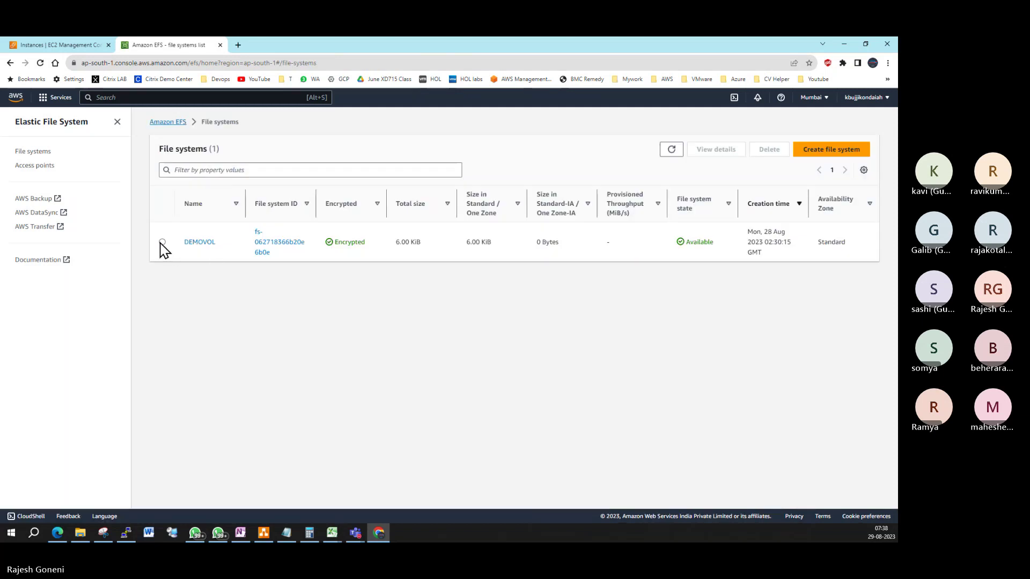
Delete the DEMOVOL file system, confirming the deletion with its file system ID fs-062718366b20e6b0e.
left_click(162, 242)
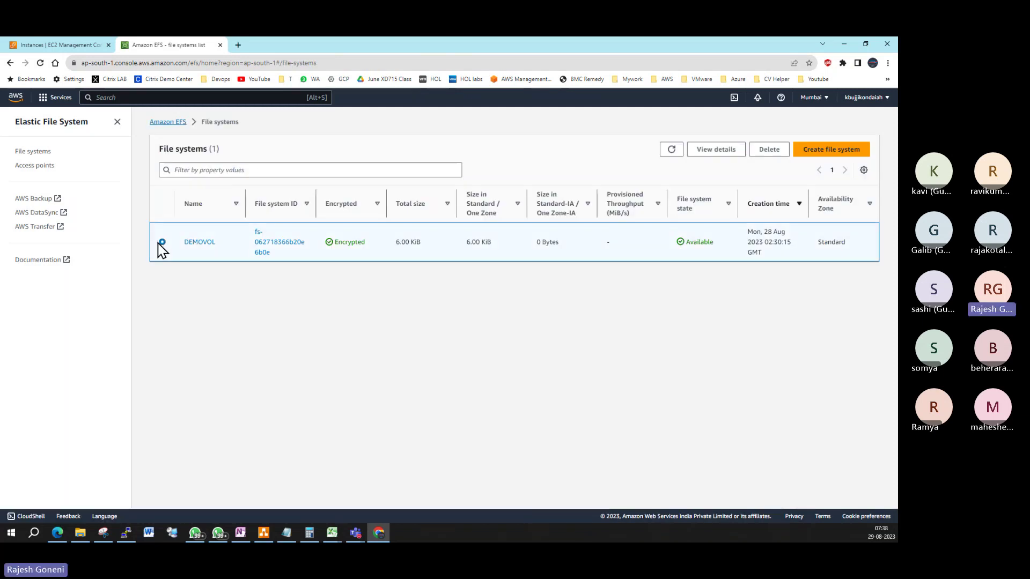
left_click(767, 150)
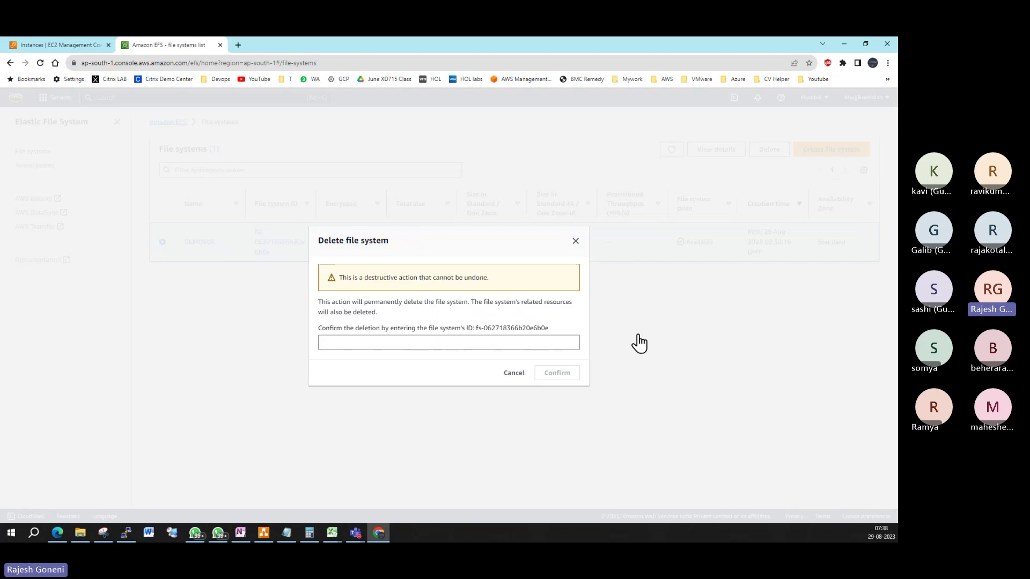
left_click(395, 343)
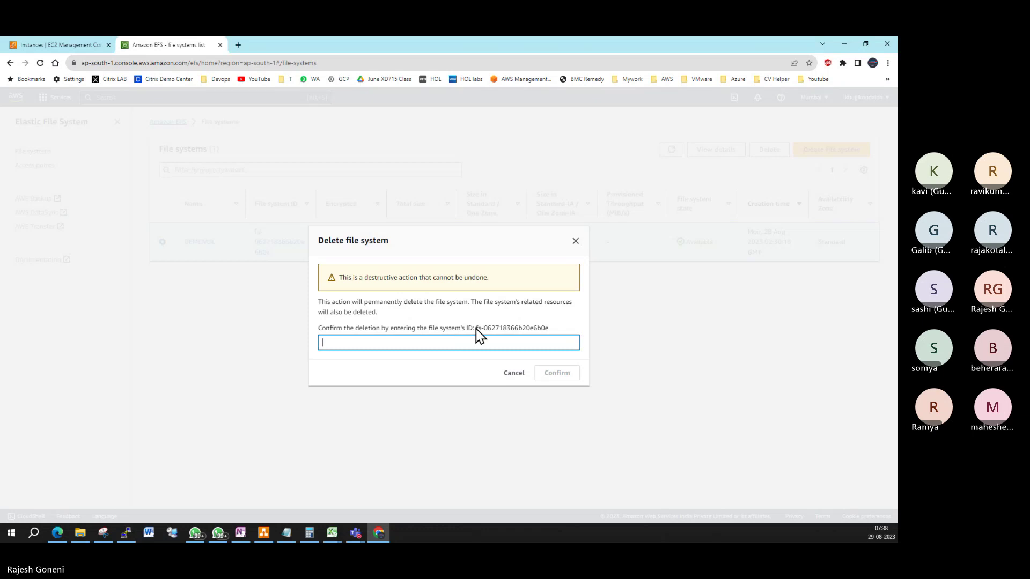
left_click_drag(476, 329, 556, 331)
key("ctrl+c")
left_click(402, 342)
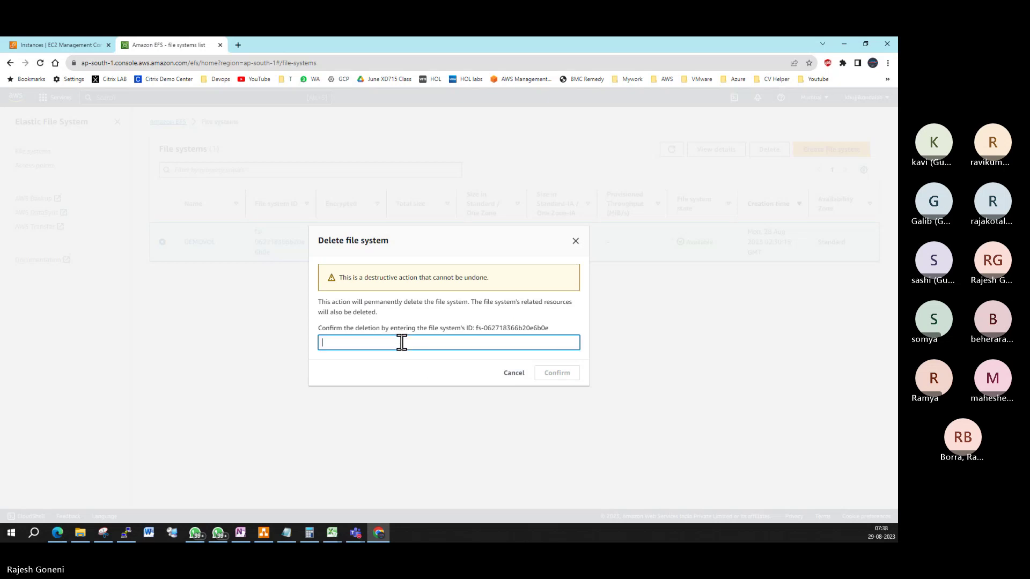
key("ctrl+v")
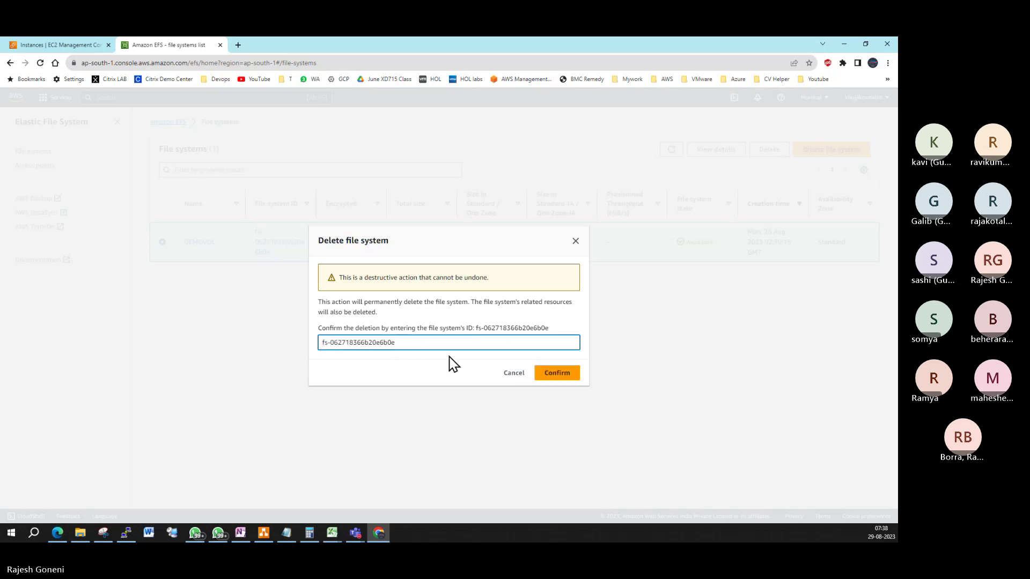
left_click(561, 374)
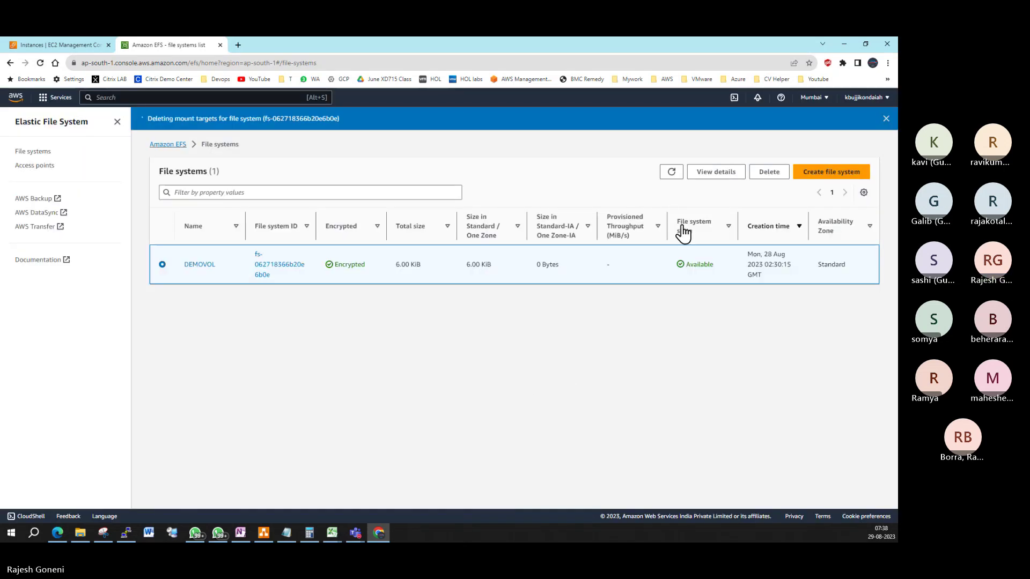
Check the deletion progress of DEMOVOL by viewing its details page and refreshing the file systems list.
left_click(676, 174)
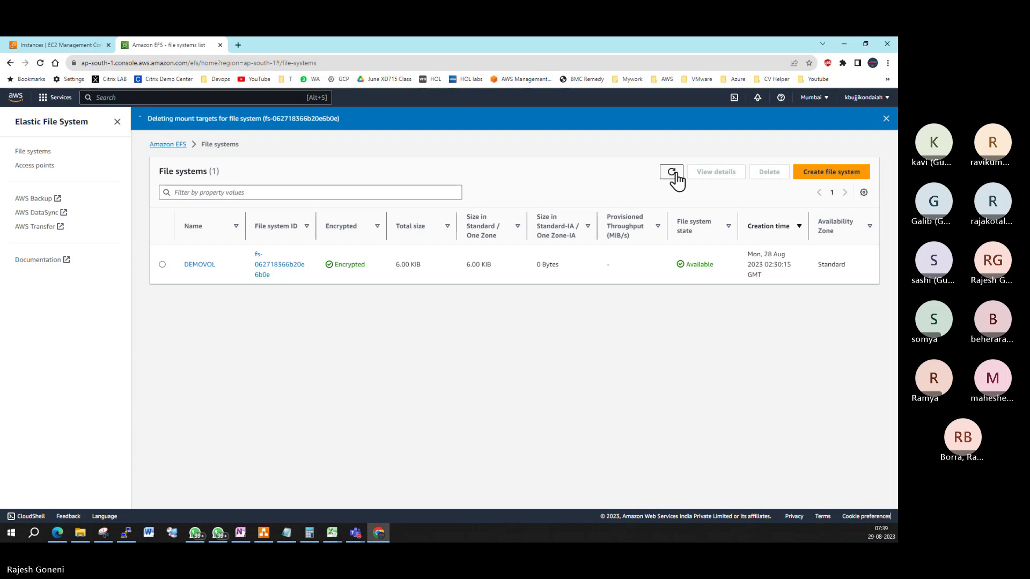
left_click(204, 265)
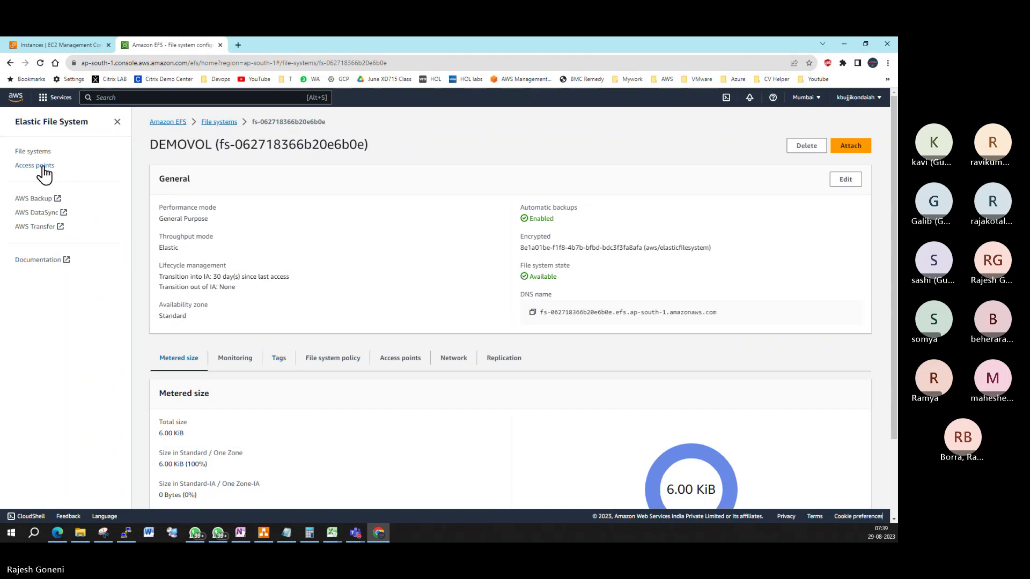
left_click(214, 123)
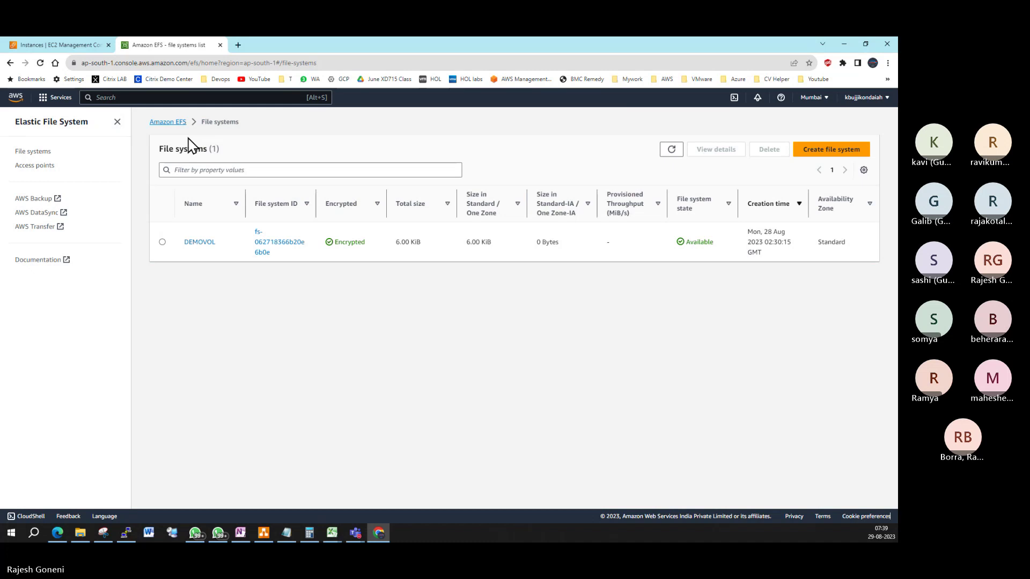
left_click(668, 152)
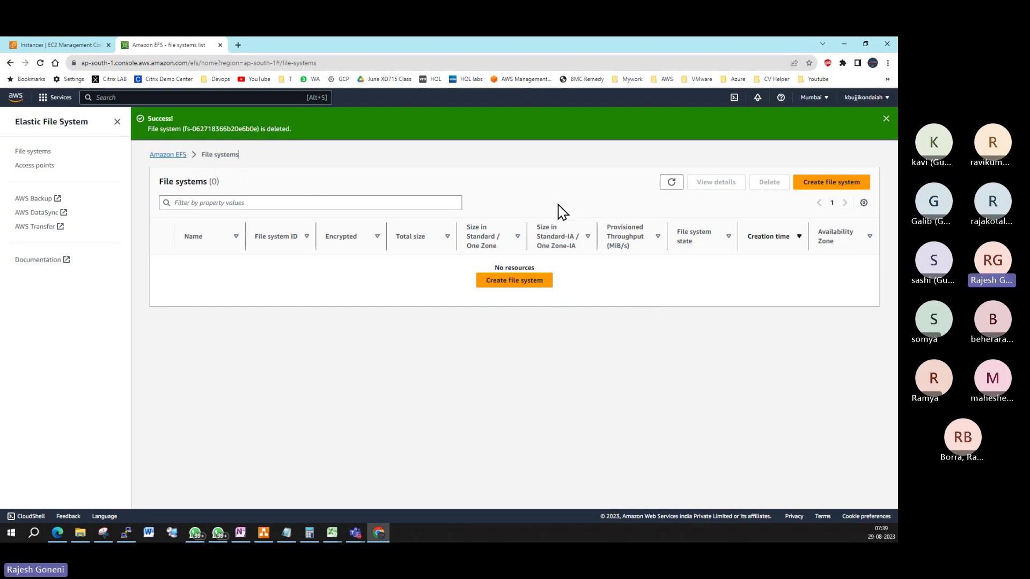
Start a new file system named efsdemo1 in the default VPC and open its customized settings.
left_click(843, 185)
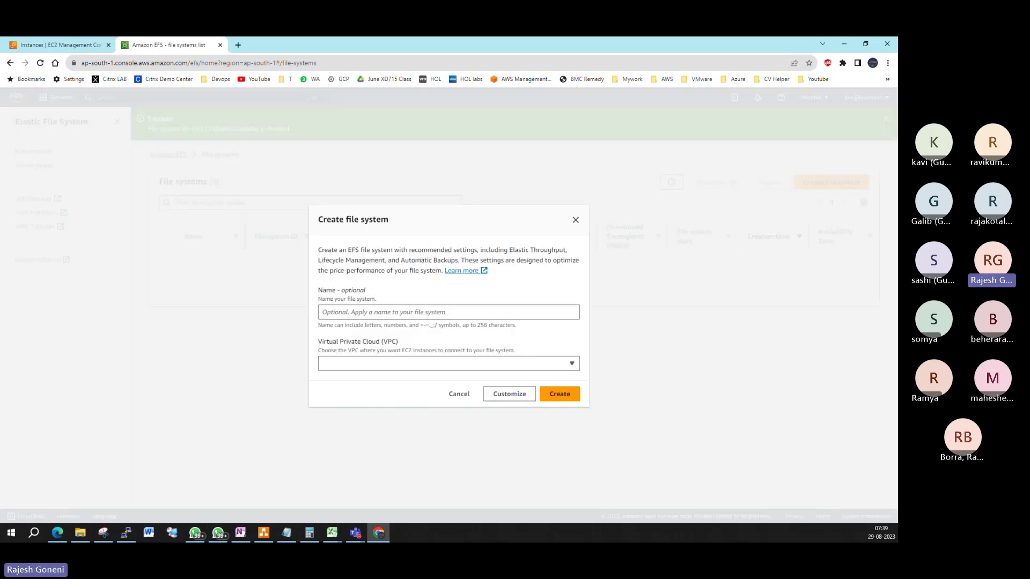
left_click(369, 310)
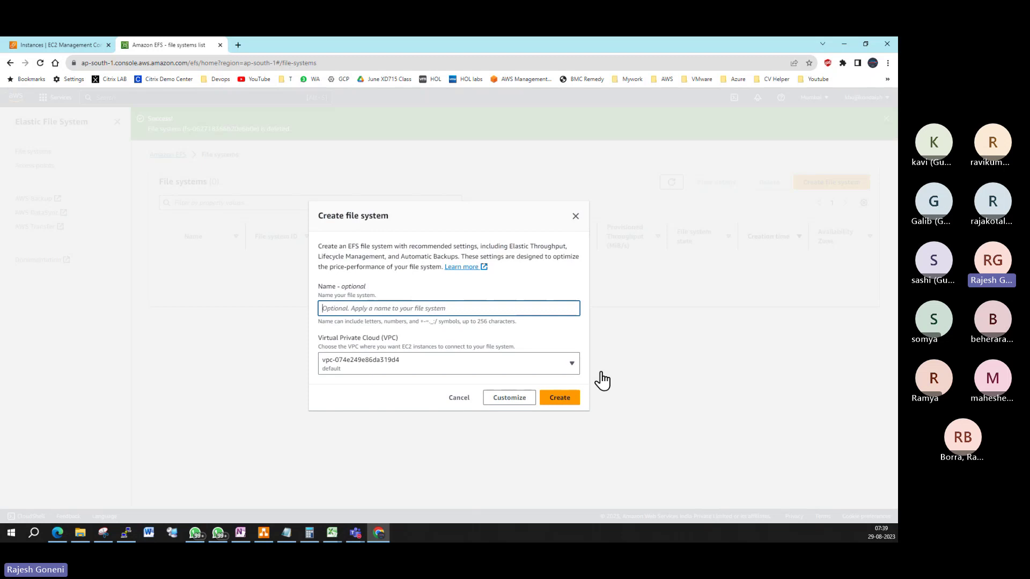
type("efsdemo1")
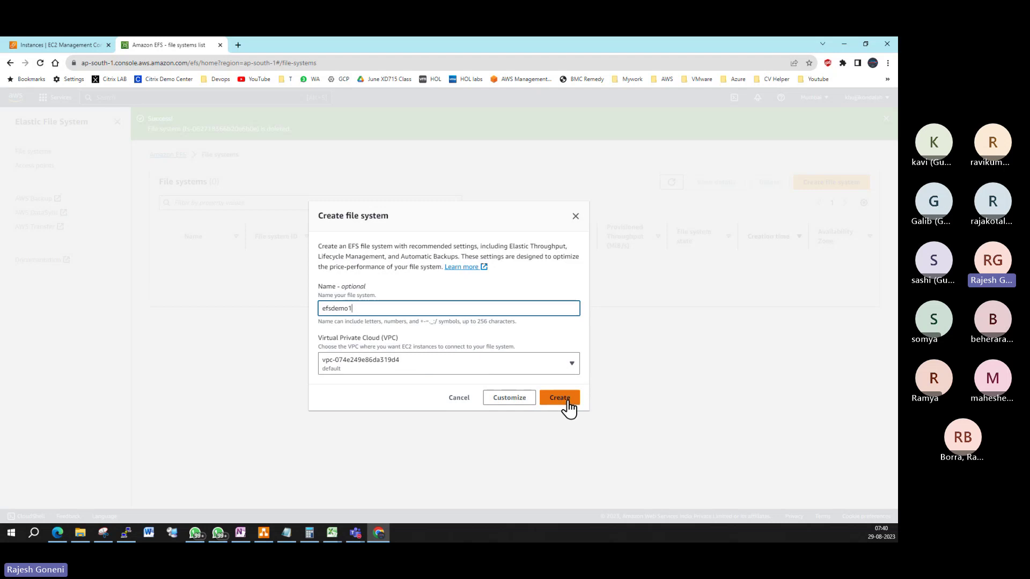
left_click(509, 400)
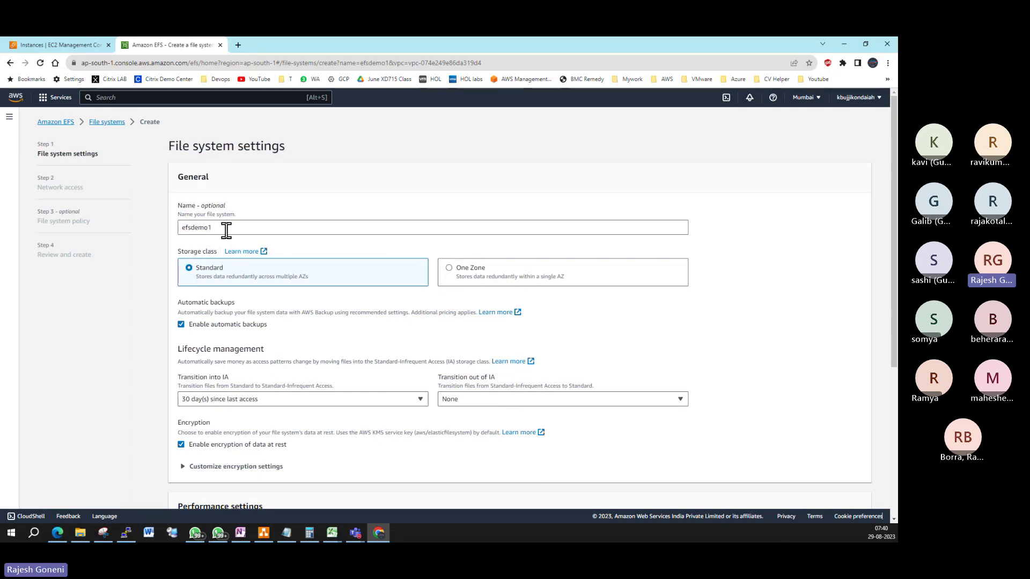
Compare the One Zone storage class and its availability zone choices with Standard, and leave Standard selected.
left_click_drag(224, 227, 173, 232)
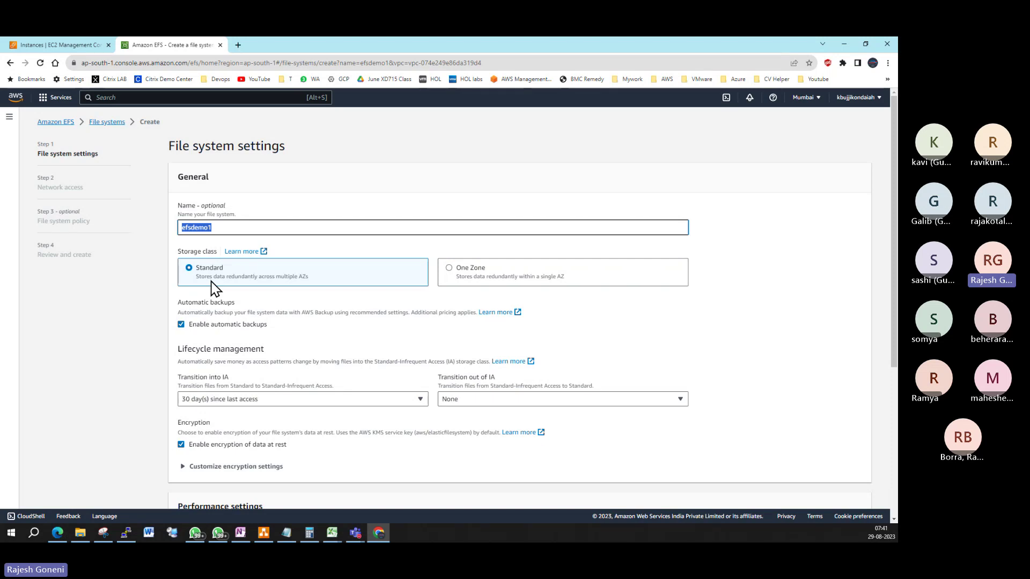
scroll(204, 324, "down", 2)
scroll(223, 210, "up", 2)
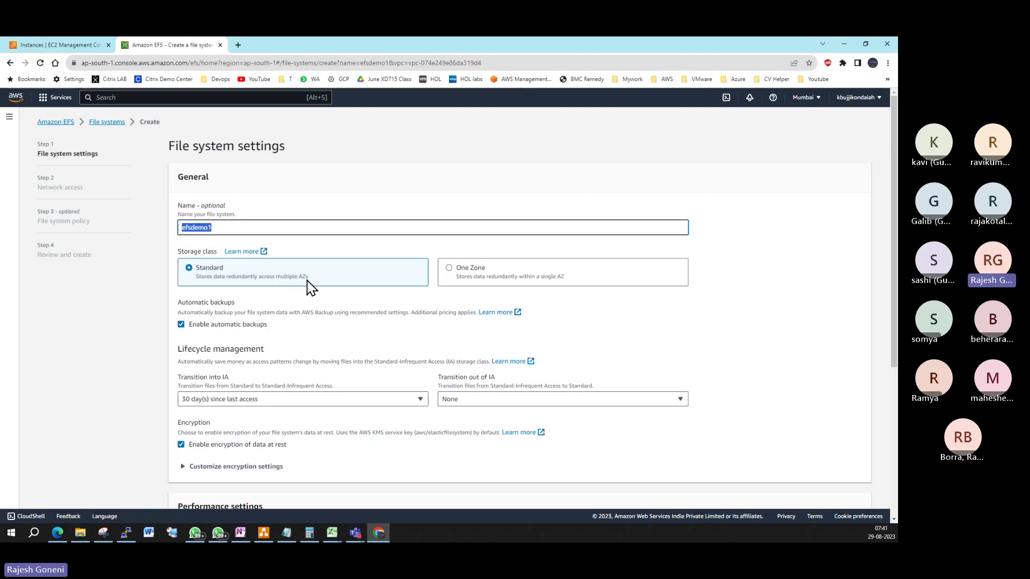
left_click(459, 268)
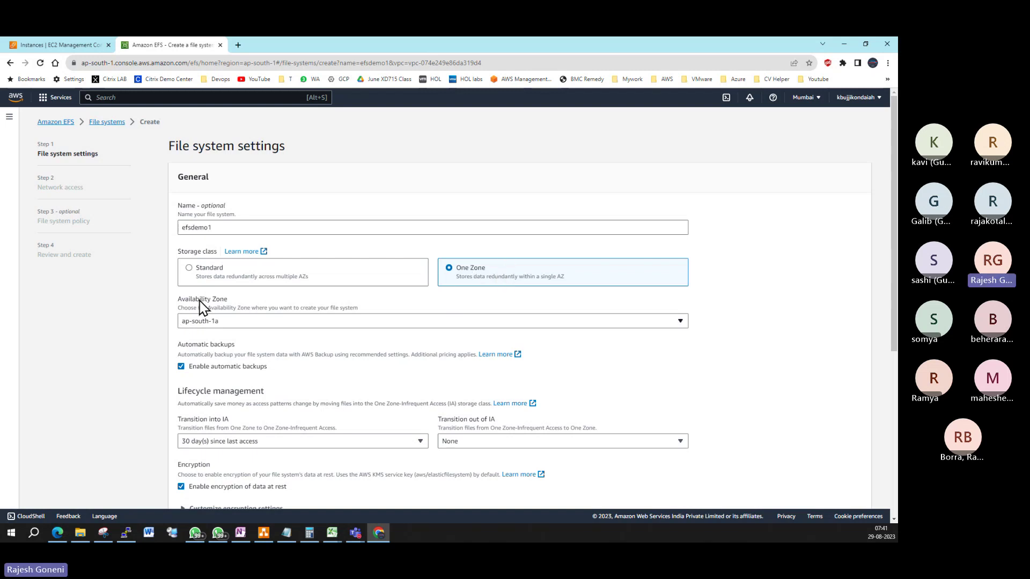
left_click(382, 322)
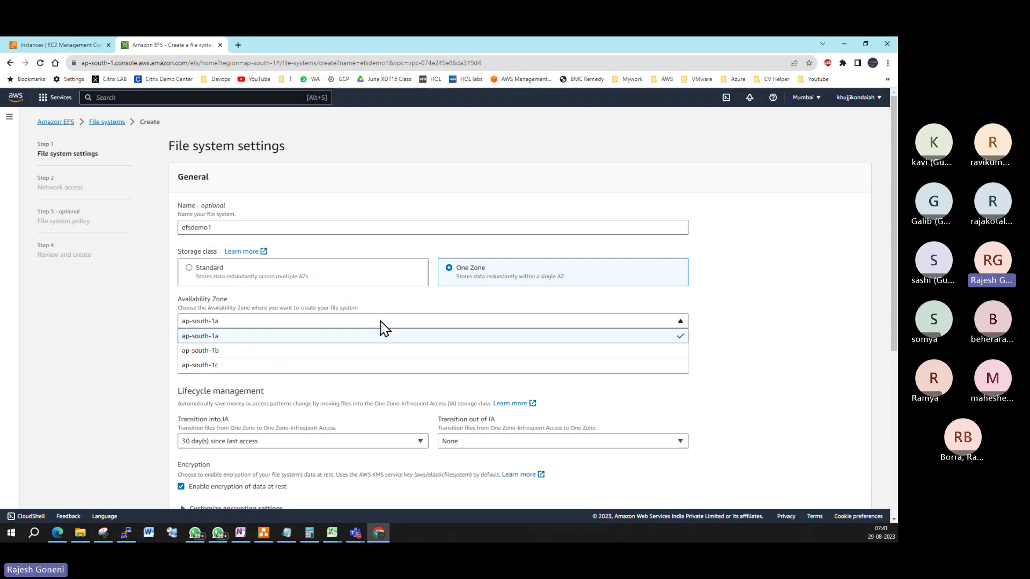
left_click(799, 331)
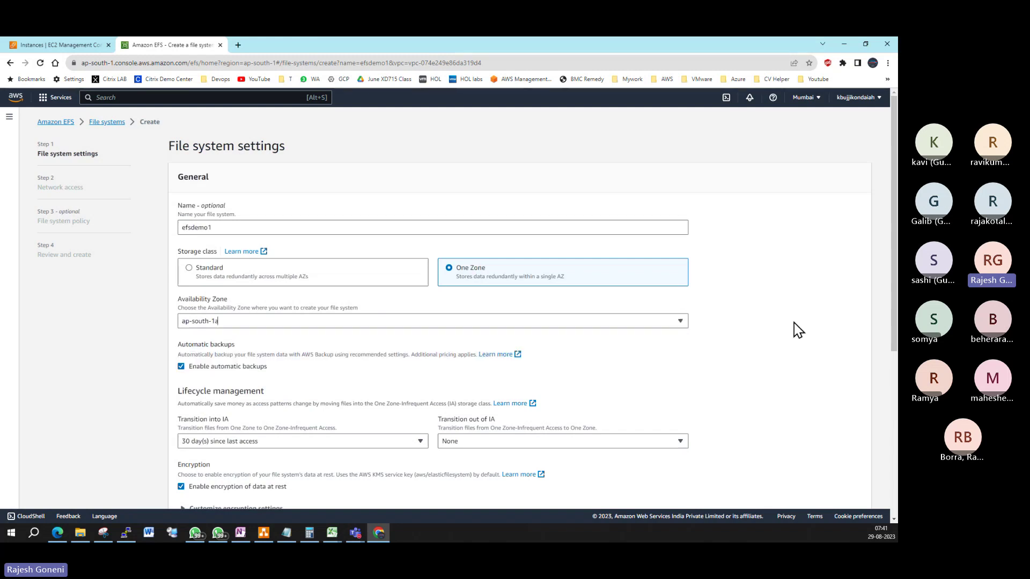
left_click(280, 279)
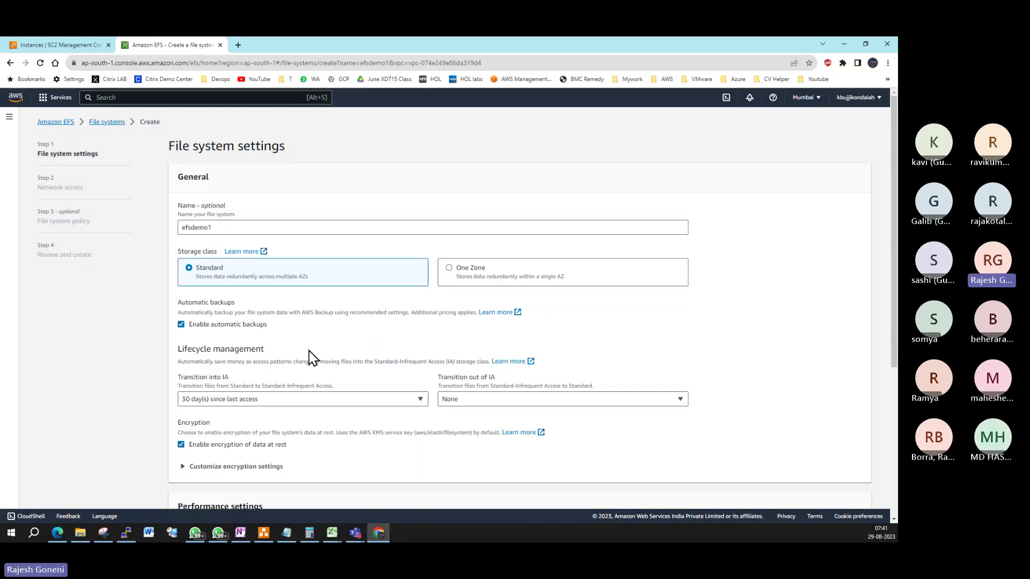
left_click(485, 273)
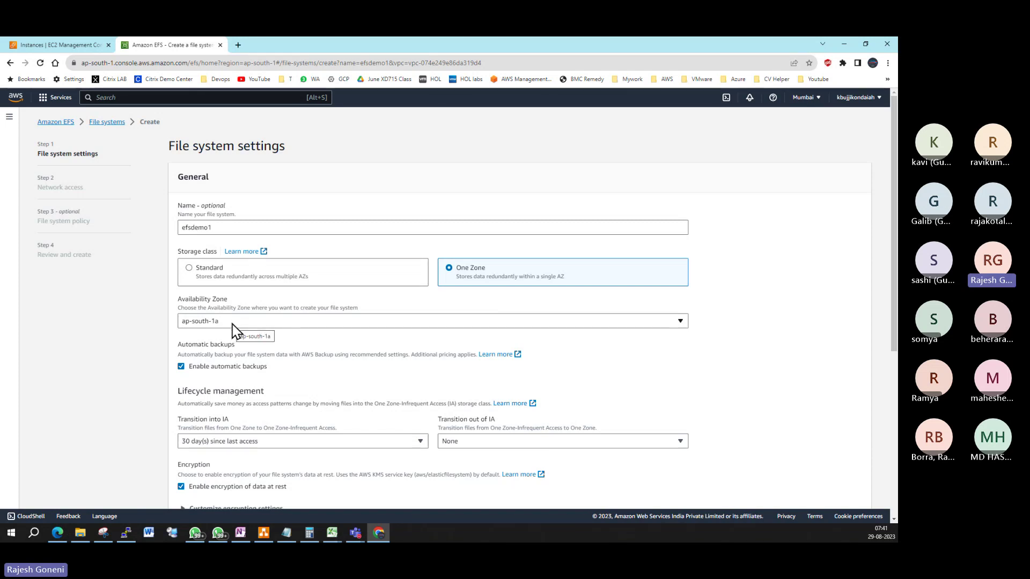
left_click(246, 270)
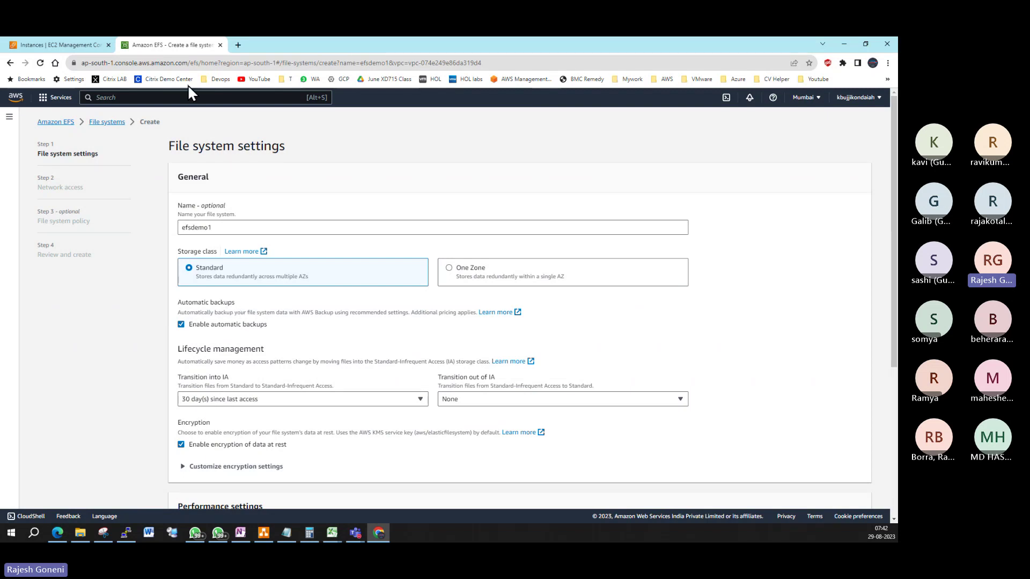
Search the console for AWS Backup from the EC2 tab and return to the efsdemo1 file system settings.
left_click(85, 46)
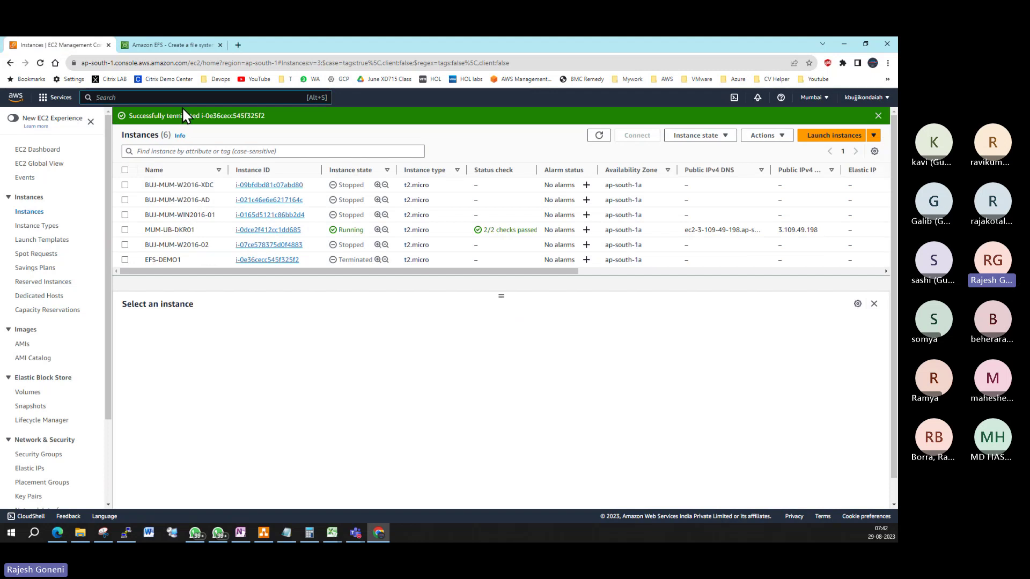
type("aws")
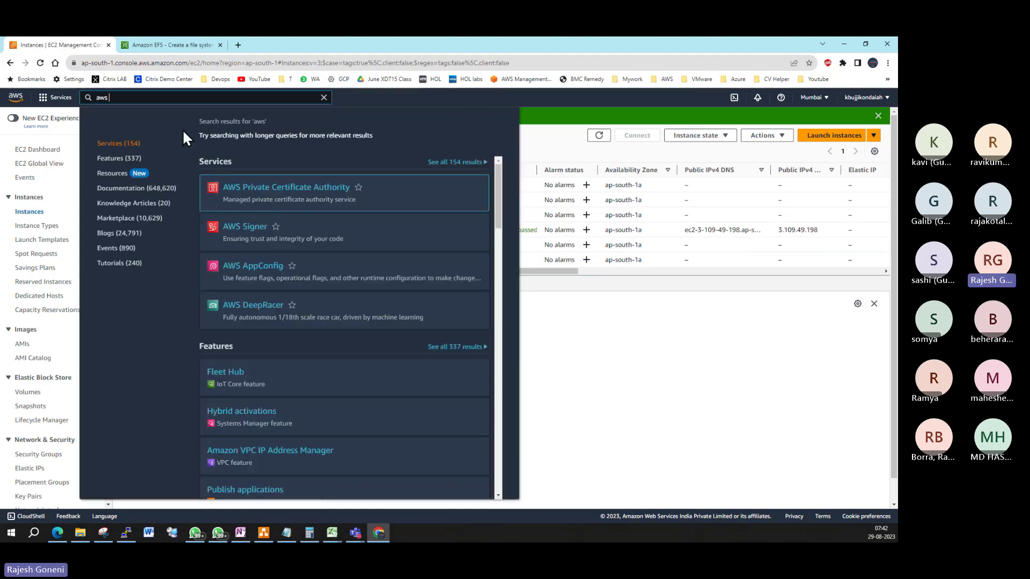
type(" back")
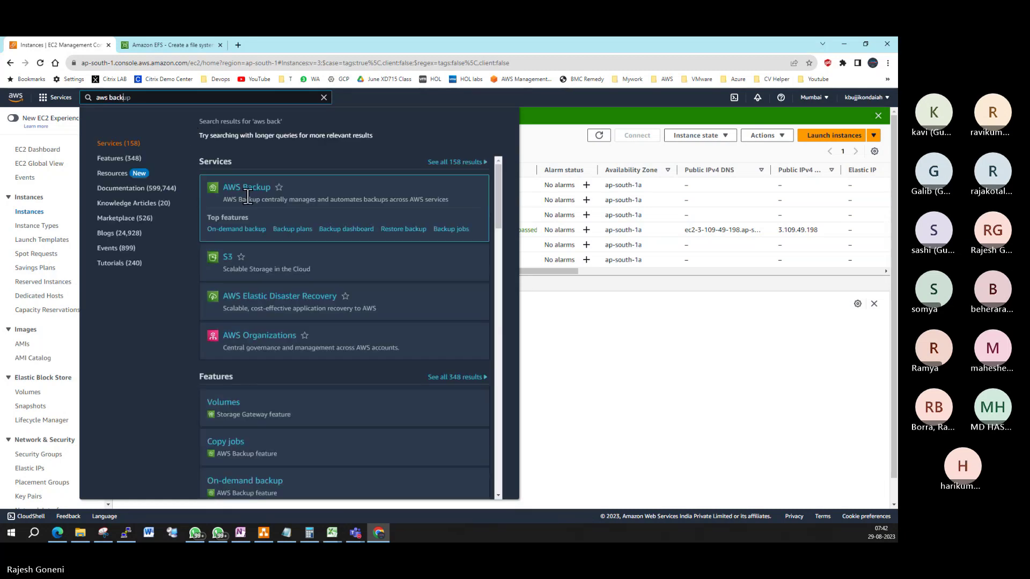
type("up")
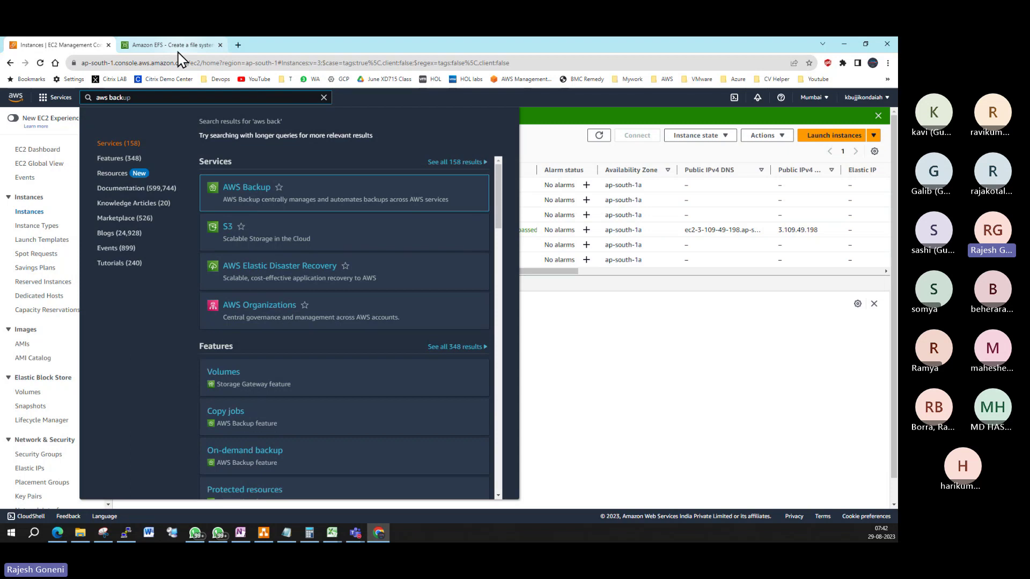
left_click(177, 45)
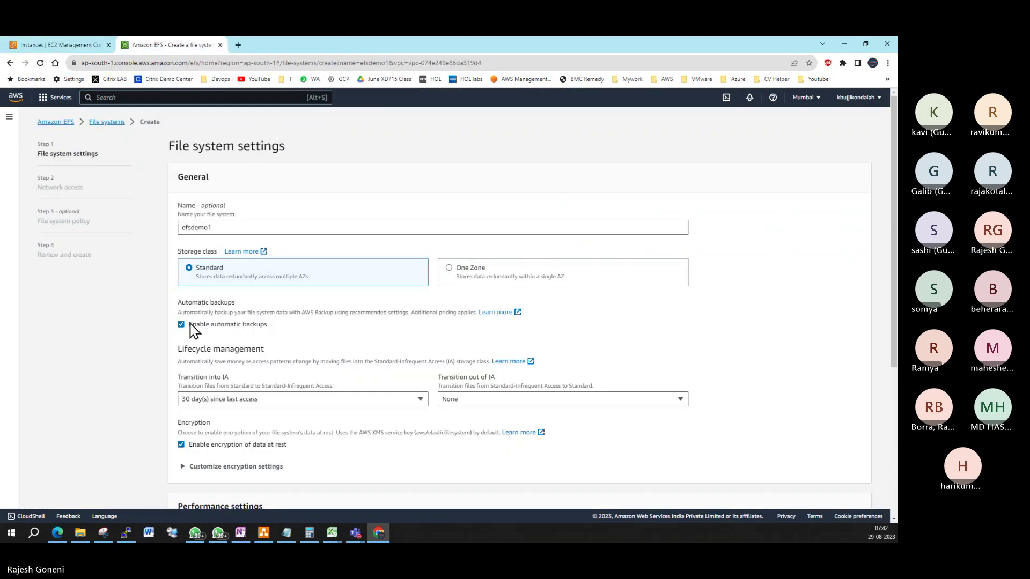
scroll(224, 322, "down", 1)
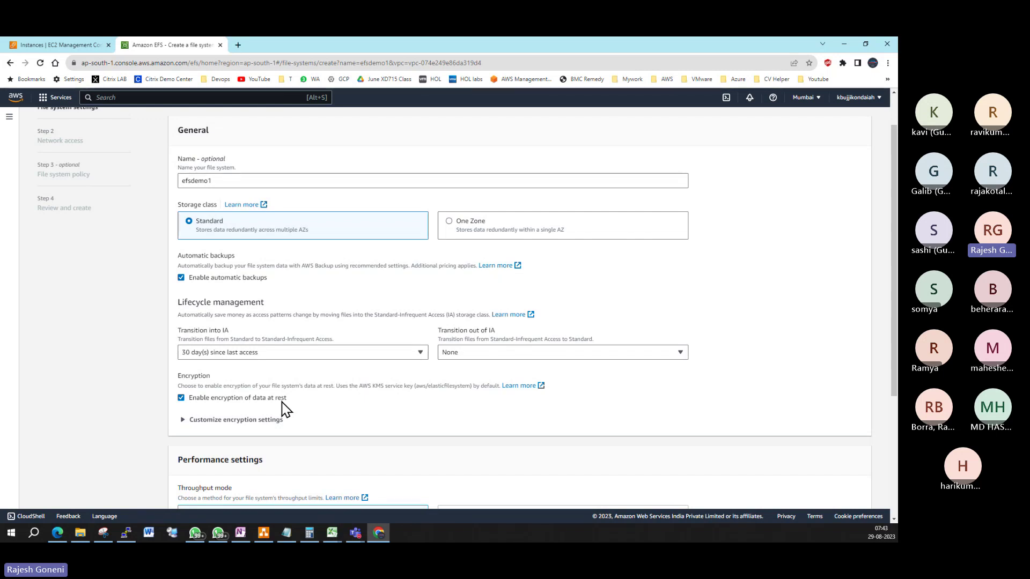
Compare the Provisioned throughput option with Elastic, keep Elastic (Recommended), and continue to the network access settings.
scroll(283, 408, "down", 3)
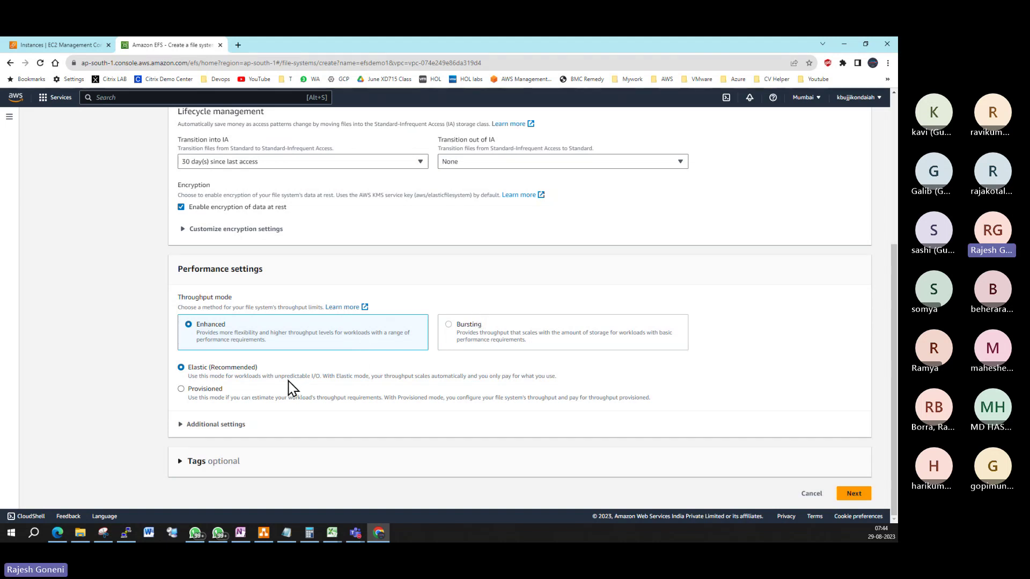
left_click(207, 392)
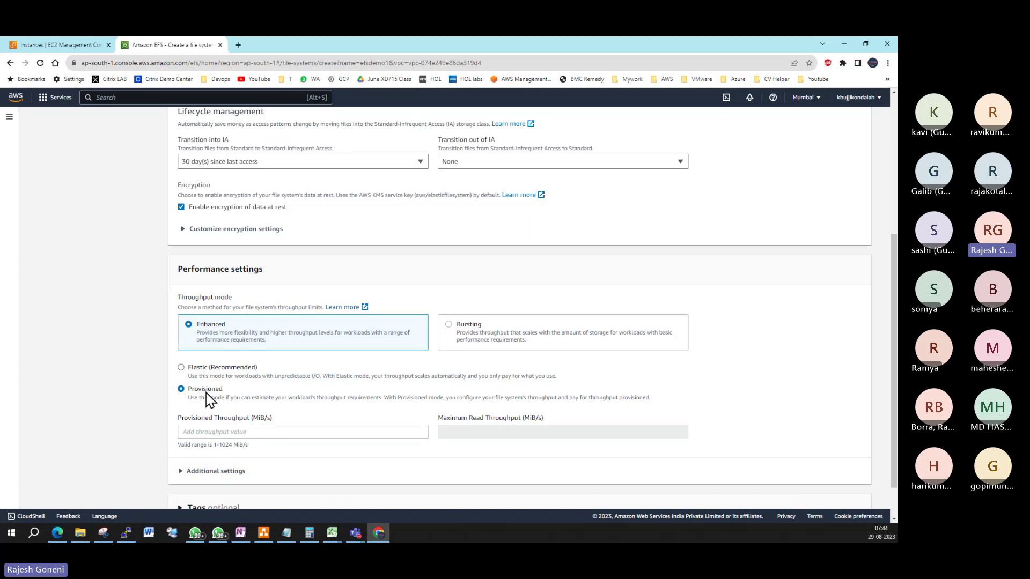
left_click(208, 369)
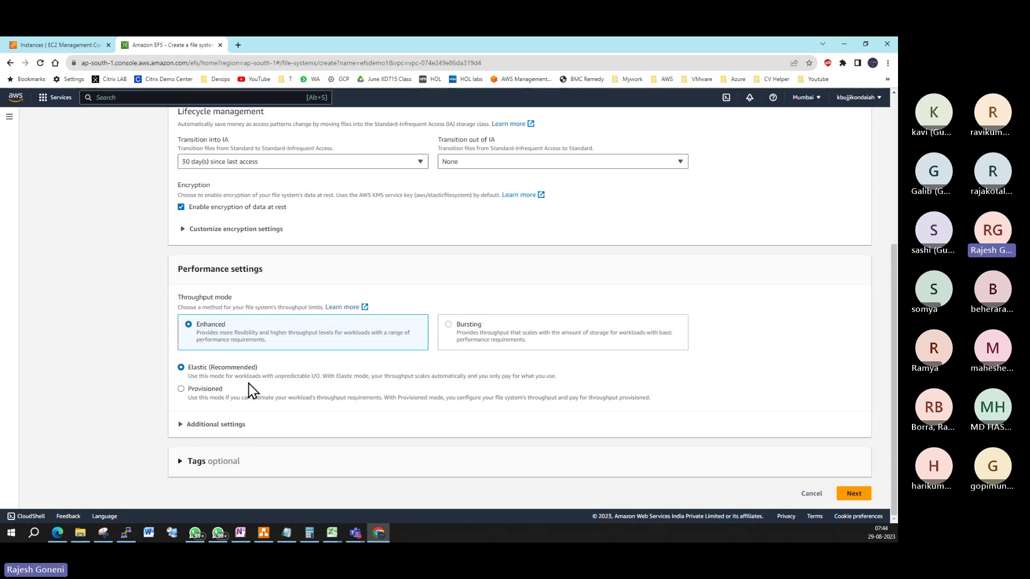
scroll(285, 441, "up", 1)
scroll(284, 441, "up", 5)
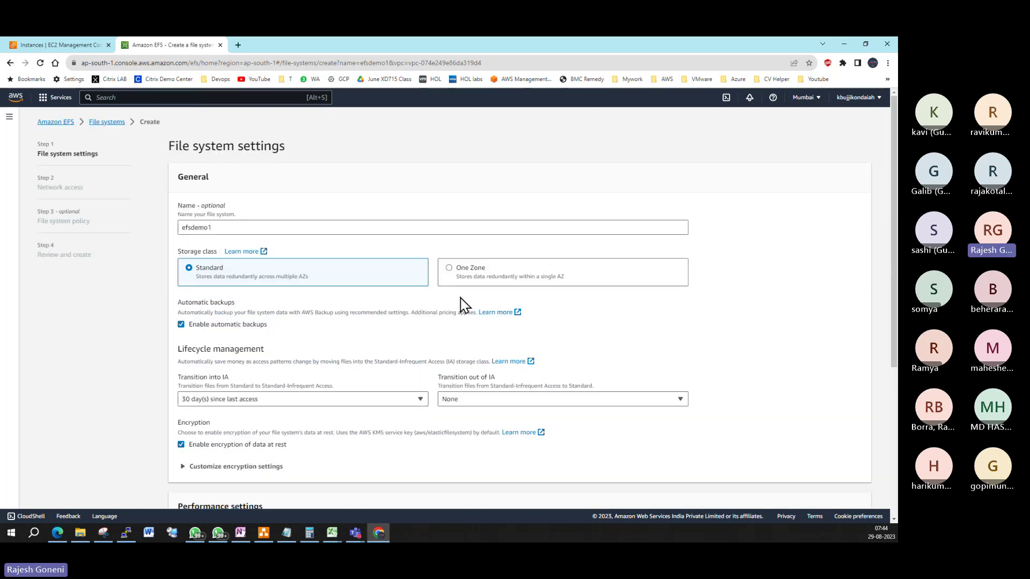
scroll(499, 327, "down", 2)
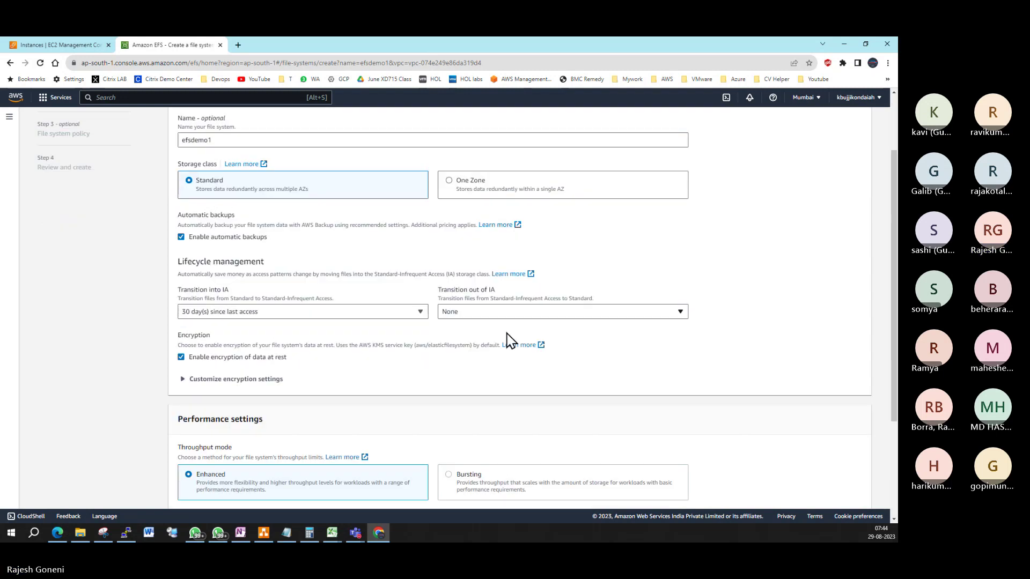
scroll(508, 341, "down", 3)
left_click(854, 495)
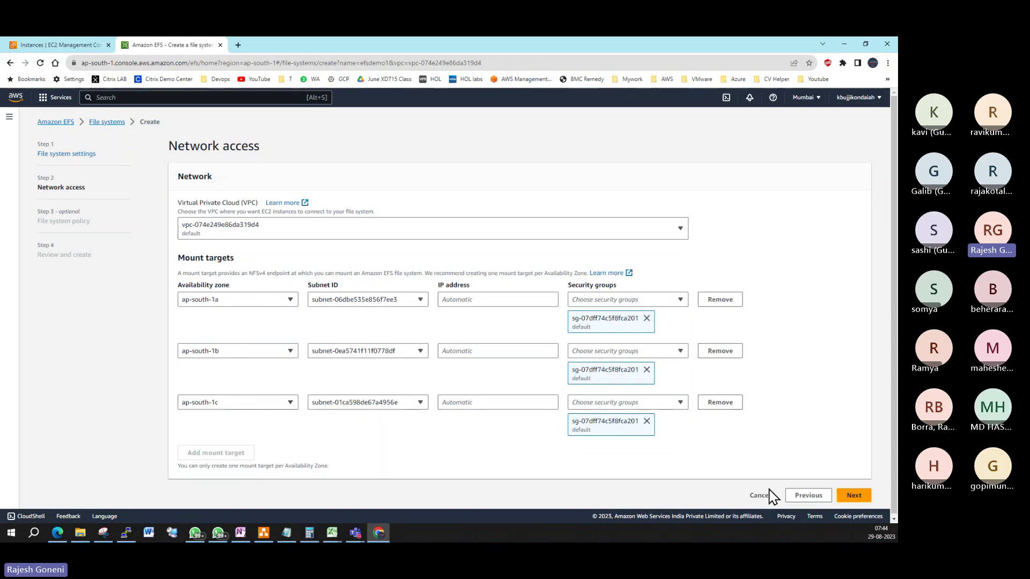
Try the One Zone storage class, view its network access mount target, and return to the file system settings.
left_click(807, 496)
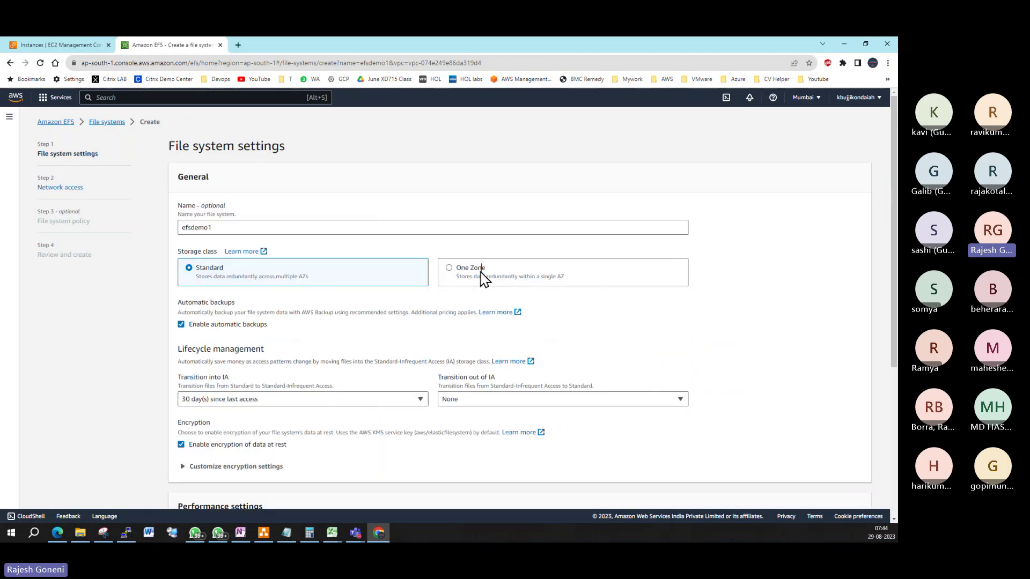
left_click(501, 276)
scroll(674, 364, "down", 5)
scroll(189, 285, "up", 4)
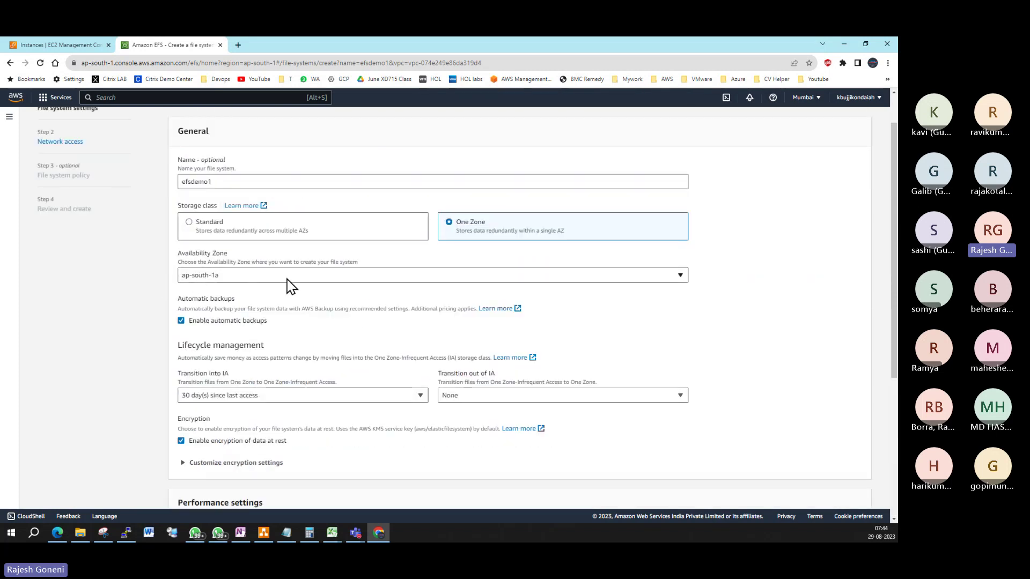
scroll(778, 440, "down", 5)
left_click(848, 492)
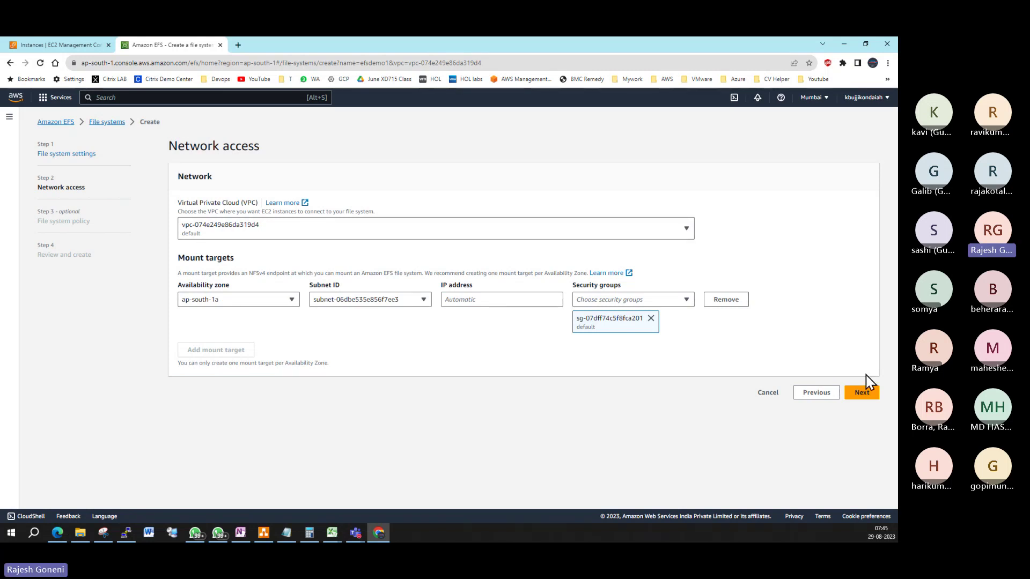
left_click(827, 395)
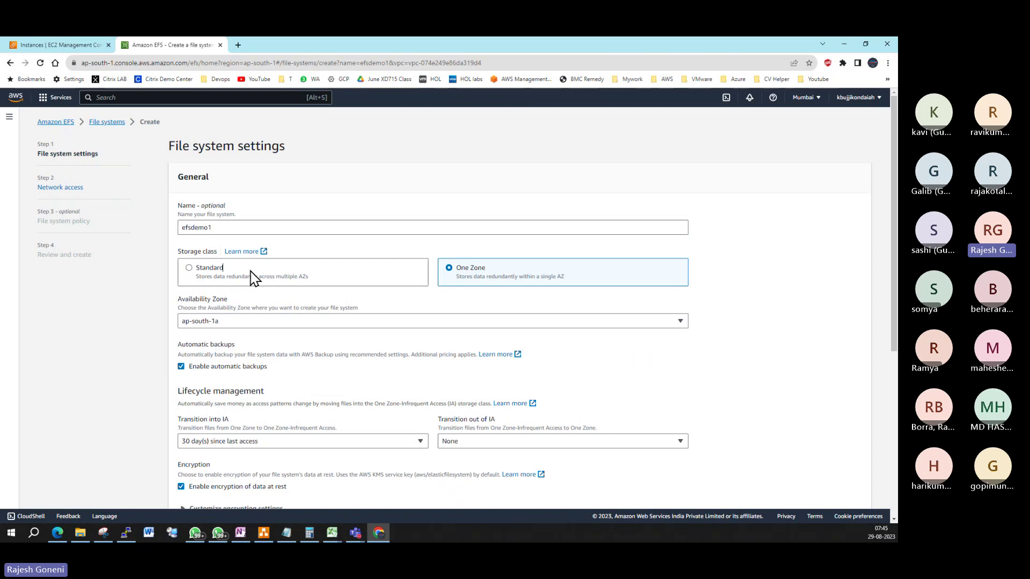
Set the storage class back to Standard and continue to the network access settings.
left_click(255, 277)
scroll(678, 395, "down", 5)
left_click(851, 494)
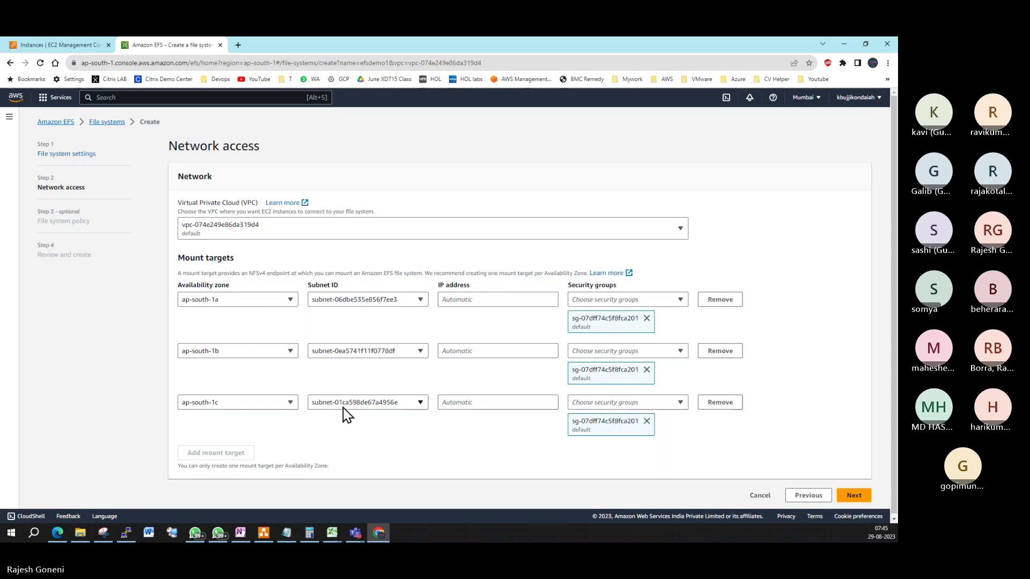
Look at the existing security groups in the EC2 console and return to the EFS network access settings.
left_click(65, 47)
scroll(34, 395, "down", 3)
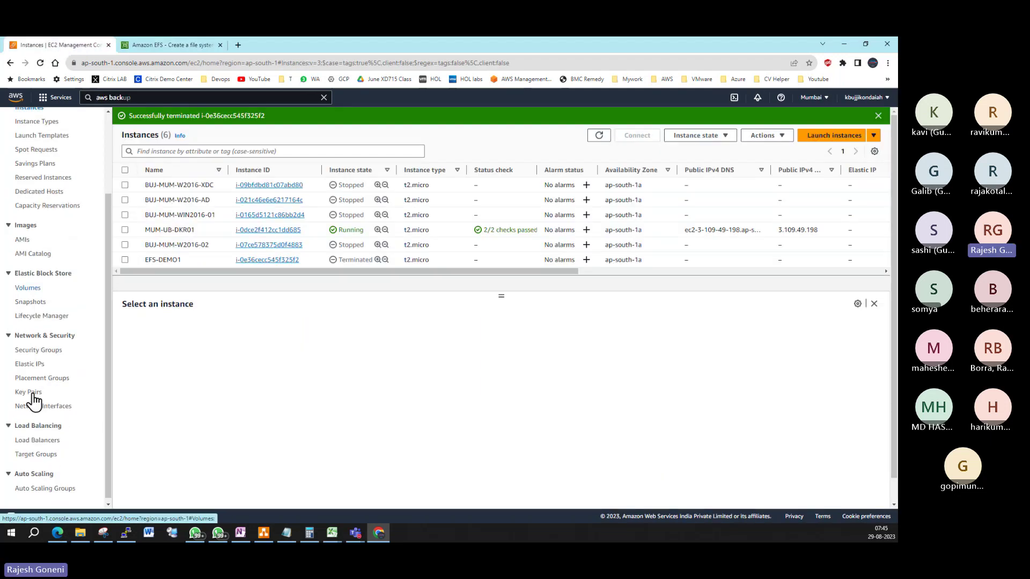
left_click(39, 348)
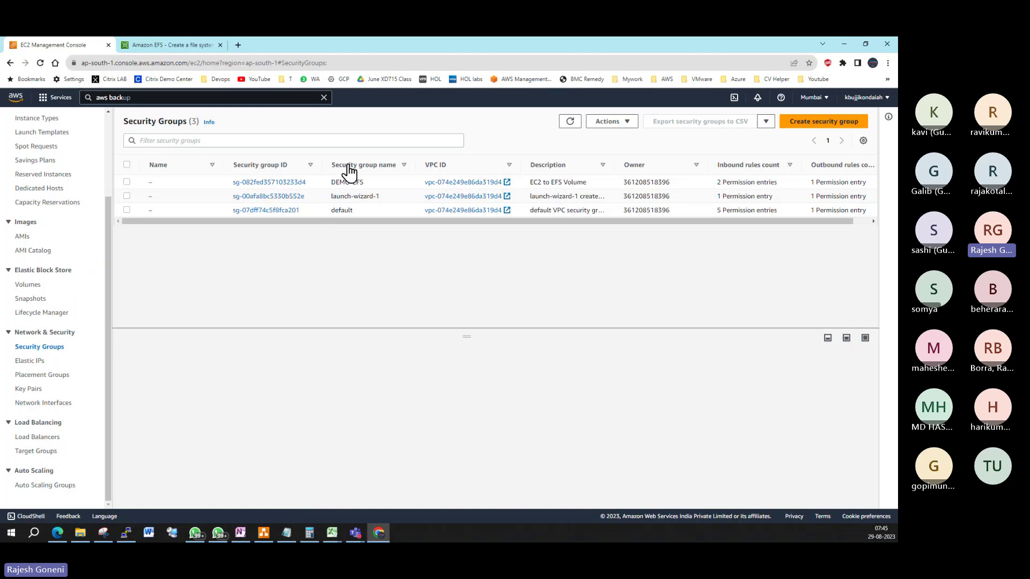
left_click(188, 45)
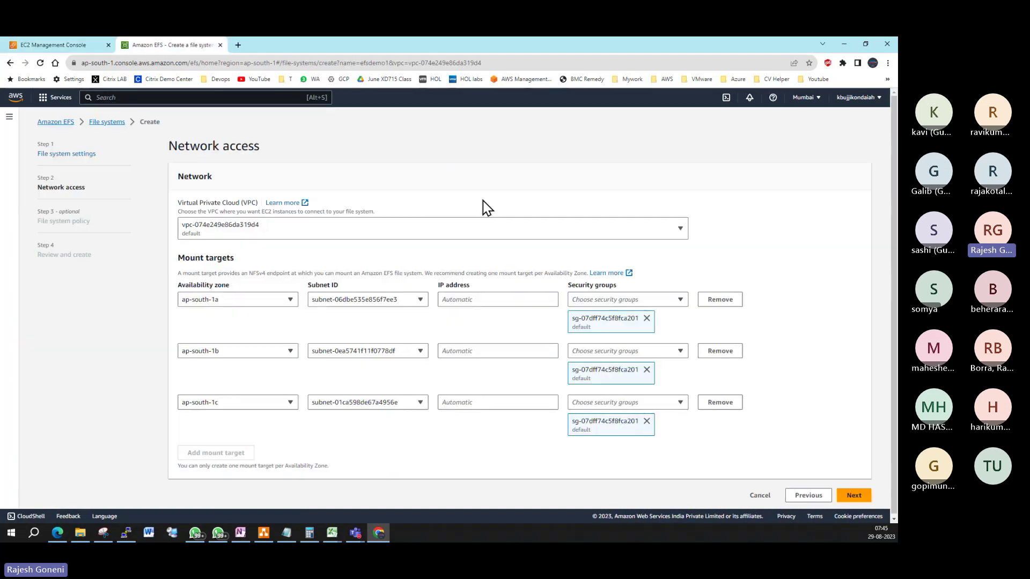
Remove the default security group from all three mount targets.
left_click(646, 319)
left_click(651, 345)
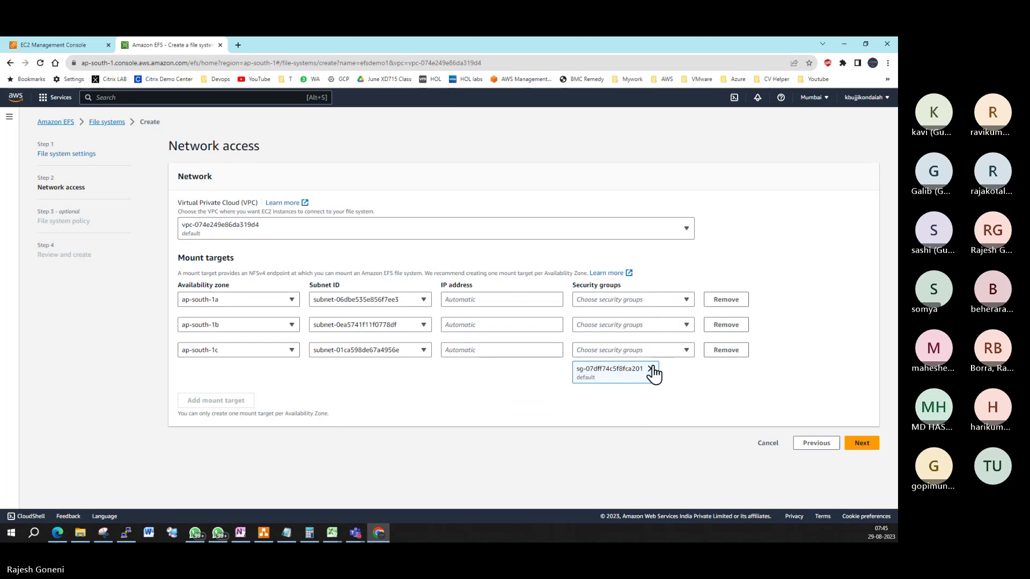
left_click(651, 369)
Assign the DEMO-EFS security group to the ap-south-1a, ap-south-1b and ap-south-1c mount targets.
left_click(687, 302)
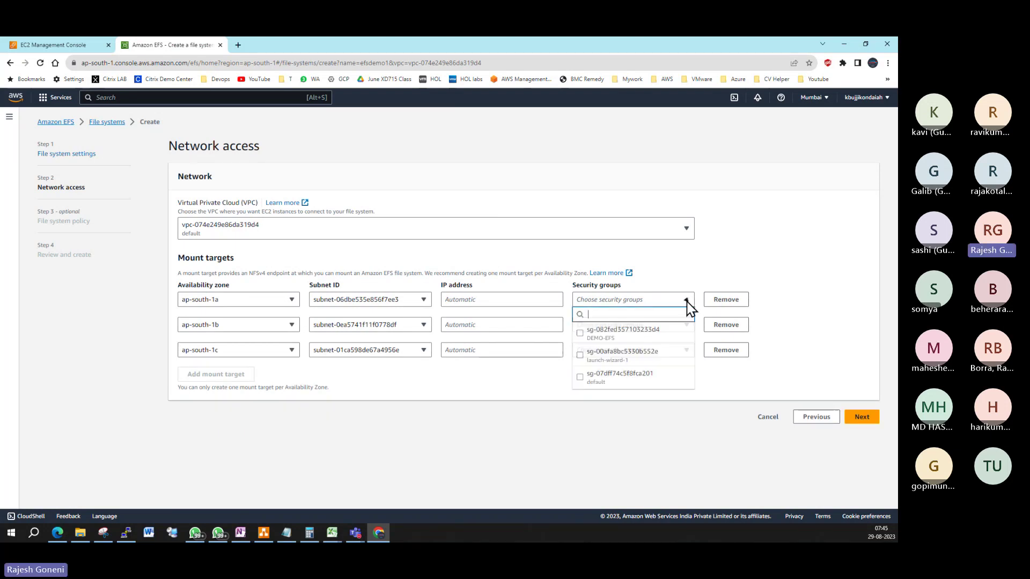
left_click(612, 334)
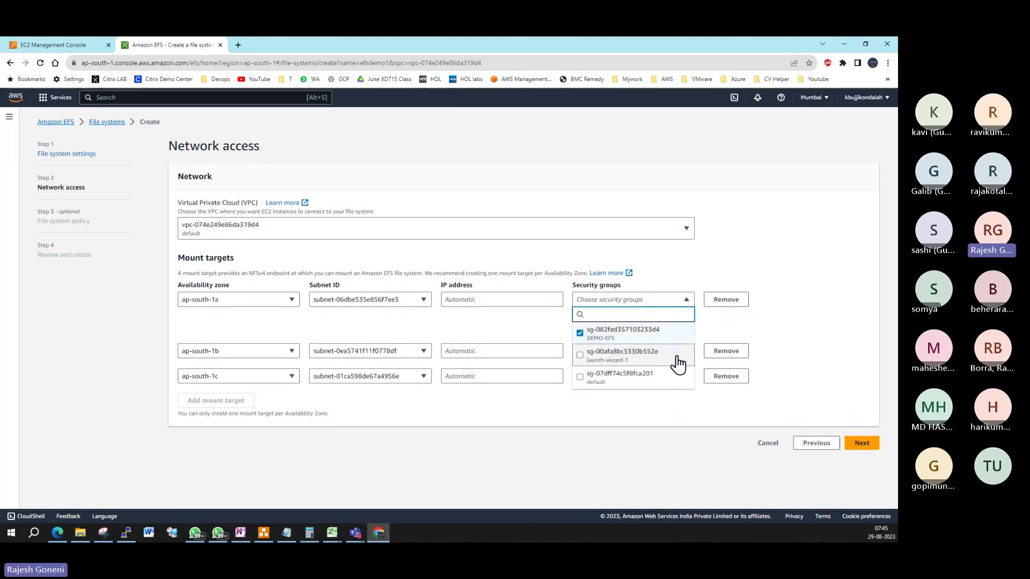
left_click(786, 336)
left_click(684, 352)
left_click(654, 387)
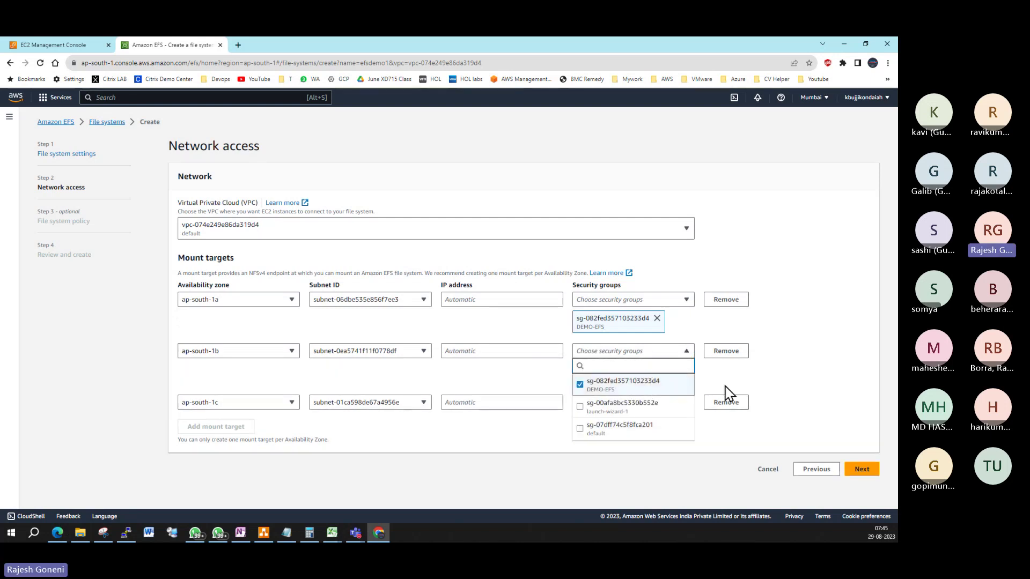
left_click(857, 370)
left_click(684, 403)
left_click(631, 445)
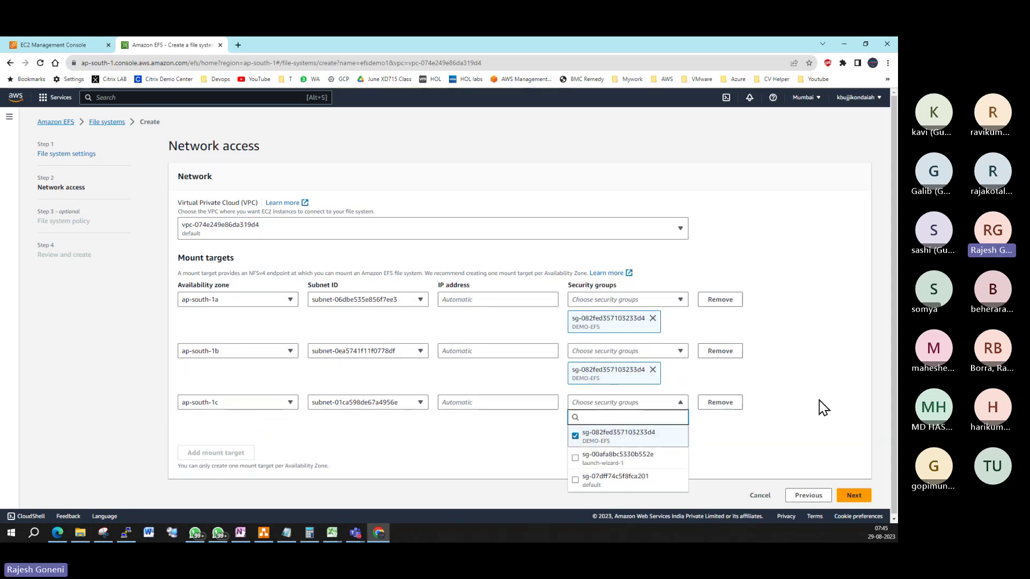
left_click(844, 397)
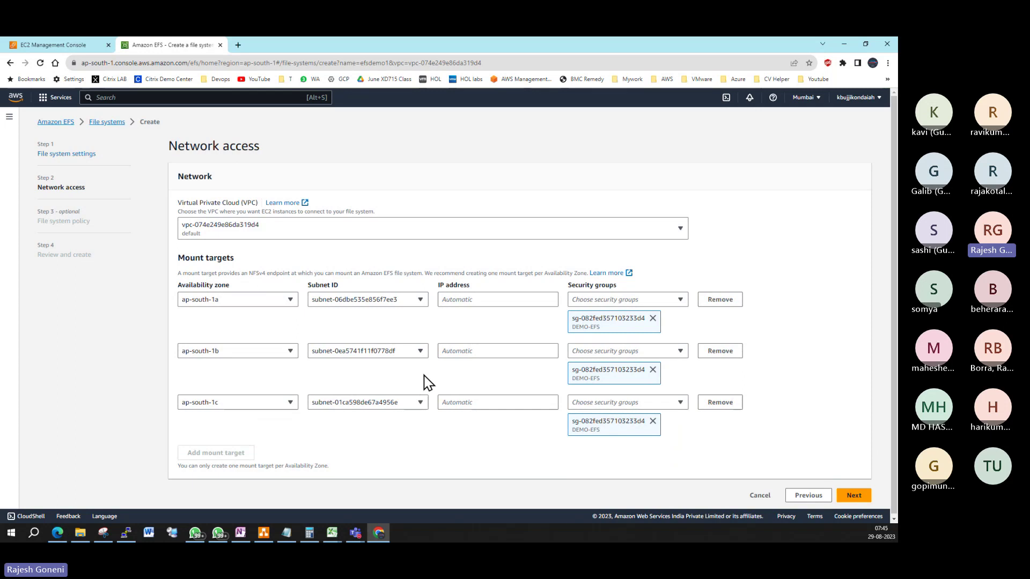
Leave the file system policy empty, review the configuration, and create the efsdemo1 file system.
left_click(853, 496)
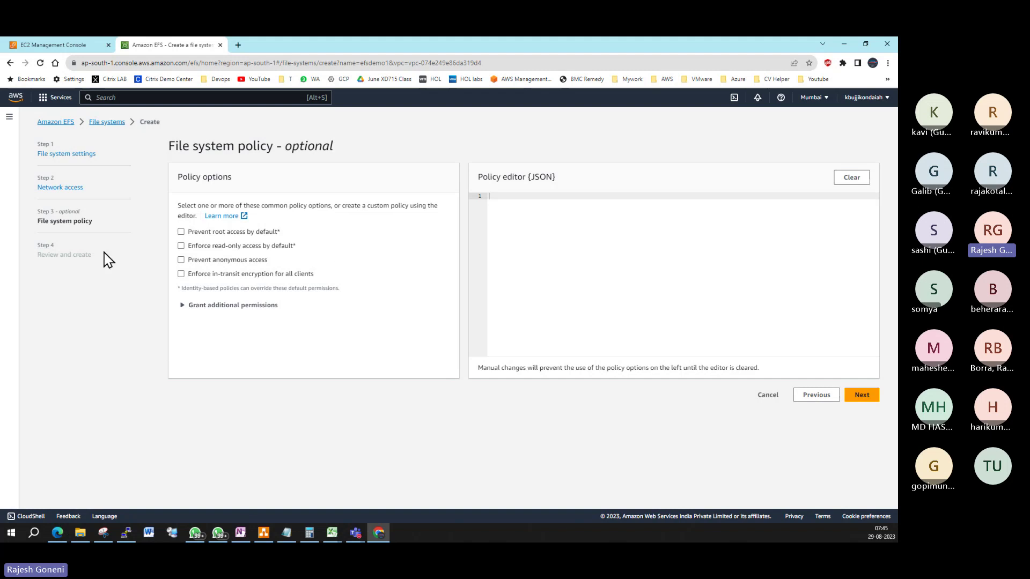
left_click(863, 397)
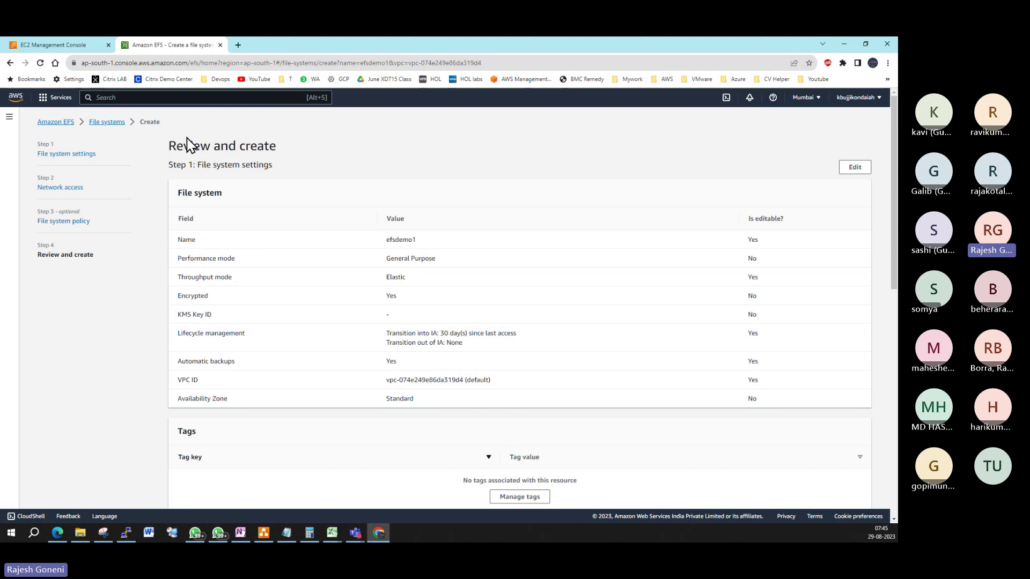
scroll(451, 402, "down", 15)
scroll(452, 405, "up", 15)
scroll(816, 336, "down", 15)
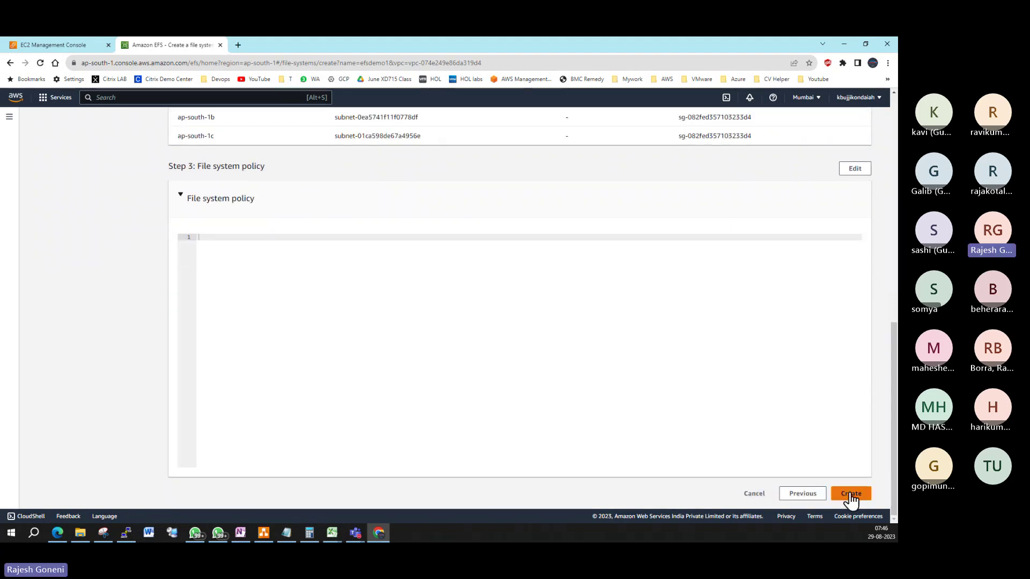
left_click(851, 495)
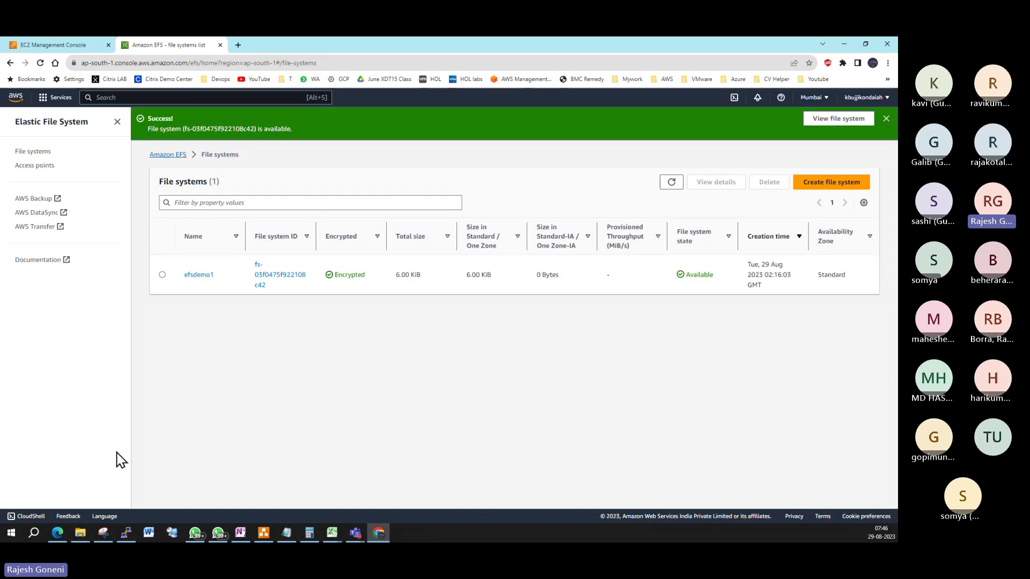
Switch to diagrams.net, add a new page, and search the shapes for EFS.
left_click(264, 533)
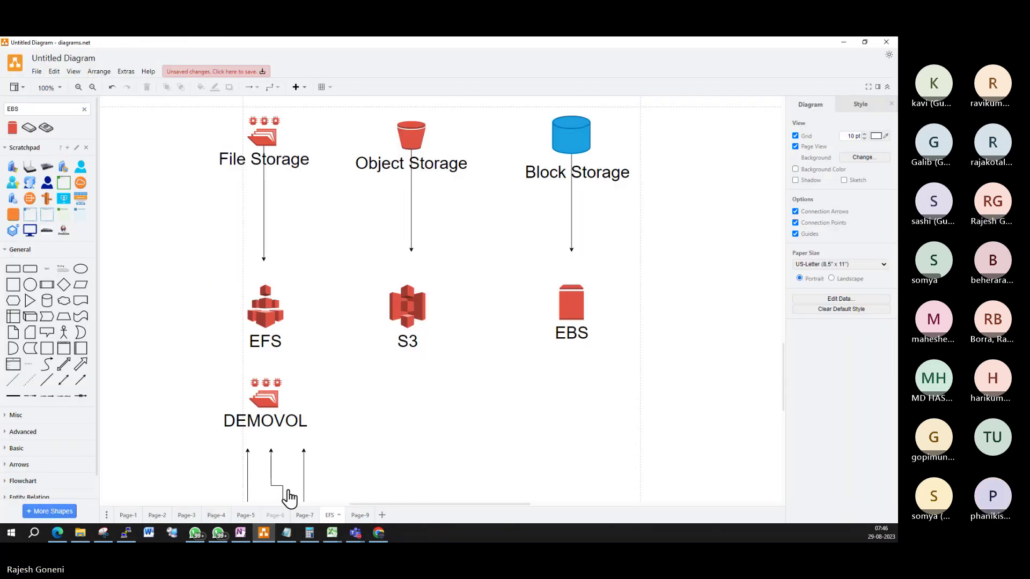
left_click(383, 516)
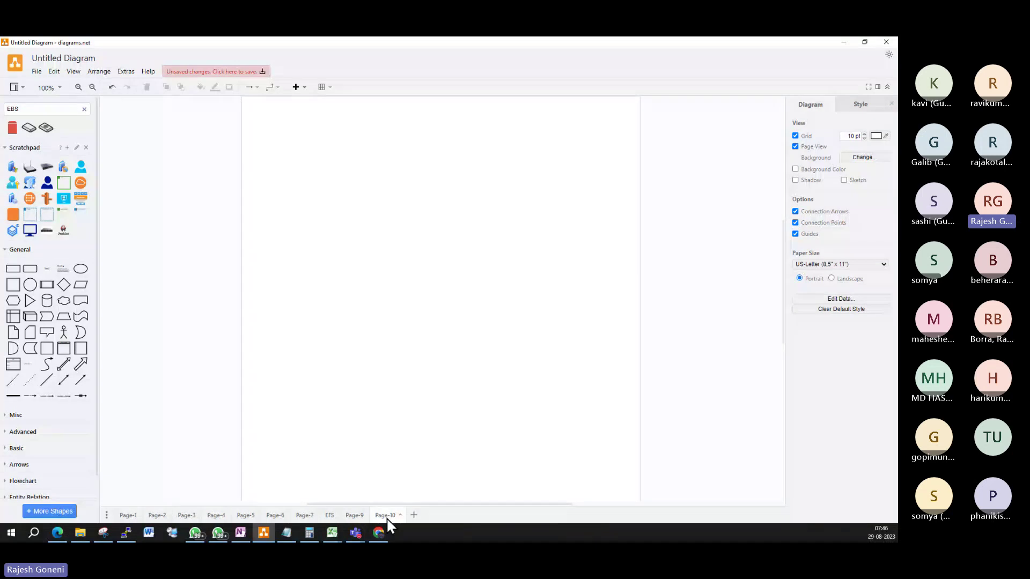
double_click(17, 109)
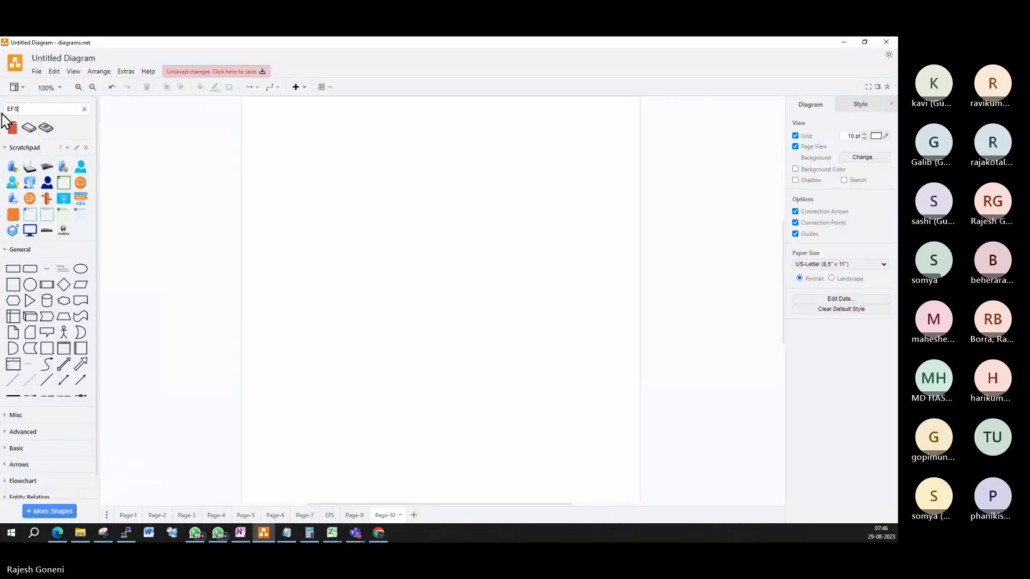
type("EFS")
key("Return")
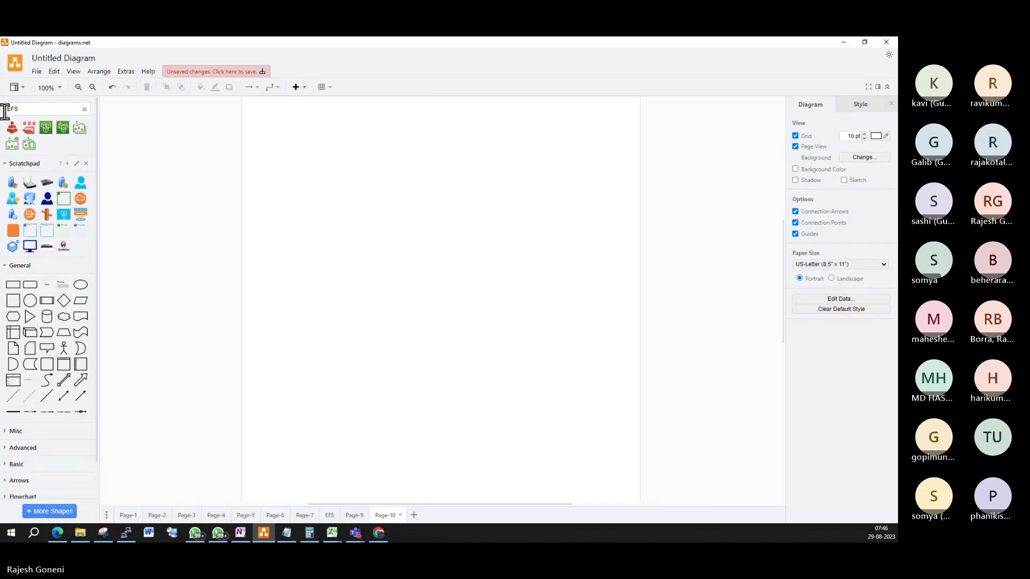
Place the red EFS icon near the page's upper centre and label it EFS.
left_click(12, 128)
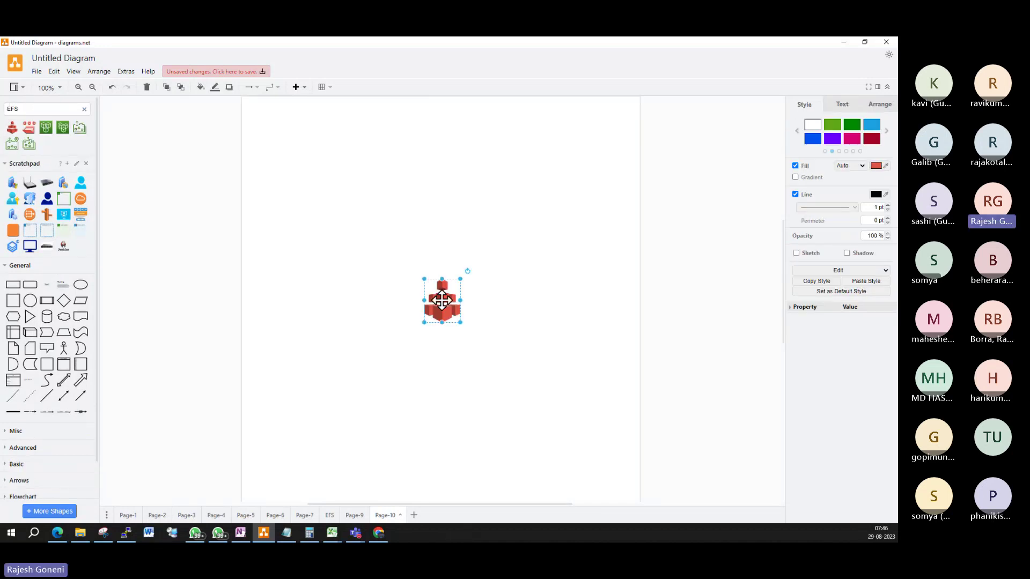
left_click_drag(442, 298, 431, 171)
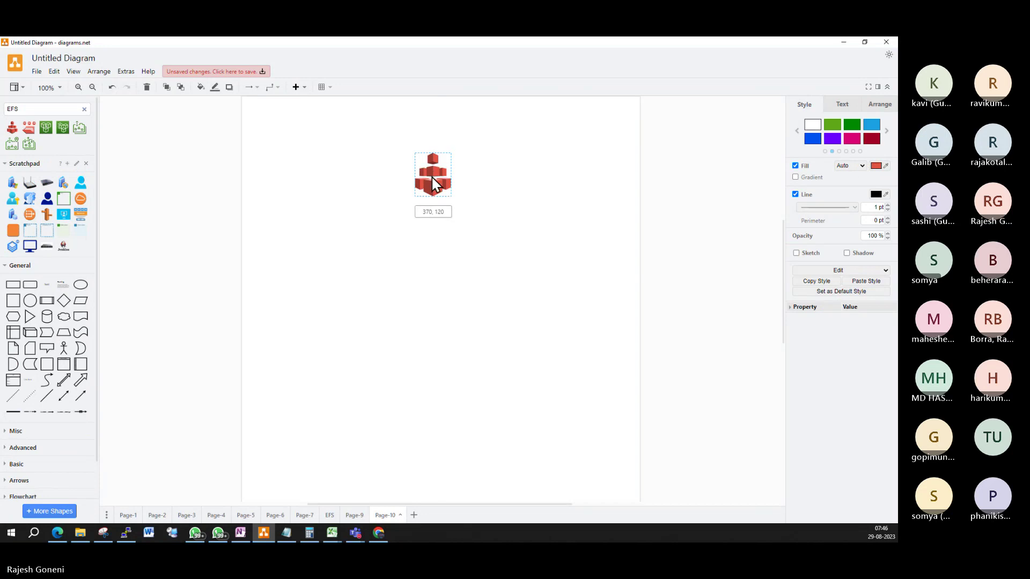
double_click(425, 172)
type("EFS")
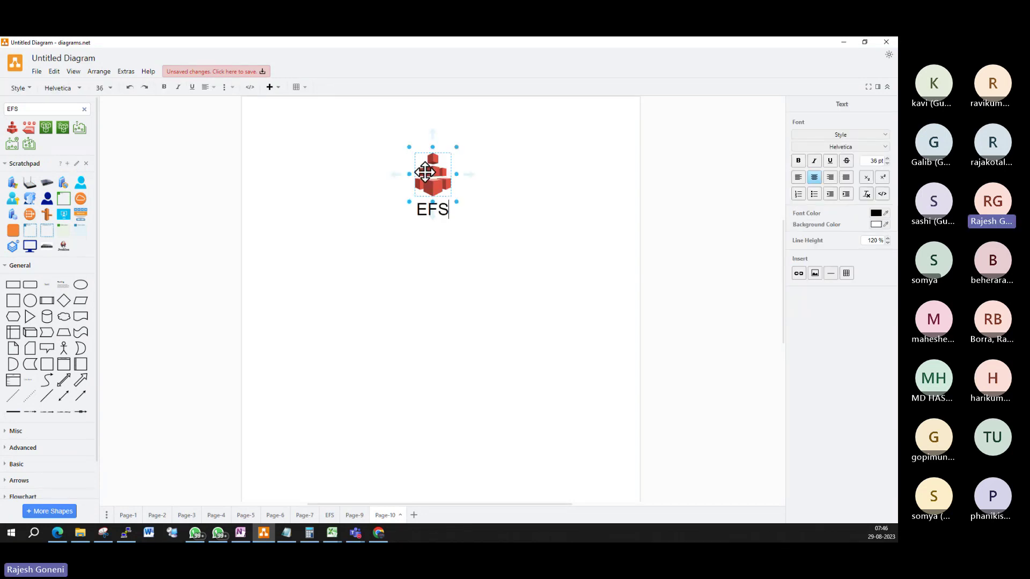
left_click(502, 307)
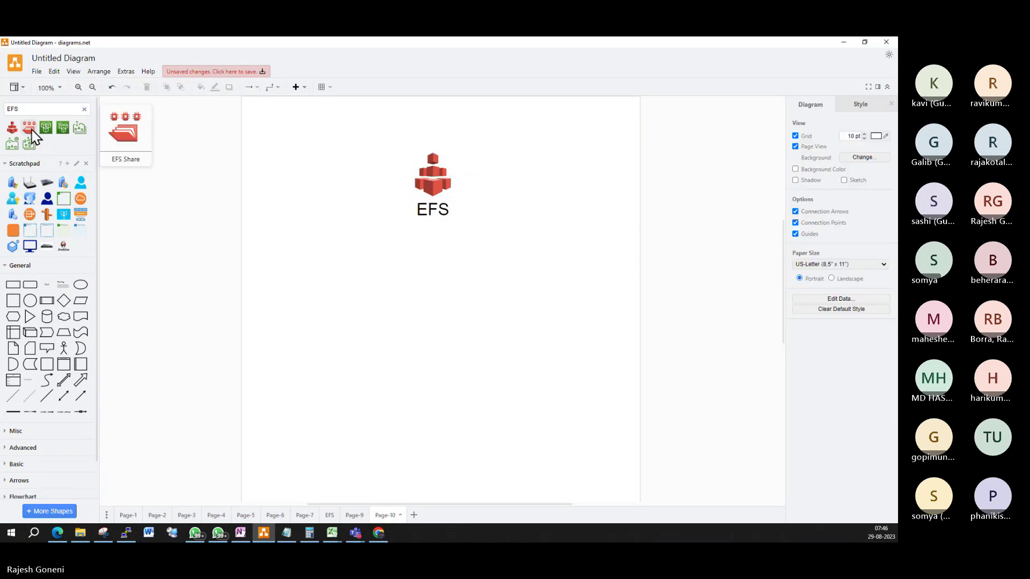
Add an EFS Share icon below the EFS icon and label it EFSDEMO1.
left_click_drag(29, 144, 439, 291)
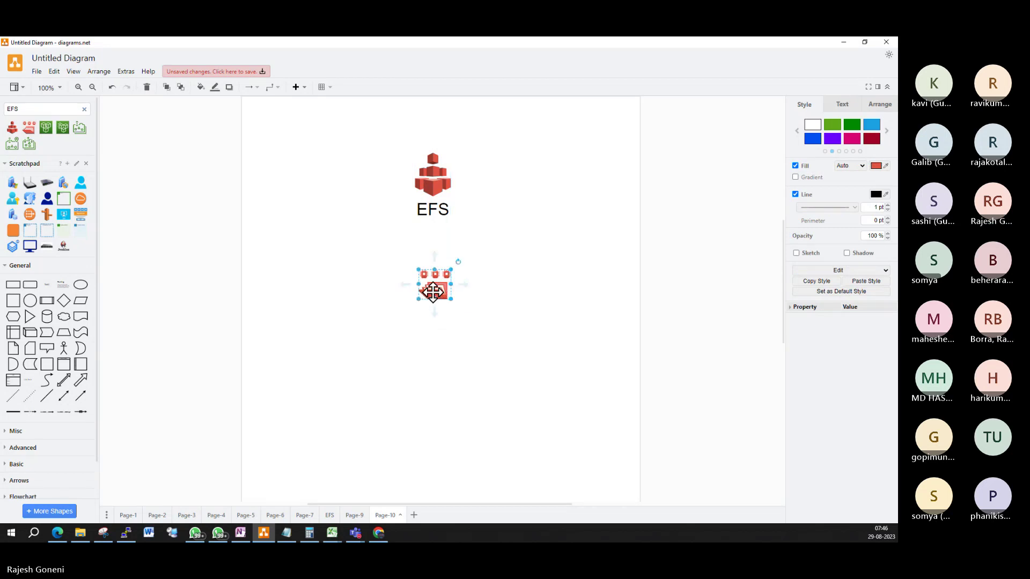
double_click(433, 291)
type("EFSD")
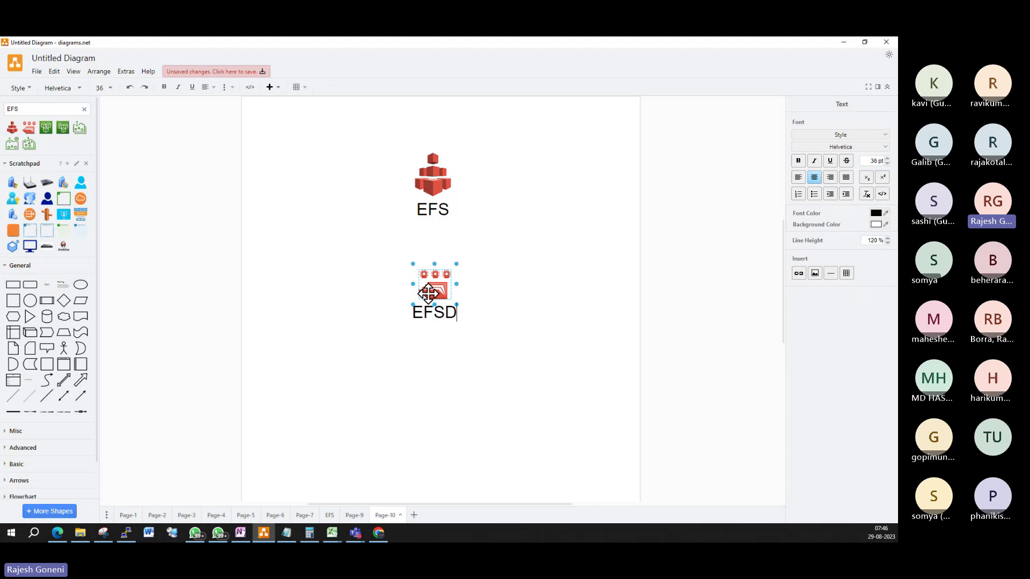
type("EMO21")
key("BackSpace")
key("BackSpace")
type("1")
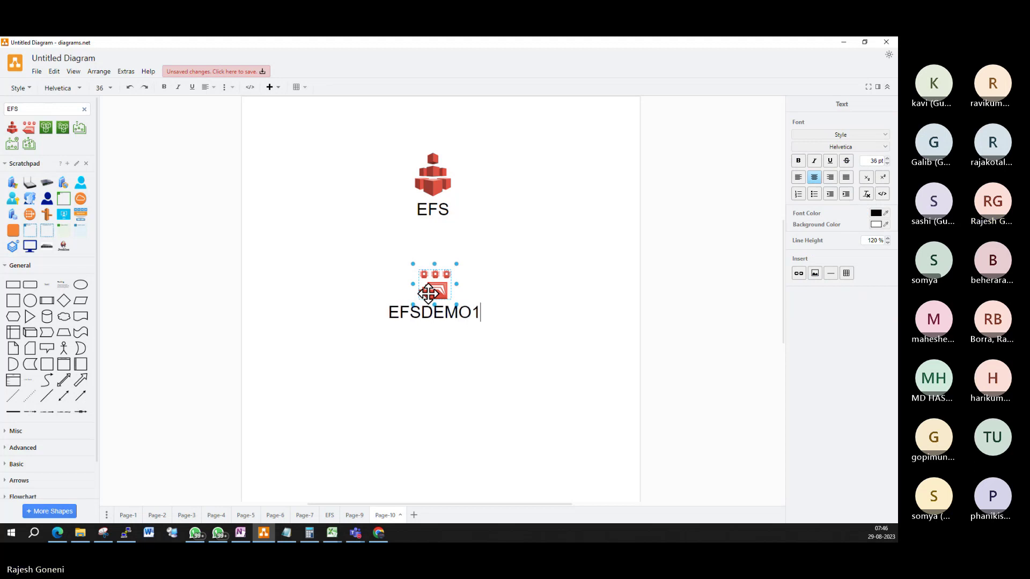
Move the EFSDEMO1 share icon closer beneath the EFS icon.
left_click(567, 328)
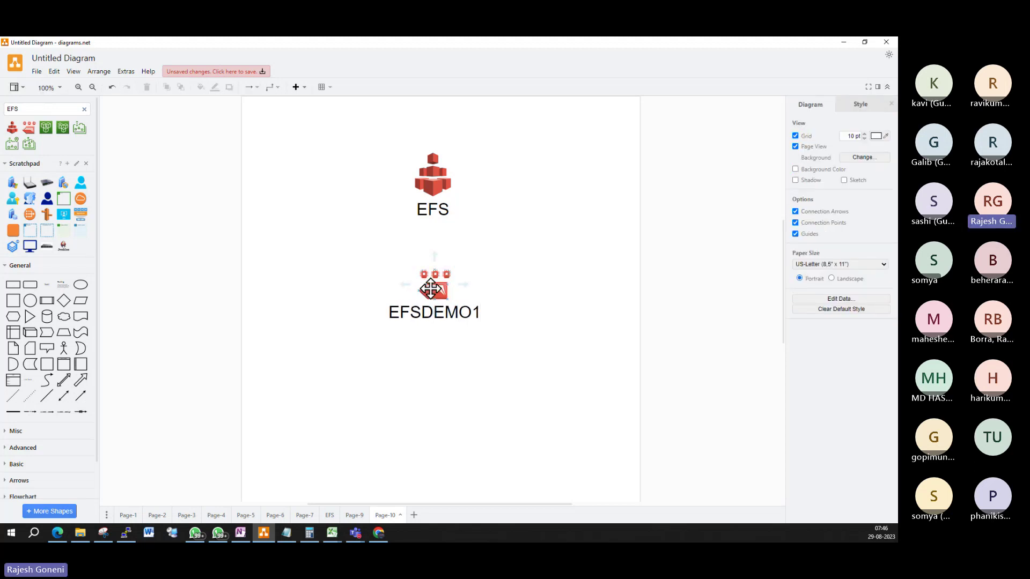
left_click(431, 289)
left_click_drag(431, 290, 429, 319)
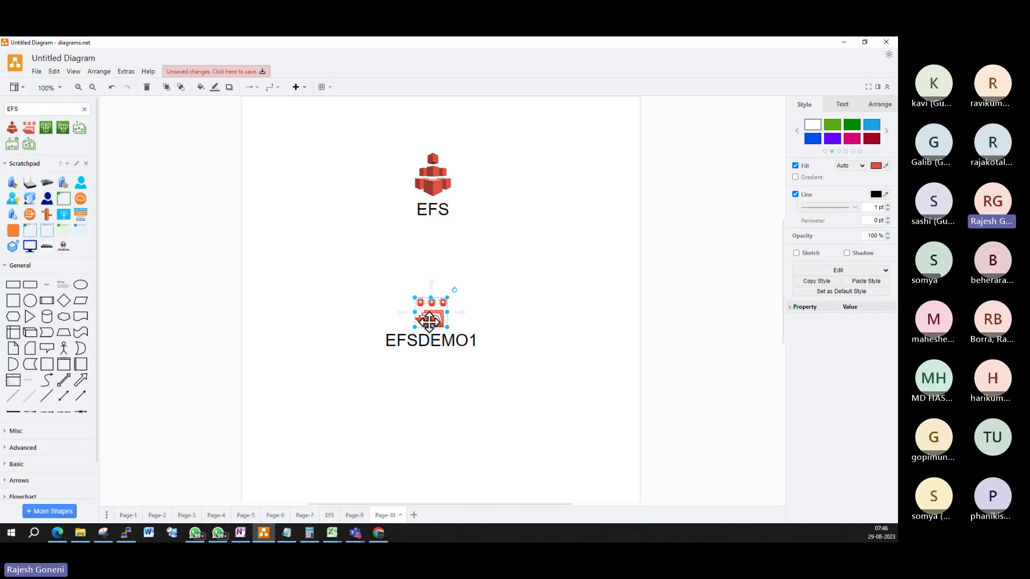
left_click_drag(430, 326, 432, 273)
Place an Availability Zone frame below and left of EFSDEMO1 and label it Availability Zone-1a.
double_click(48, 111)
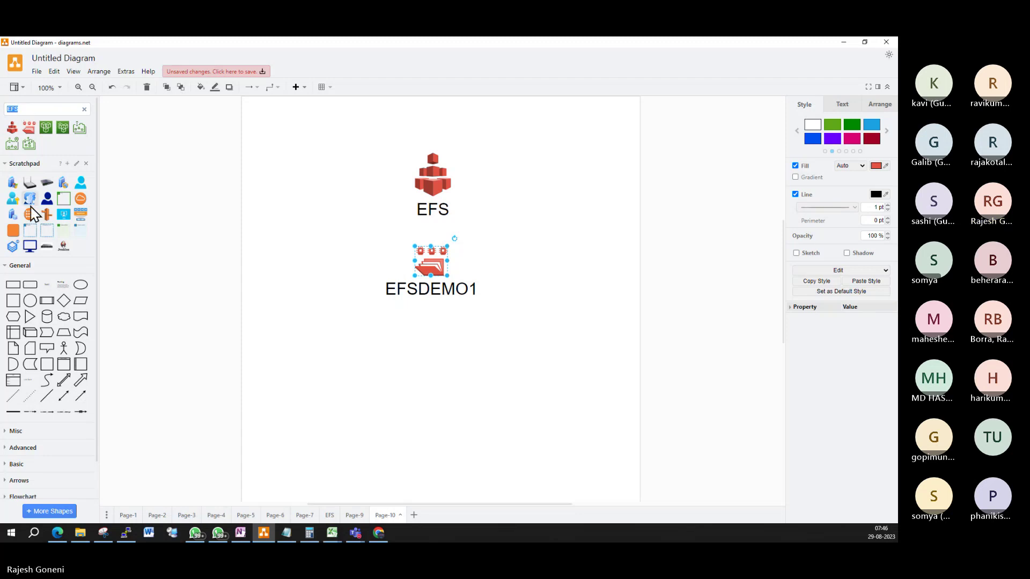
mouse_move(44, 229)
left_click_drag(47, 231, 177, 396)
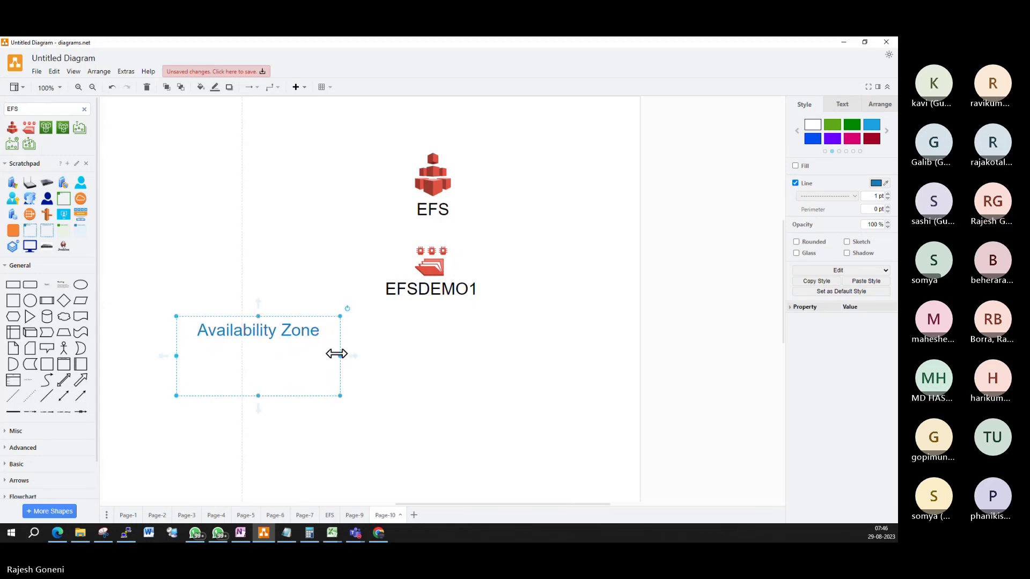
double_click(304, 335)
key("End")
type("1")
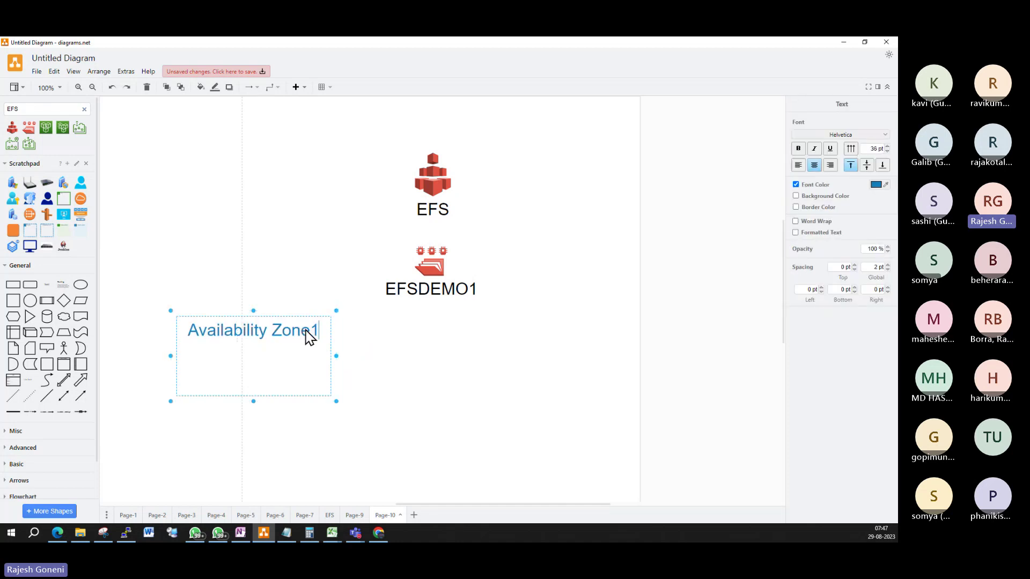
key("BackSpace")
type("-1")
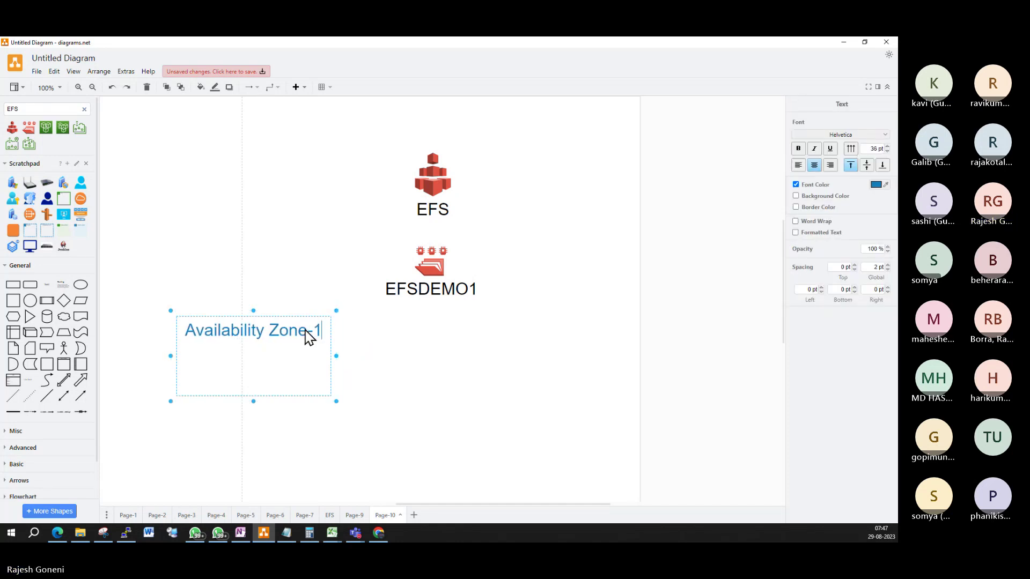
type("a")
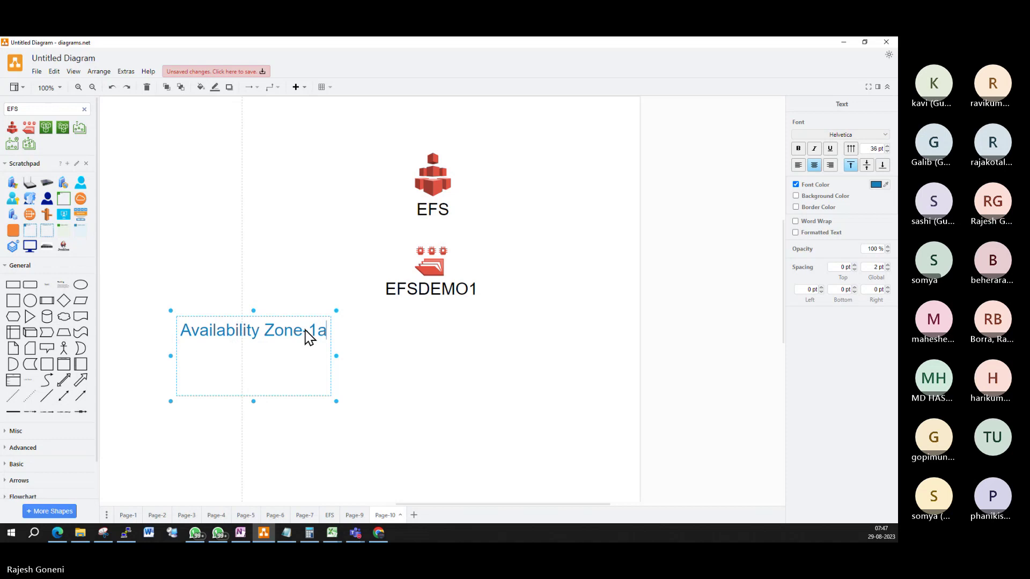
left_click(285, 368)
Duplicate the Availability Zone-1a frame to its right and rename the copy Availability Zone-1b.
left_click_drag(287, 375, 460, 363)
double_click(460, 362)
left_click(482, 355)
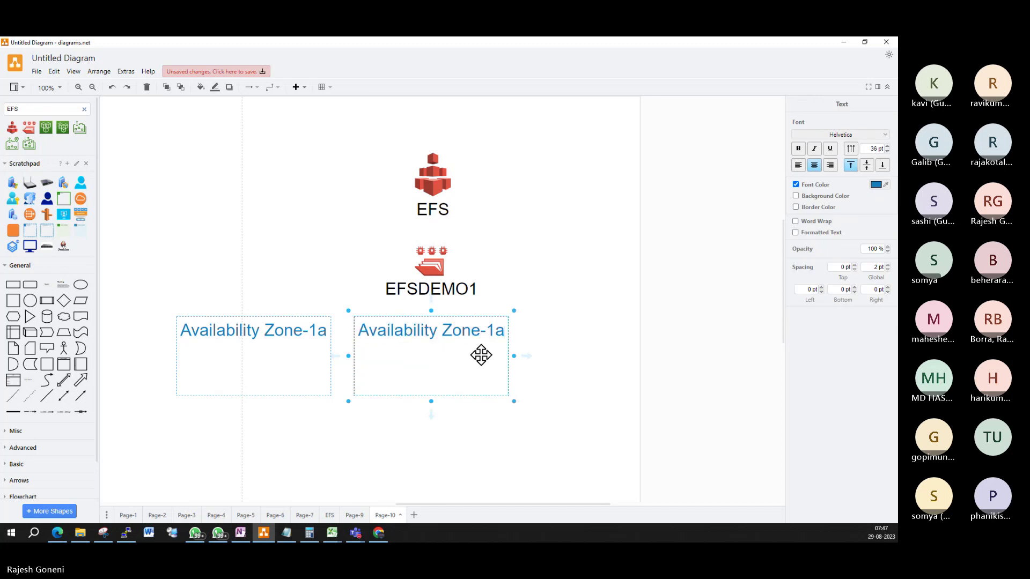
key("BackSpace")
type("b")
left_click(585, 378)
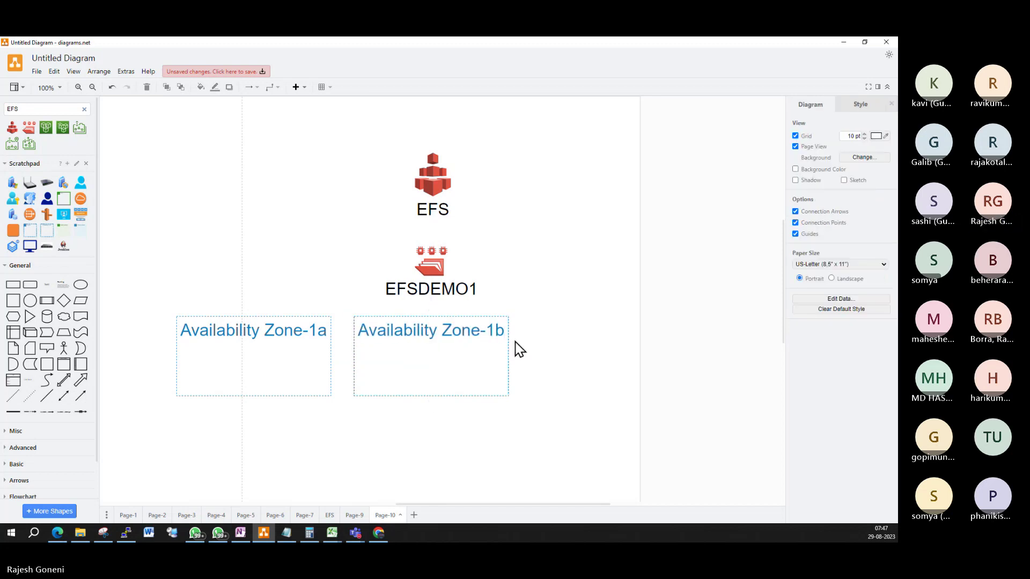
Duplicate the Availability Zone-1b frame to its right and rename the copy Availability Zone-1c.
left_click(439, 347)
left_click_drag(445, 380, 612, 365)
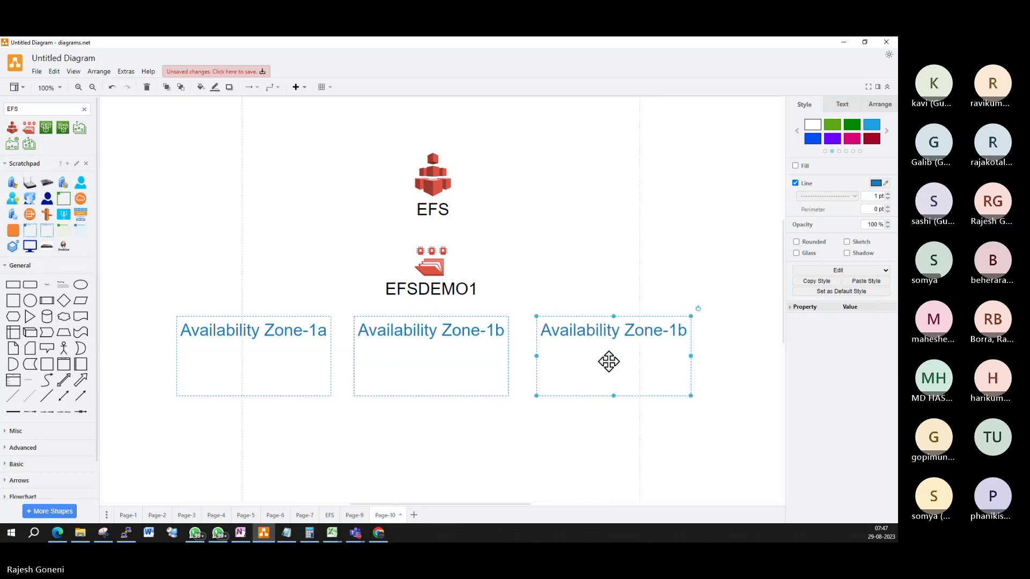
double_click(616, 367)
key("End")
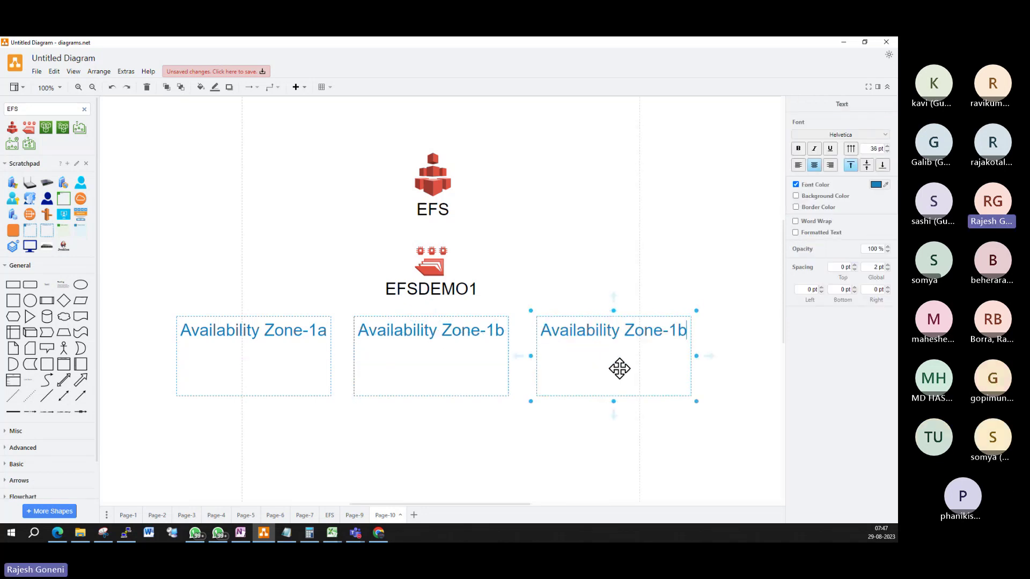
key("BackSpace")
type("c")
left_click(692, 465)
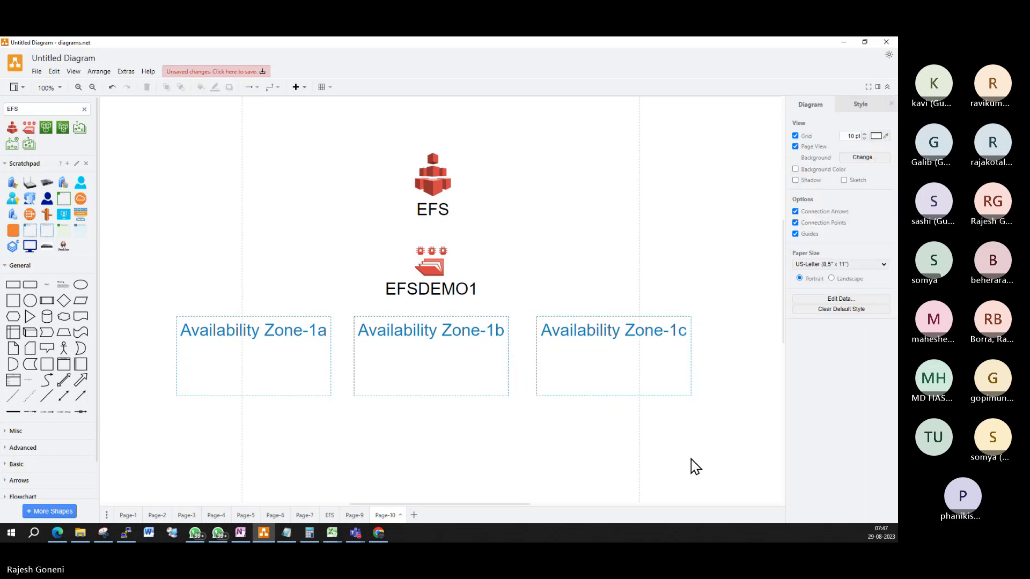
Draw arrows from the EFSDEMO1 icon to above each of the three availability zones, nudging the icon slightly upward.
left_click(435, 266)
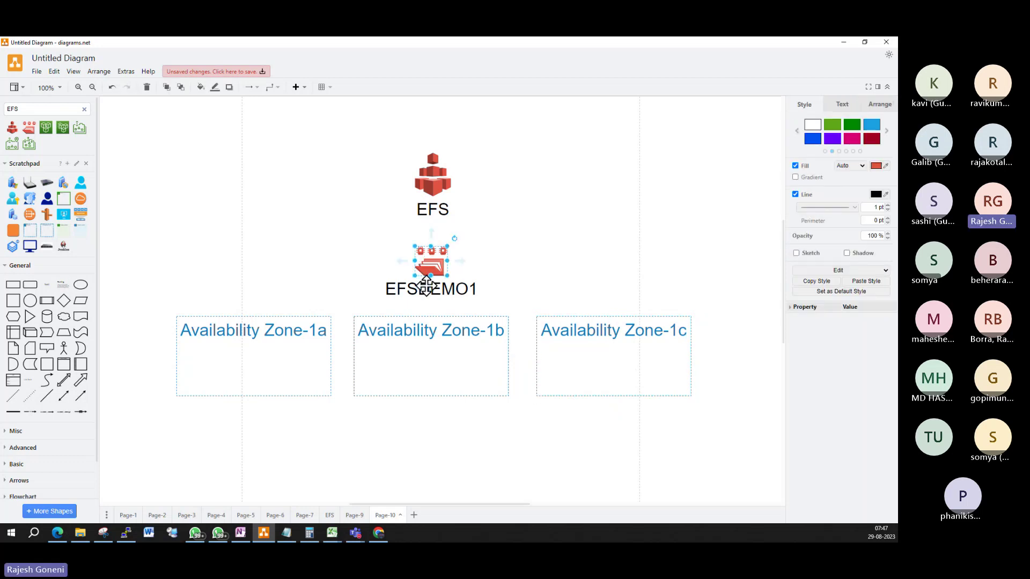
left_click_drag(405, 266, 247, 301)
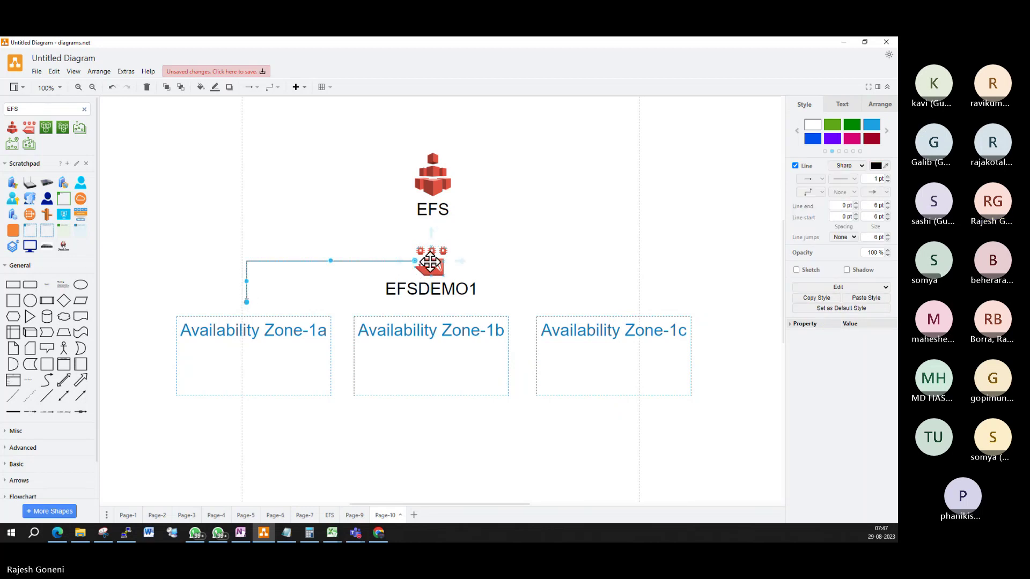
left_click_drag(435, 271, 433, 310)
left_click(434, 244)
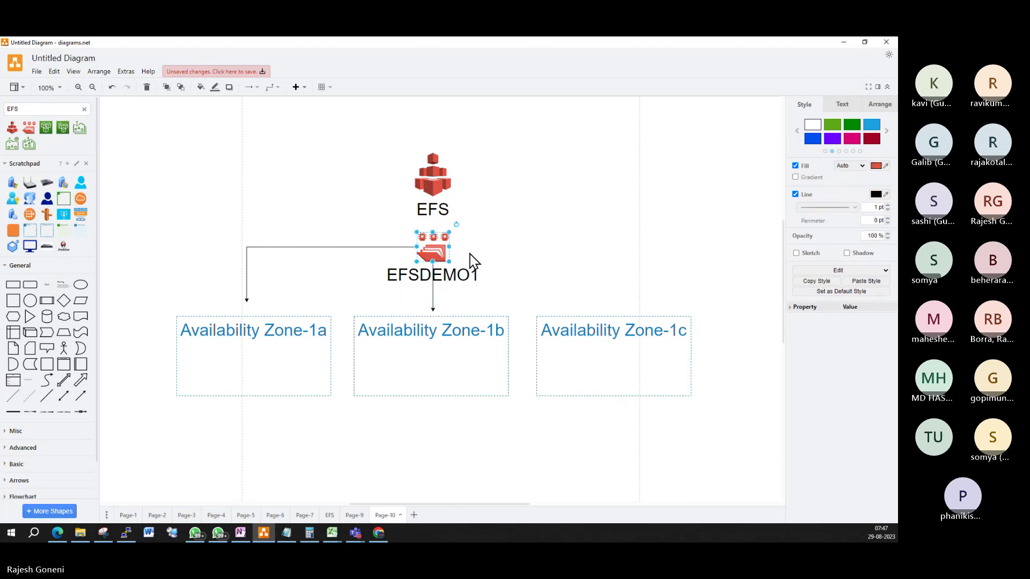
left_click_drag(462, 247, 620, 302)
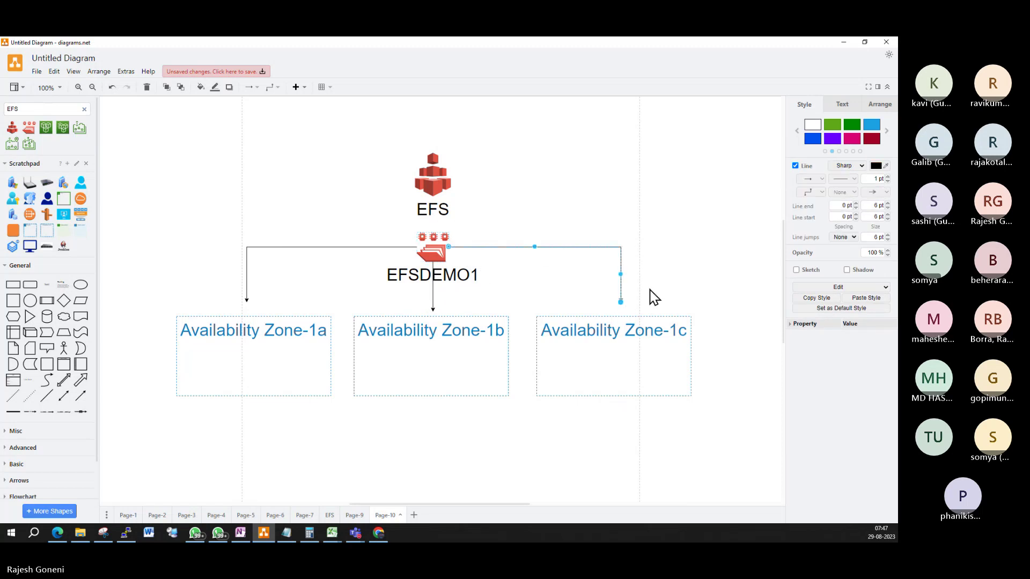
left_click(661, 285)
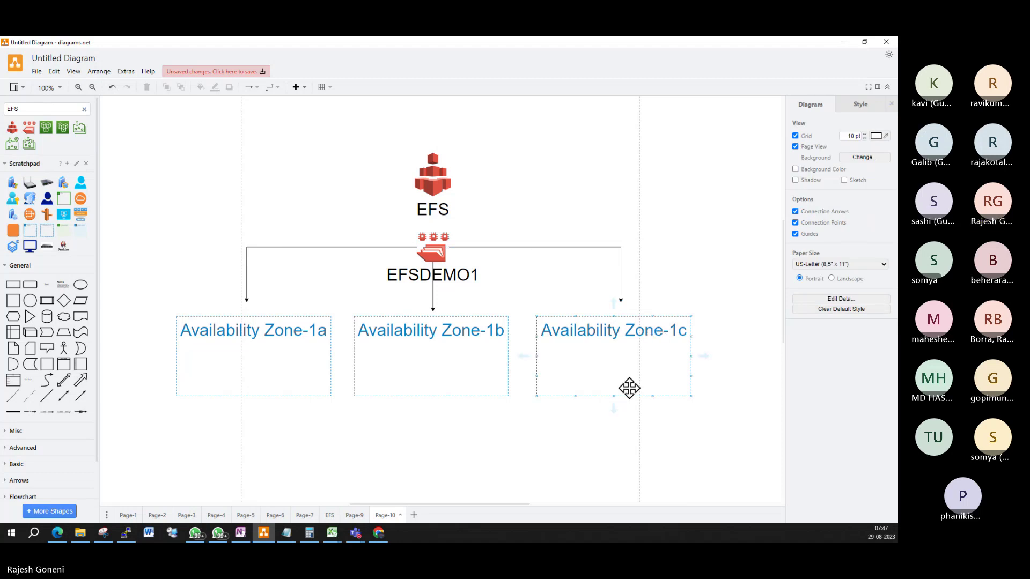
Extend the three availability zone frames downward to about double their height.
scroll(633, 375, "down", 3)
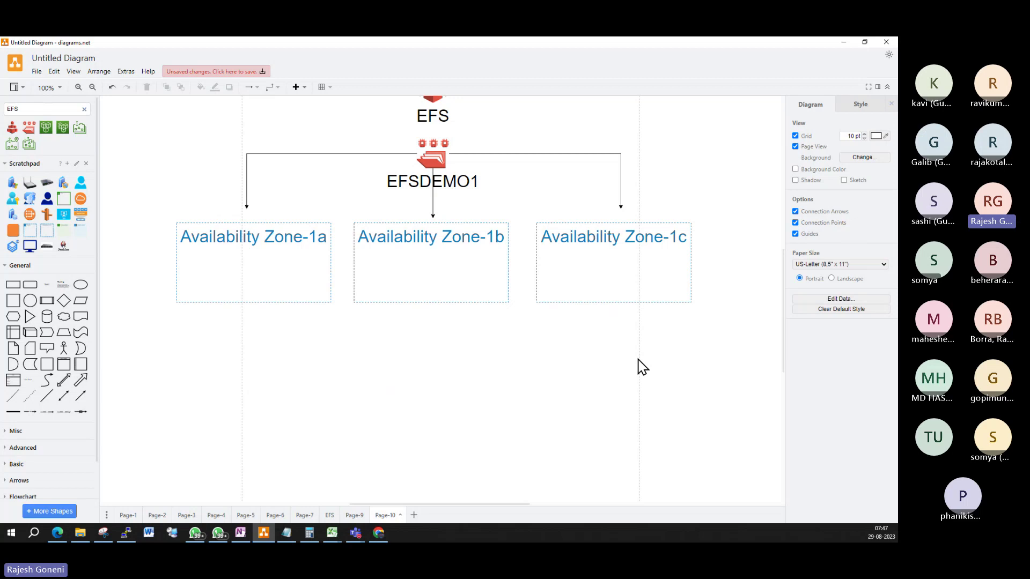
left_click(283, 267)
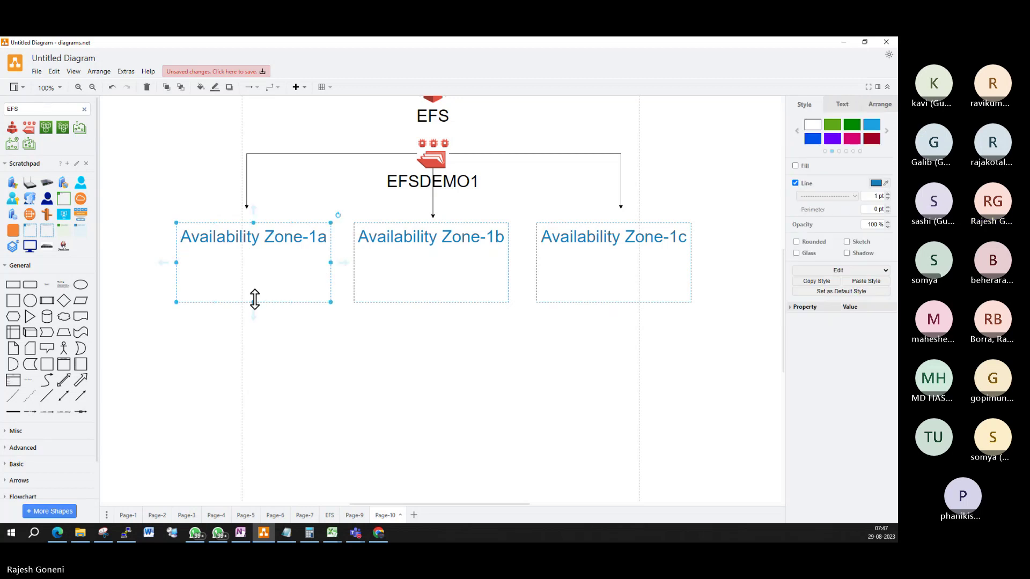
left_click_drag(254, 302, 256, 381)
left_click(425, 267)
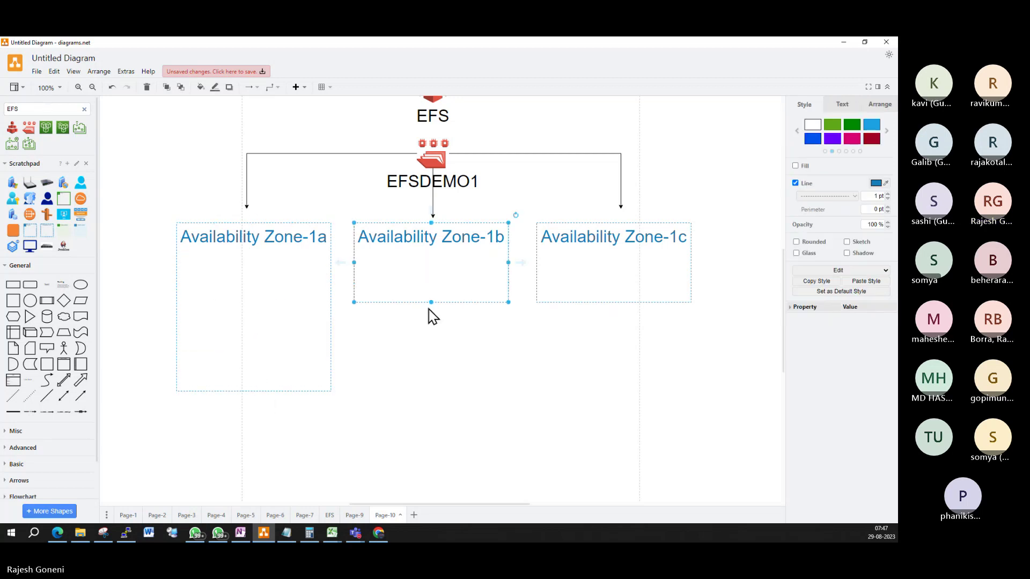
left_click_drag(431, 303, 426, 386)
left_click(619, 271)
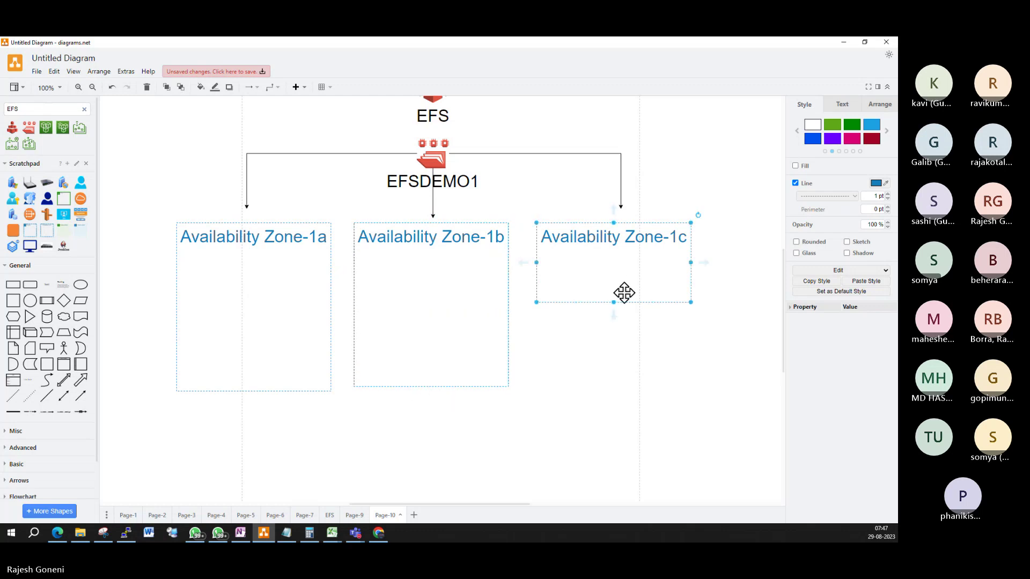
left_click_drag(613, 302, 614, 386)
left_click(729, 427)
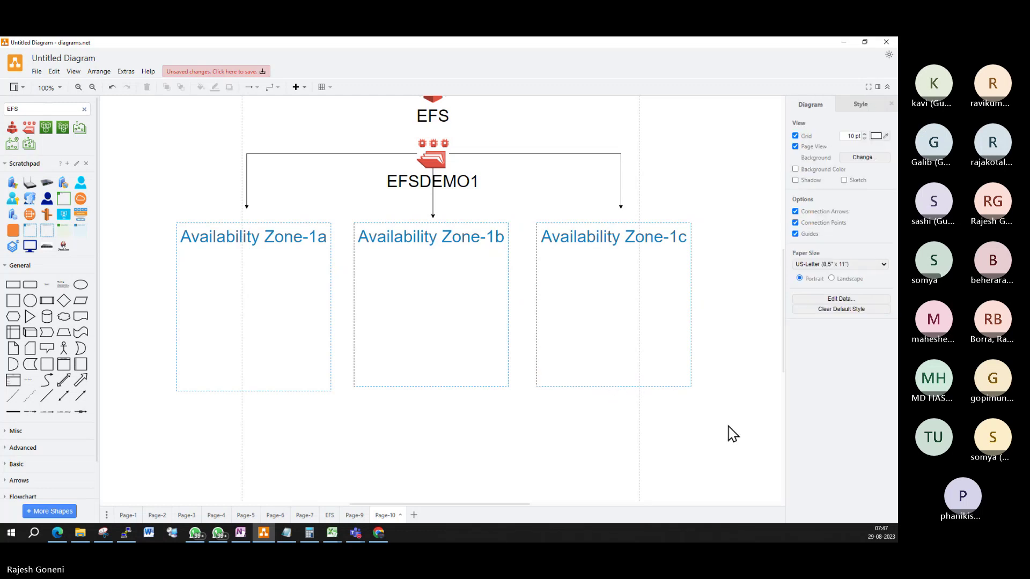
Place a Region frame above Availability Zone-1a and add MUMBAI as the second line of its label.
scroll(736, 437, "up", 3)
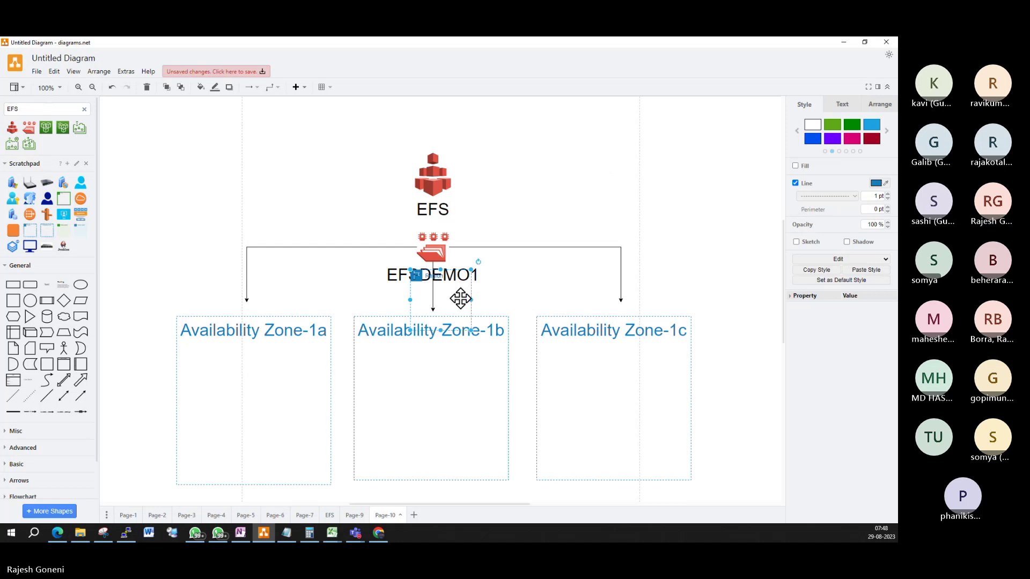
left_click_drag(460, 297, 222, 266)
double_click(222, 266)
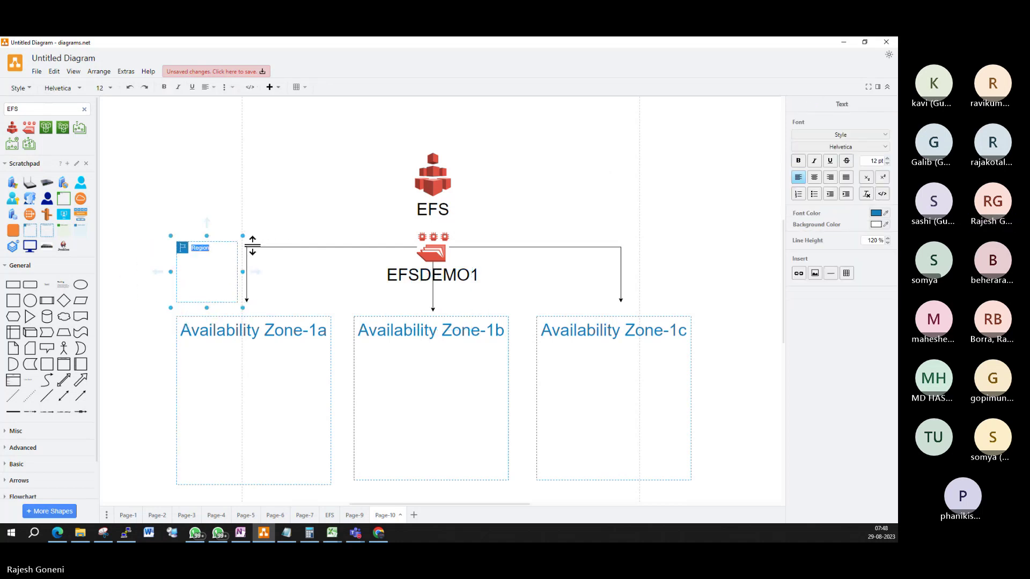
key("End")
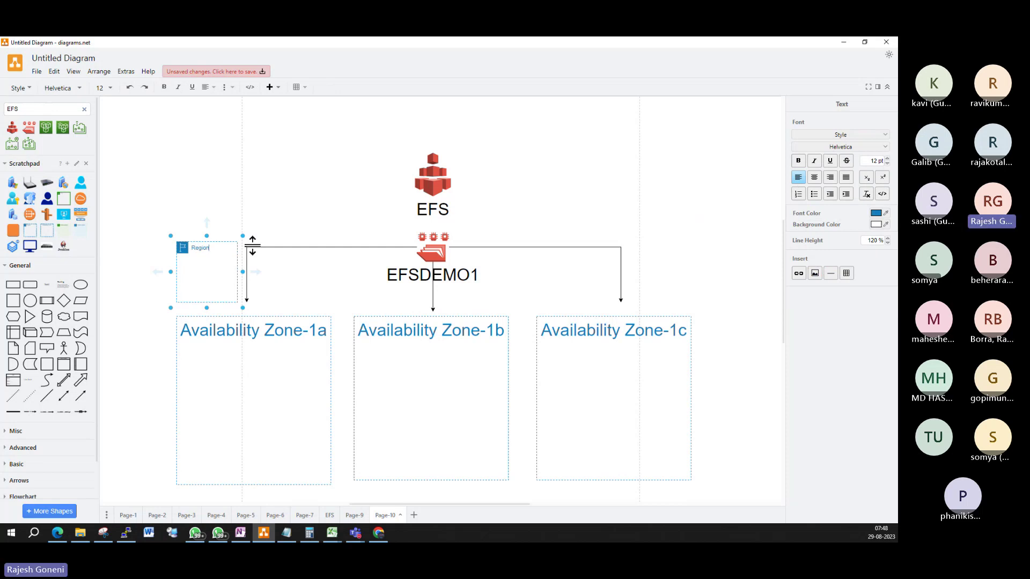
key("Return")
type("MU")
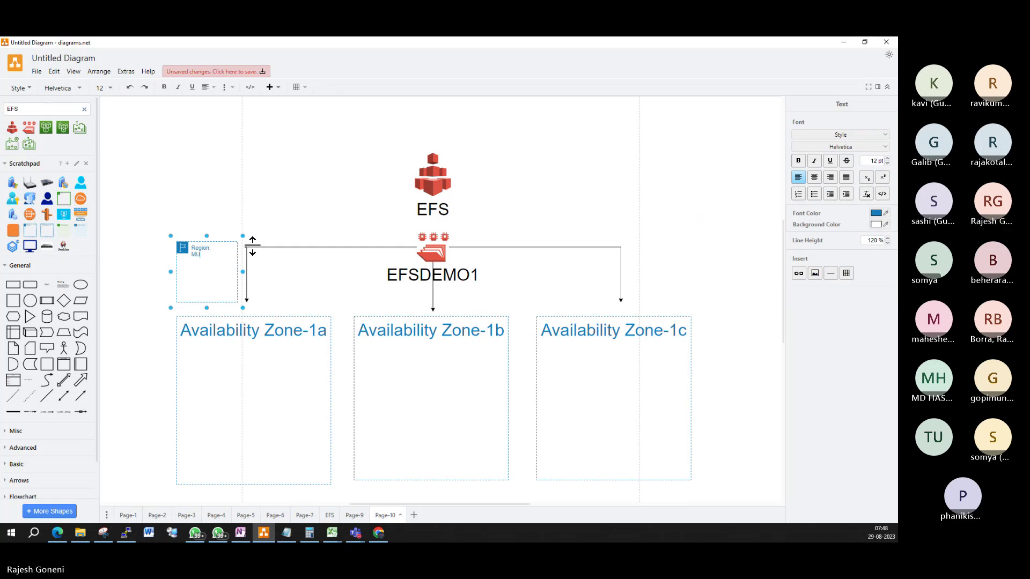
type("MBAI")
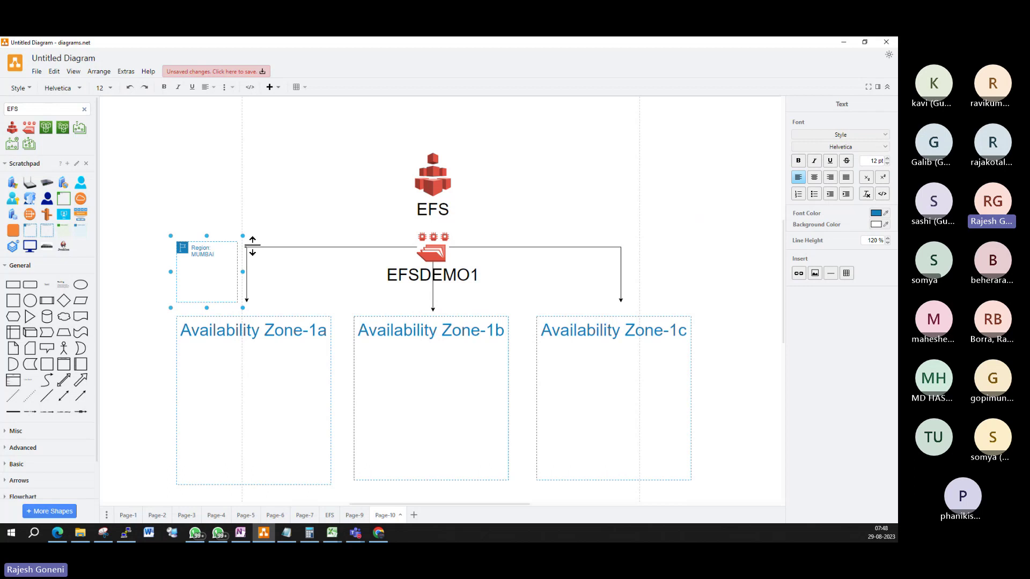
Make the word MUMBAI in the Region label bold.
key("shift+Left")
key("shift+Left")
key("shift+Left")
key("shift+Left")
key("shift+Left")
key("shift+Left")
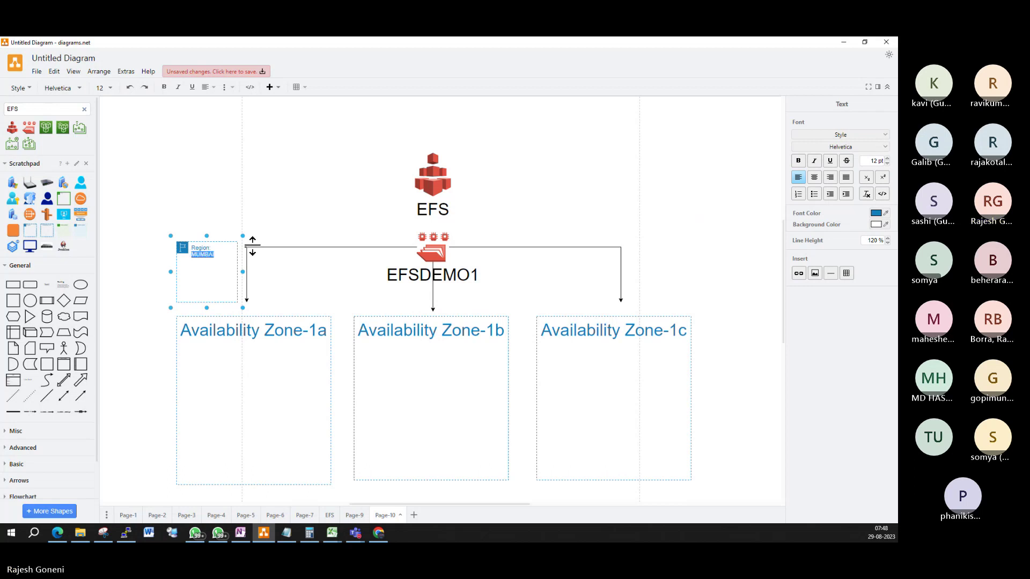
key("ctrl+b")
left_click(692, 250)
Place an orange instance icon in the lower-left part of Availability Zone-1a and shift that zone's frame slightly left.
scroll(679, 245, "down", 2)
scroll(678, 245, "down", 1)
left_click(676, 236)
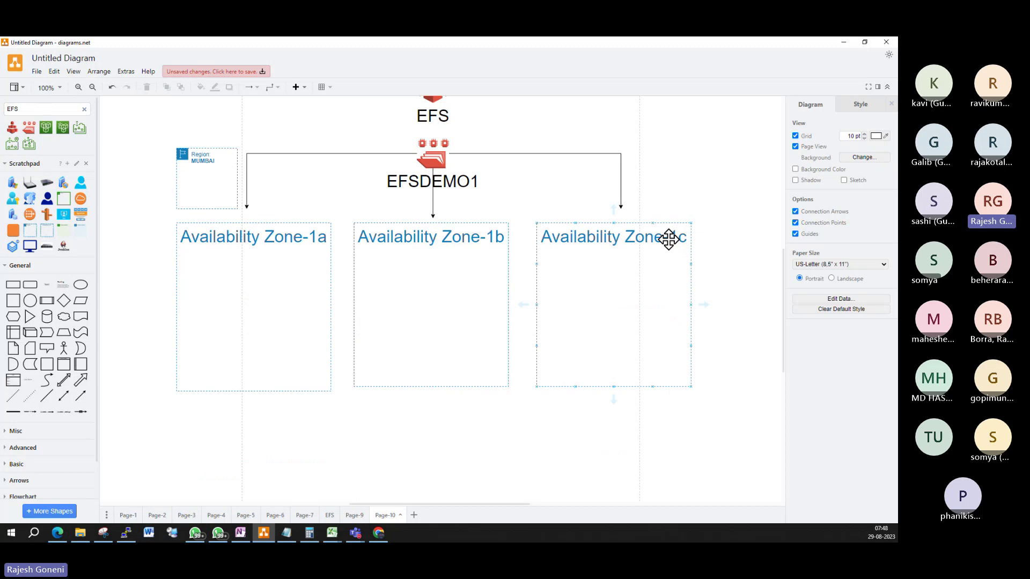
left_click(523, 234)
left_click(13, 232)
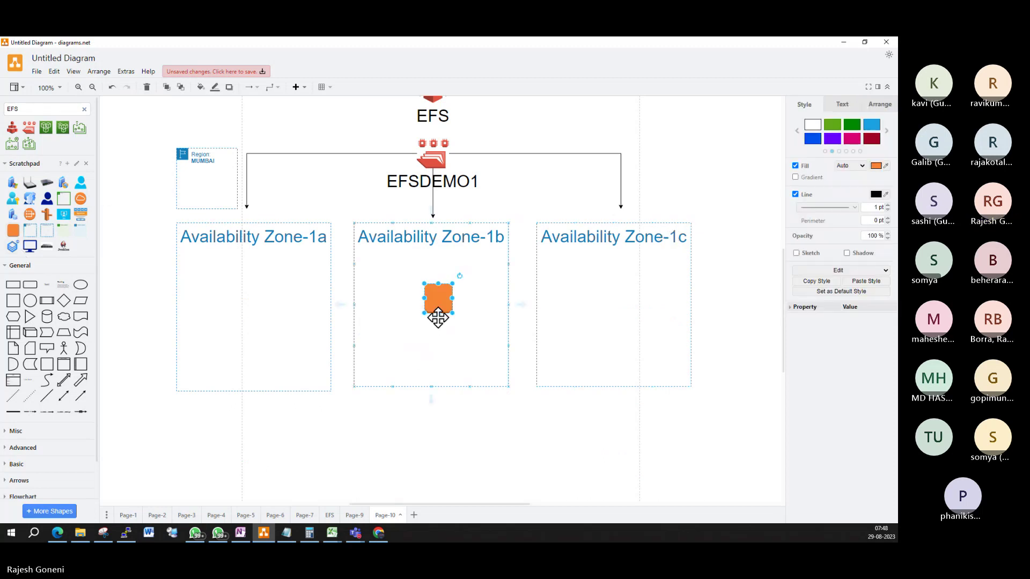
left_click_drag(428, 304, 207, 360)
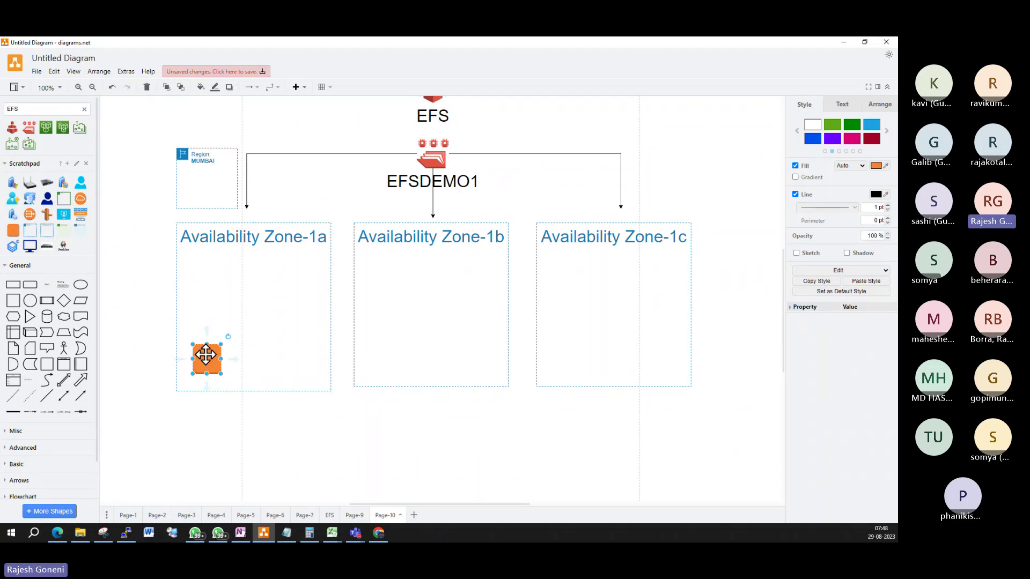
mouse_move(218, 325)
left_mouse_down()
mouse_move(251, 297)
mouse_move(205, 331)
left_mouse_up()
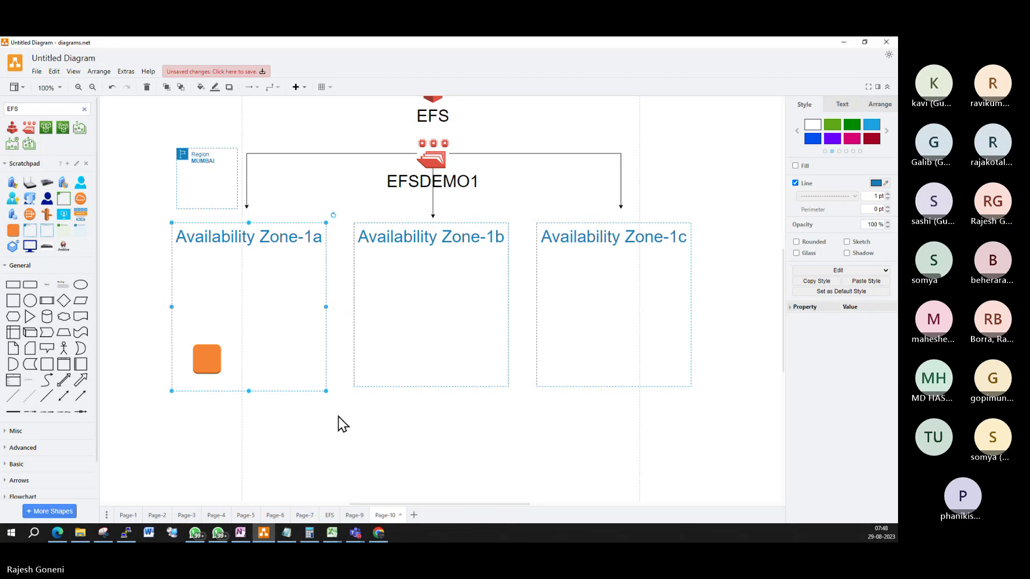
left_click(338, 423)
Nudge the orange instance icon in Availability Zone-1a slightly upward and label it WEB.
left_click(214, 371)
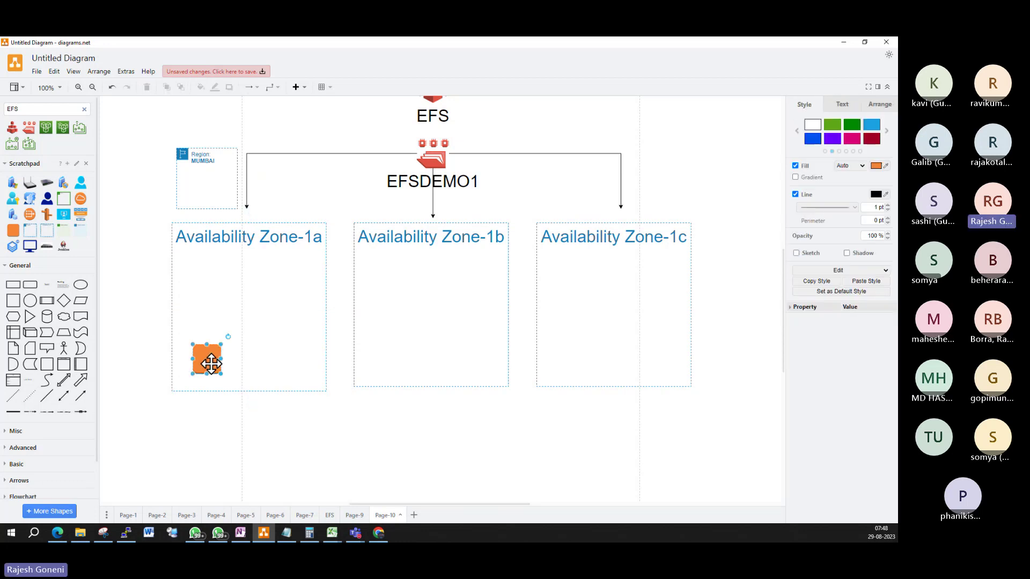
double_click(205, 356)
left_click(208, 357)
left_click_drag(208, 356, 207, 346)
double_click(207, 346)
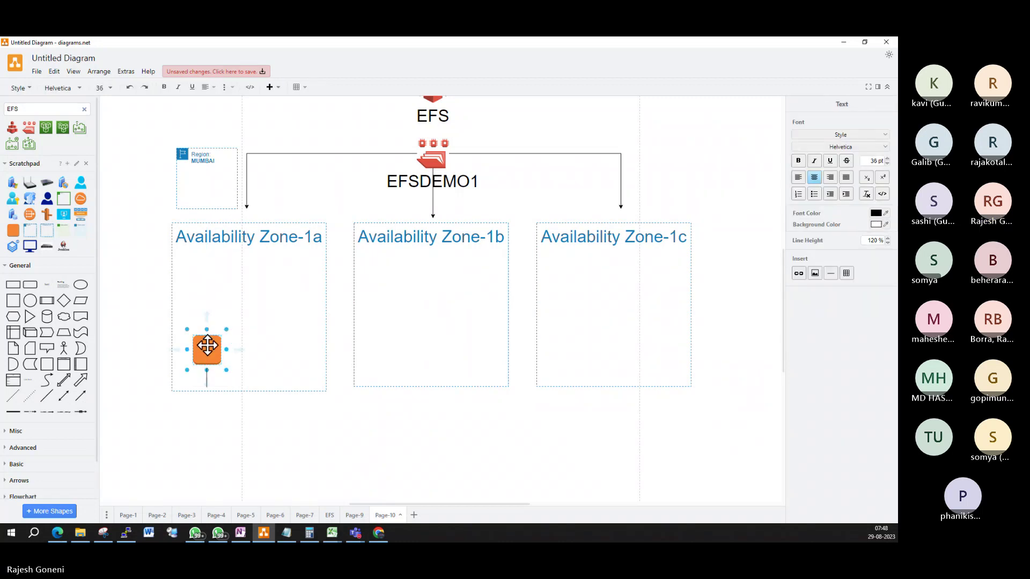
type("WEB")
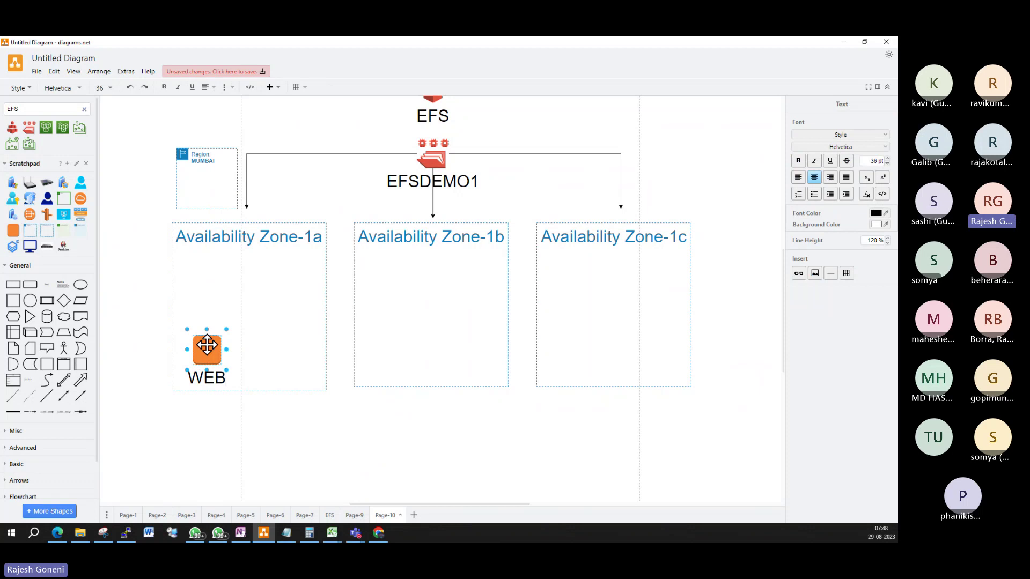
Complete the label of the orange instance icon in Availability Zone-1a as WEB01.
type("01")
left_click(459, 477)
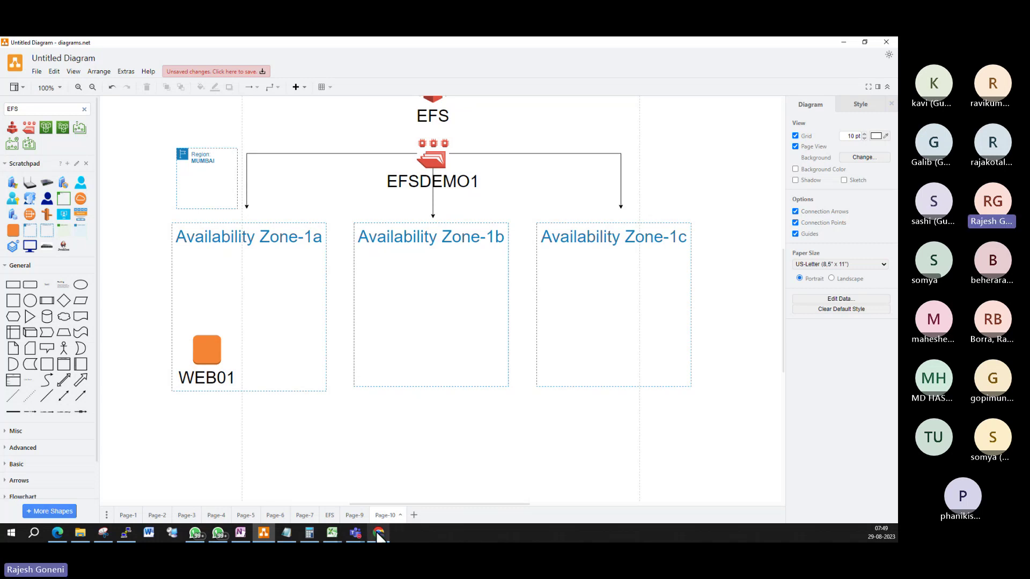
Switch to the AWS console in Chrome and open the EC2 Instances list.
mouse_move(380, 535)
left_click(399, 509)
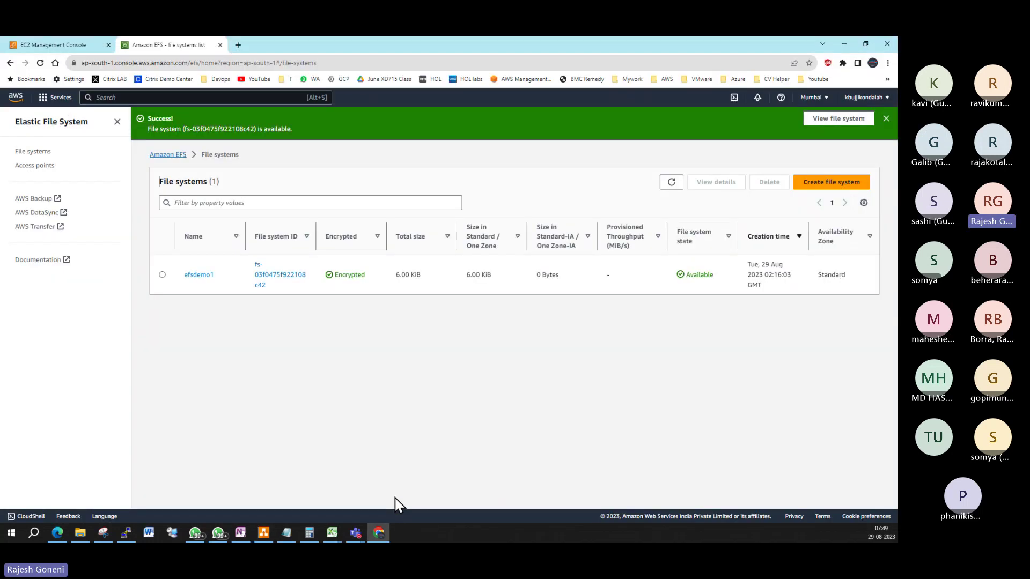
left_click(62, 45)
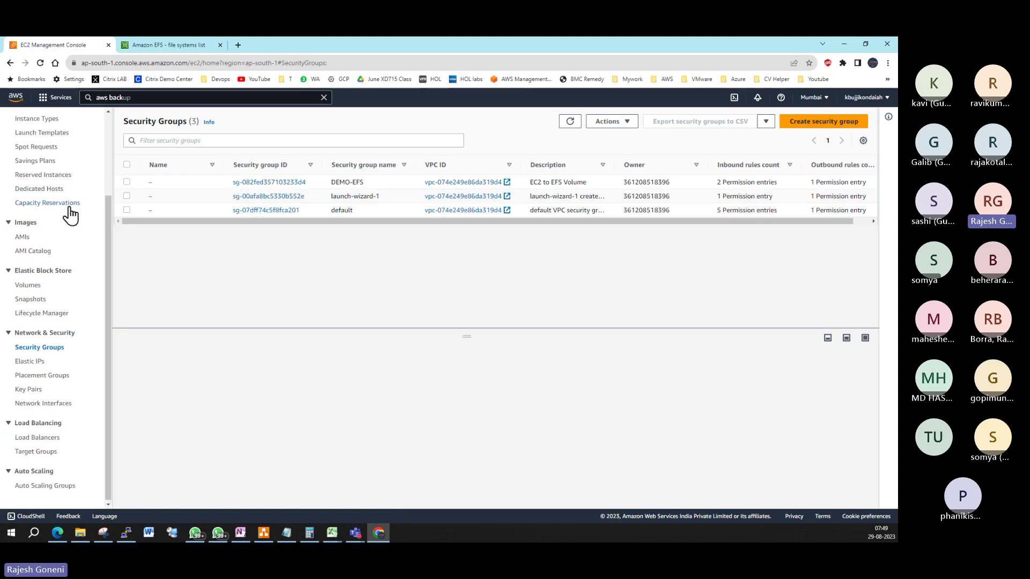
scroll(69, 212, "up", 2)
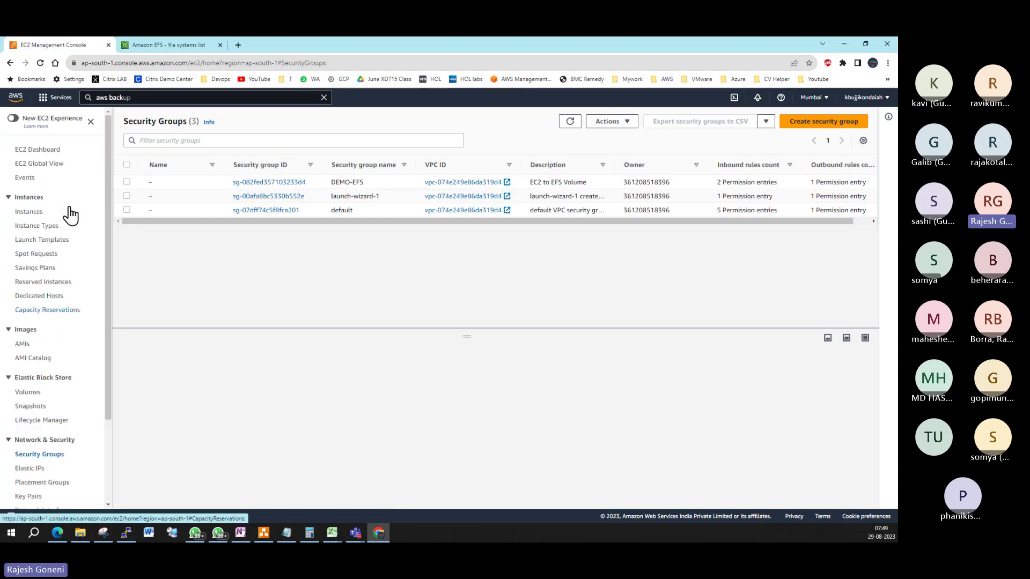
left_click(42, 212)
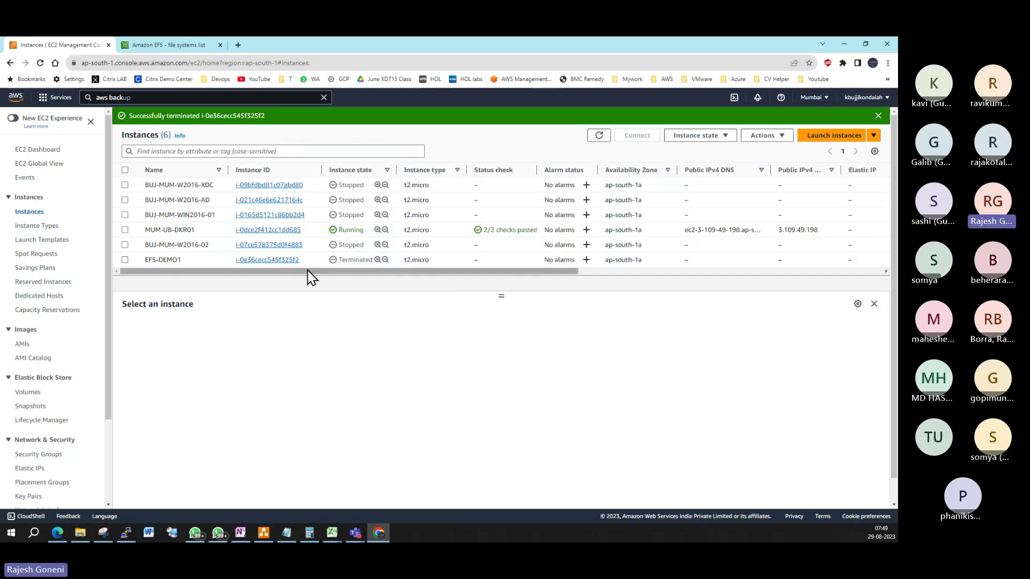
Clear the name of the terminated instance EFS-DEMO1 and refresh the instances list.
left_click(187, 260)
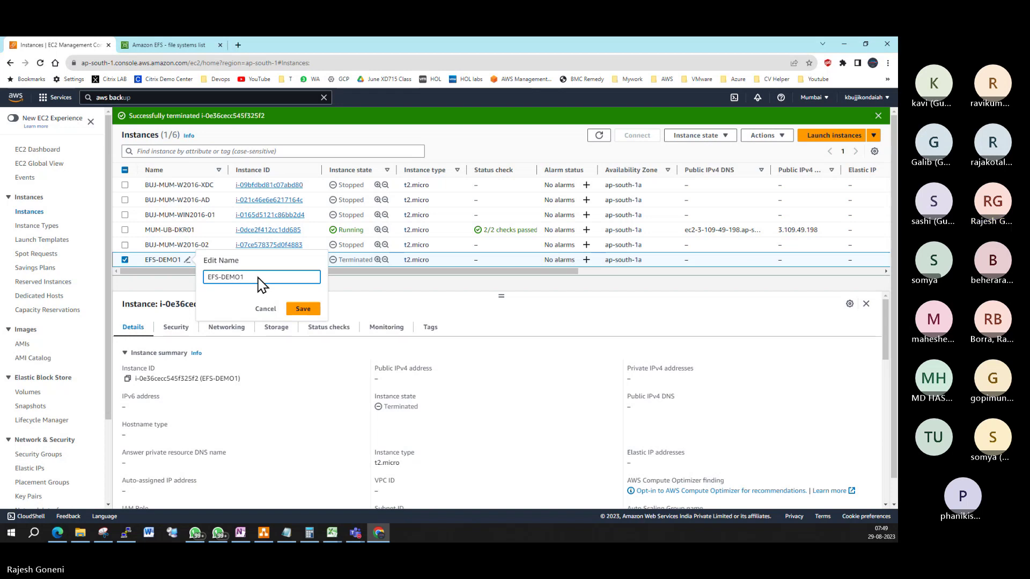
key("ctrl+a")
key("BackSpace")
left_click(306, 312)
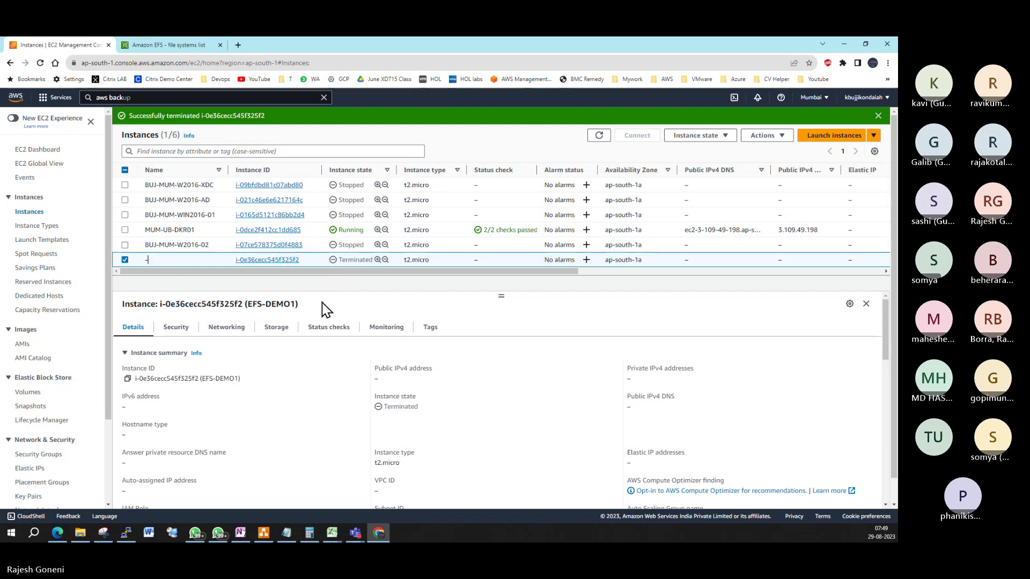
left_click(608, 138)
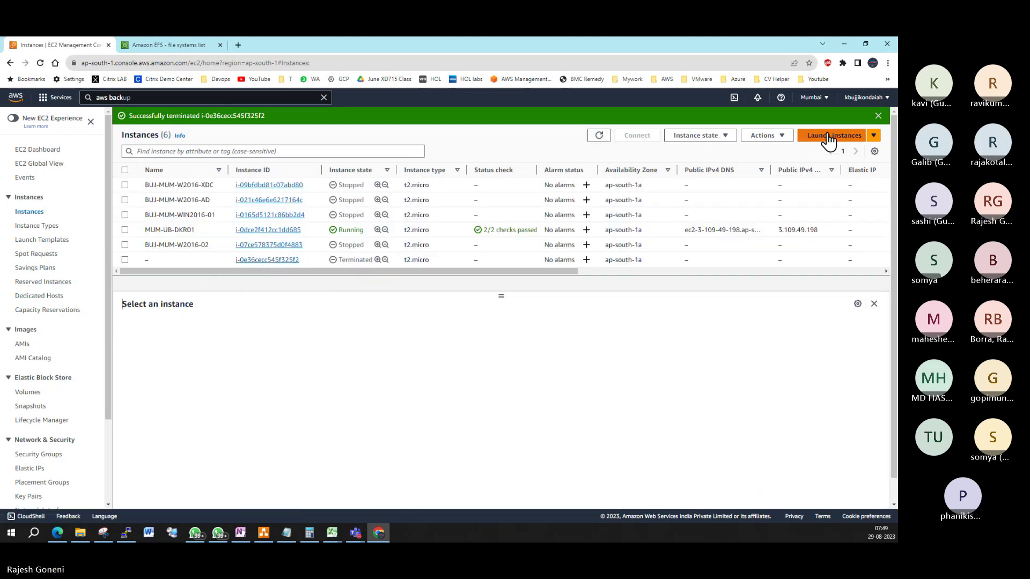
Start launching a new EC2 instance and name it WEB01.
left_click(829, 138)
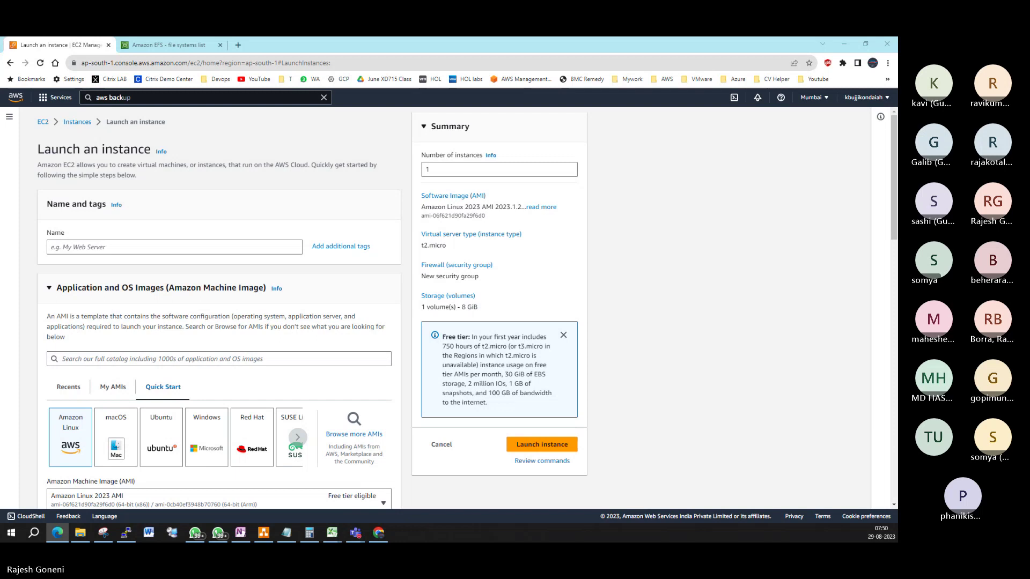
left_click(145, 248)
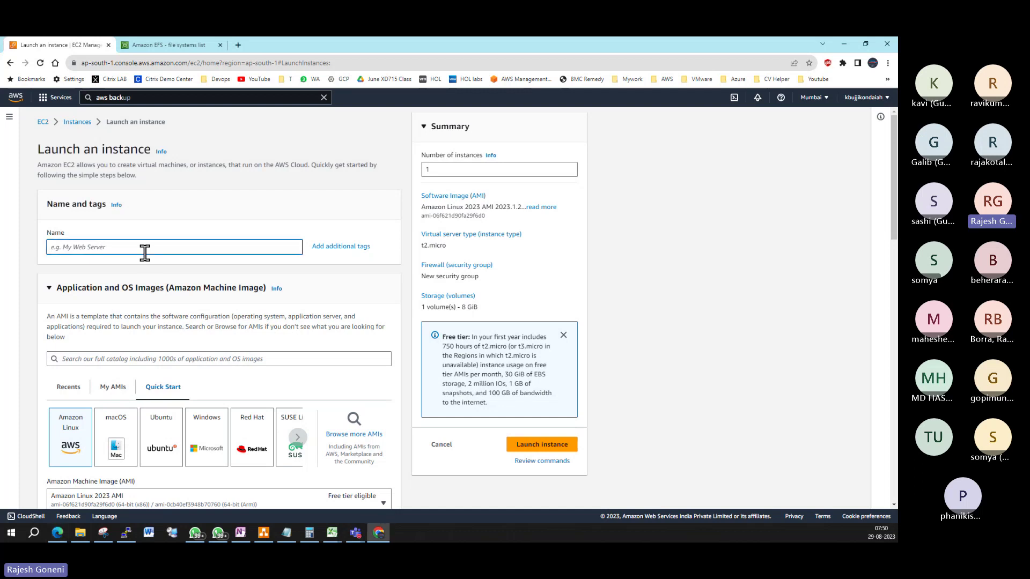
type("WEB01")
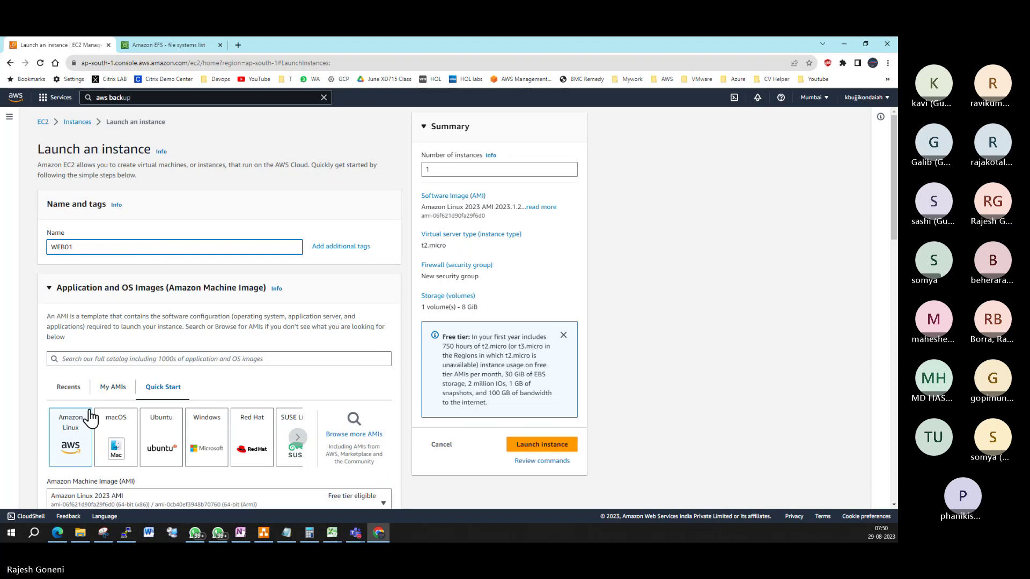
Choose Amazon Linux 2 AMI (HVM) - Kernel 5.10, SSD Volume Type as the machine image for WEB01.
left_click(72, 435)
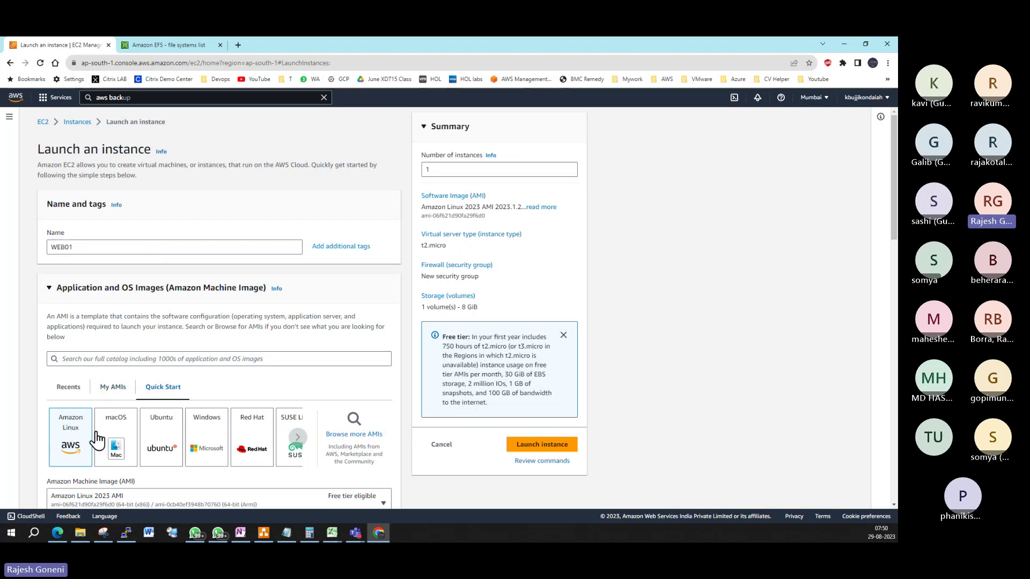
scroll(85, 408, "down", 2)
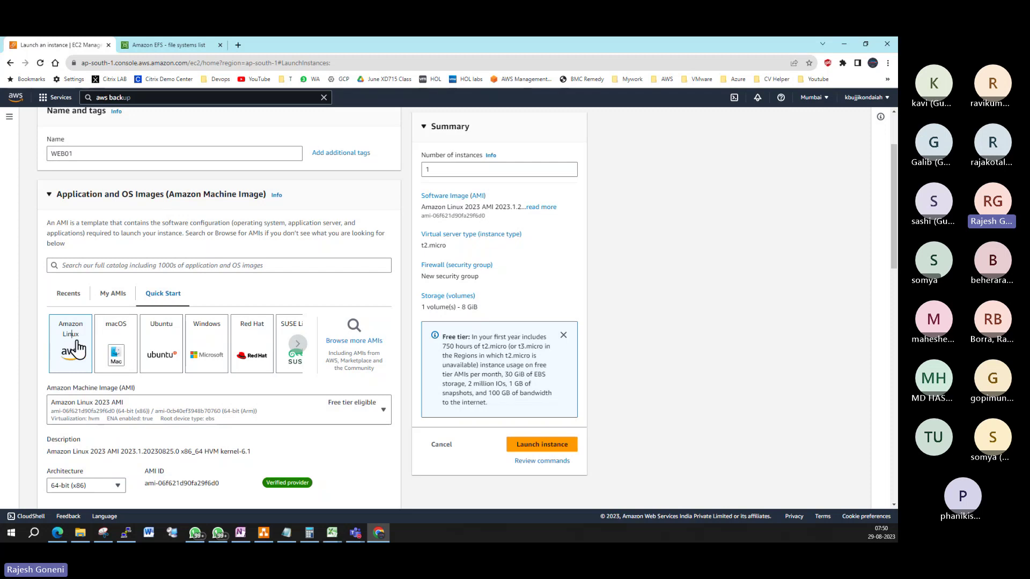
scroll(107, 317, "down", 3)
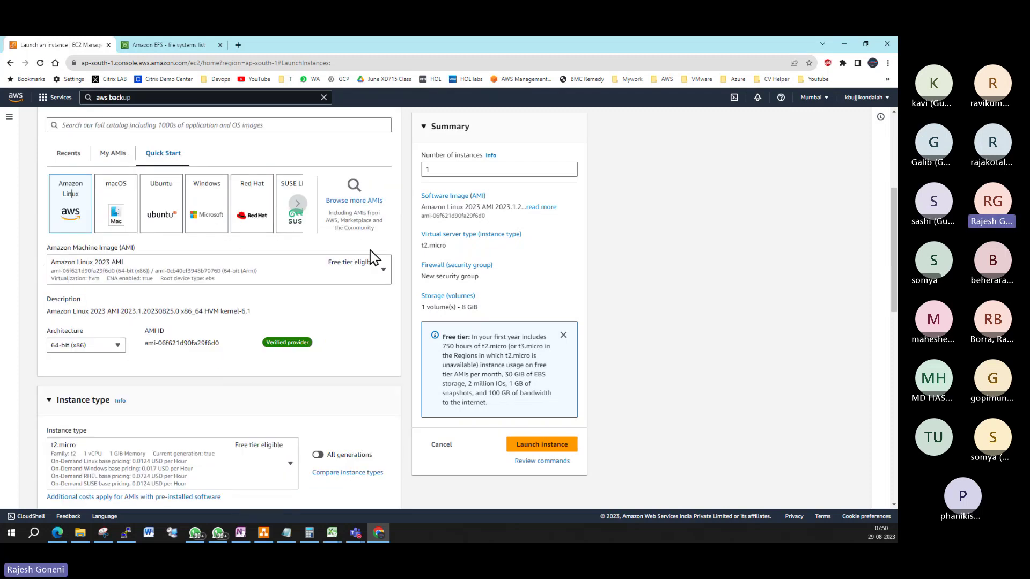
left_click(345, 270)
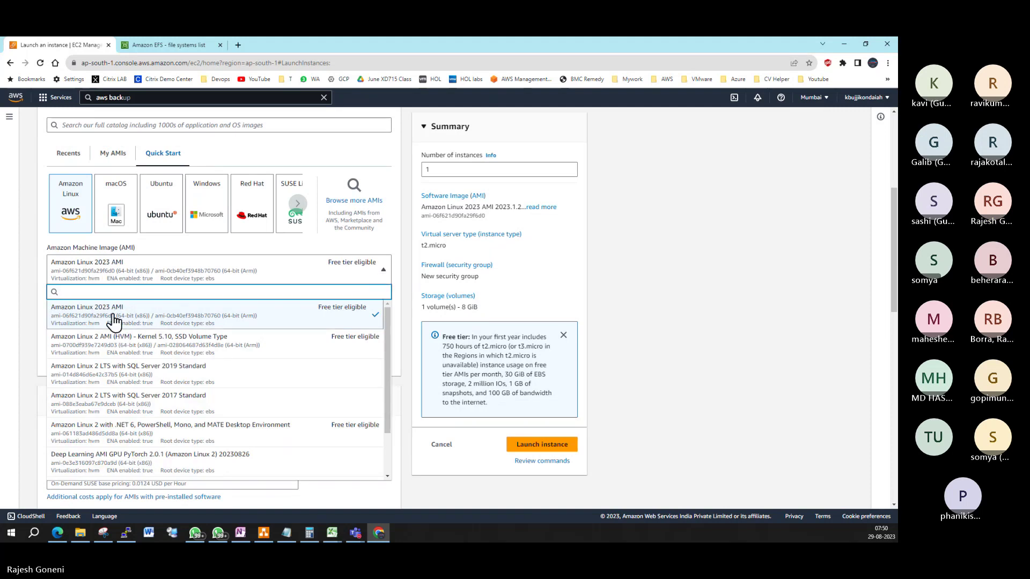
key("Escape")
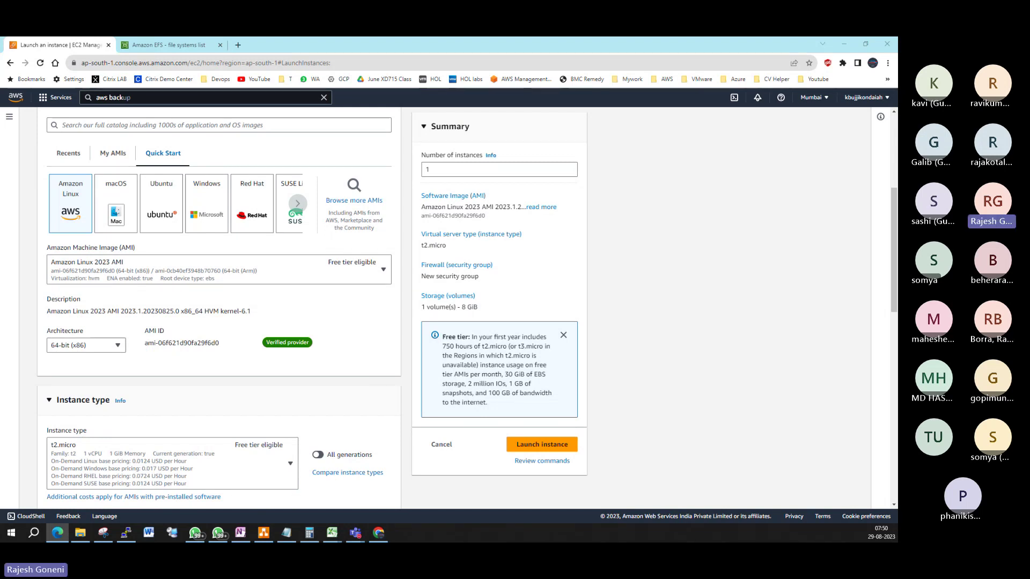
left_click(215, 279)
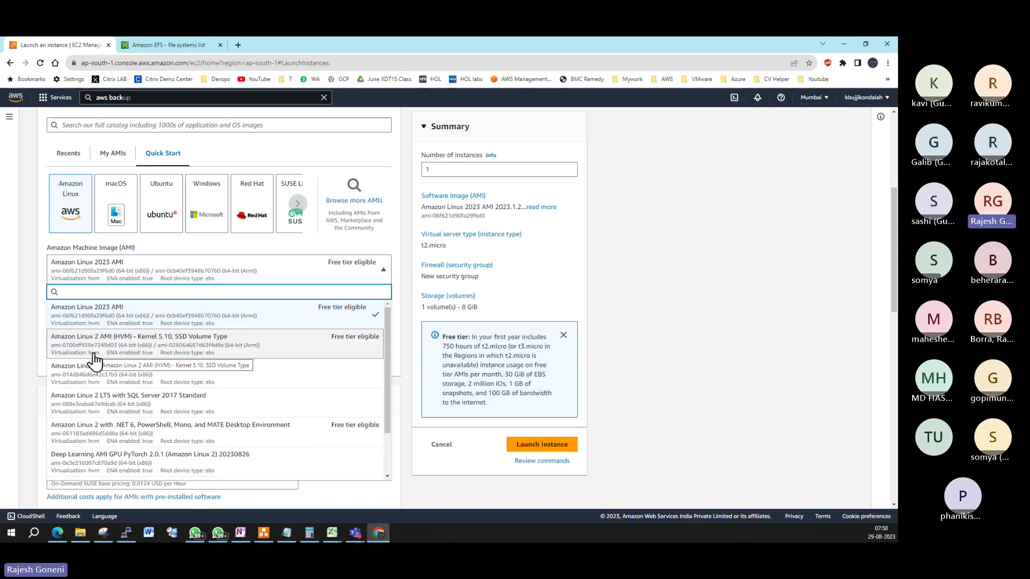
left_click(194, 347)
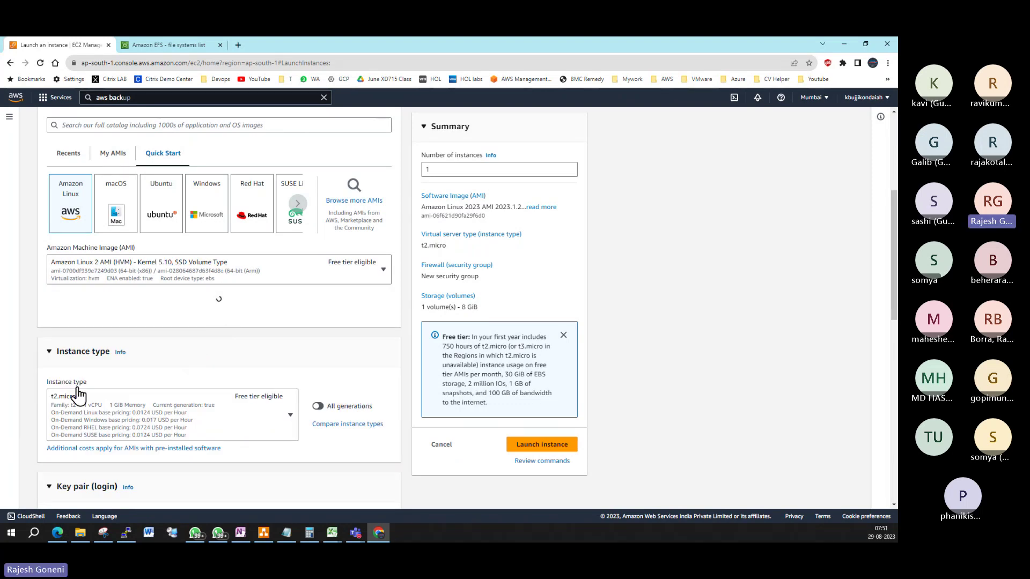
Select EFS_Mumbai_Demo_Keypair as the key pair for the new instance.
scroll(188, 405, "down", 2)
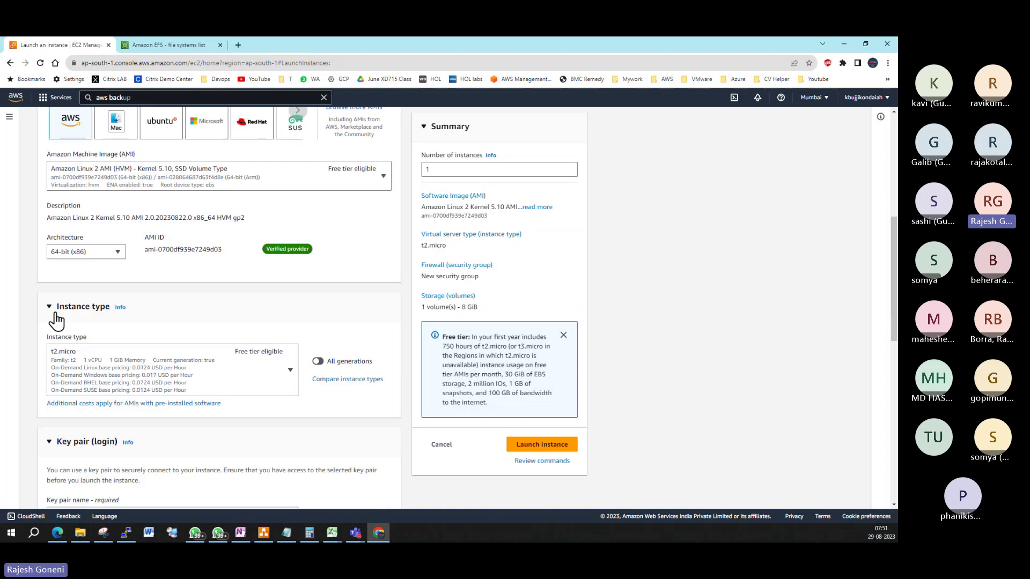
scroll(123, 314, "down", 3)
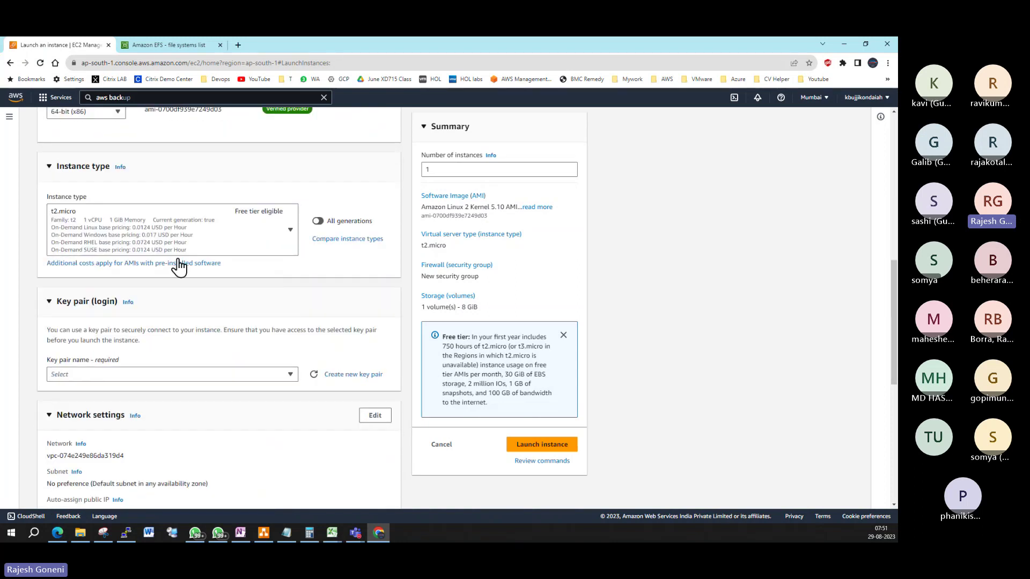
left_click(292, 378)
scroll(191, 423, "down", 3)
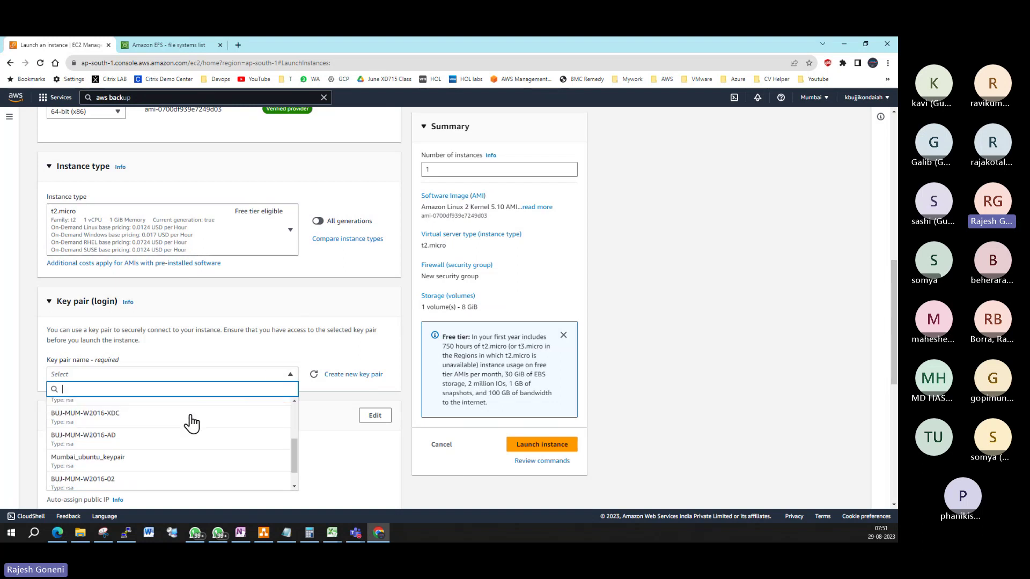
scroll(191, 423, "down", 2)
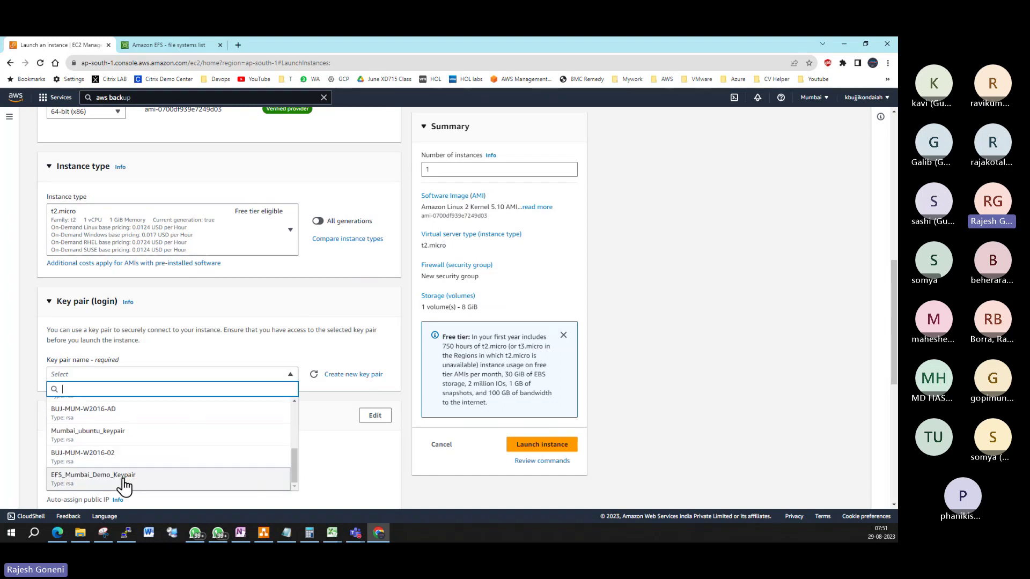
left_click(124, 485)
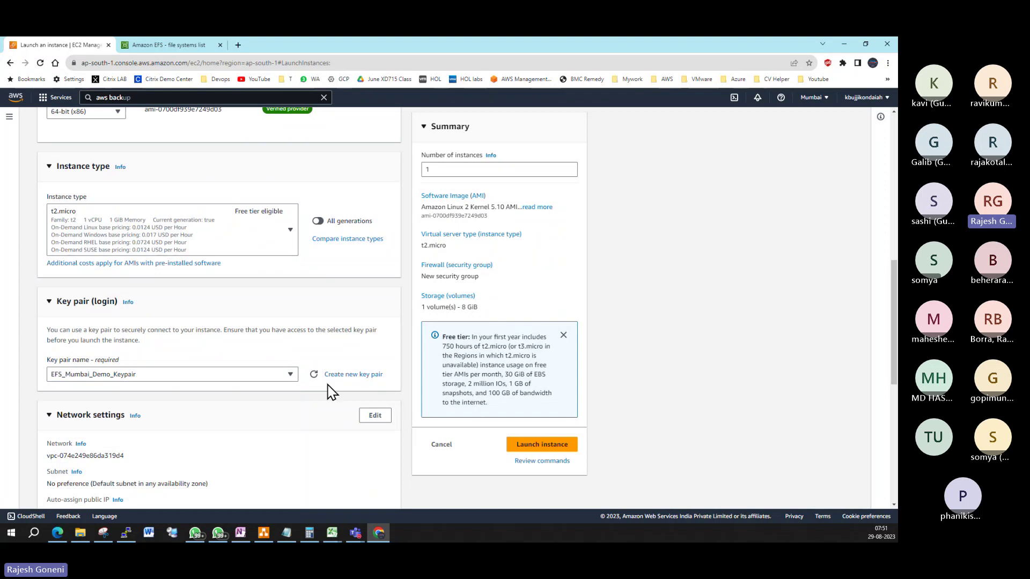
Use an existing security group for the instance's firewall and select DEMO-EFS.
scroll(331, 392, "down", 2)
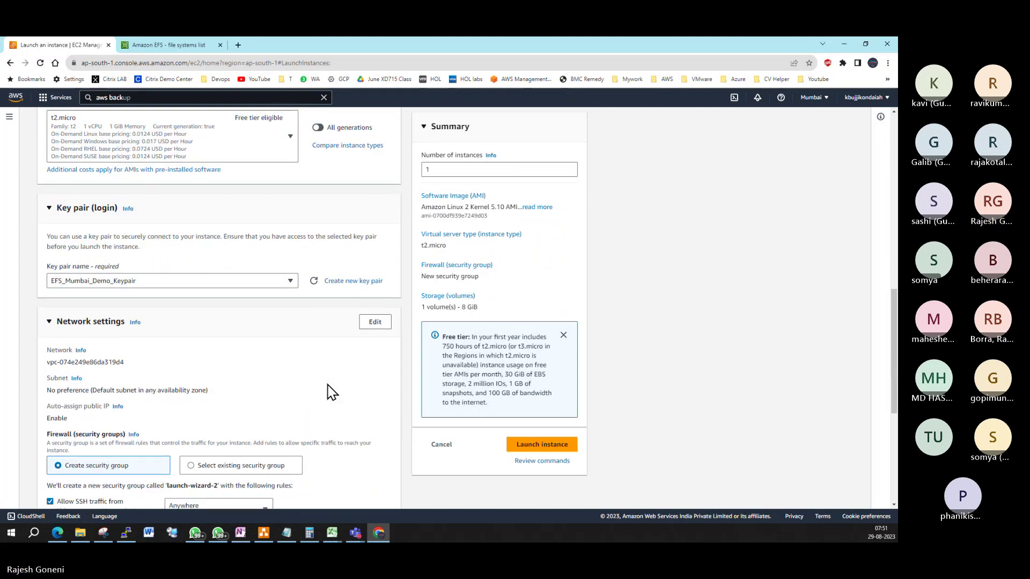
scroll(331, 392, "down", 3)
left_click(193, 326)
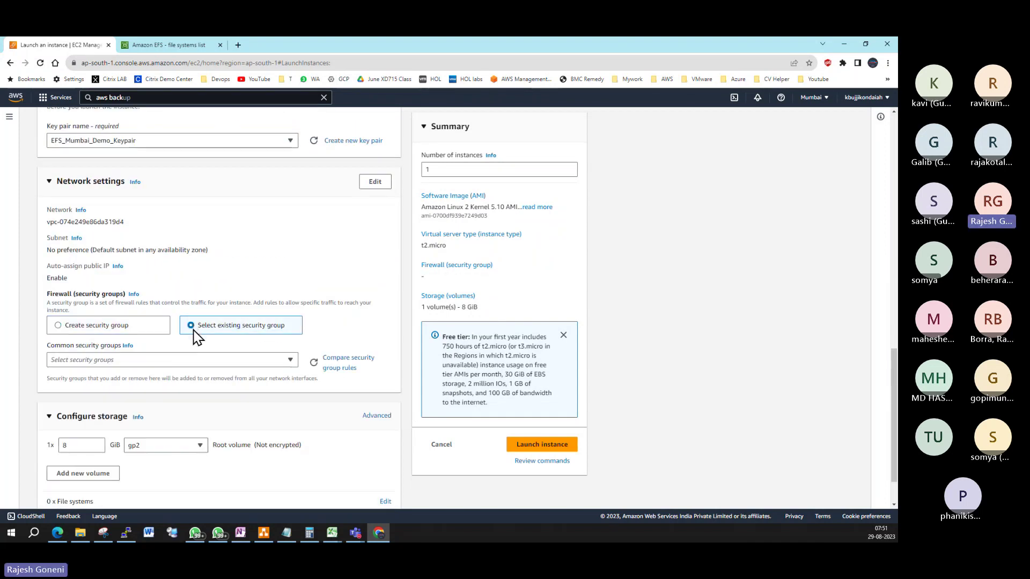
left_click(188, 361)
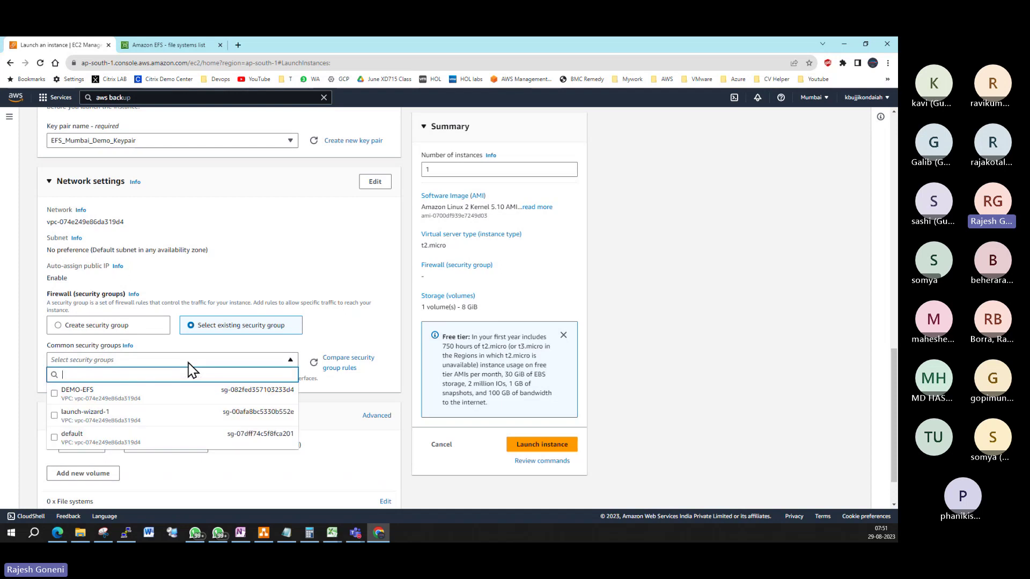
left_click(183, 393)
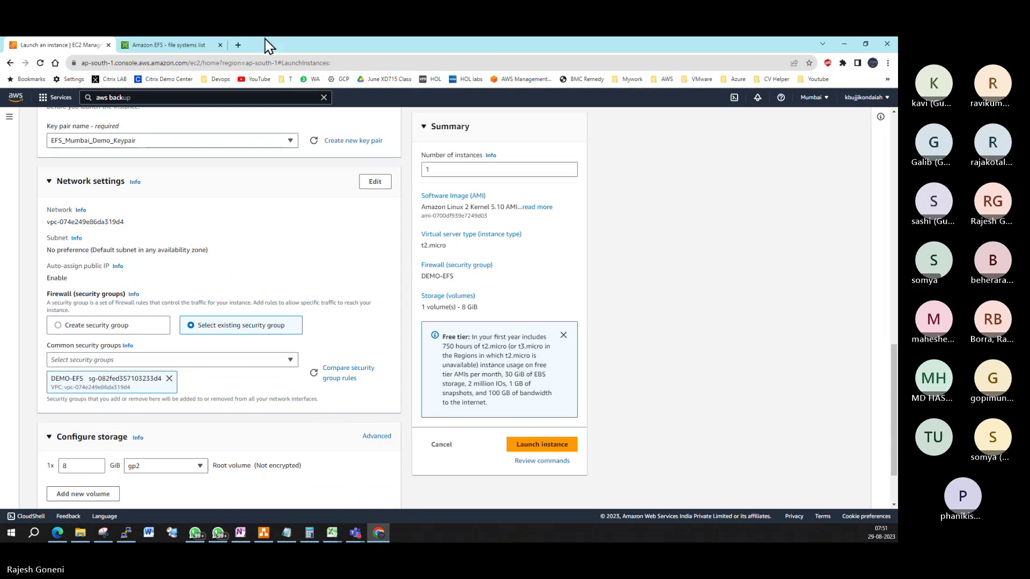
Switch the instance's storage configuration to the advanced view, expand the File systems details, and review the EFS and network settings.
scroll(203, 324, "down", 1)
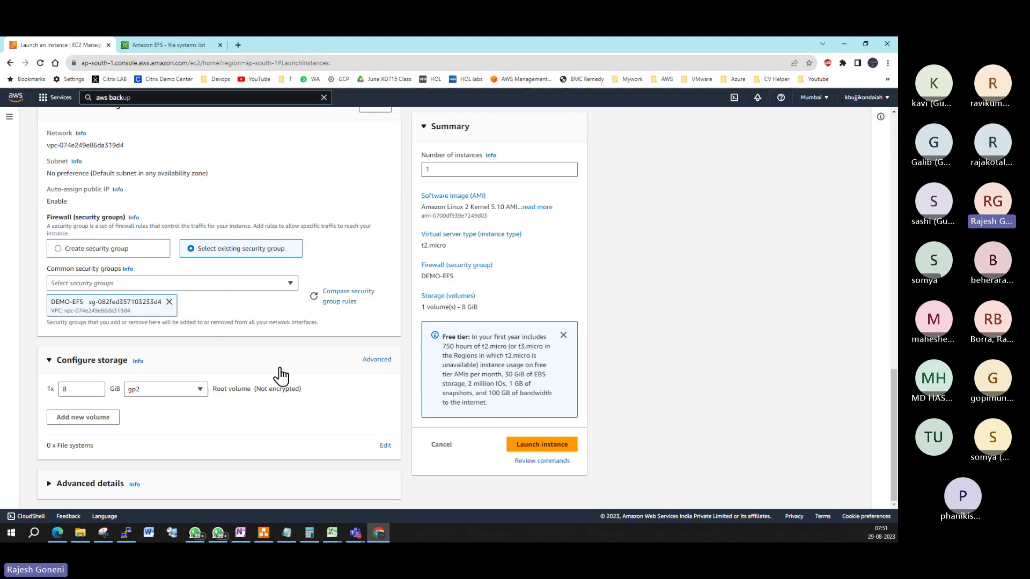
left_click(382, 360)
scroll(382, 361, "down", 1)
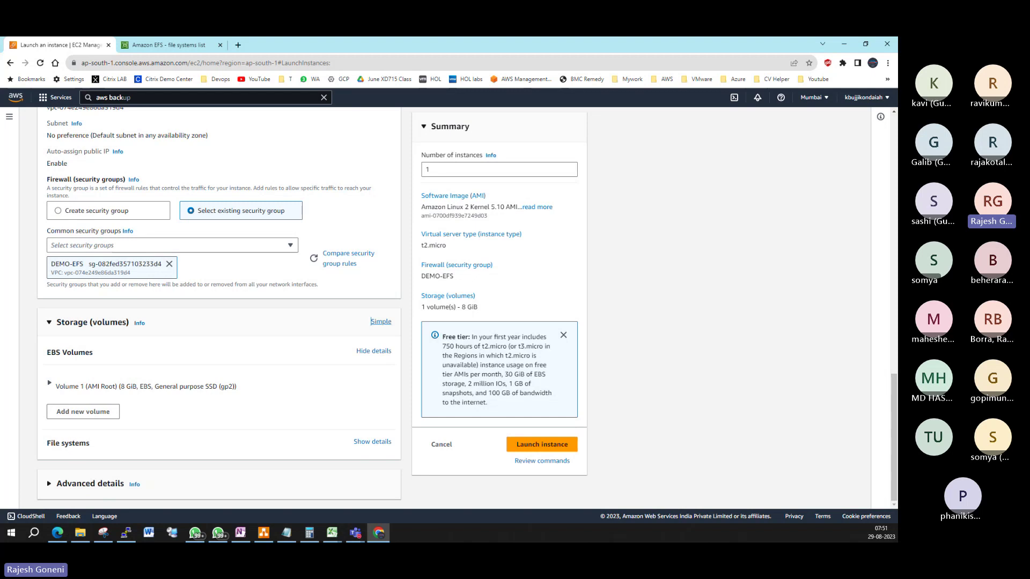
left_click(57, 532)
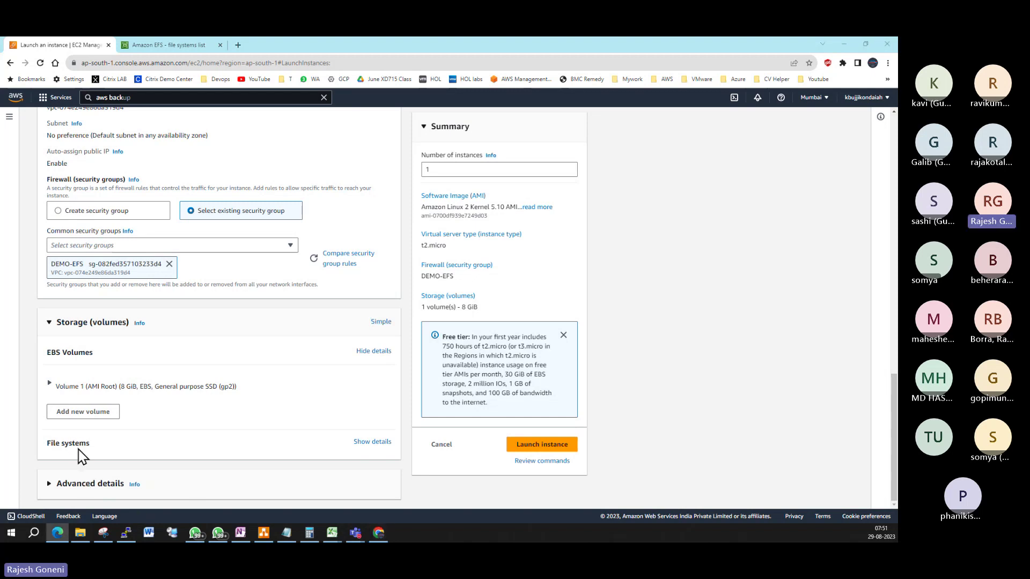
left_click(375, 443)
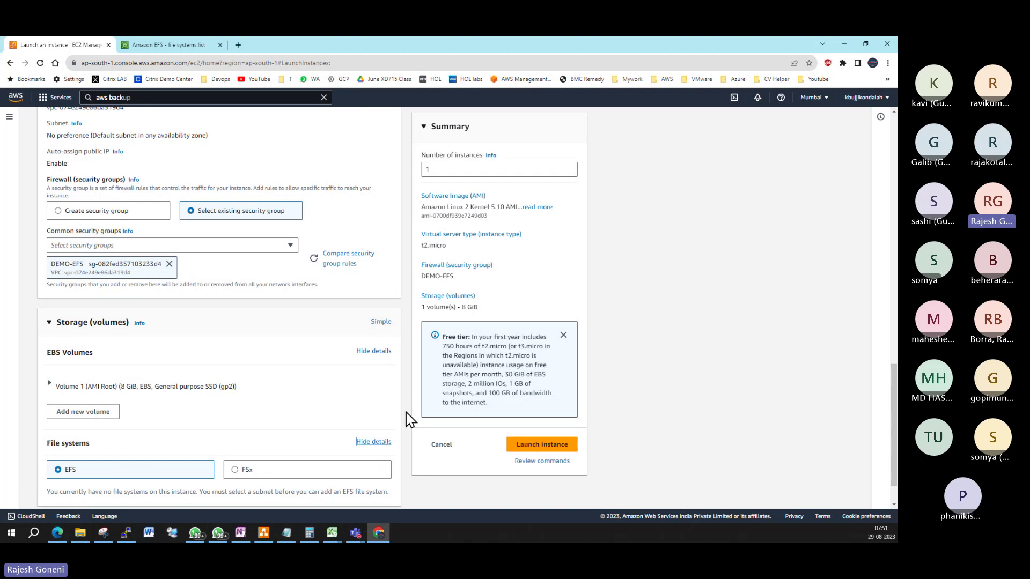
scroll(408, 418, "down", 1)
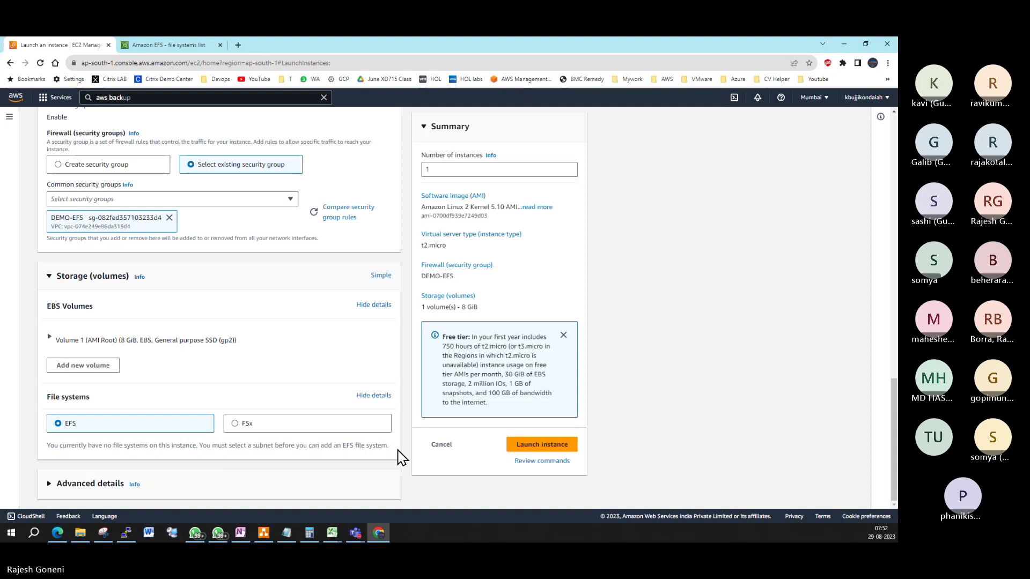
scroll(402, 457, "up", 3)
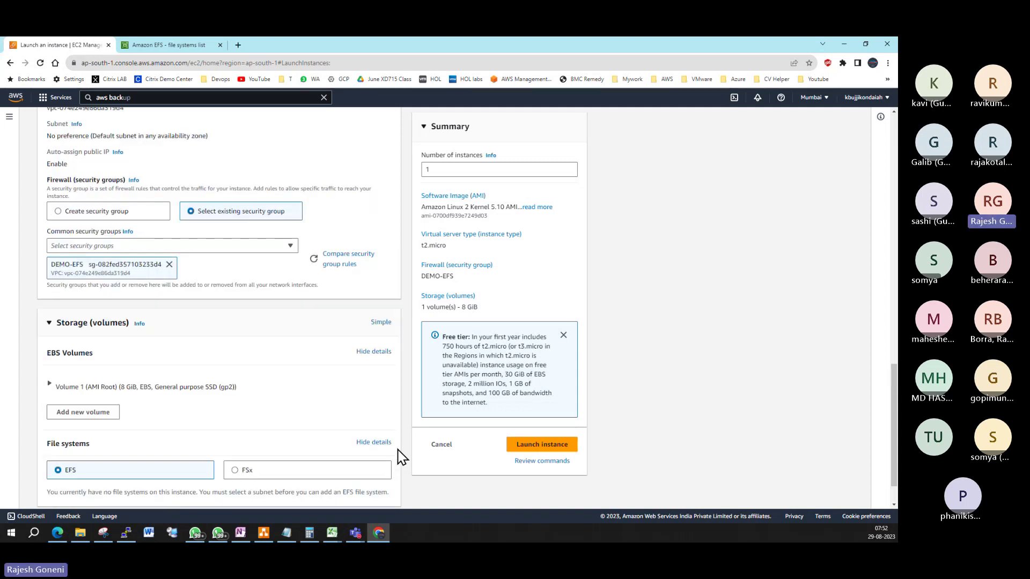
scroll(402, 457, "down", 3)
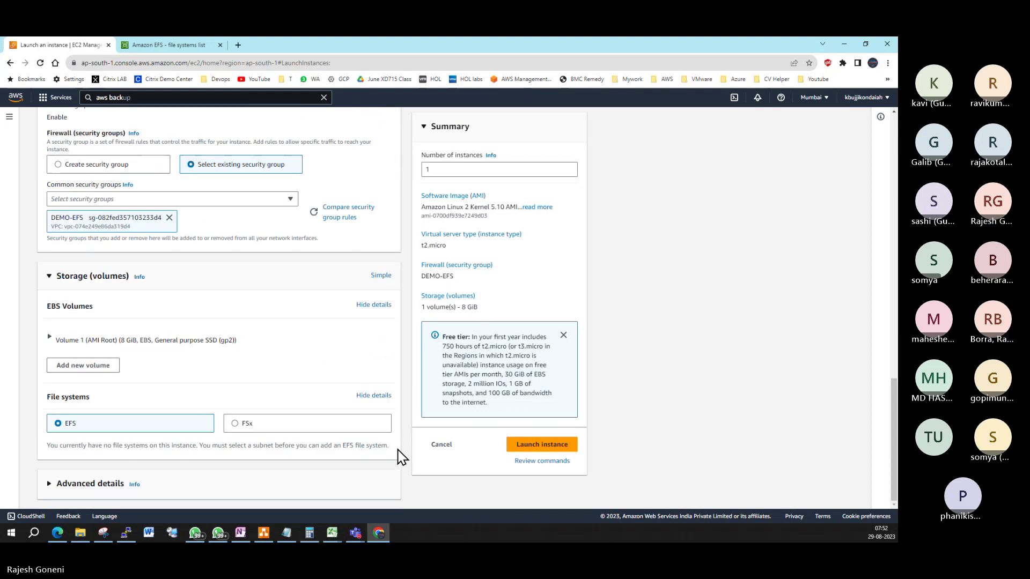
scroll(401, 457, "up", 5)
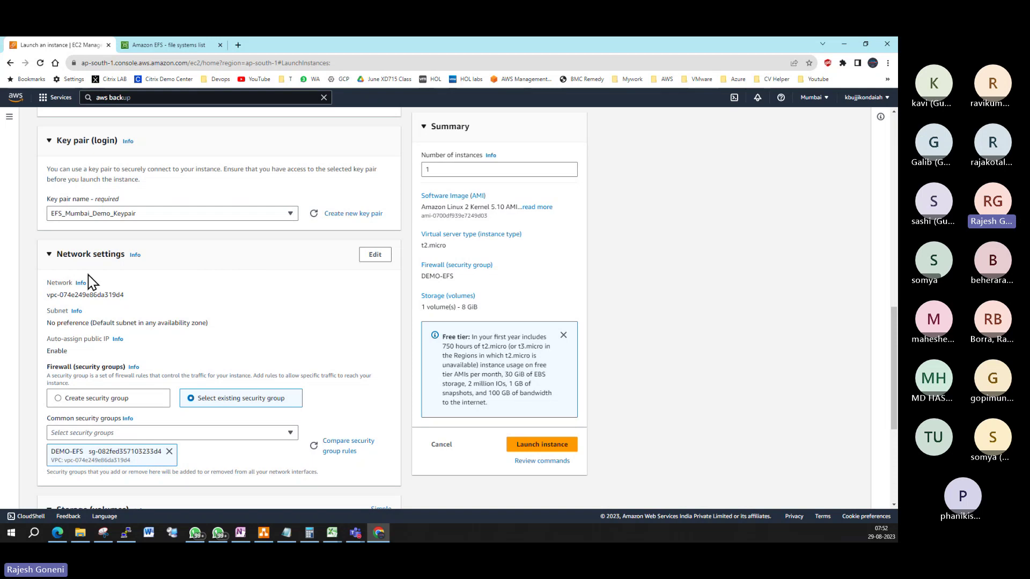
Open the instance's network settings for editing and review the mount target subnets of efsdemo1 in the EFS console.
left_click(374, 257)
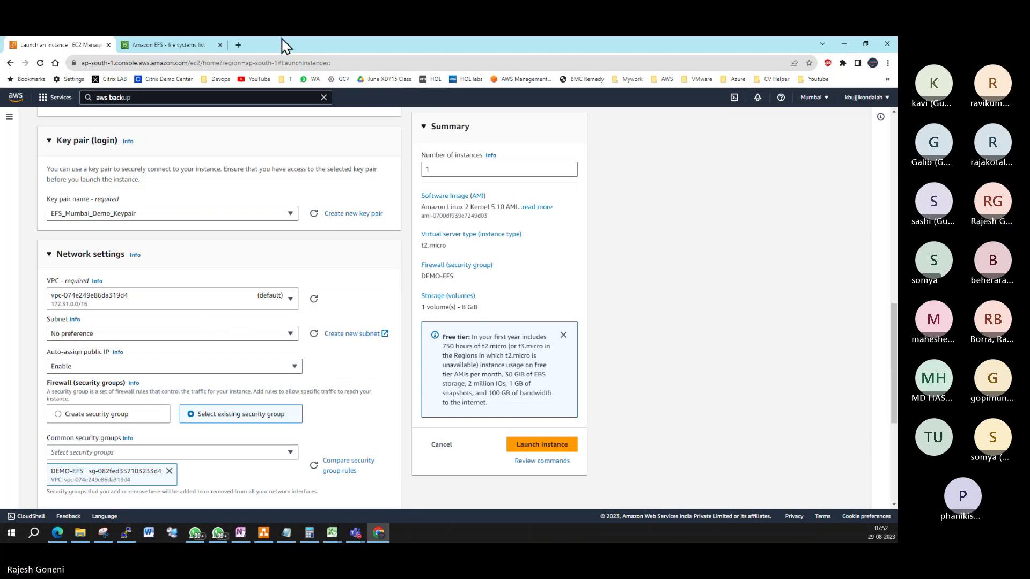
left_click(172, 45)
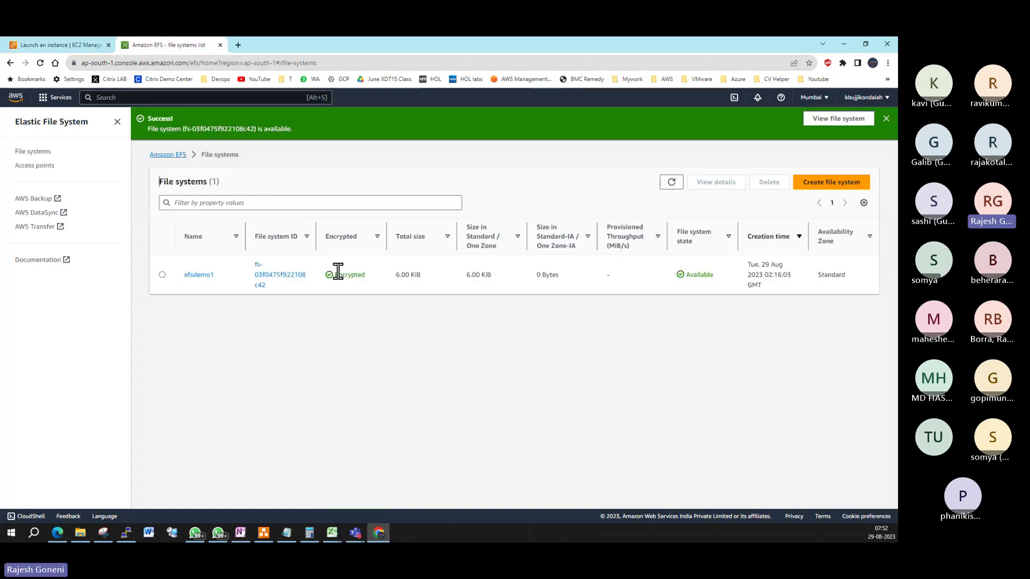
left_click(199, 276)
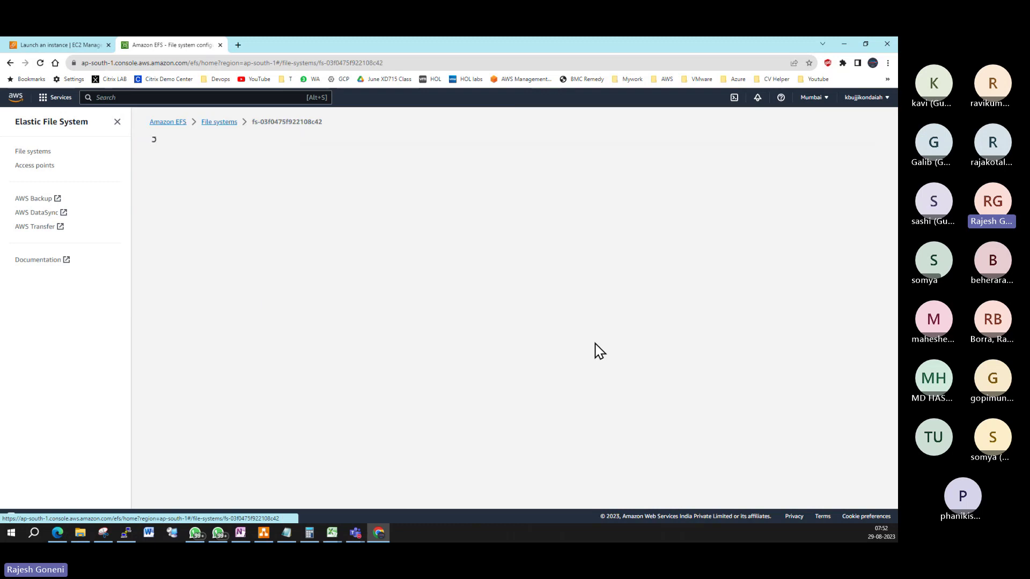
left_click(450, 359)
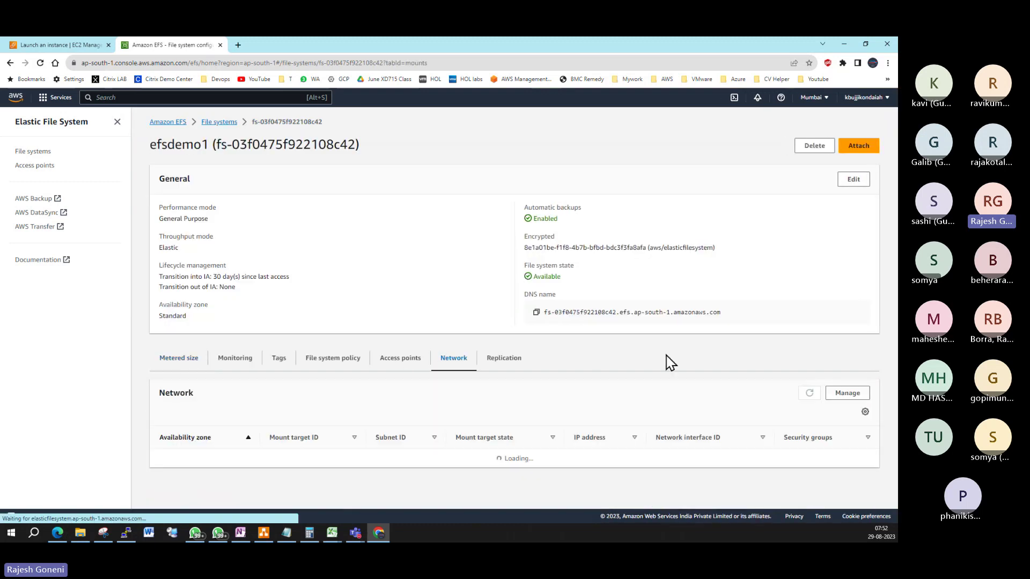
scroll(671, 365, "down", 1)
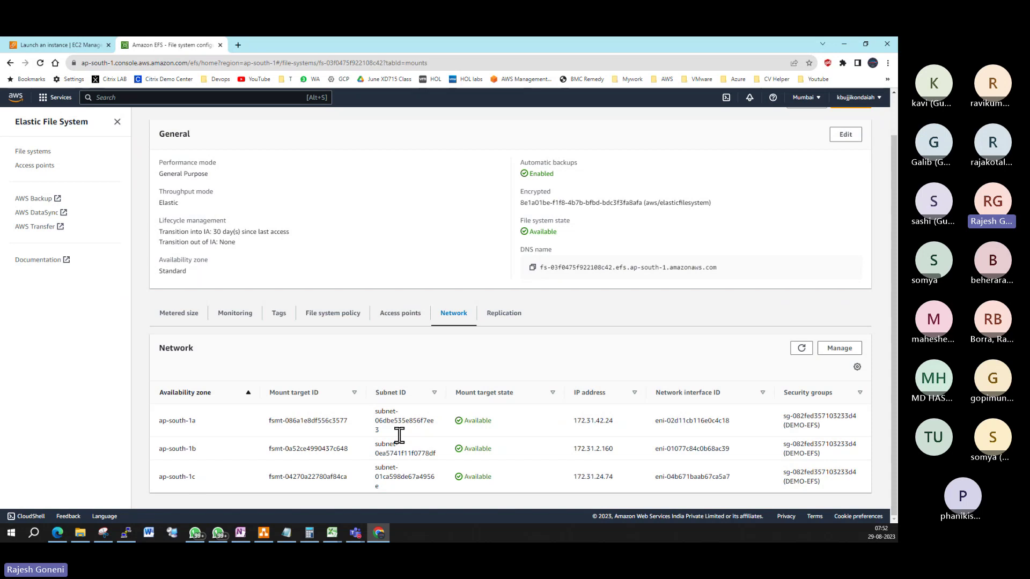
Set the new instance's subnet to subnet-06dbe535e856f7ee3 in availability zone ap-south-1a.
left_click(80, 45)
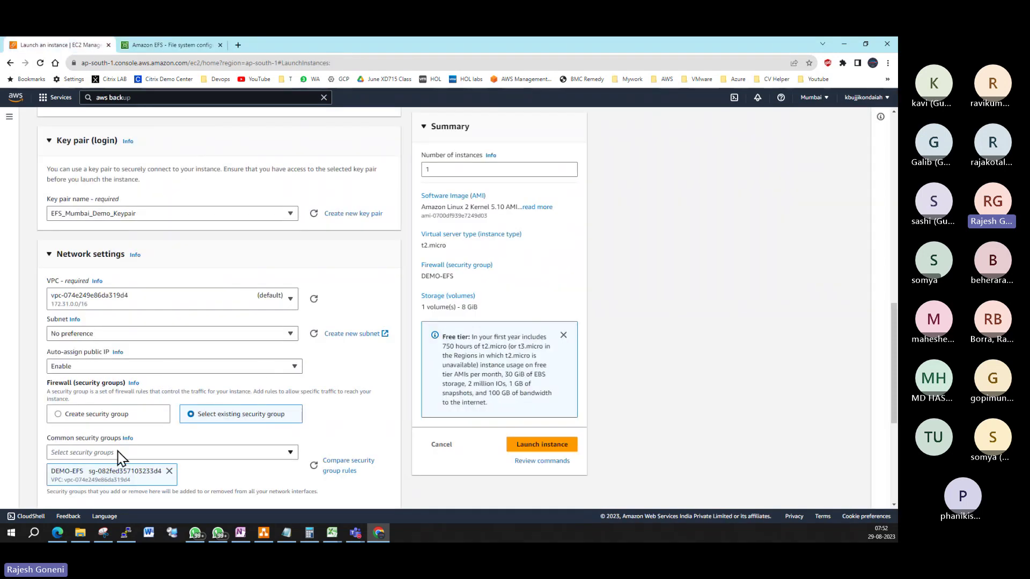
scroll(122, 458, "down", 5)
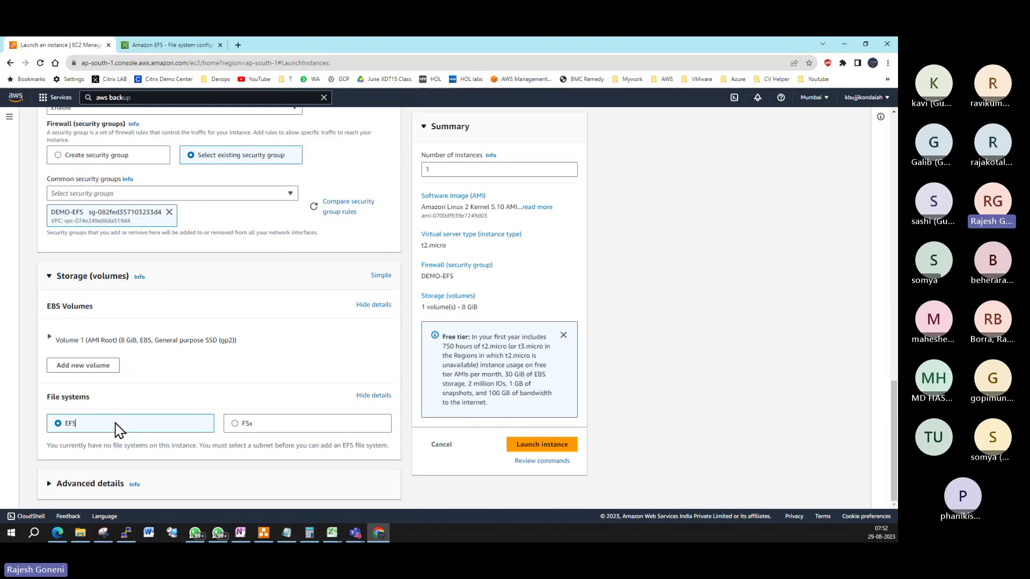
scroll(250, 273, "up", 3)
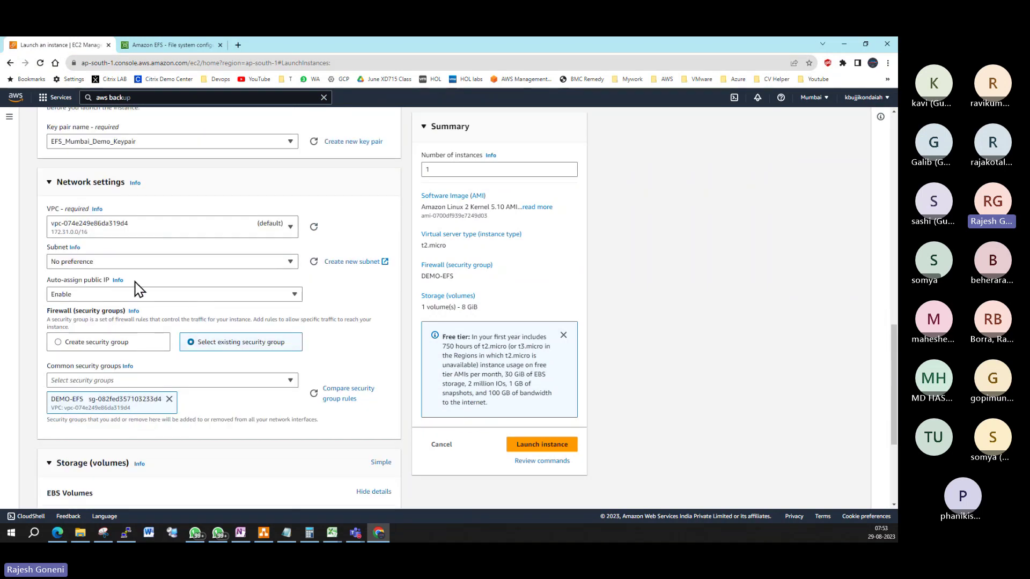
left_click(154, 263)
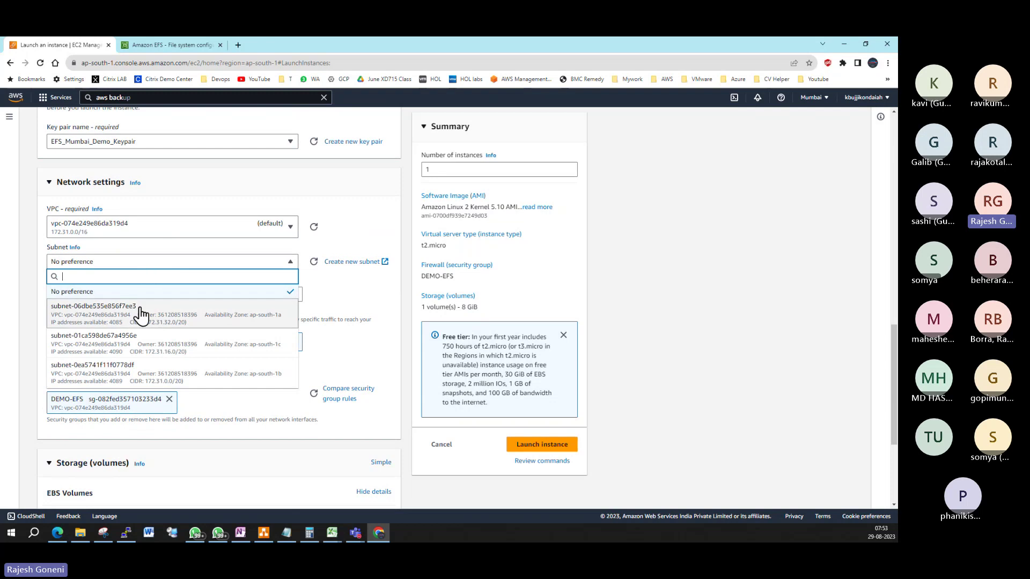
left_click(250, 321)
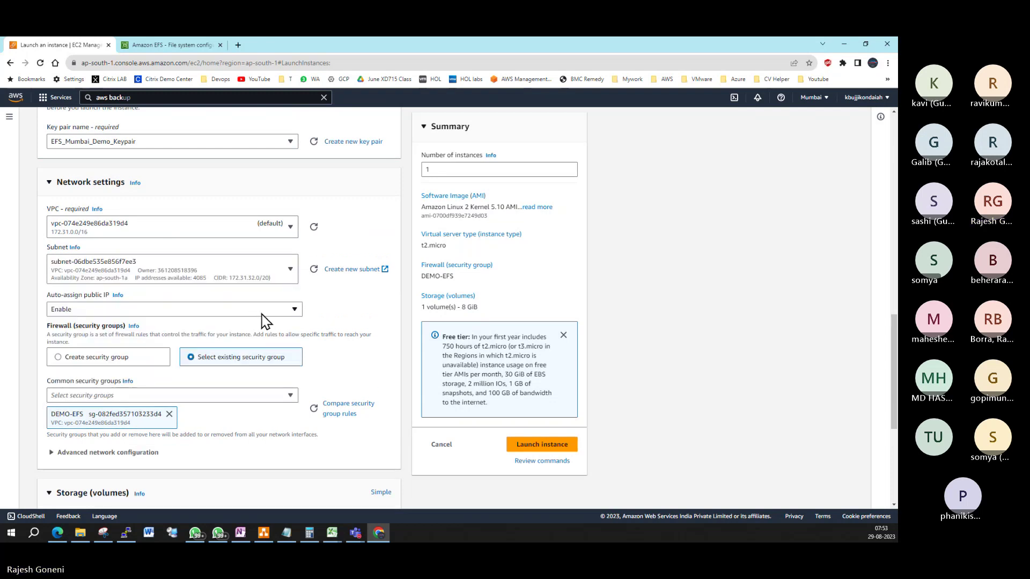
Add efsdemo1 as a shared EFS file system on the instance with mount point /mnt/efs/fs1, and check the available file system choices.
scroll(346, 329, "down", 4)
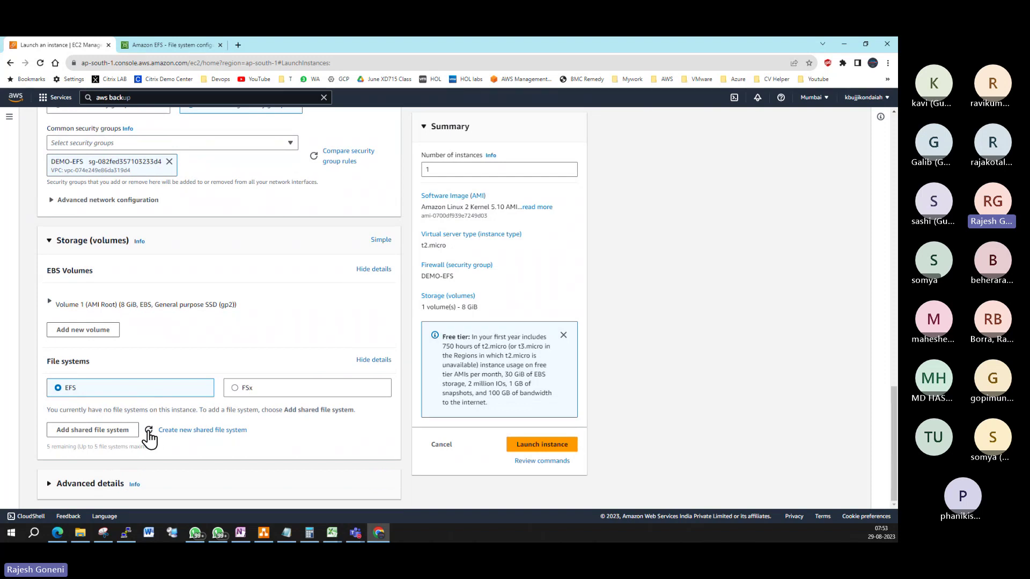
left_click(112, 434)
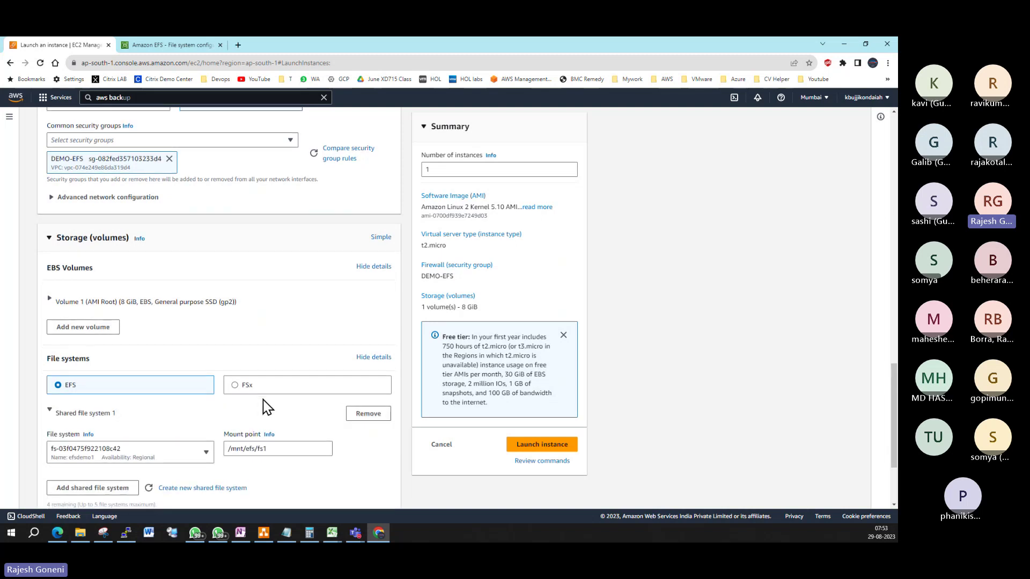
scroll(267, 408, "down", 2)
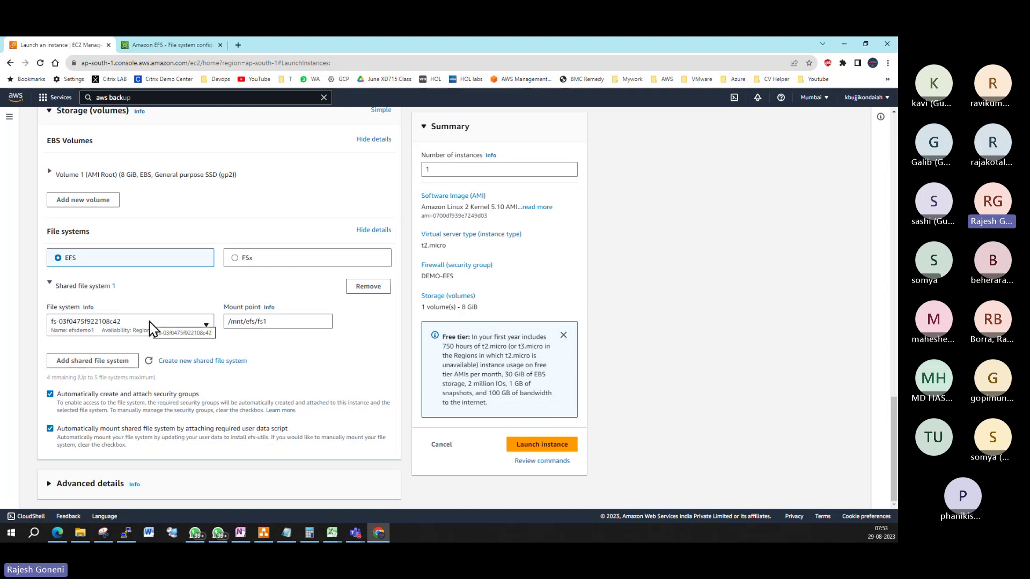
left_click(202, 328)
left_click(202, 327)
Check the file system ID of efsdemo1 in the EFS console against the one chosen for the instance.
left_click(203, 47)
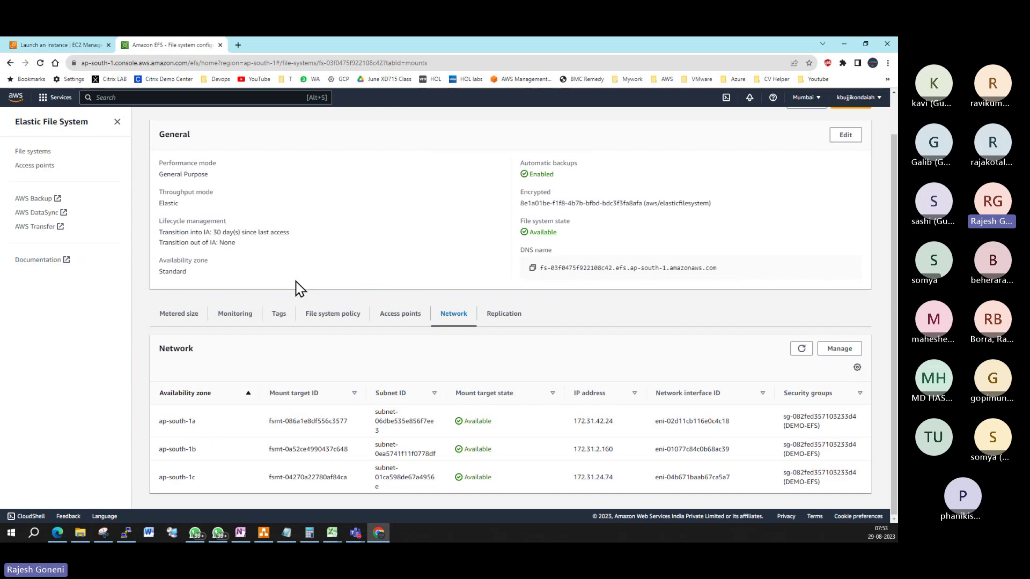
left_click_drag(334, 145, 352, 146)
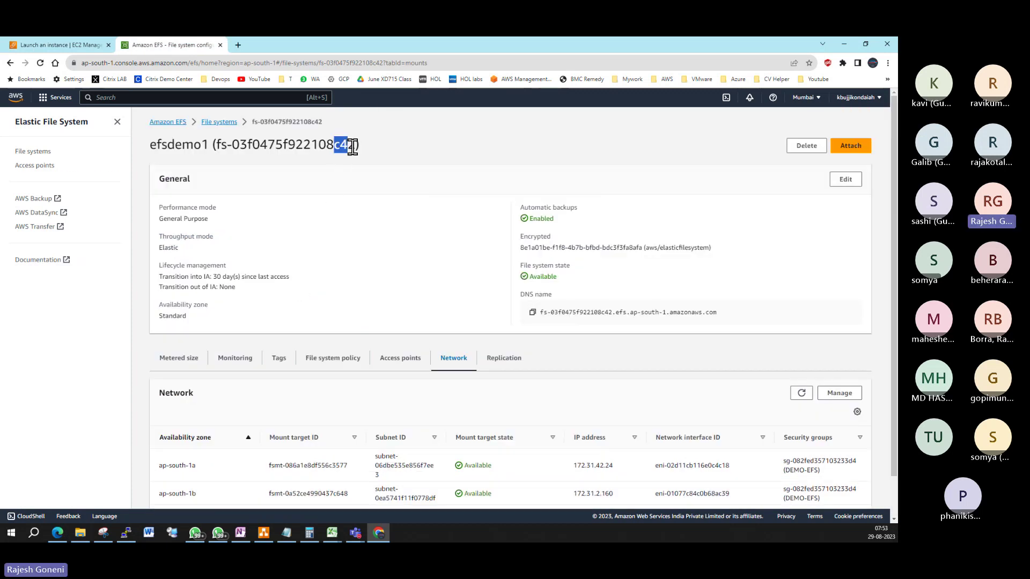
left_click(88, 44)
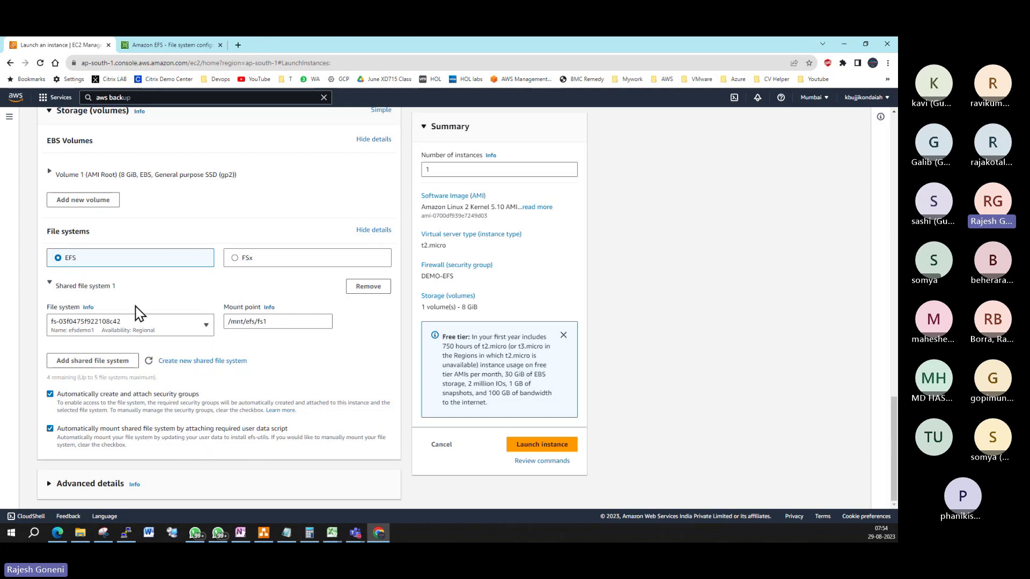
Remove the shared file system from the instance and return the storage configuration to the simple view.
left_click(185, 326)
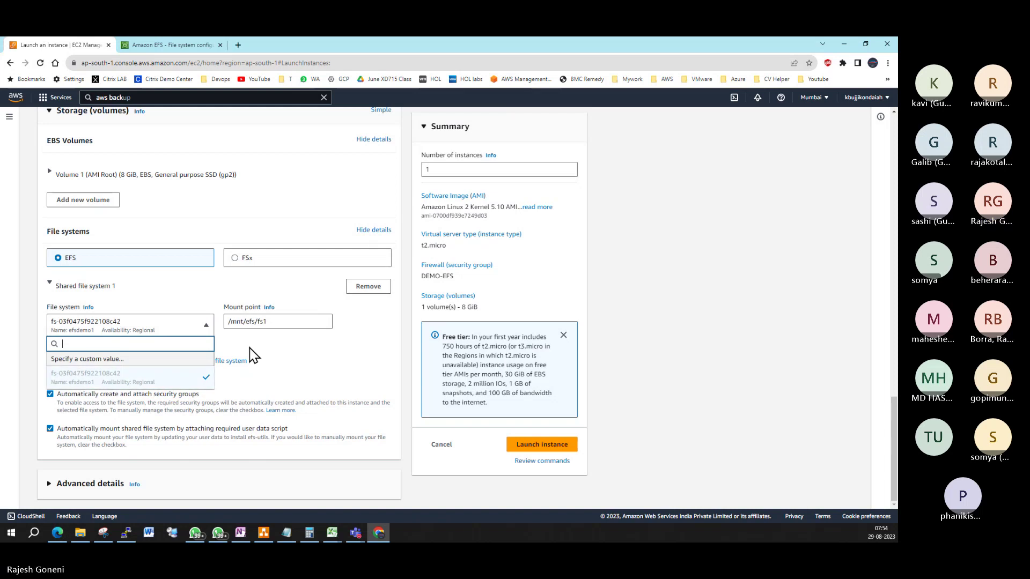
left_click(355, 364)
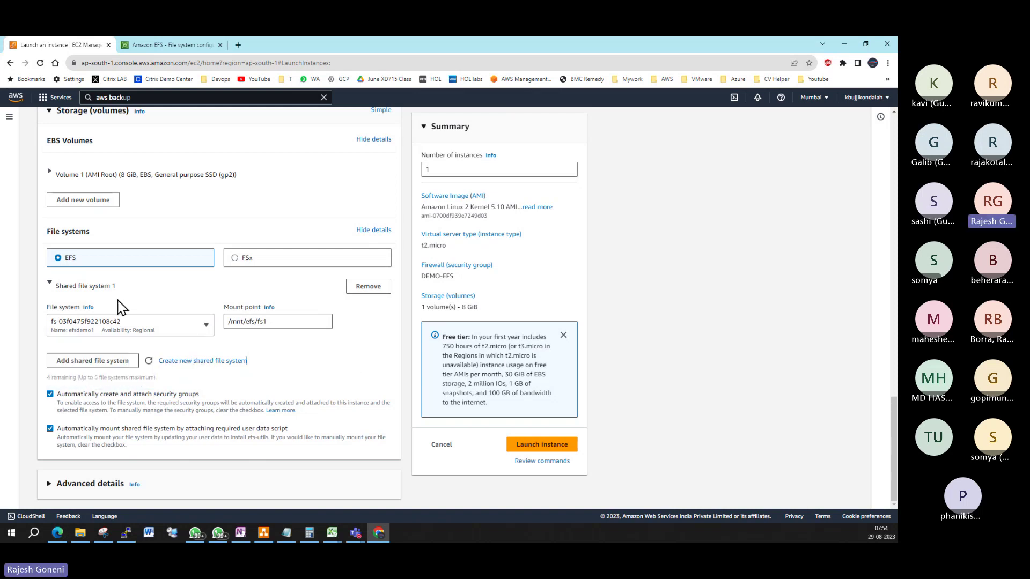
left_click(373, 285)
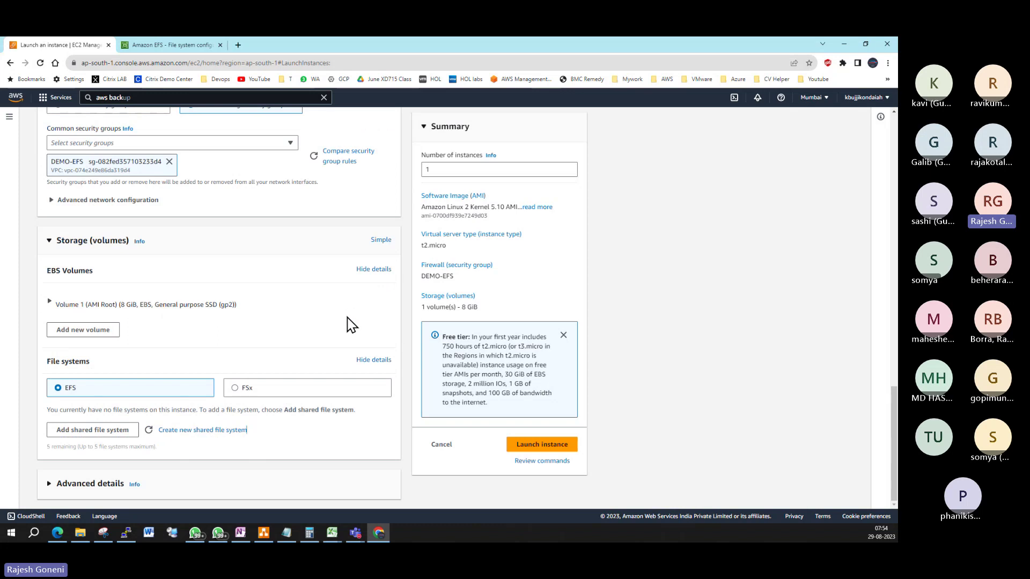
left_click(381, 240)
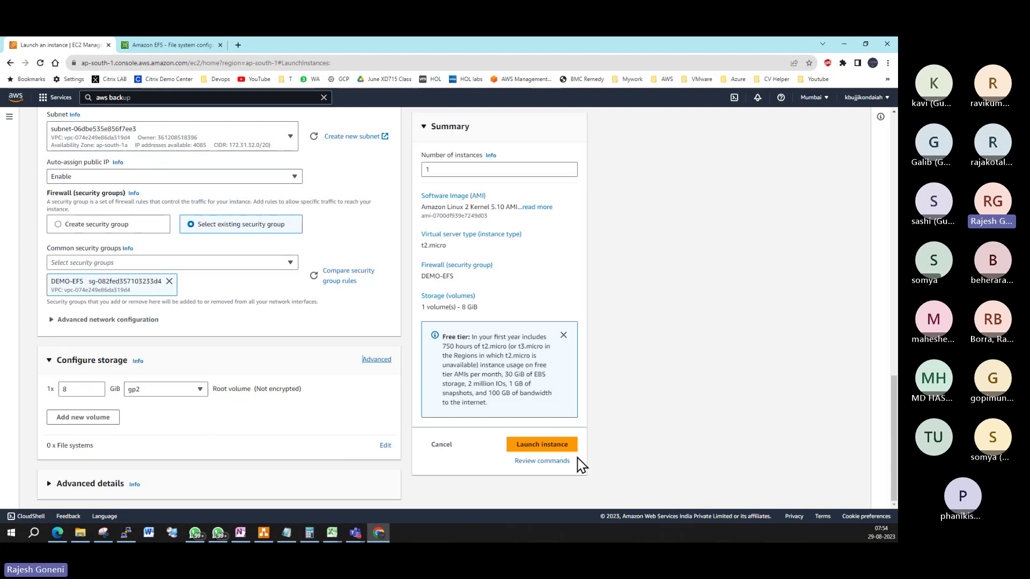
Set the number of instances to 2, review the launch configuration, and launch the instances.
left_click(442, 170)
key("BackSpace")
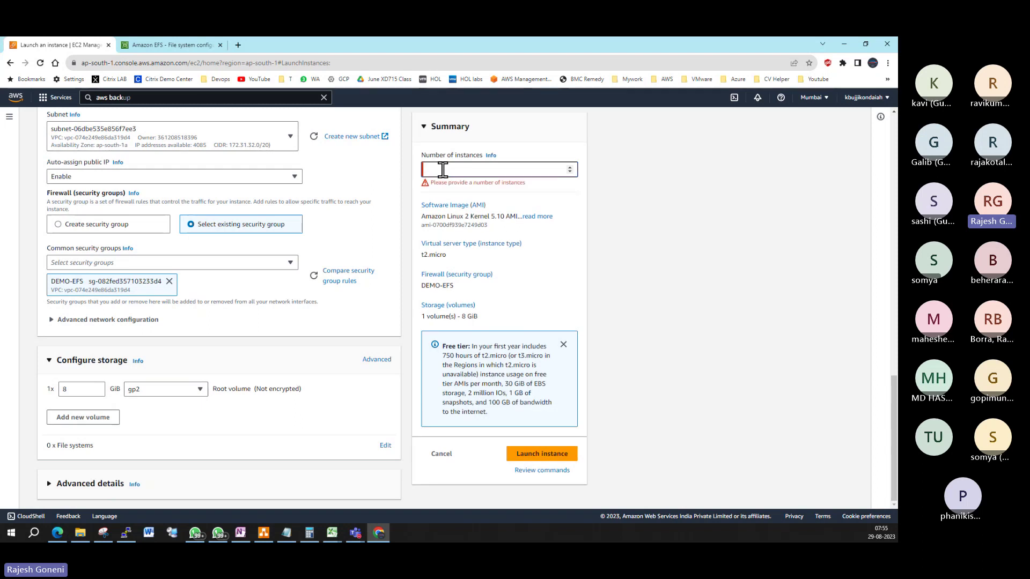
type("2")
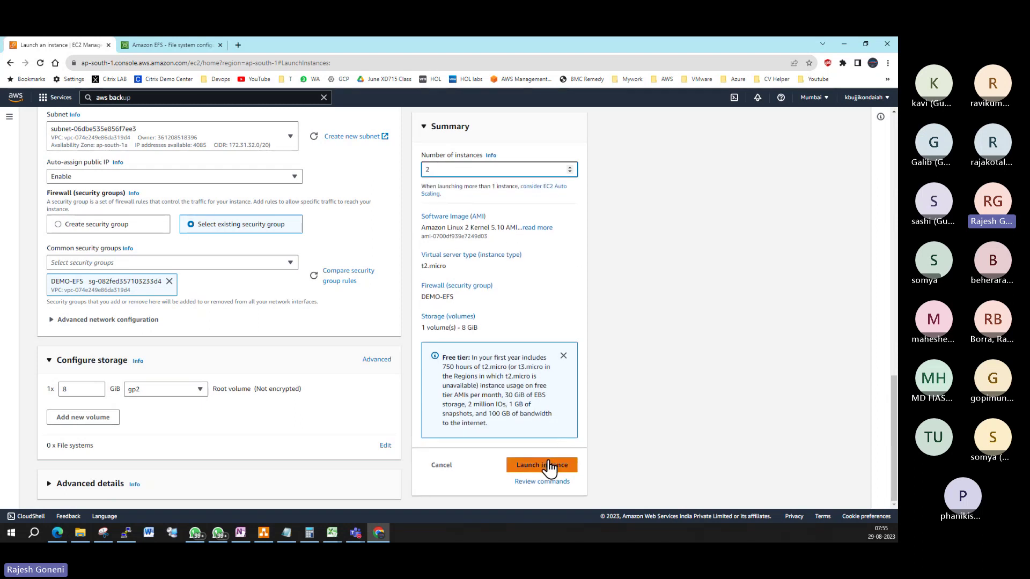
scroll(550, 467, "up", 15)
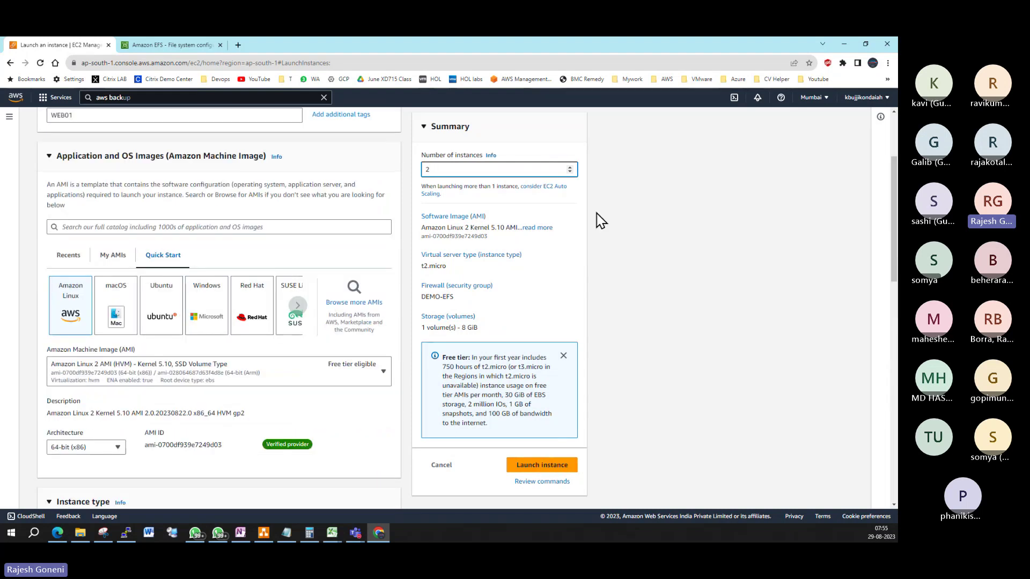
scroll(601, 220, "up", 3)
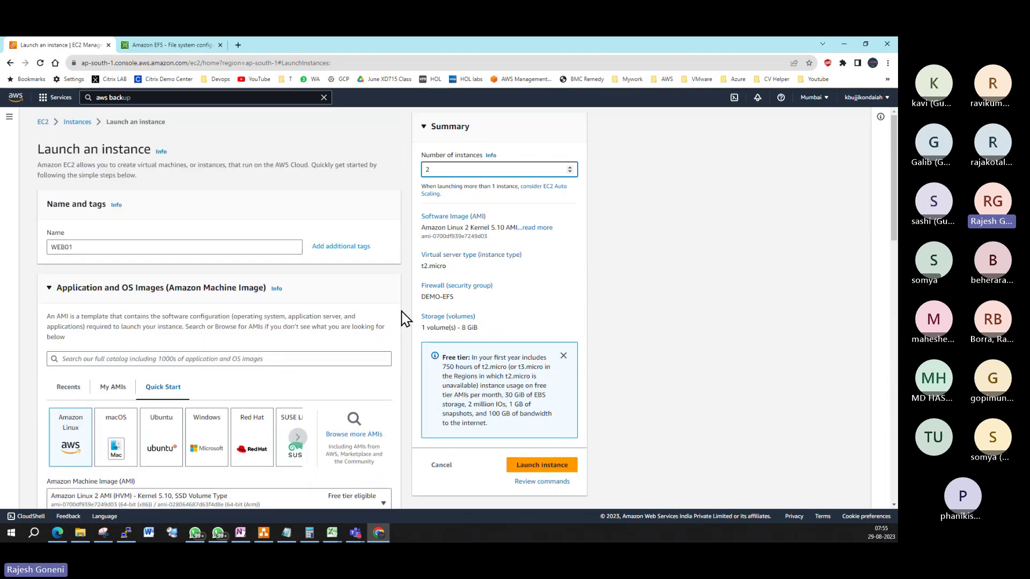
scroll(409, 316, "down", 8)
scroll(409, 316, "down", 5)
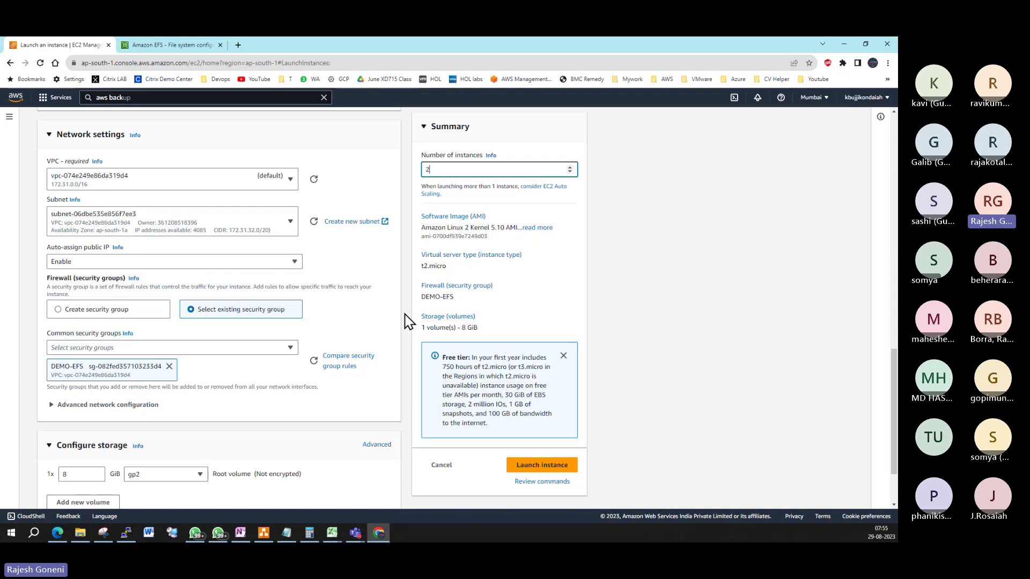
left_click(559, 468)
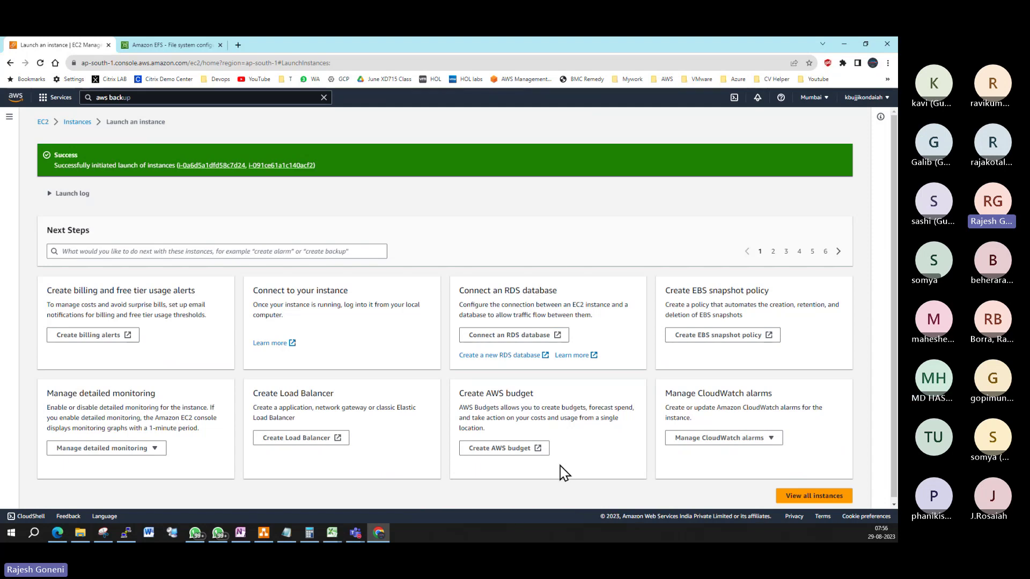
Show all instances, refresh the list, and rename the second WEB01 instance as WEB02.
left_click(821, 499)
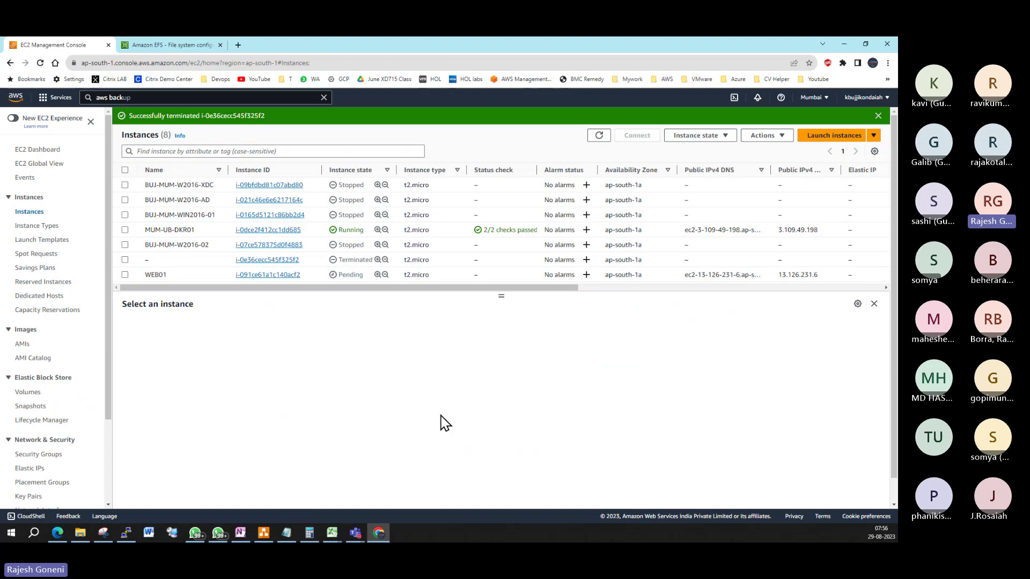
left_click(598, 137)
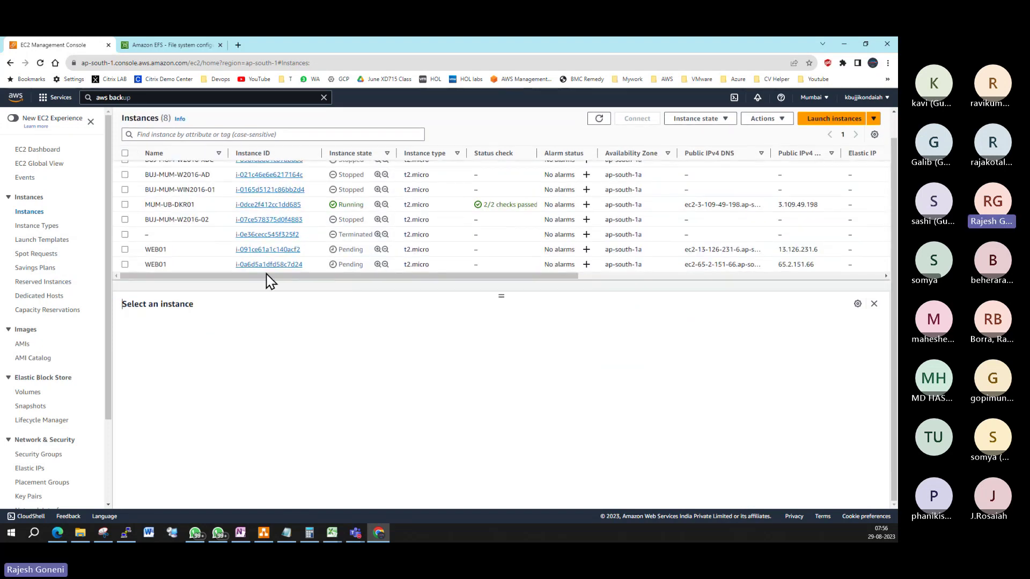
left_click(172, 264)
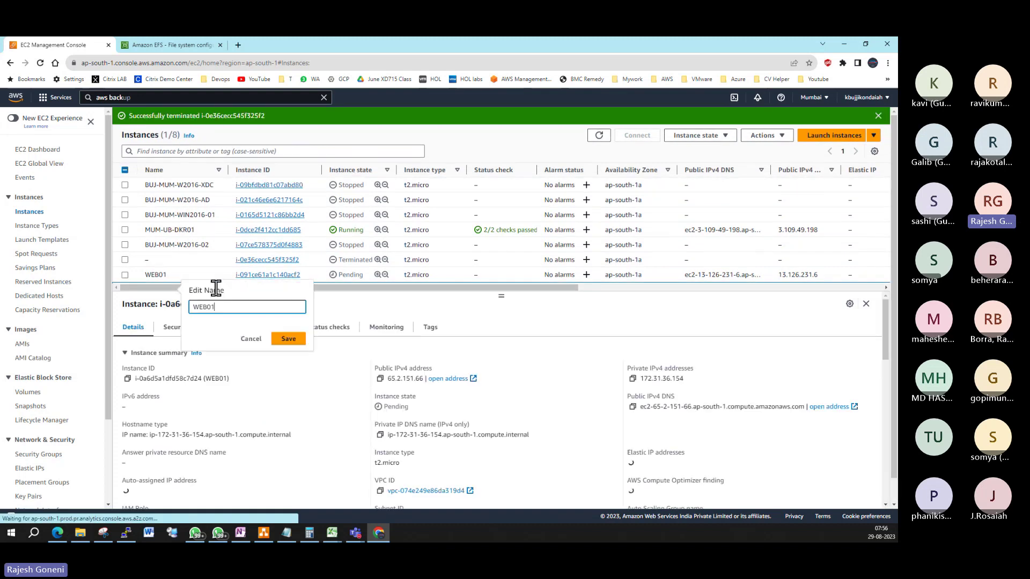
type("2")
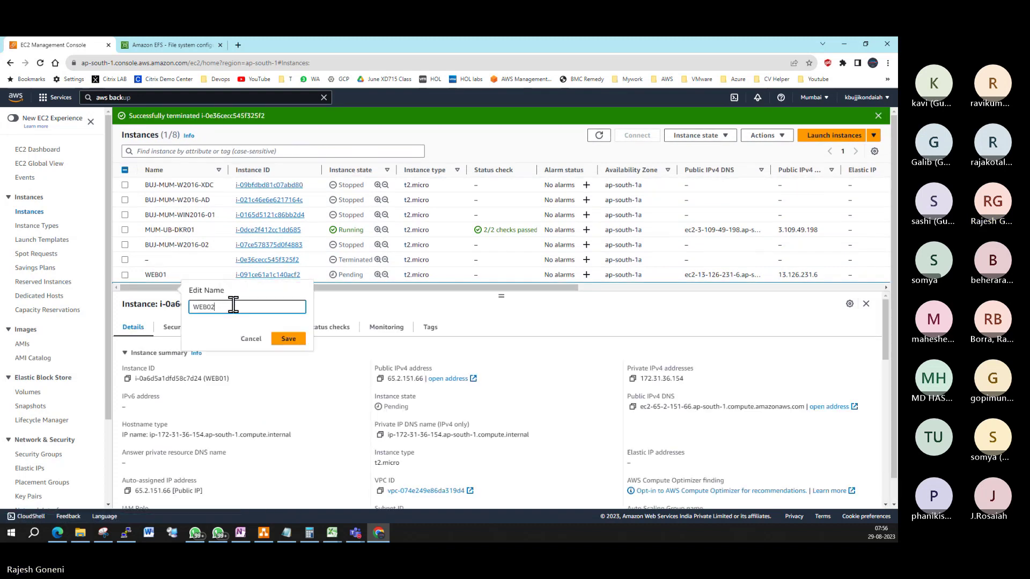
left_click(284, 340)
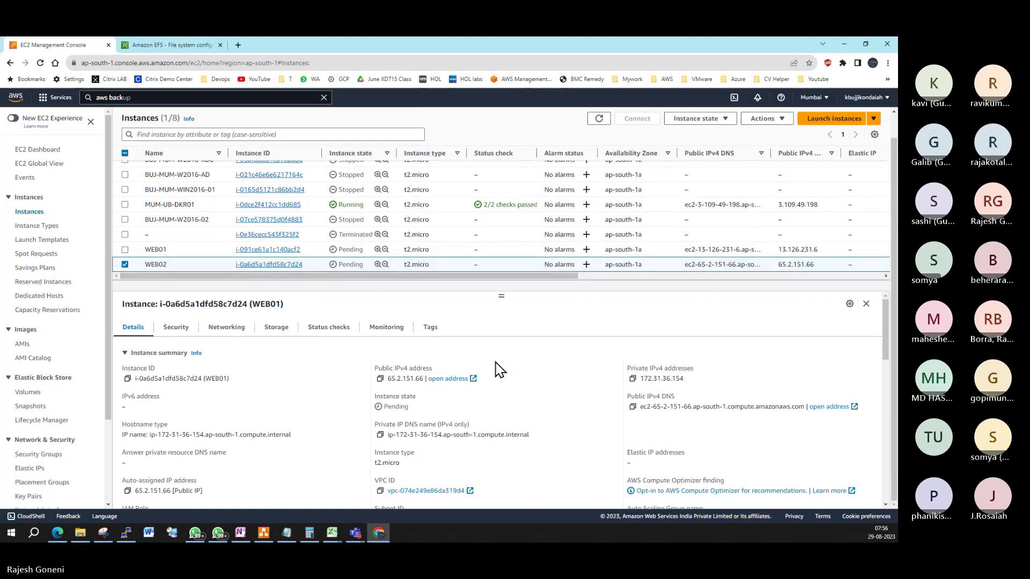
Refresh the instance list repeatedly to check the state and status checks of WEB01 and WEB02.
left_click(599, 121)
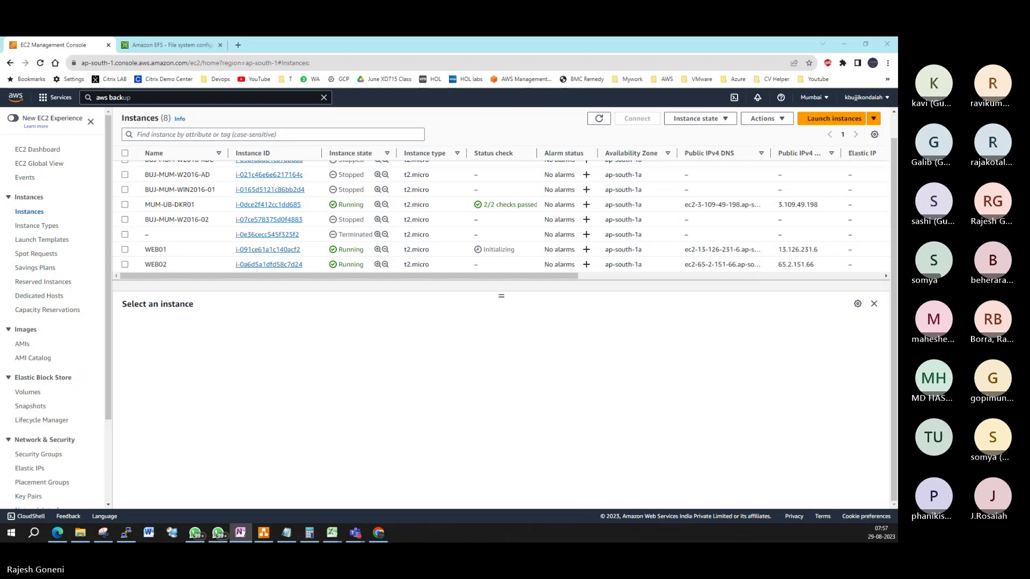
left_click(600, 118)
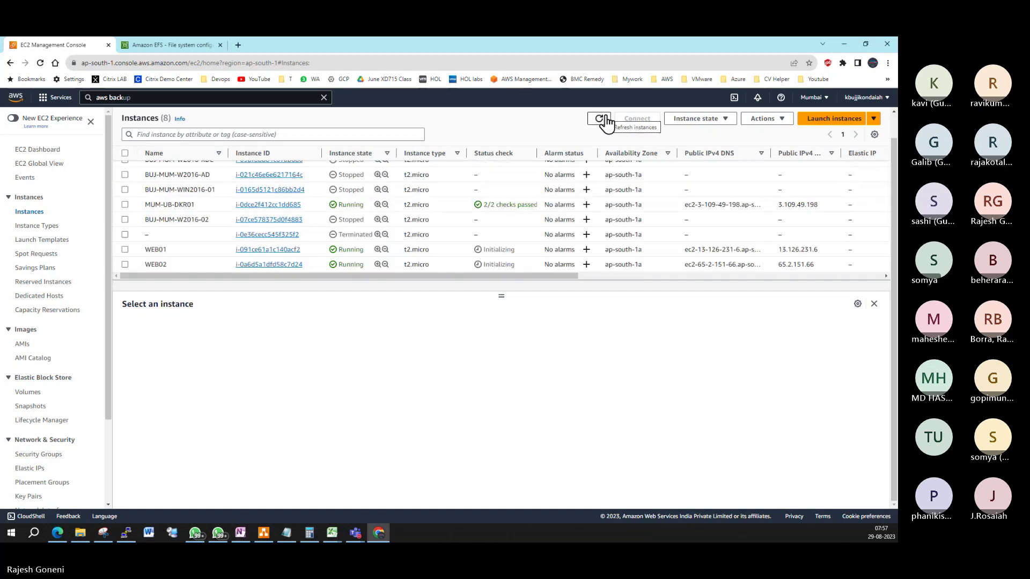
left_click(600, 119)
left_click(605, 117)
left_click(607, 123)
left_click(608, 123)
left_click(598, 120)
left_click(597, 120)
left_click(598, 120)
left_click(597, 121)
left_click(597, 120)
left_click(590, 120)
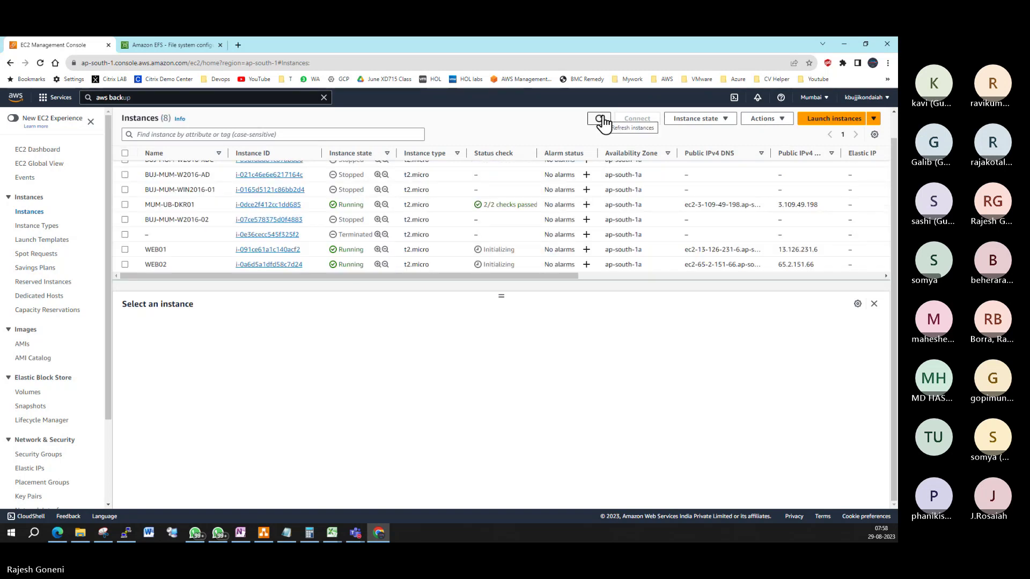
Examine the connection options for WEB01, including Session Manager and the Systems Manager Quick Setup page, and cancel connecting.
left_click(152, 253)
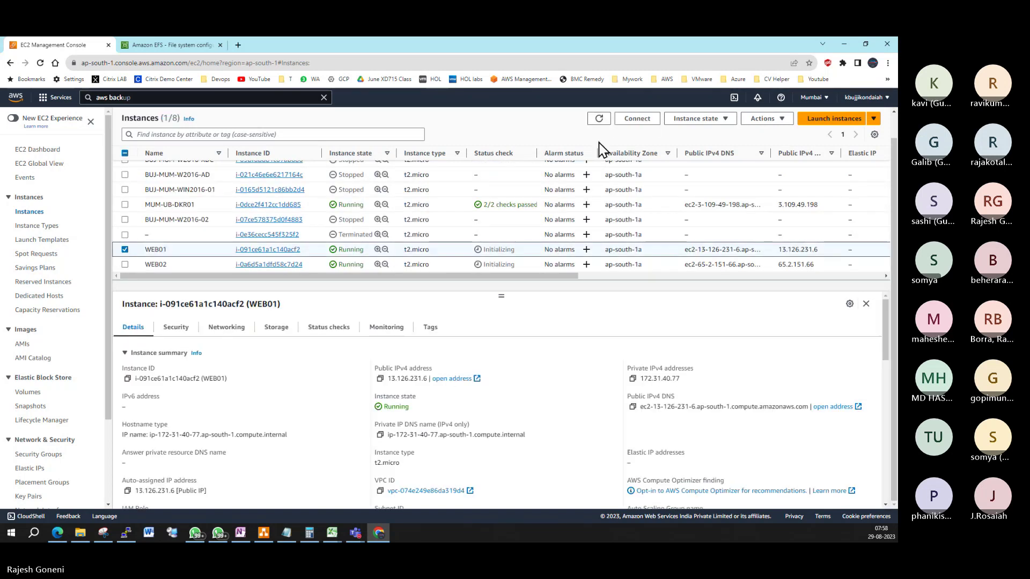
left_click(645, 123)
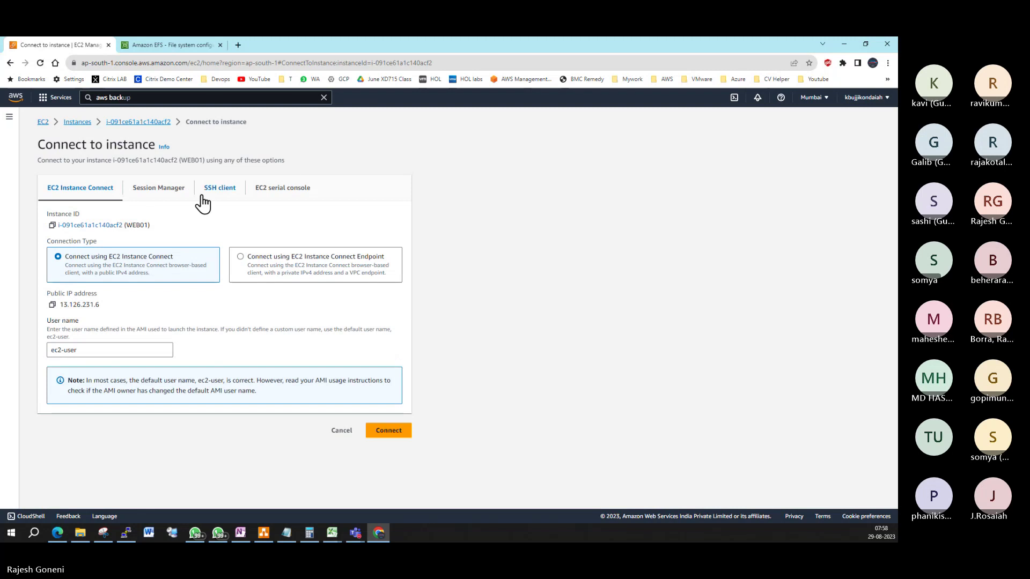
left_click(182, 193)
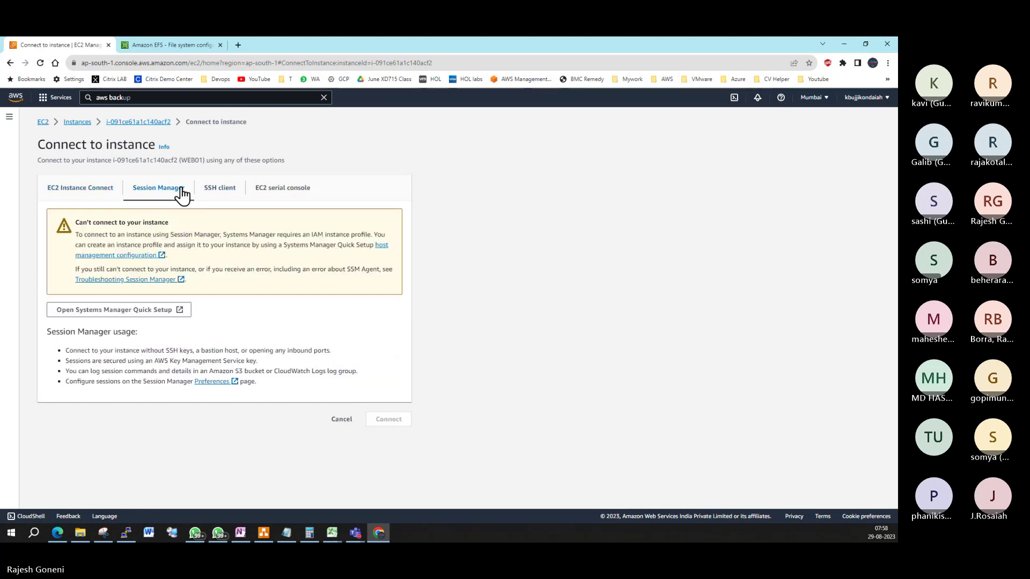
left_click(166, 311)
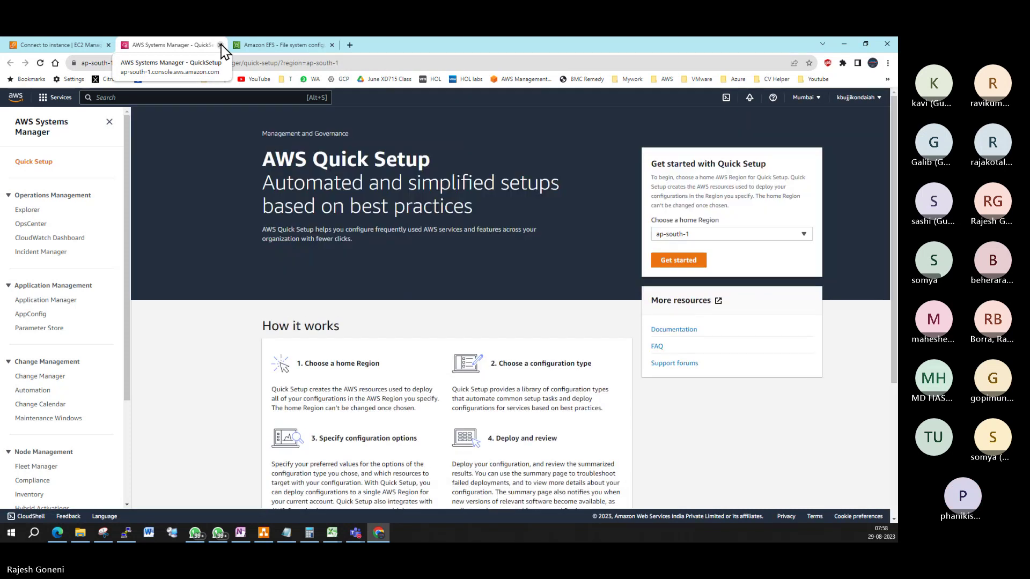
left_click(220, 45)
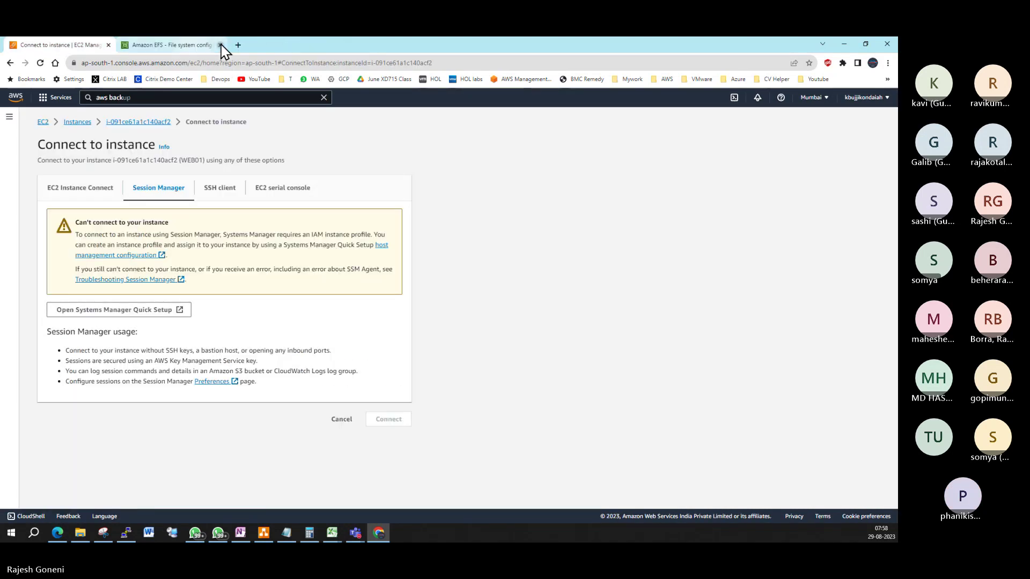
left_click(95, 188)
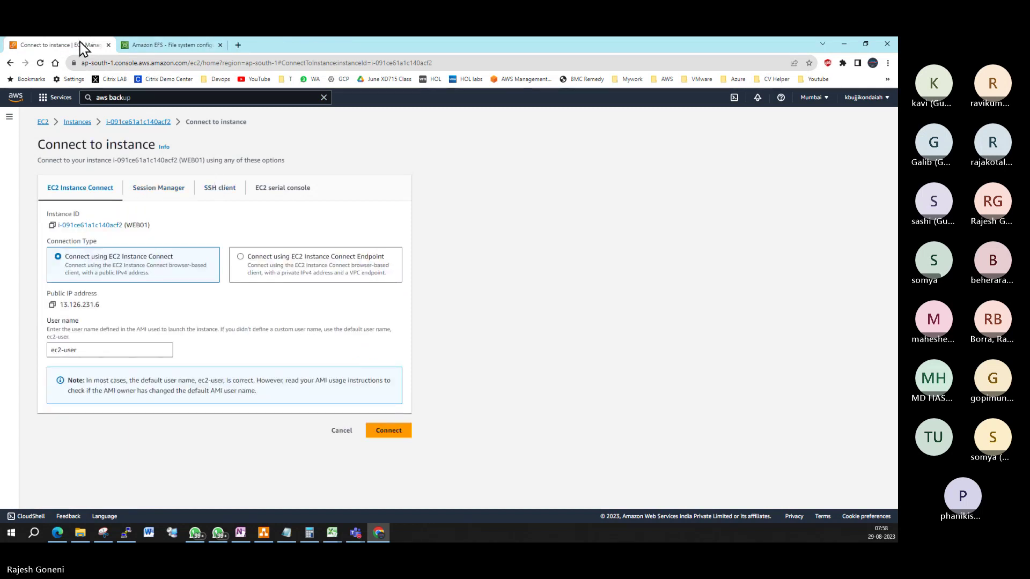
left_click(341, 431)
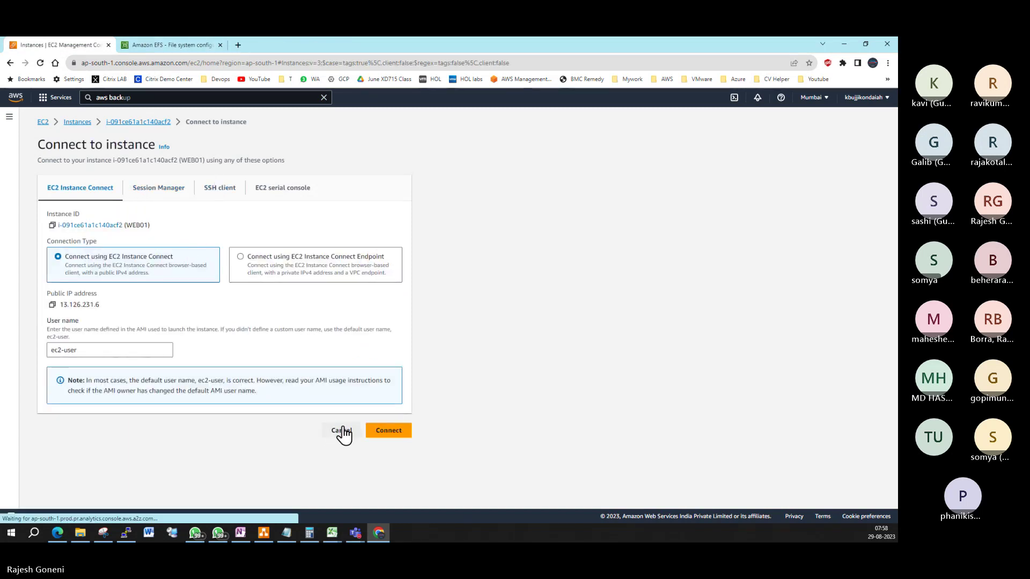
Refresh the instance list and copy the public IPv4 address of WEB01.
left_click(599, 119)
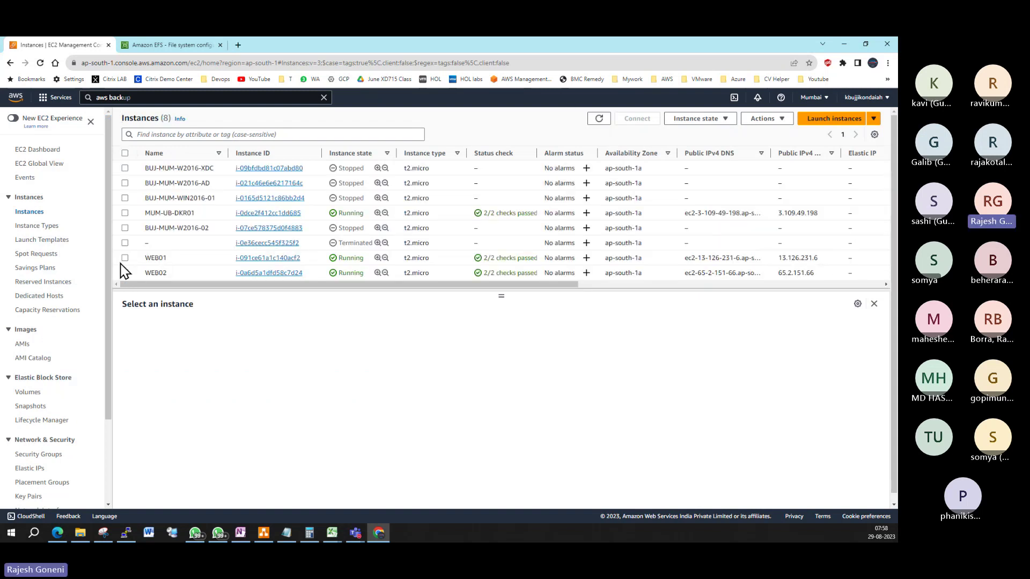
left_click(125, 259)
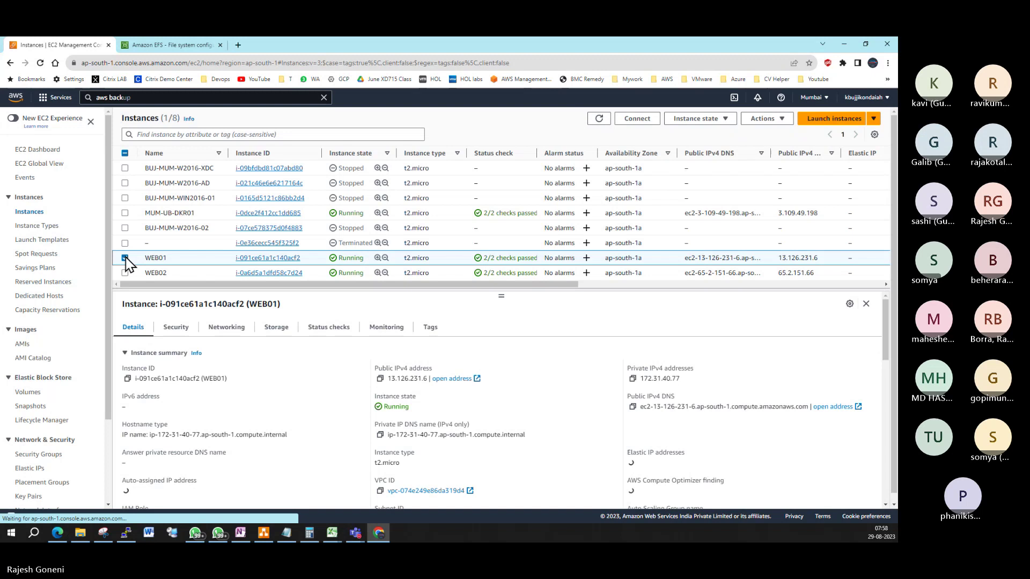
left_click(381, 380)
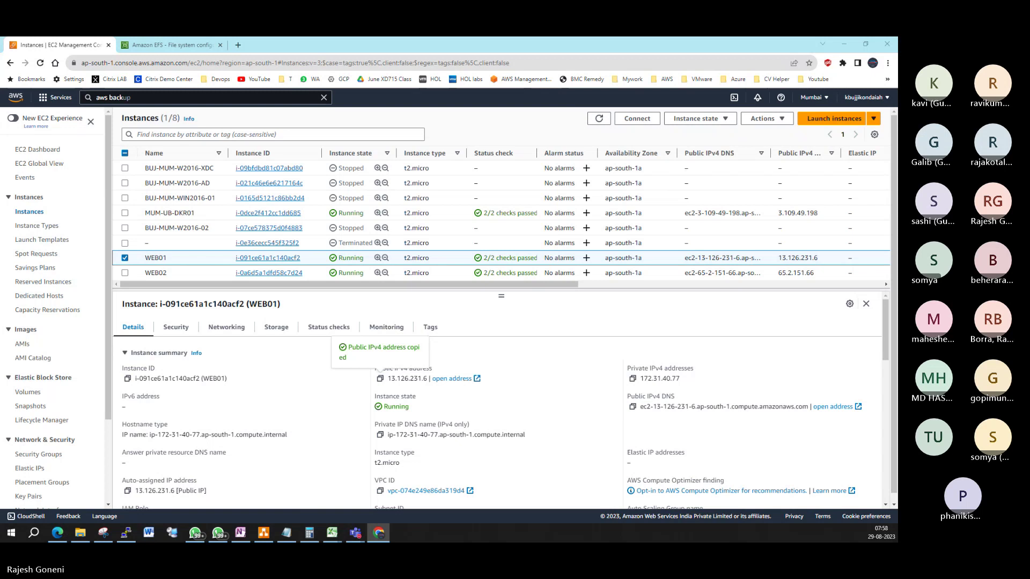
Minimize the meeting window, switch to PuTTY, and close the old inactive session.
key("alt+Tab")
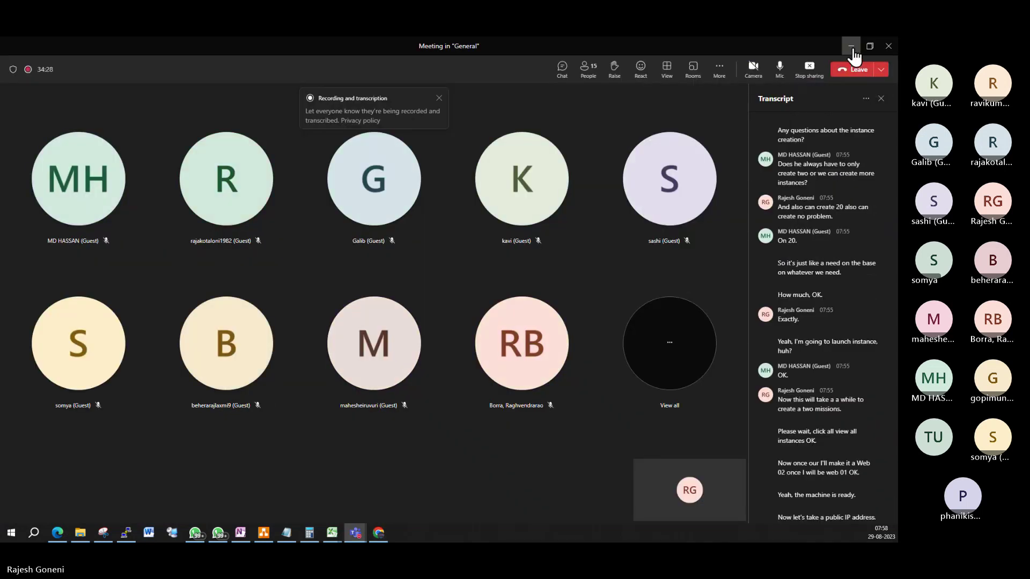
left_click(852, 48)
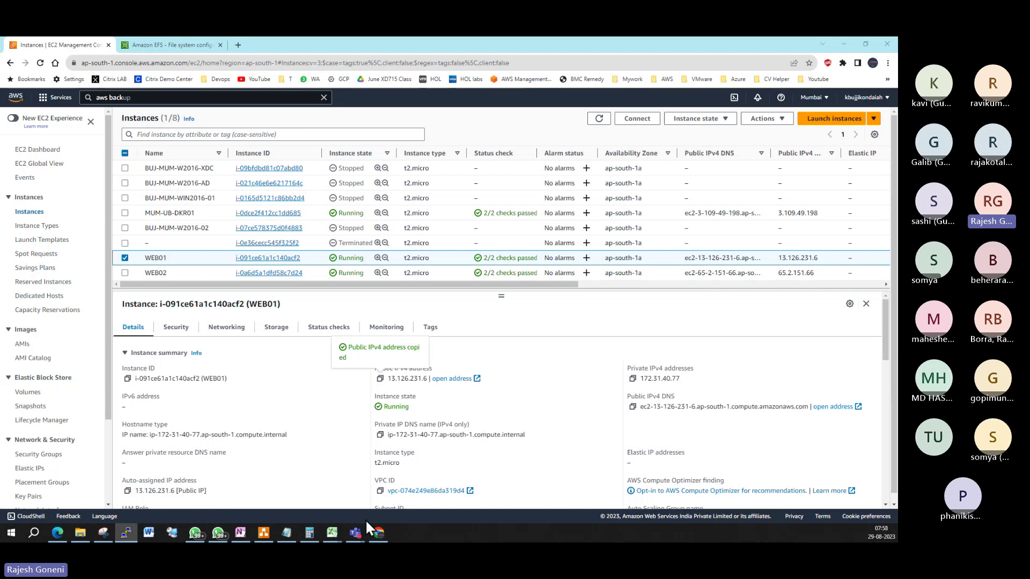
key("alt+Tab")
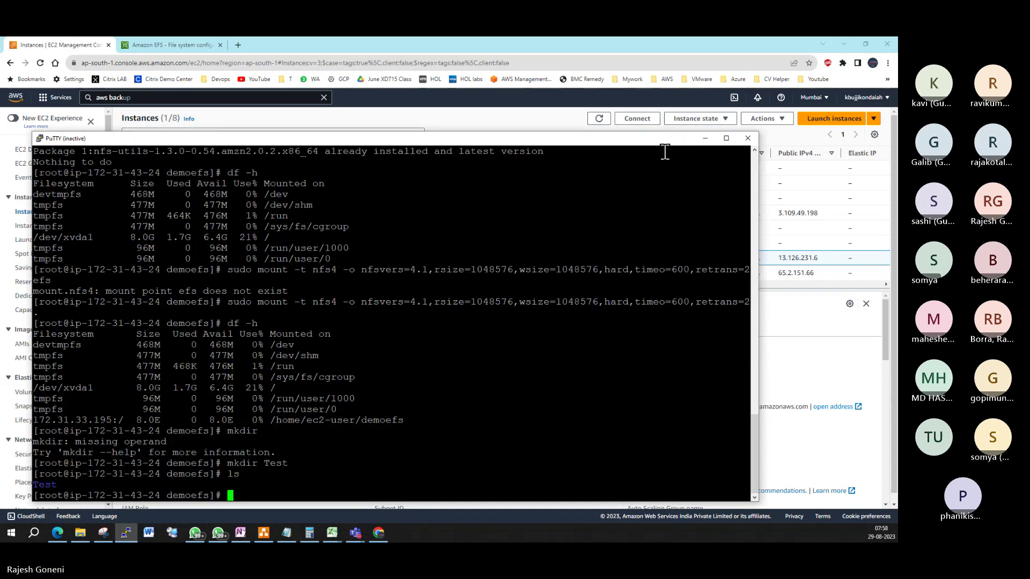
left_click(748, 138)
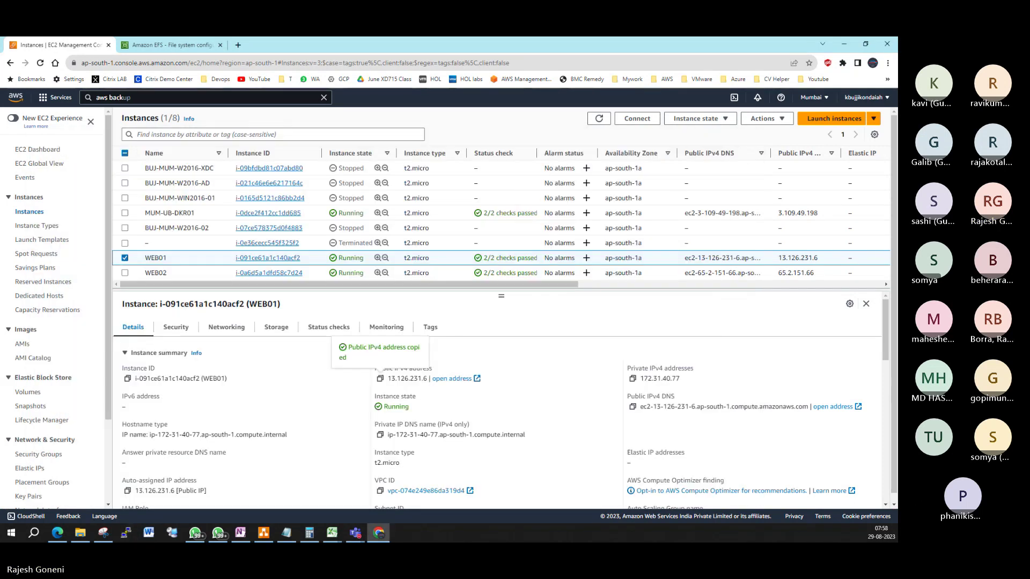
Open a new PuTTY SSH session to WEB01's public IP 13.126.231.6 using the private key file EFS_Mumbai_Demo_Keypair.ppk.
key("alt+Tab")
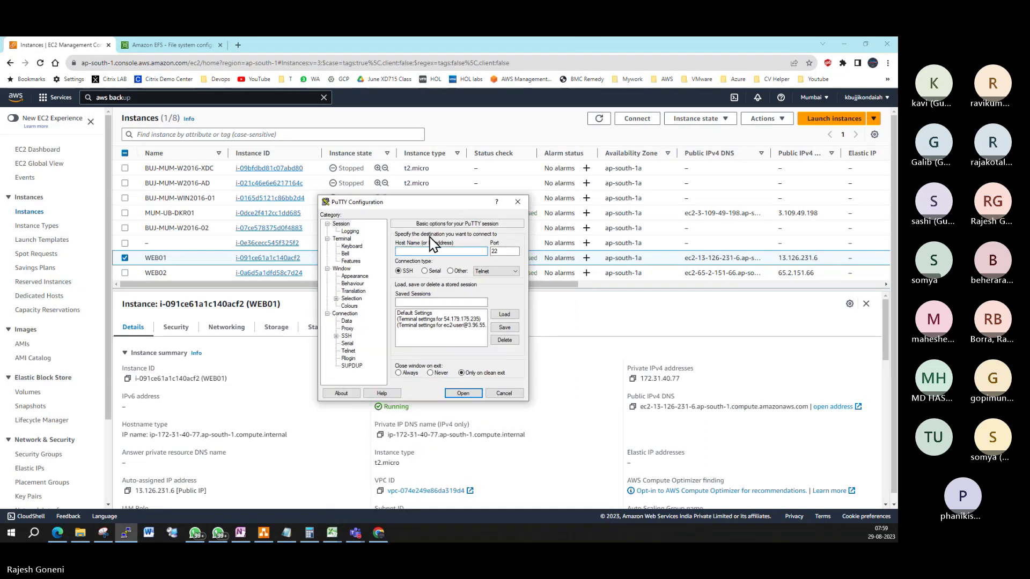
key("ctrl+v")
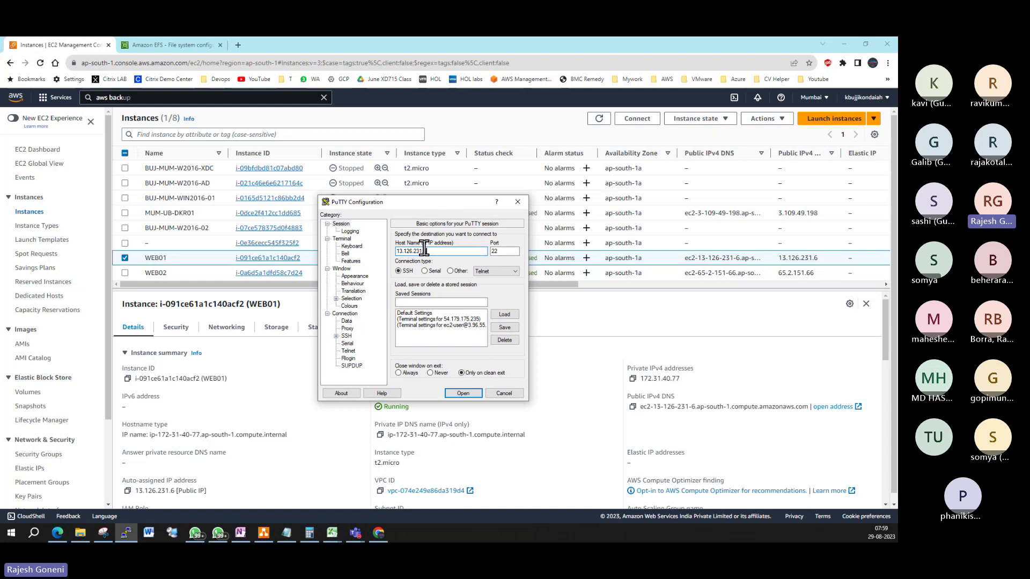
left_click(348, 336)
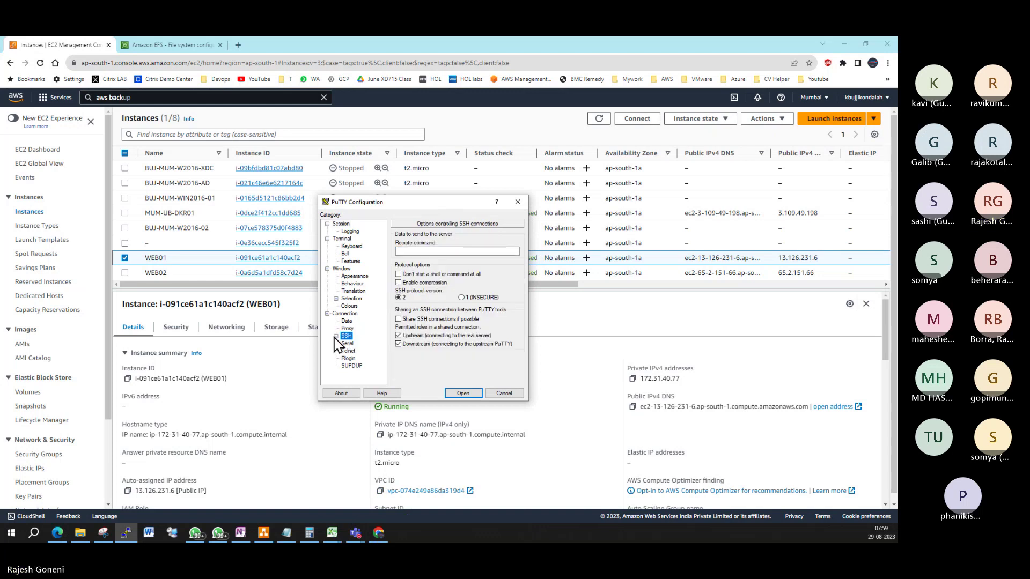
left_click(336, 336)
left_click(355, 343)
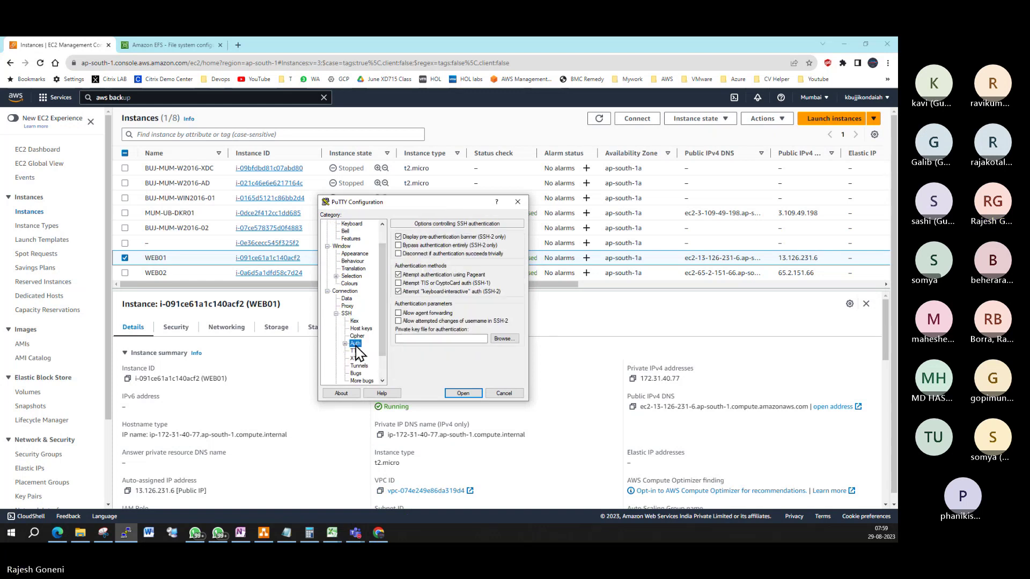
left_click(507, 339)
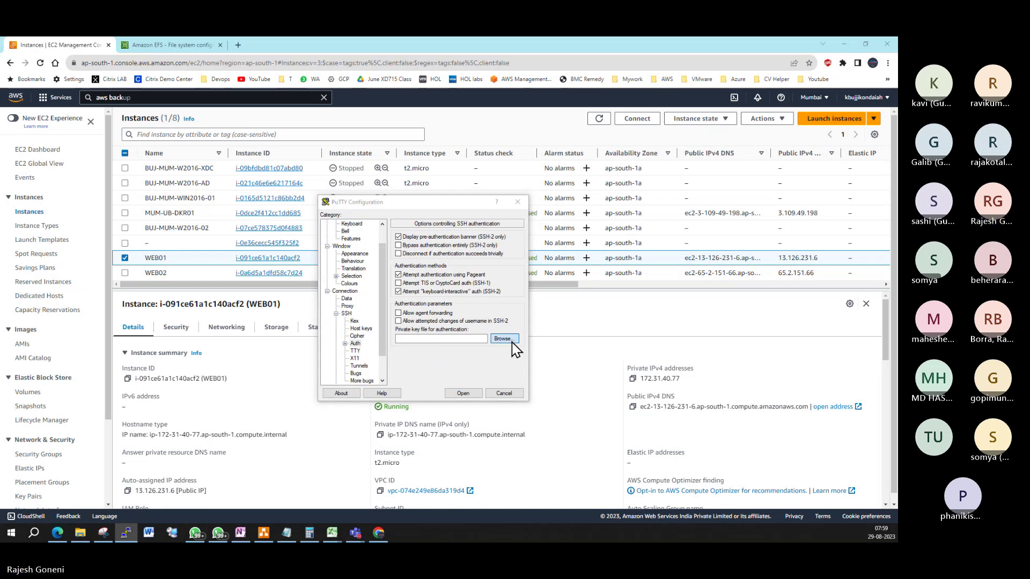
left_click(455, 278)
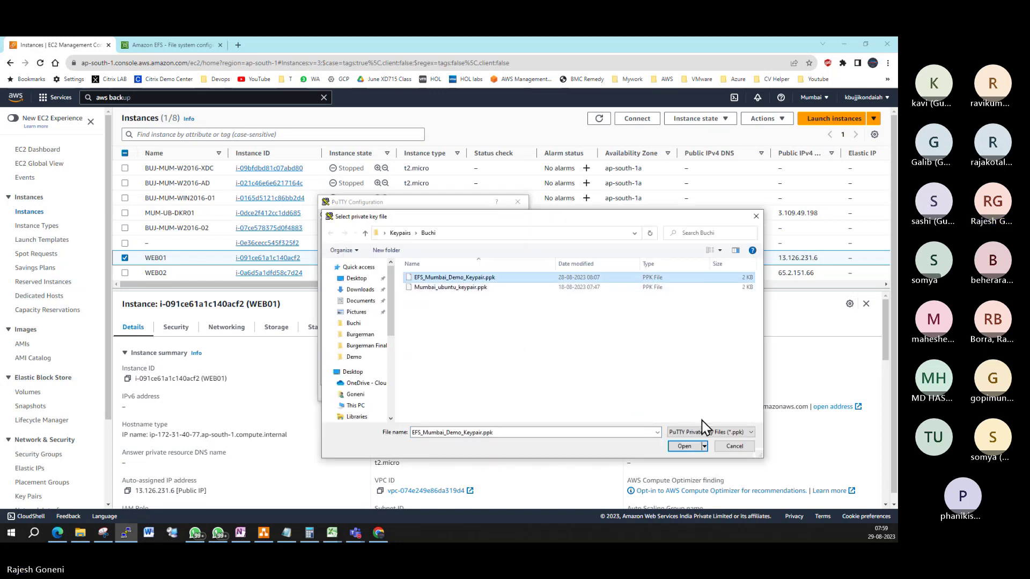
left_click(697, 447)
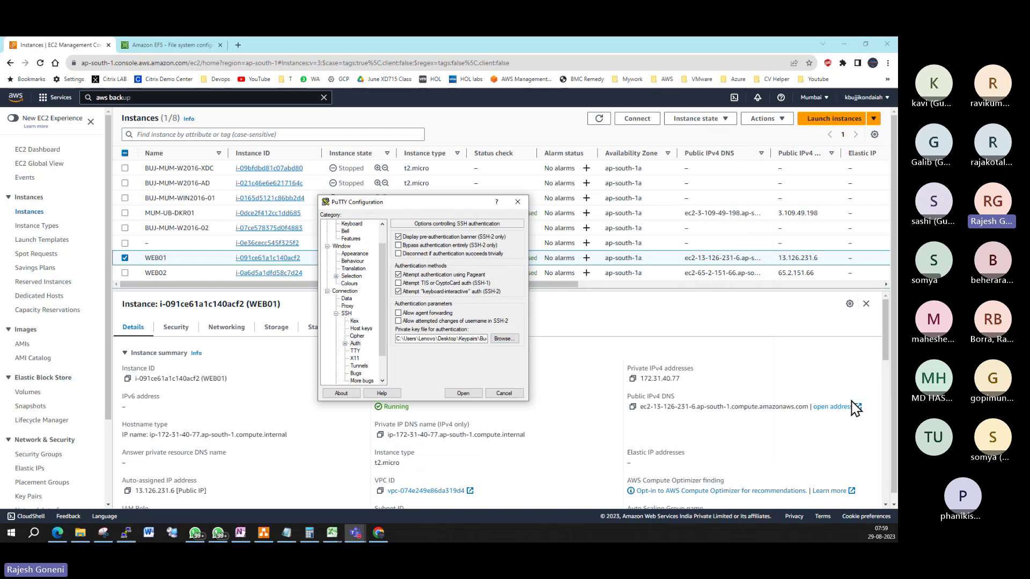
left_click(463, 393)
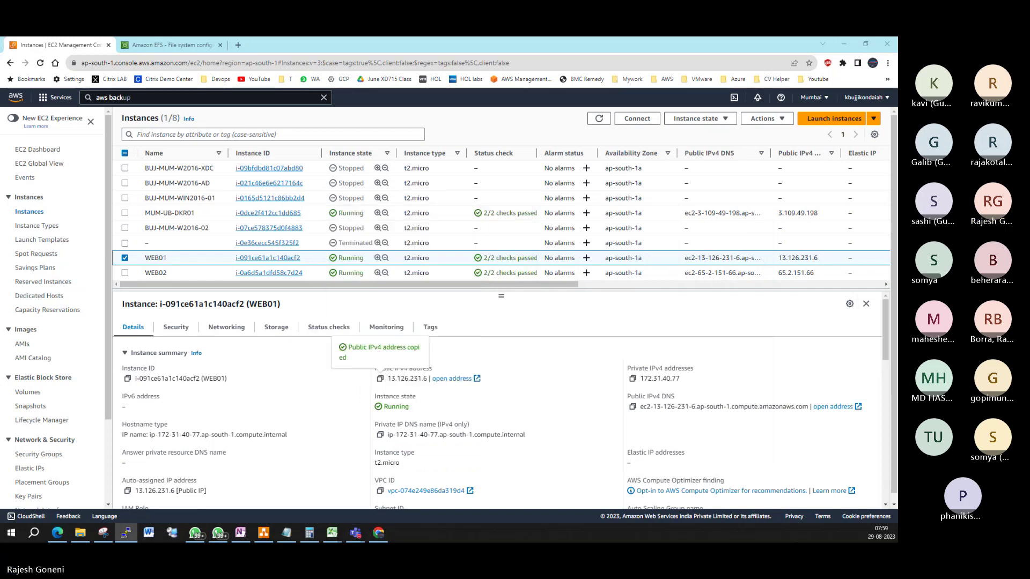
Accept the host connection and log in to WEB01 as ec2-user.
left_click(384, 314)
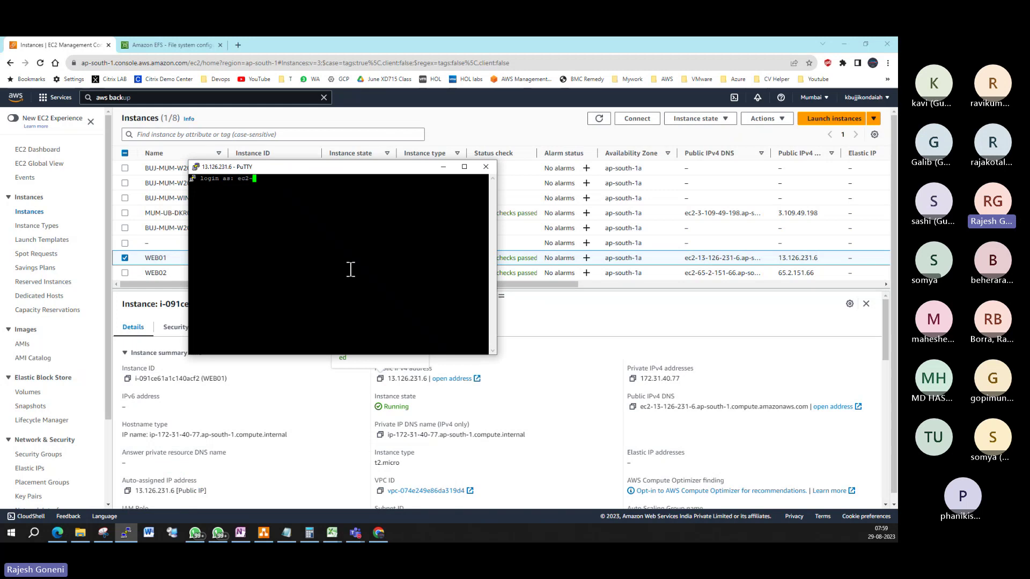
type("ec2-user")
key("Return")
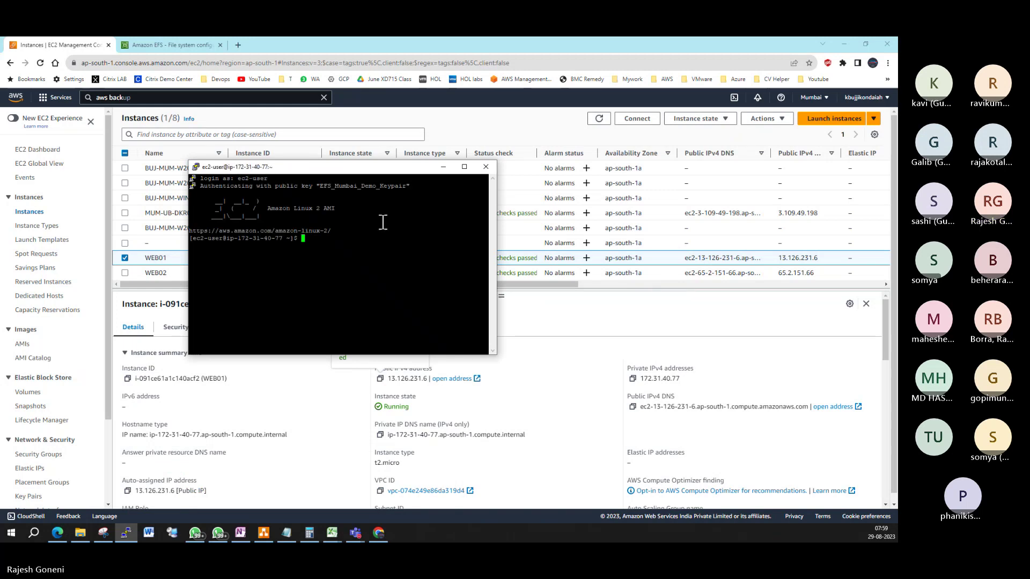
Set the PuTTY terminal font size to 16 points and maximize the terminal window.
right_click(367, 175)
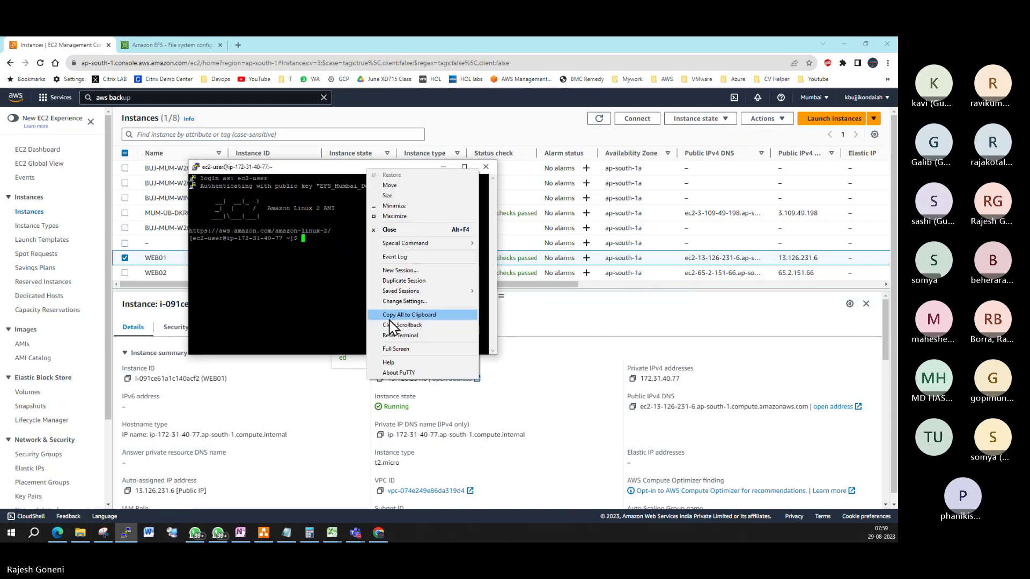
left_click(409, 303)
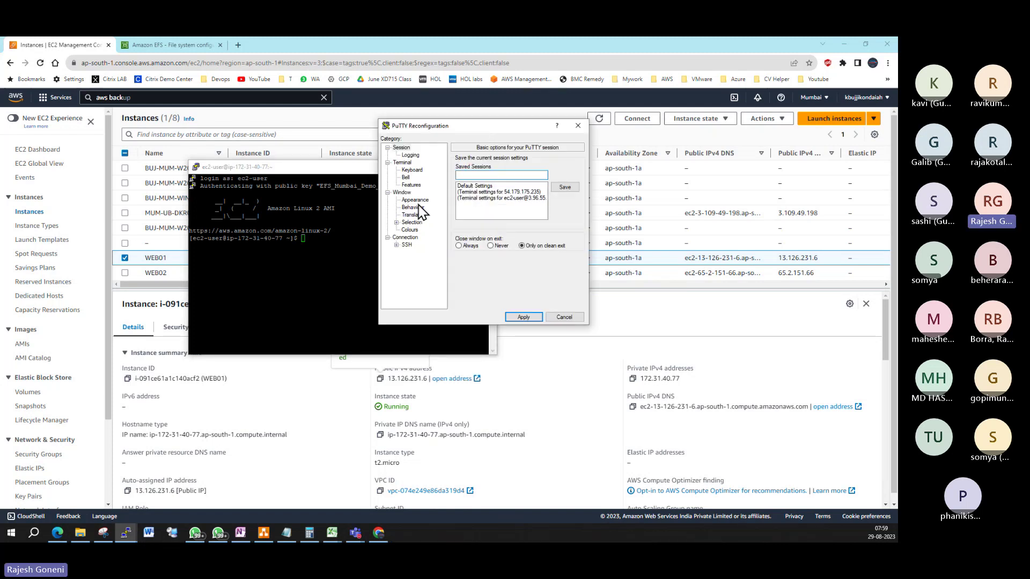
left_click(415, 200)
left_click(572, 214)
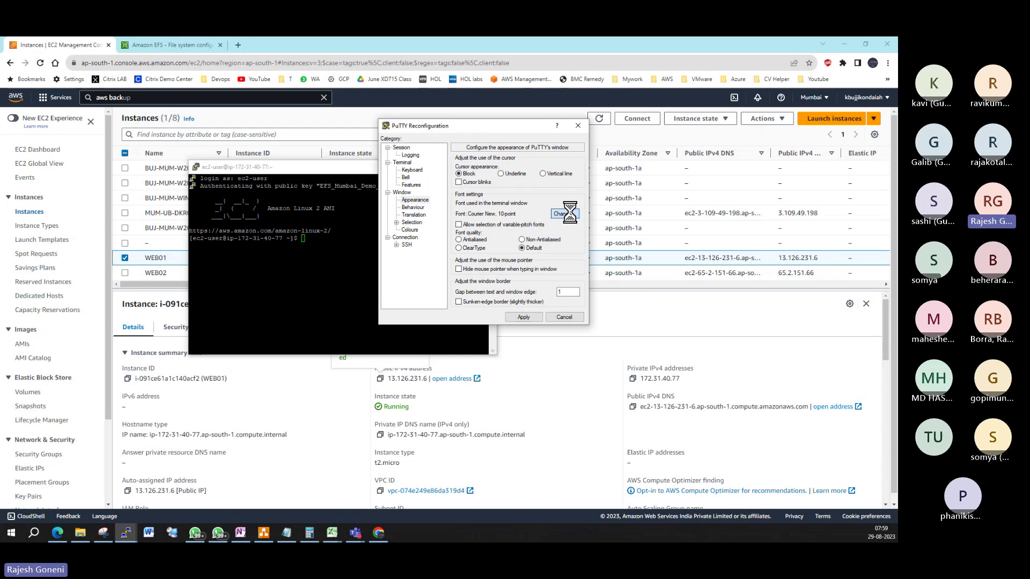
left_click(561, 252)
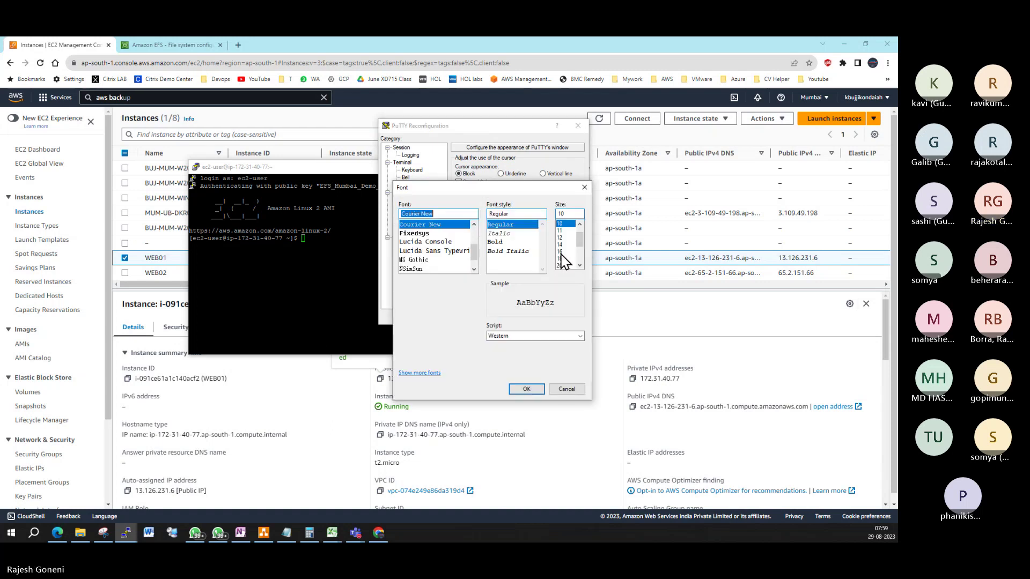
left_click(527, 389)
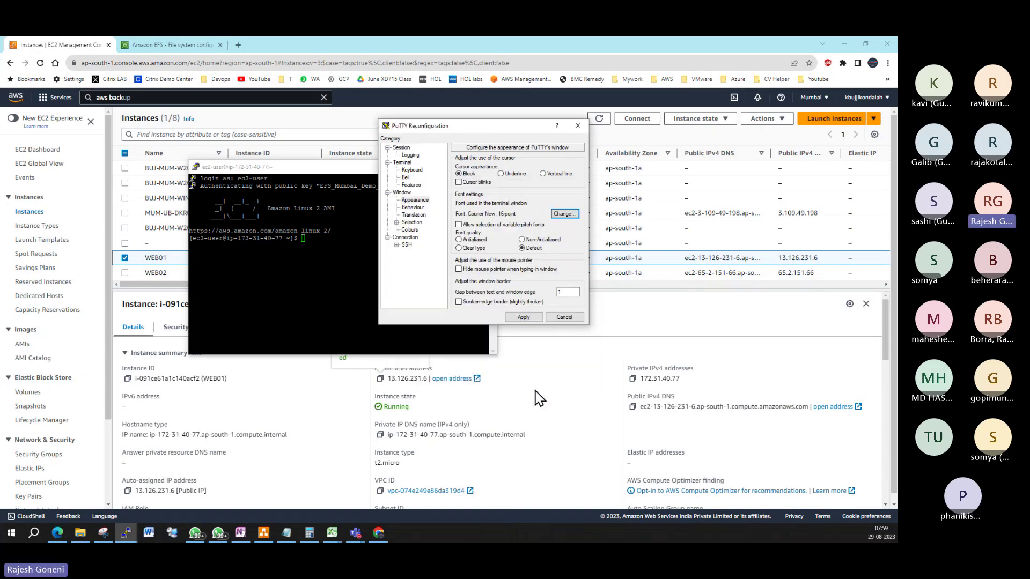
left_click(535, 319)
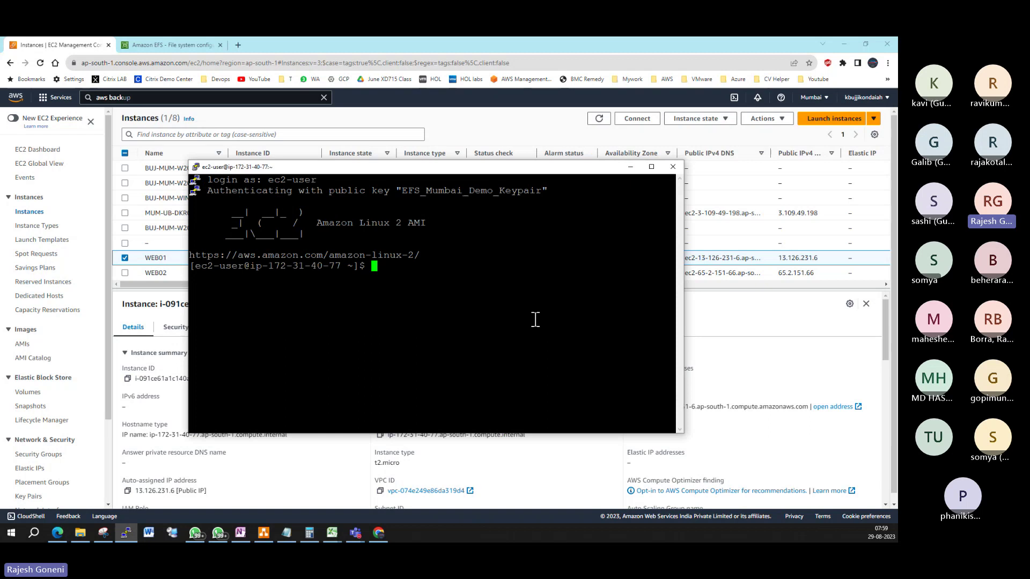
double_click(514, 168)
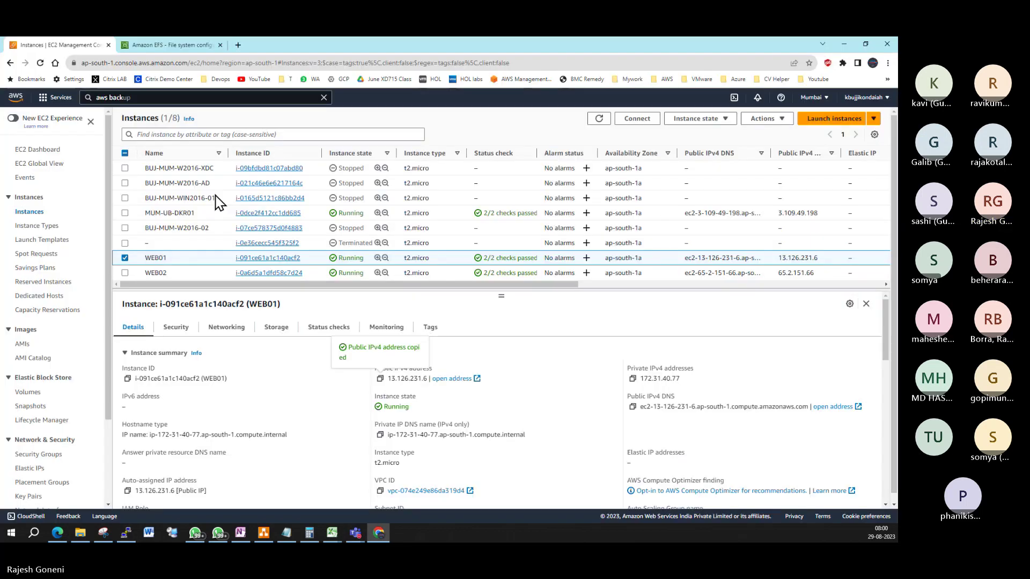
Return to the EC2 console and open the inbound rules of WEB01's DEMO-EFS security group for editing.
left_click(844, 42)
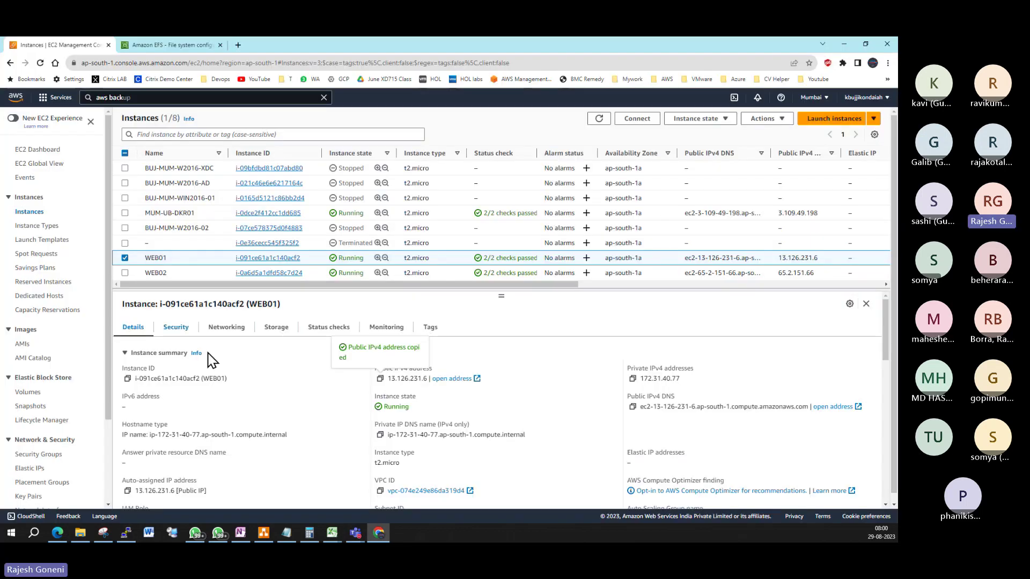
left_click(182, 328)
left_click(200, 414)
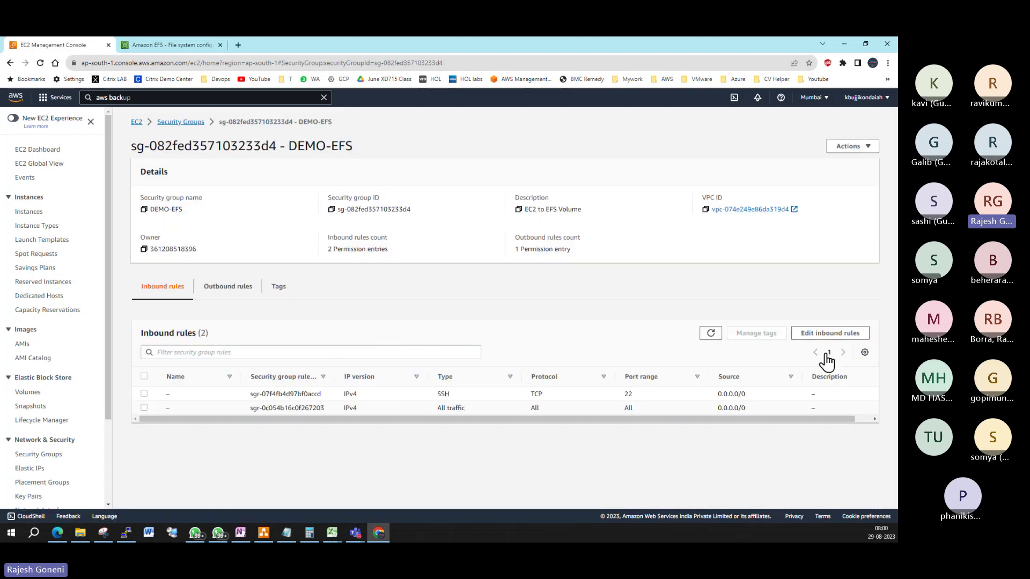
left_click(825, 335)
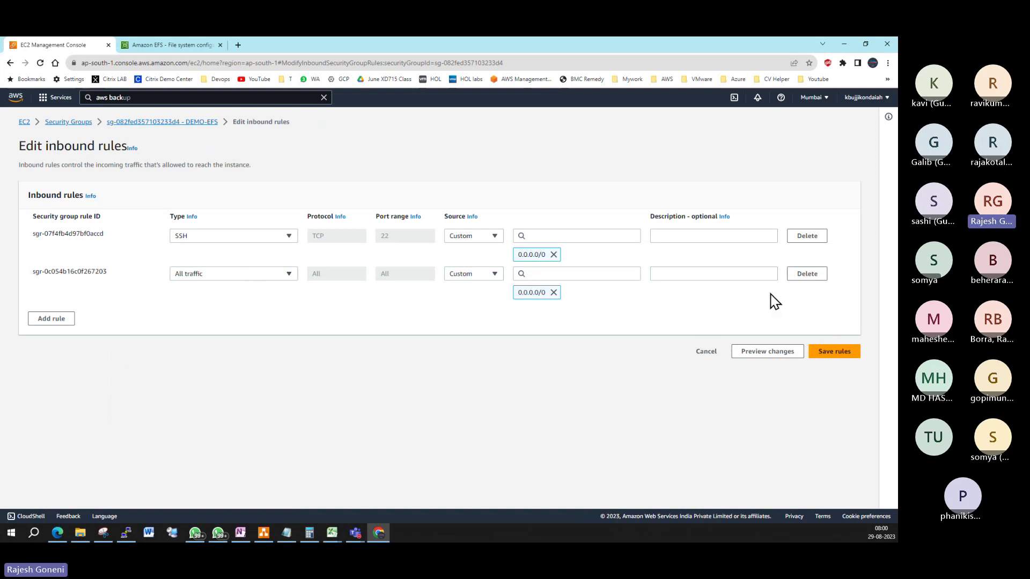
Add an NFS inbound rule that allows traffic from any IPv4 source (0.0.0.0/0).
left_click(55, 319)
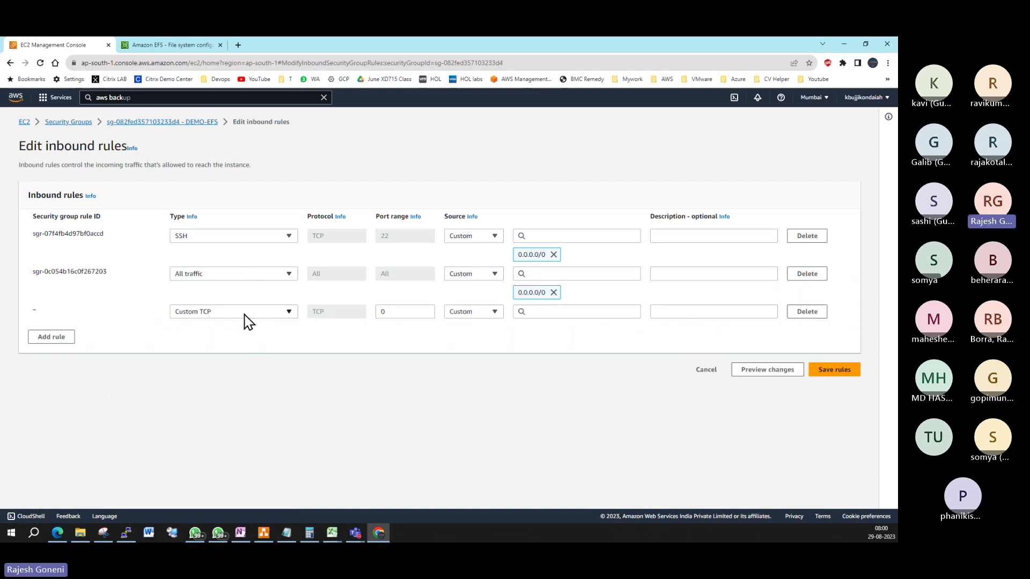
left_click(248, 316)
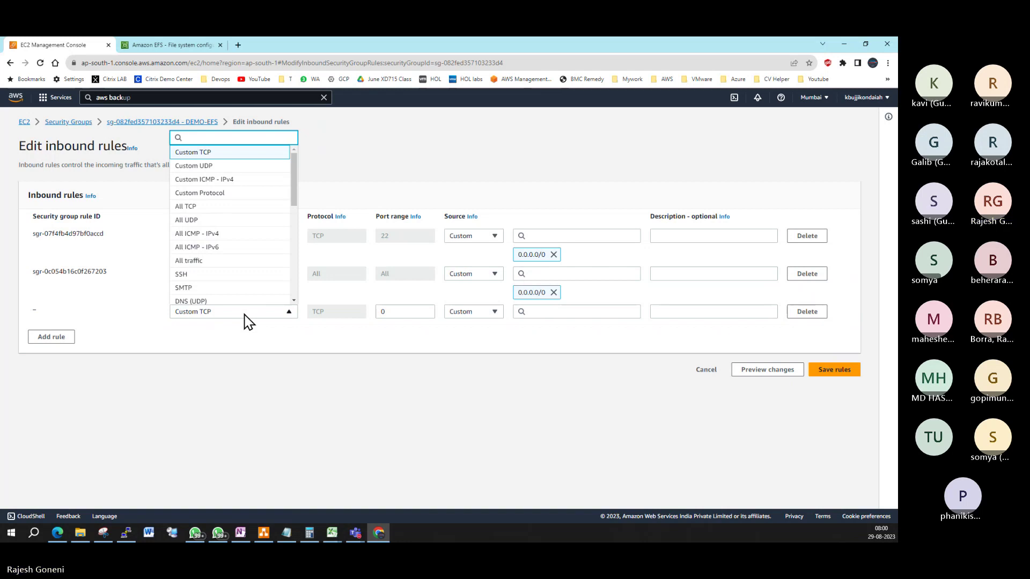
type("efs")
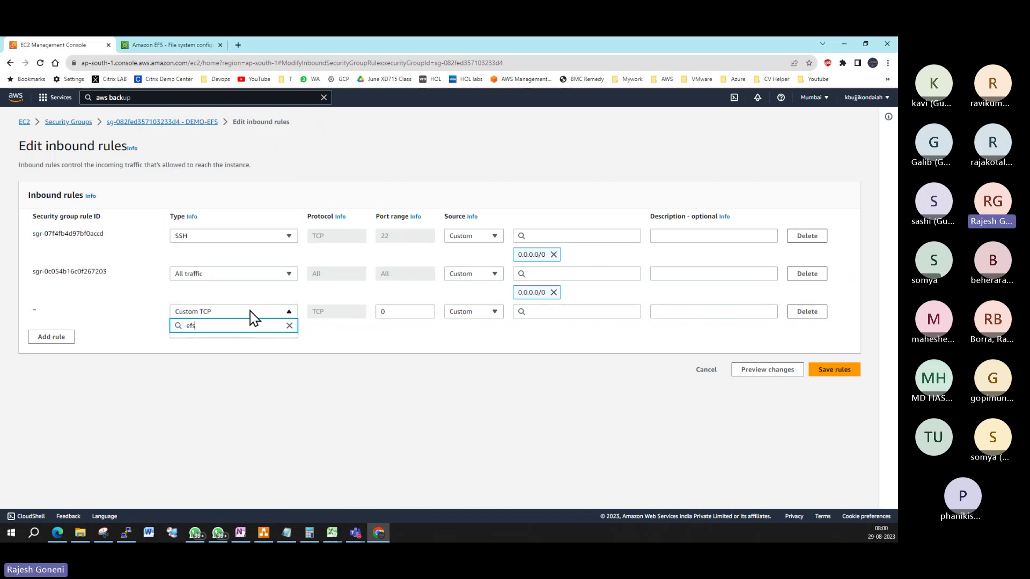
key("BackSpace")
key("BackSpace")
key("BackSpace")
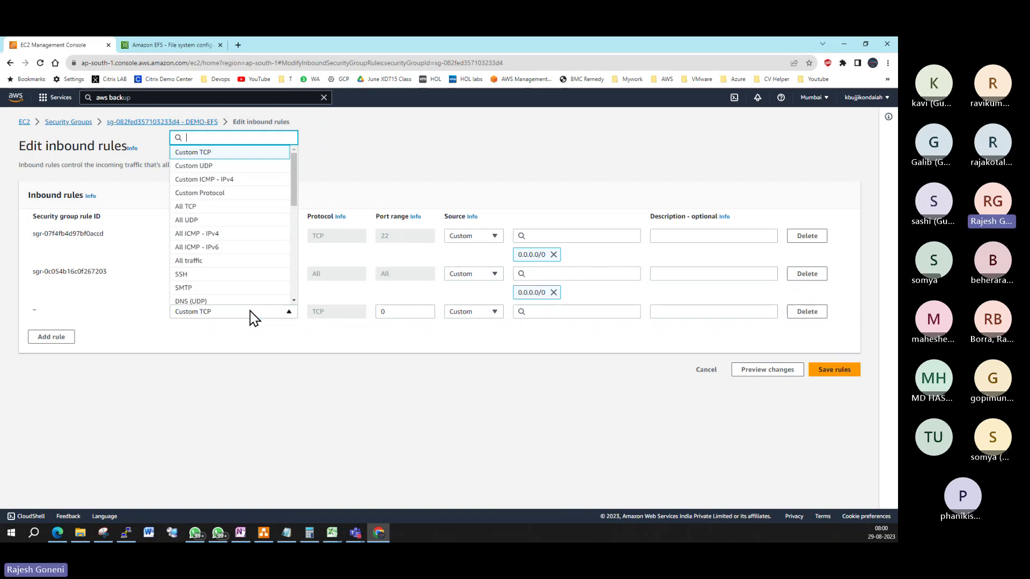
type("nfs")
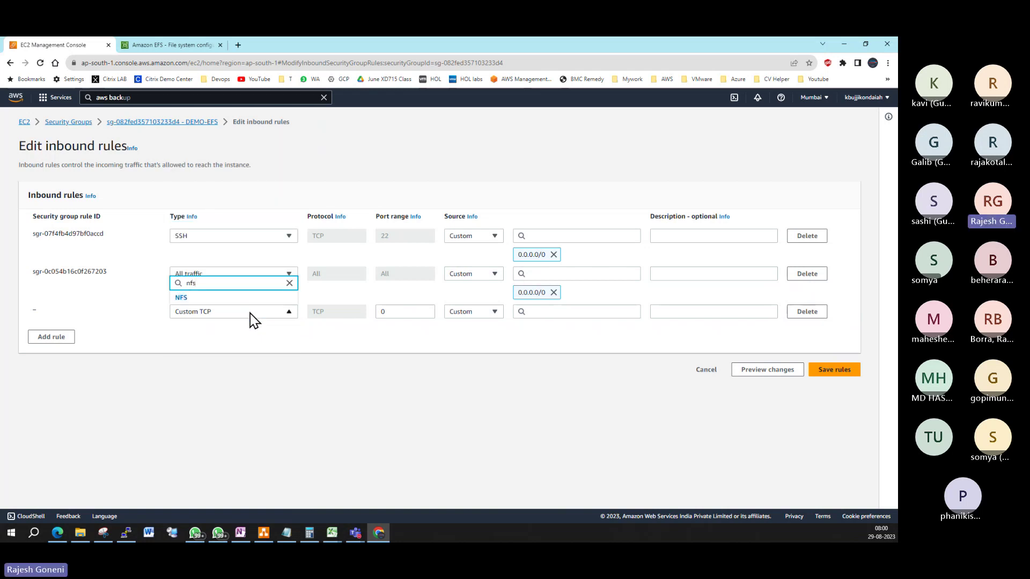
left_click(203, 300)
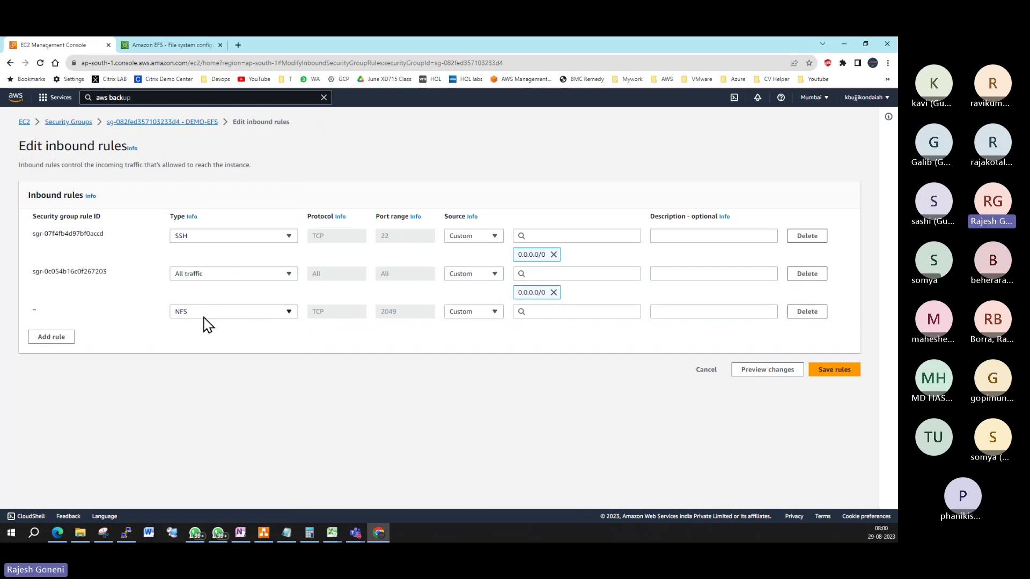
left_click(483, 314)
left_click(473, 340)
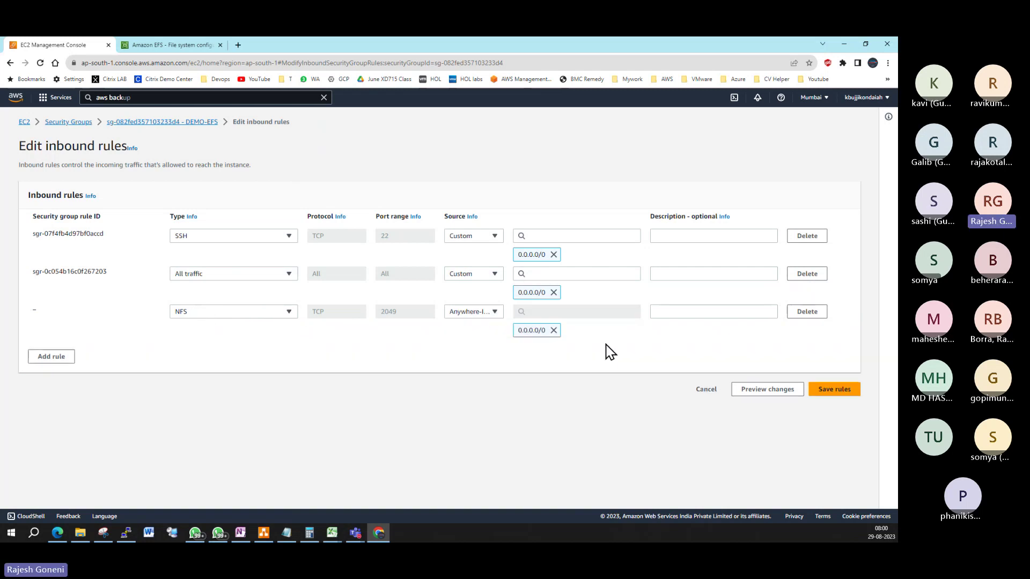
Add an HTTP inbound rule that allows any IPv4 source (0.0.0.0/0), and save the security group rules.
left_click(59, 358)
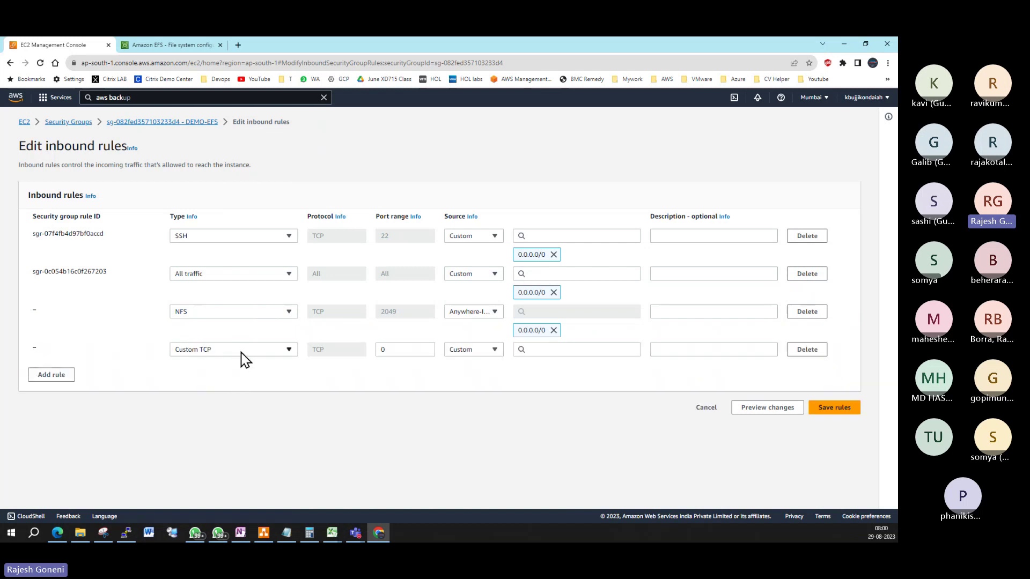
left_click(241, 353)
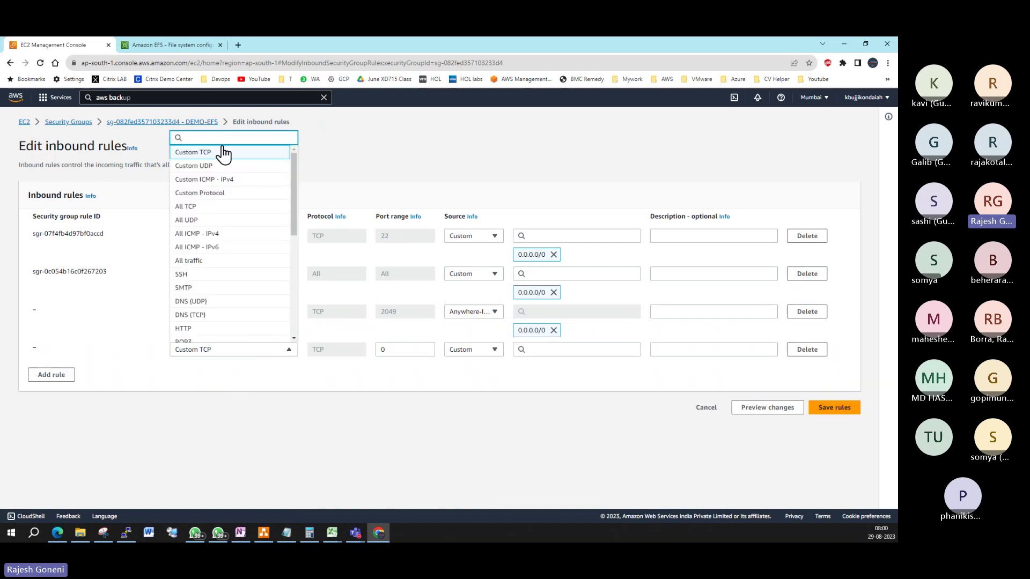
type("http")
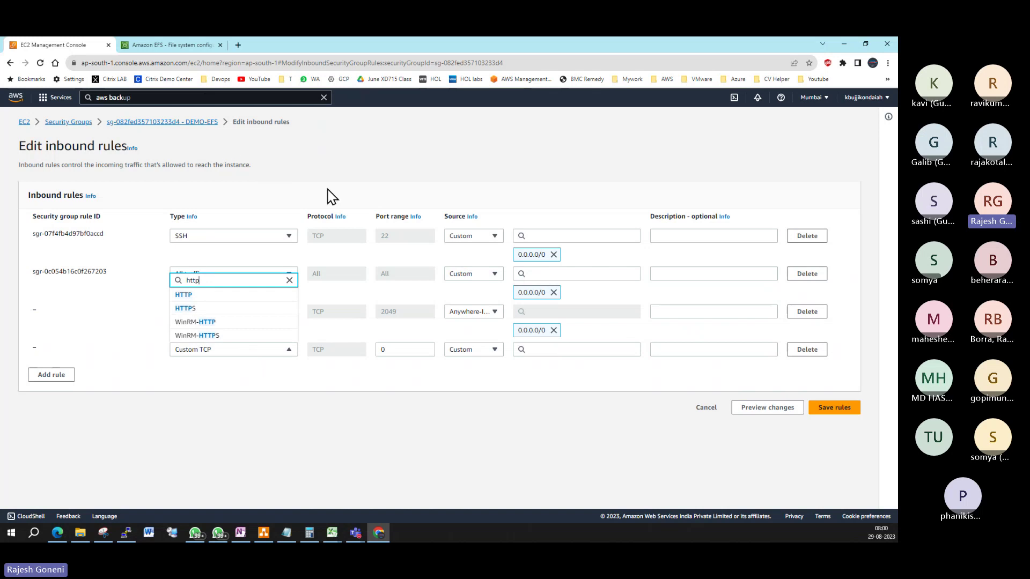
left_click(214, 297)
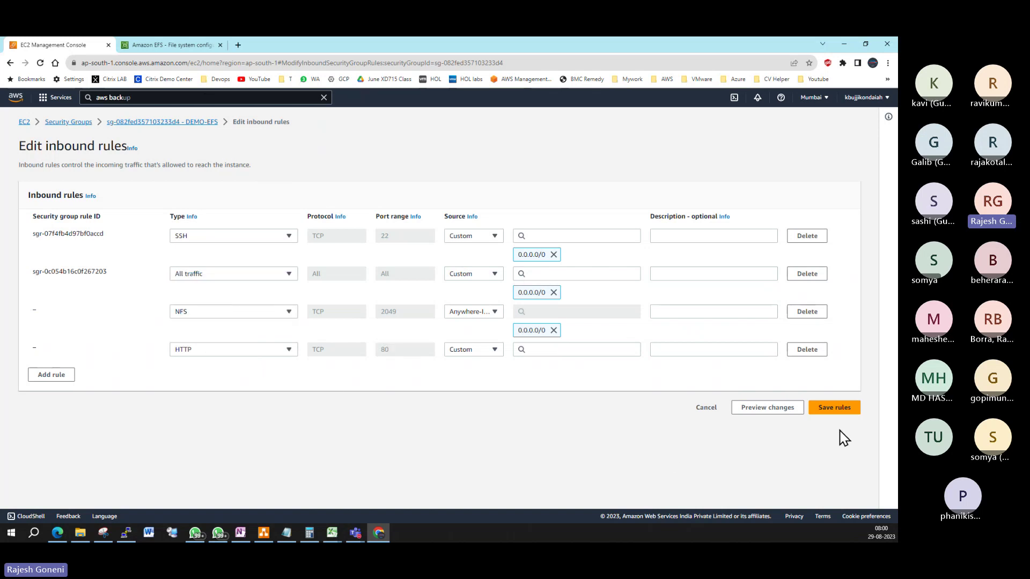
left_click(848, 410)
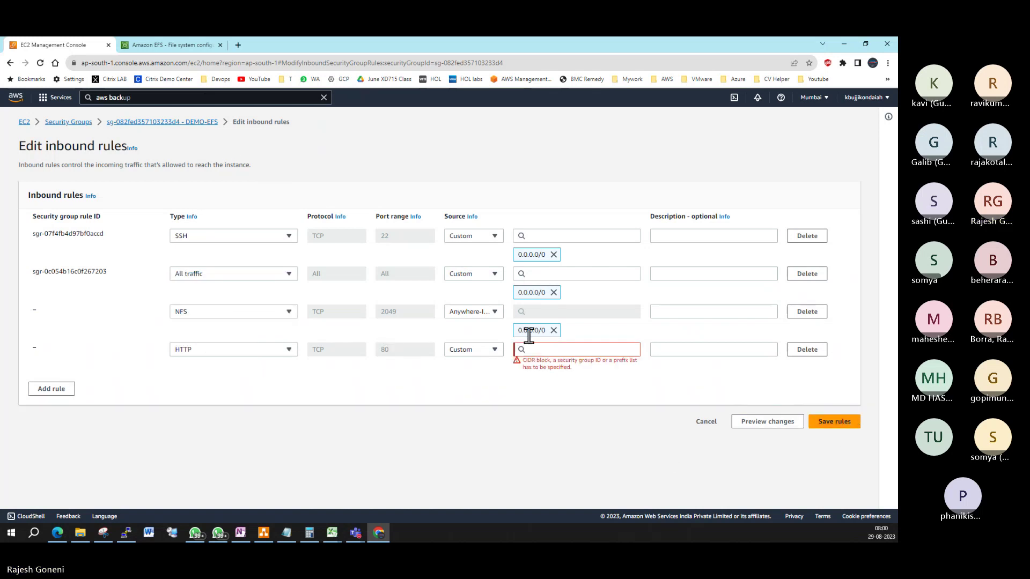
left_click(487, 350)
left_click(474, 375)
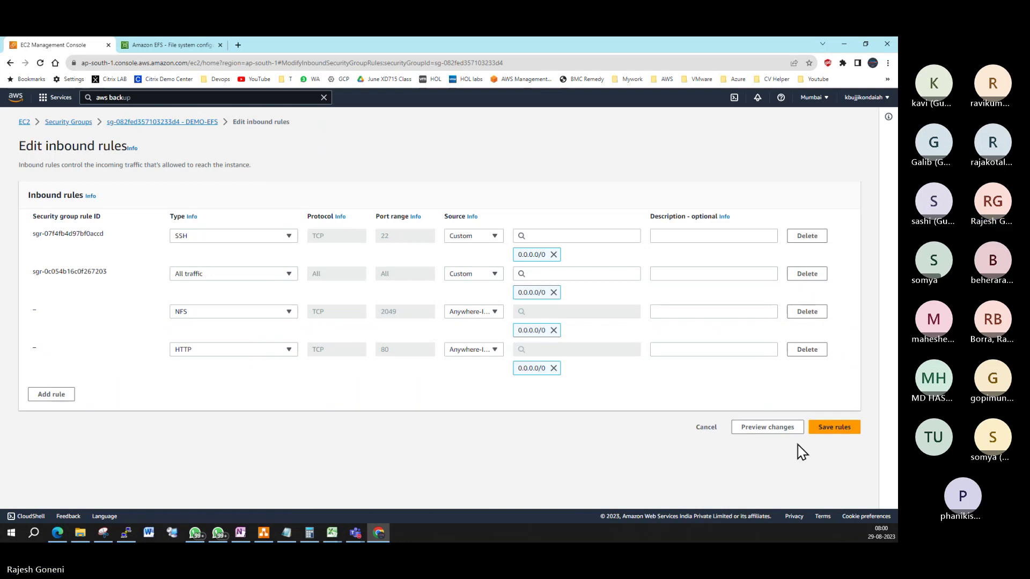
left_click(842, 429)
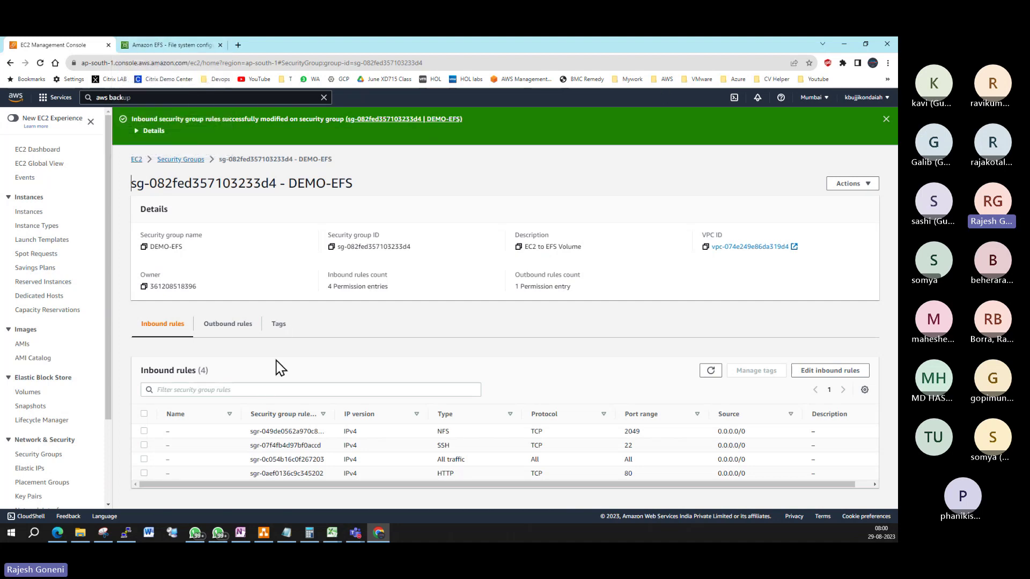
Replace DEMO-EFS's All traffic inbound rule with a Custom TCP rule for port 0 from 0.0.0.0/0, and save the rules.
left_click(826, 371)
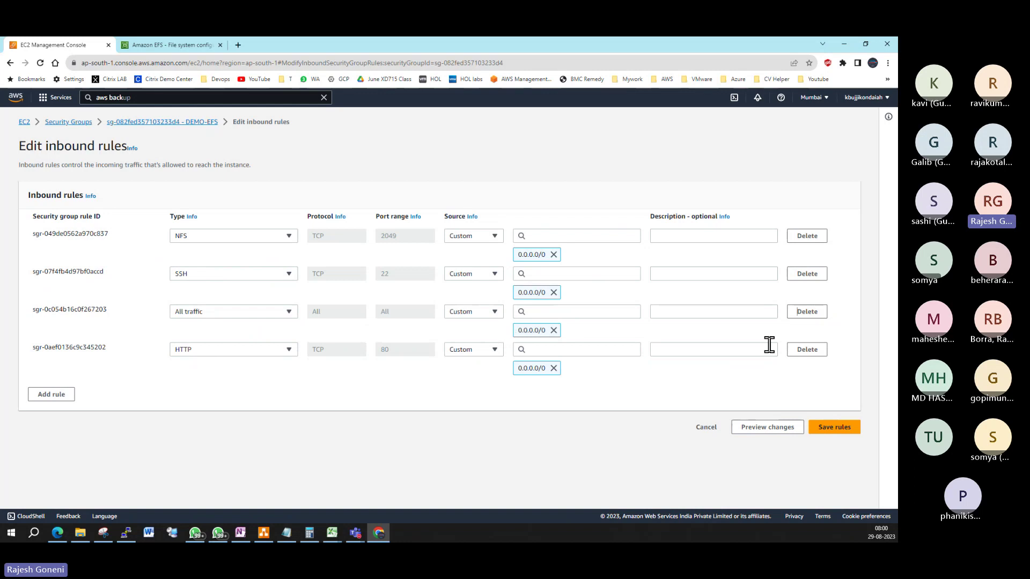
left_click(818, 314)
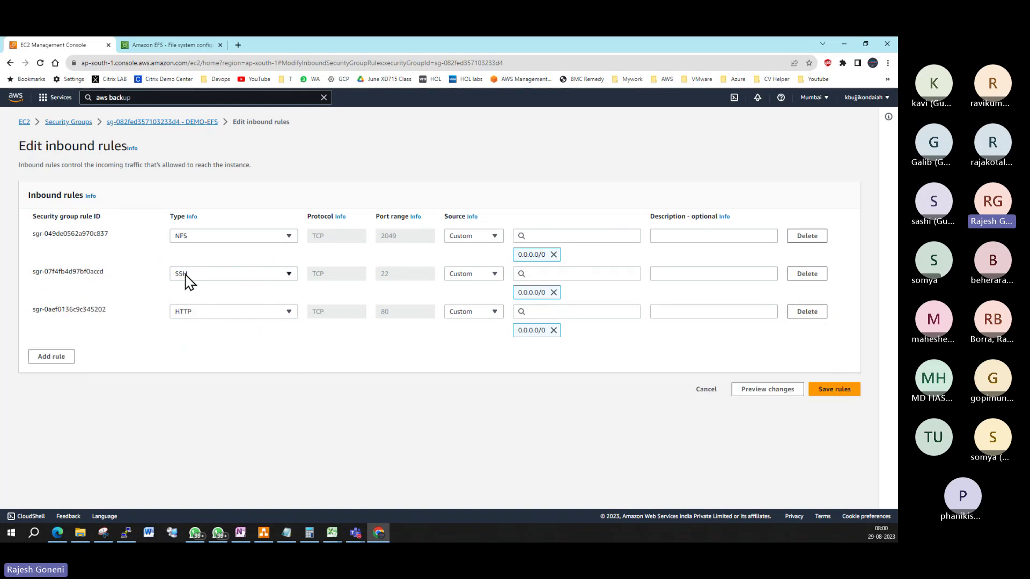
left_click(48, 367)
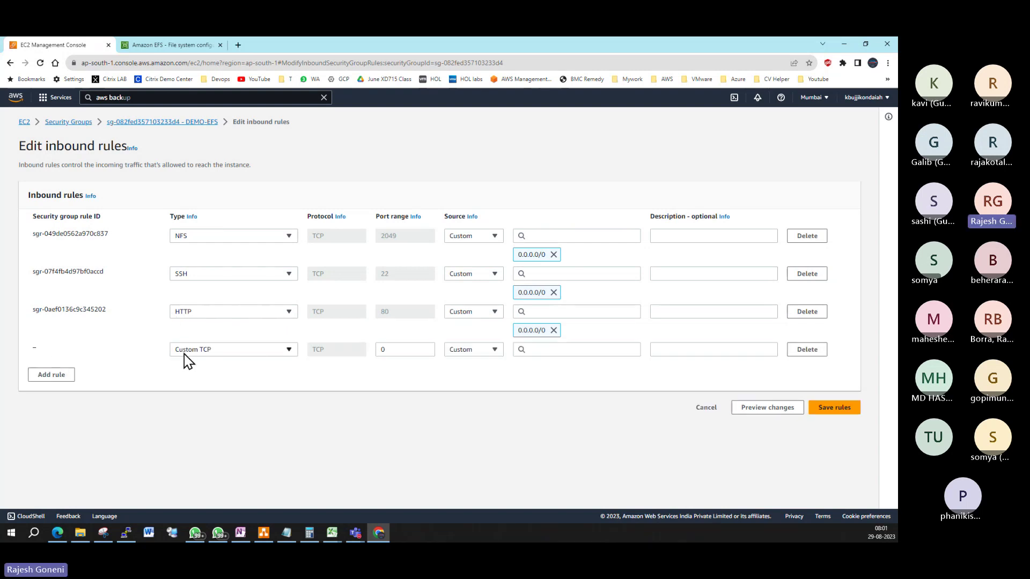
left_click(490, 356)
left_click(486, 379)
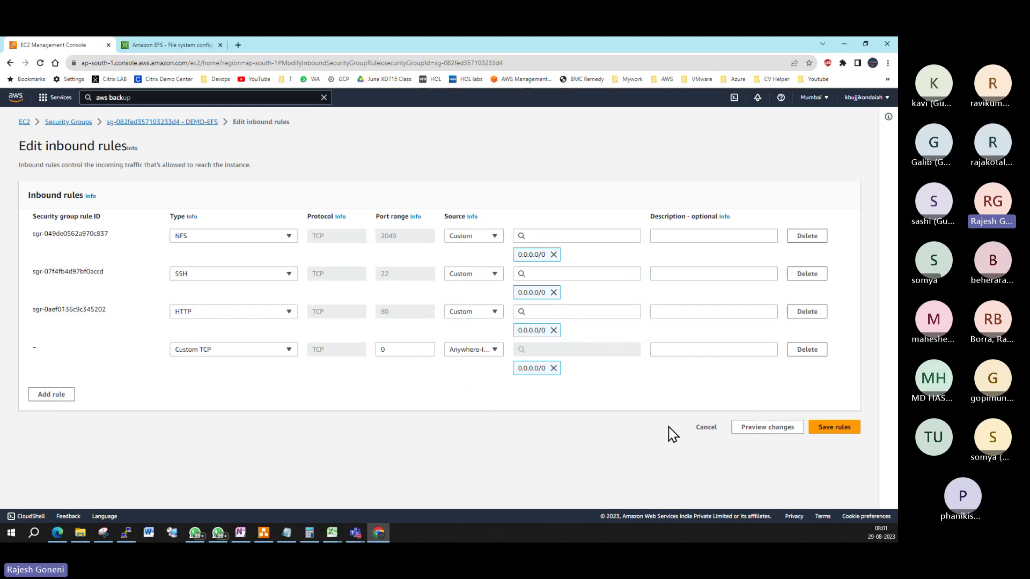
left_click(840, 432)
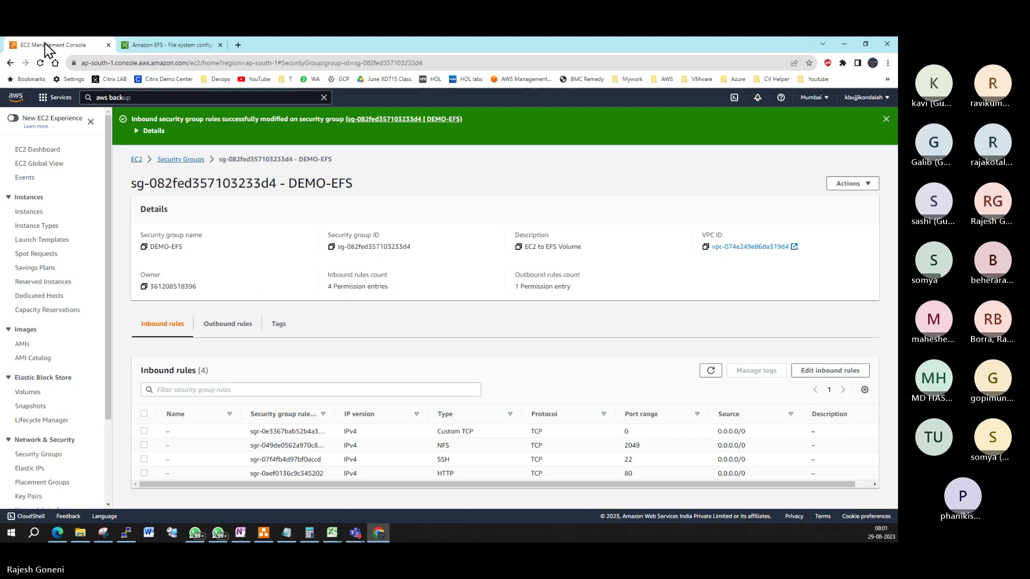
Copy WEB01's public IPv4 address from its instance details and load 13.126.231.6 in a new browser tab.
left_click(48, 210)
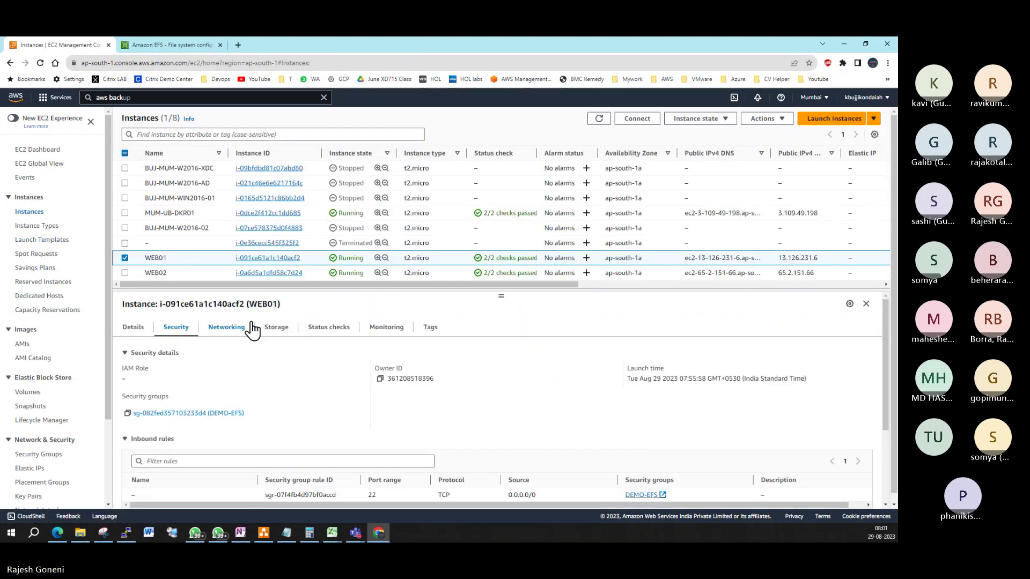
left_click(133, 327)
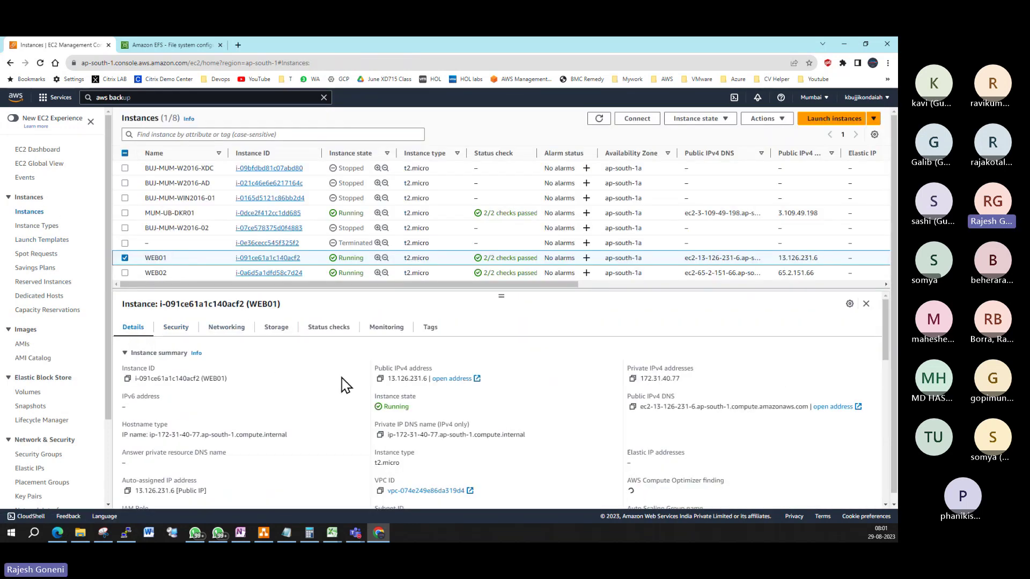
left_click(380, 379)
left_click(238, 44)
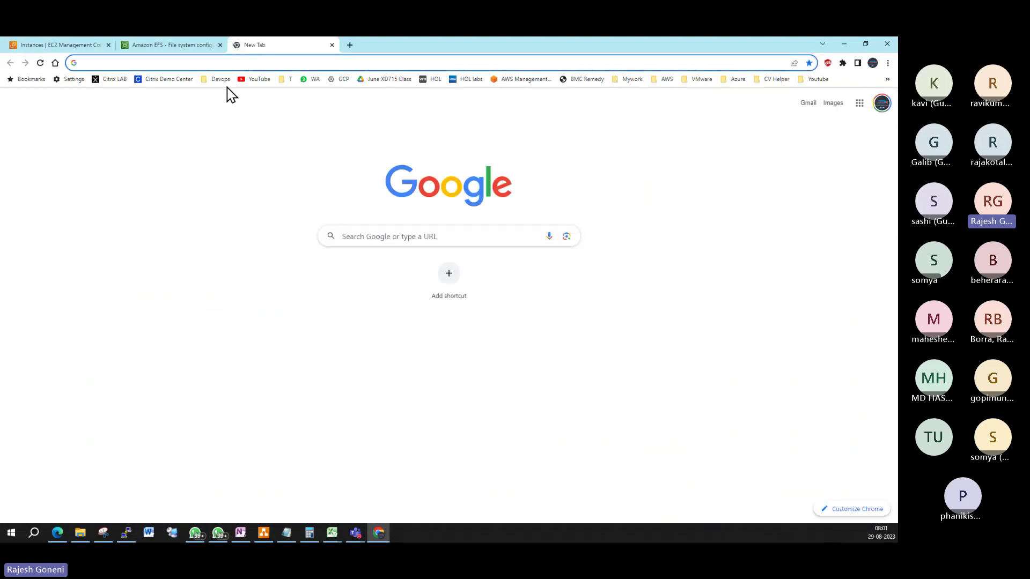
key("ctrl+v")
key("Return")
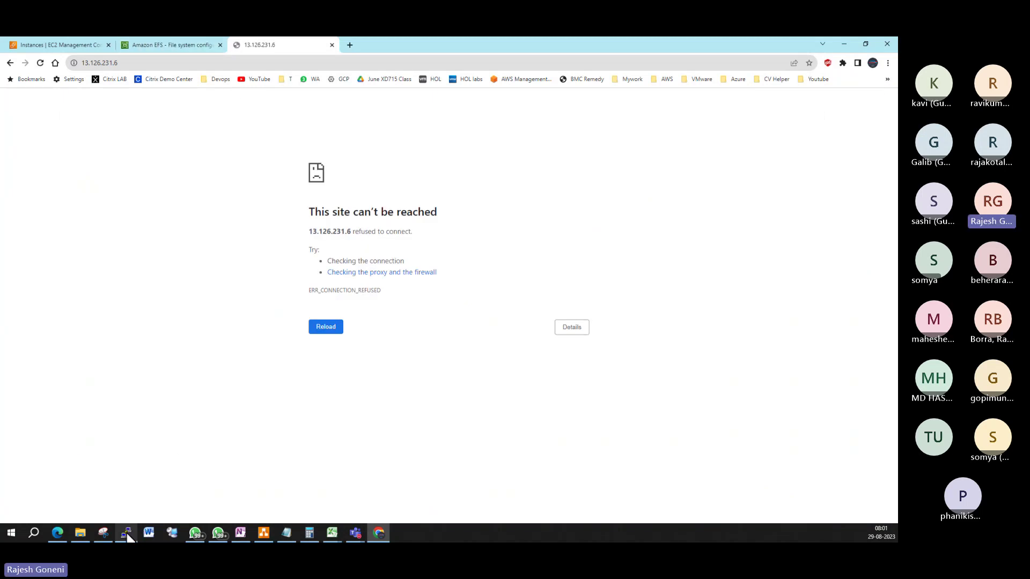
Switch to the WEB01 PuTTY session and update its packages with sudo yum update.
mouse_move(128, 530)
left_click(143, 486)
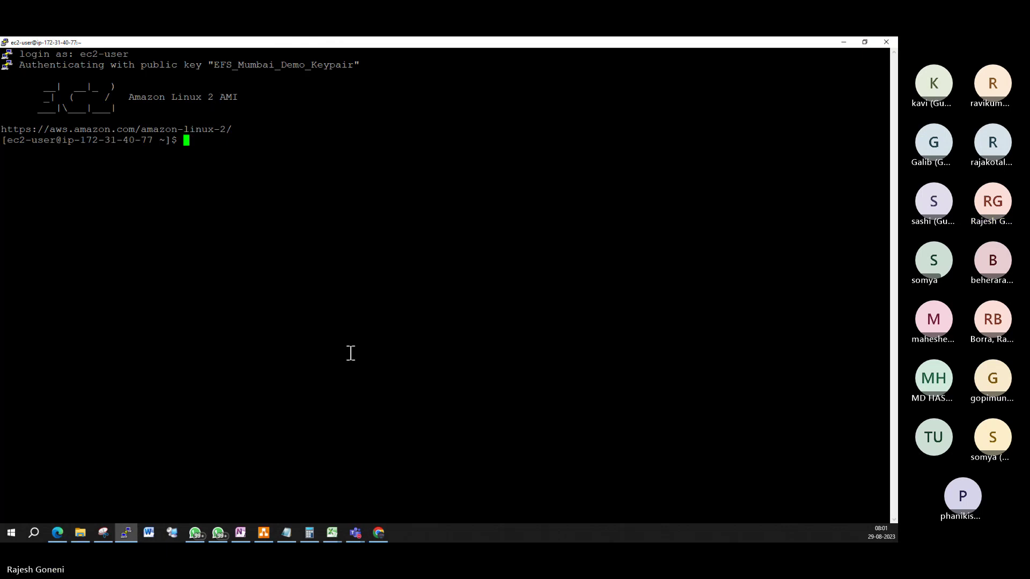
type("sudo yum u")
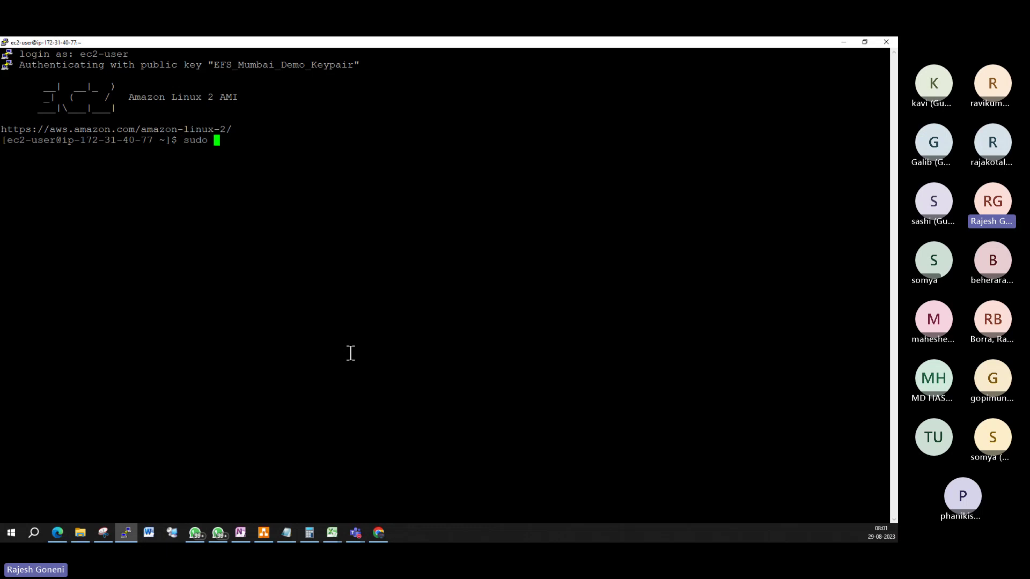
type("pdate")
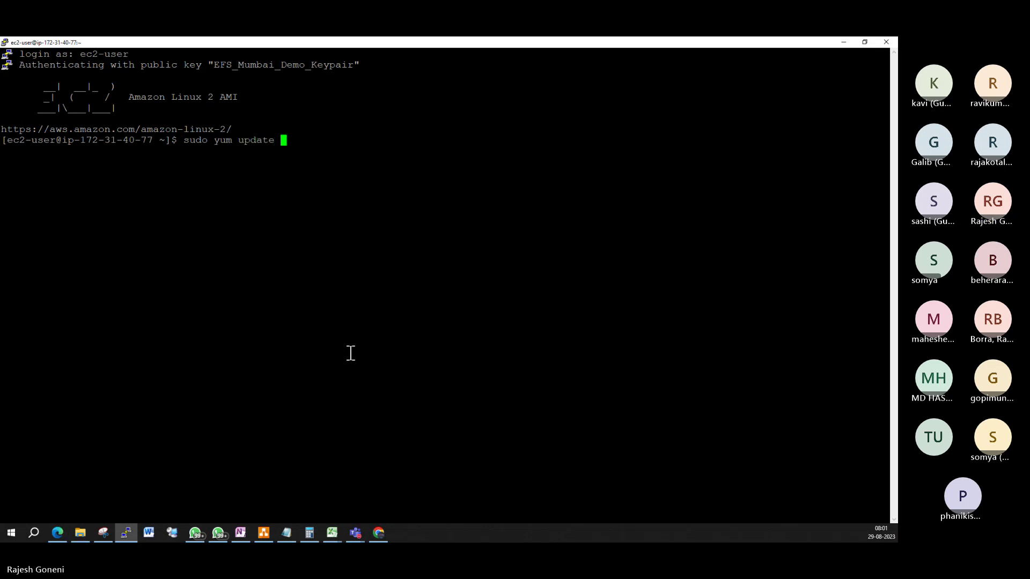
key("Return")
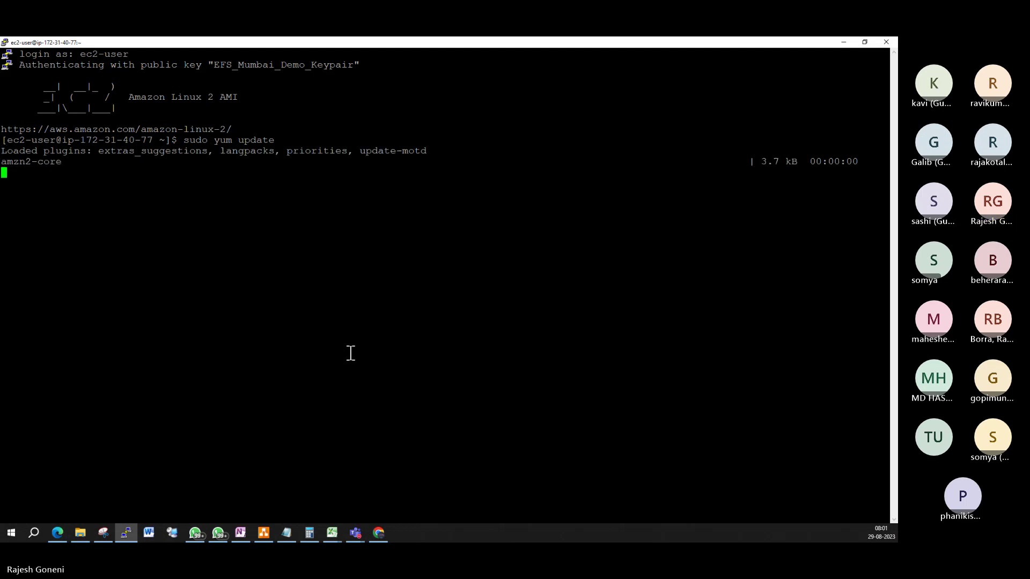
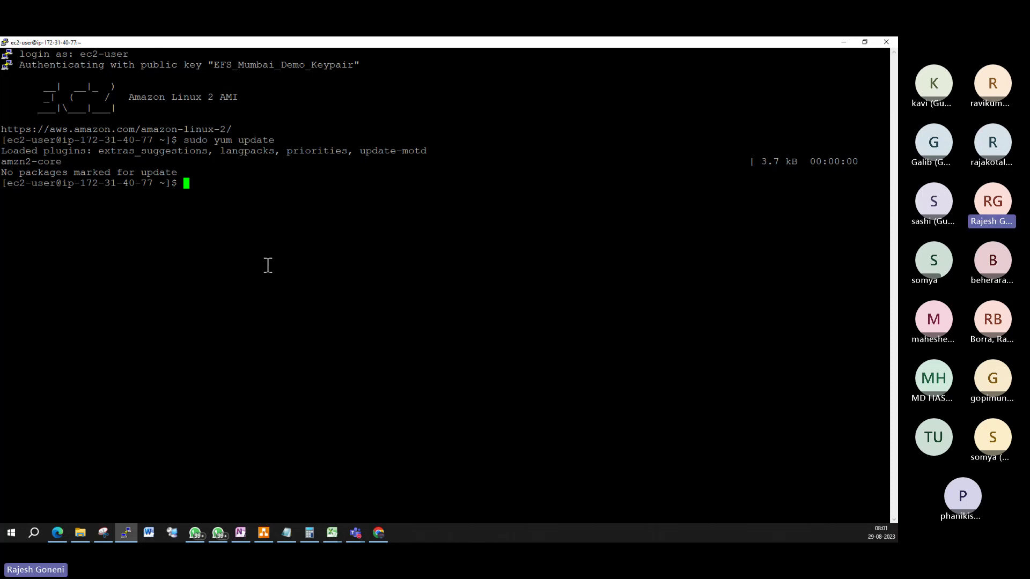
Install the Apache web server on WEB01 with sudo yum install httpd, accepting the package installation.
type("yum i")
key("BackSpace")
key("BackSpace")
key("BackSpace")
key("BackSpace")
key("BackSpace")
type("sud")
type("o su")
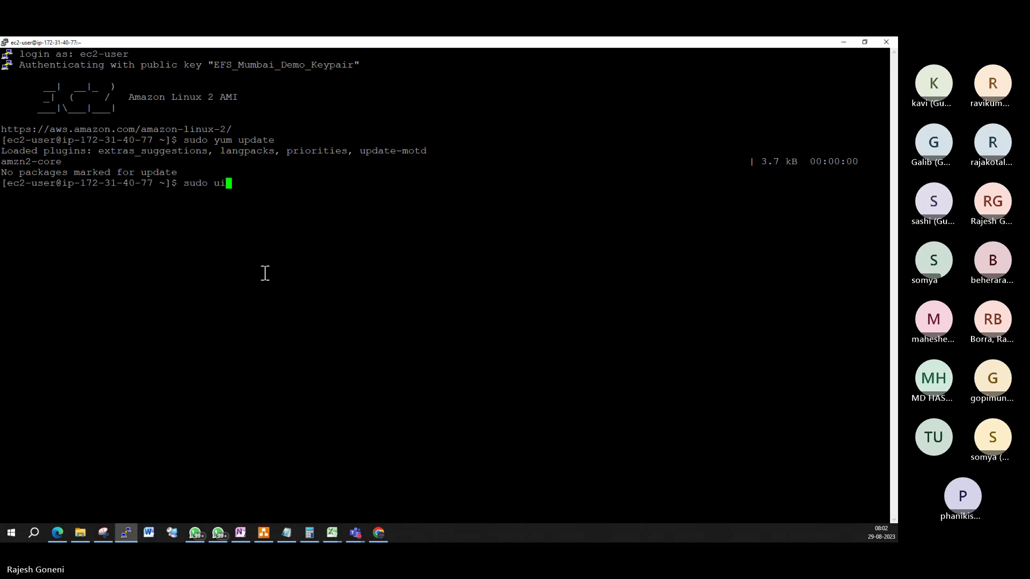
key("BackSpace")
key("BackSpace")
type("yum")
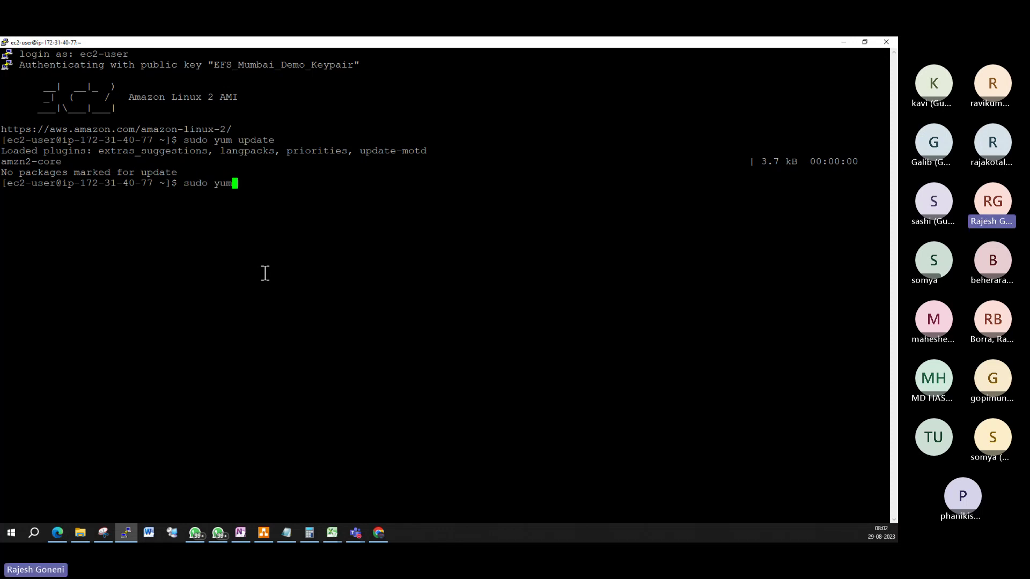
type(" install httpd")
key("Return")
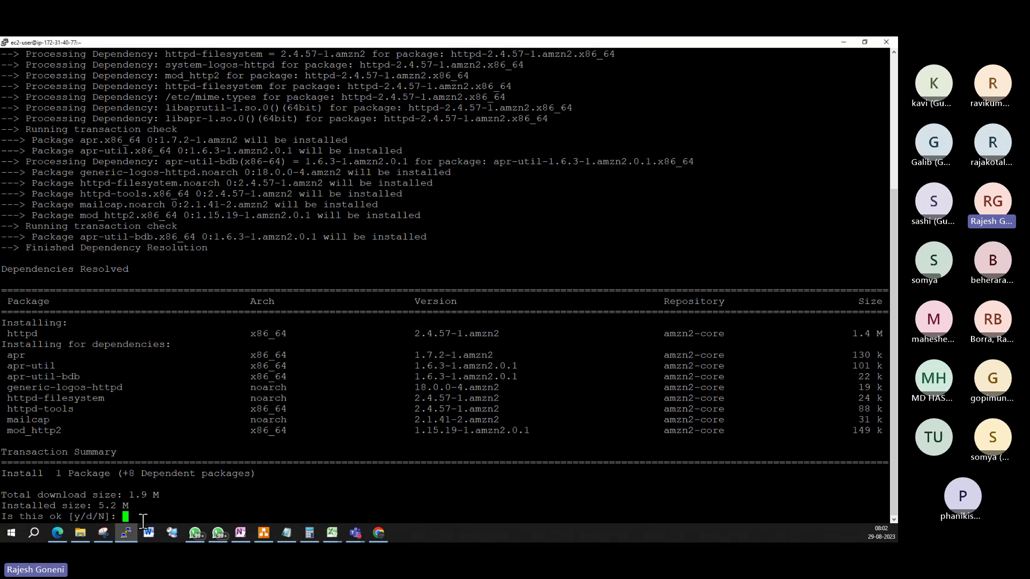
type("y")
key("Return")
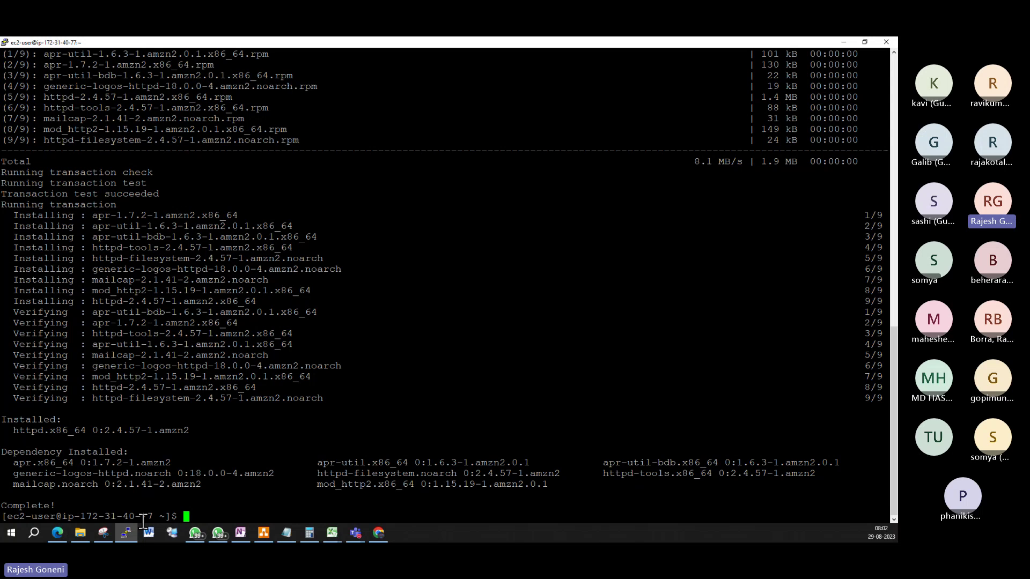
Check the status of the Apache service on WEB01 with service httpd status.
type("services")
key("BackSpace")
type("ht")
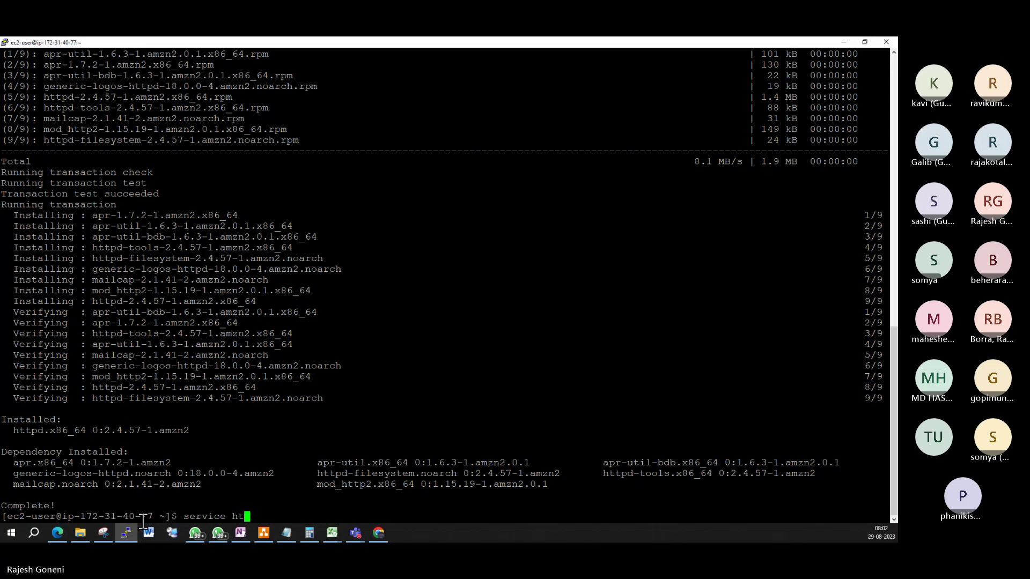
type("tpd status")
key("Return")
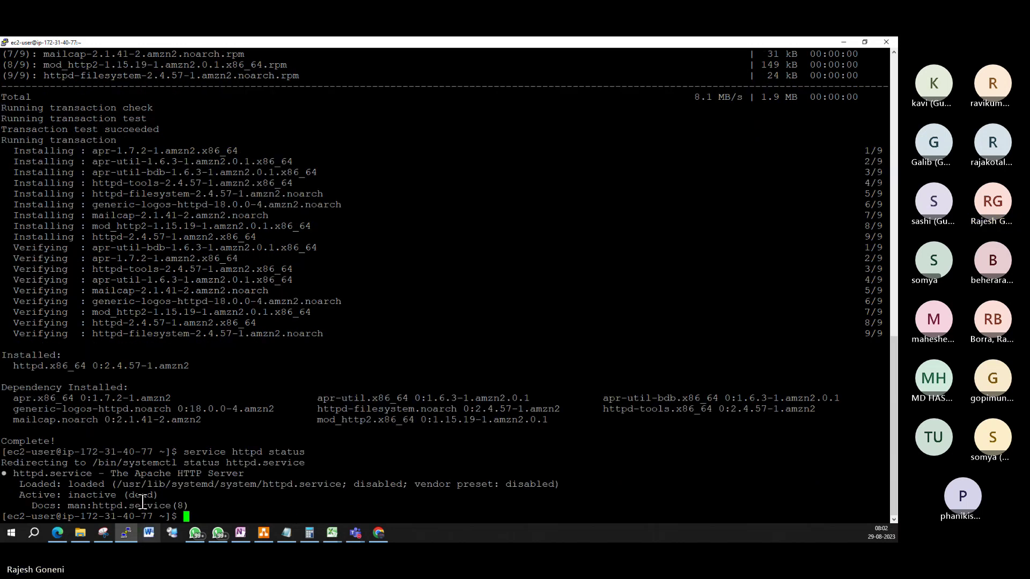
left_click_drag(164, 495, 15, 494)
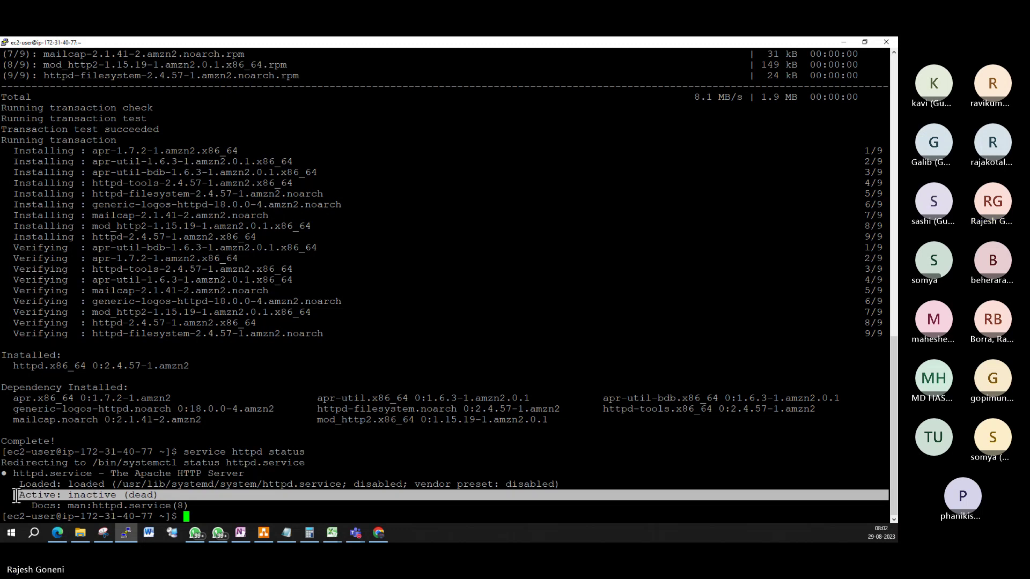
left_click(200, 516)
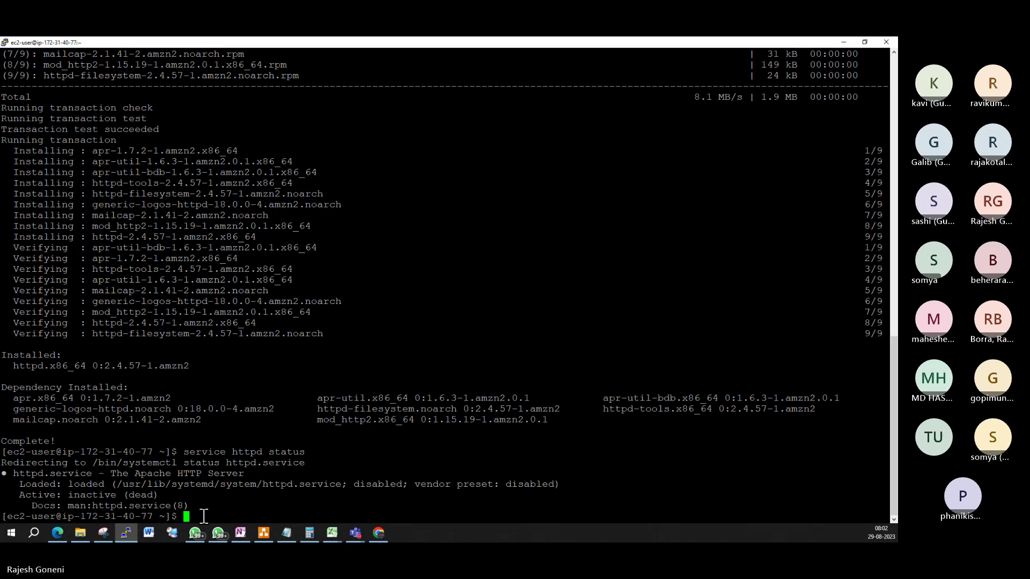
Try to start the Apache service without elevated privileges by running service httpd start.
key("Up")
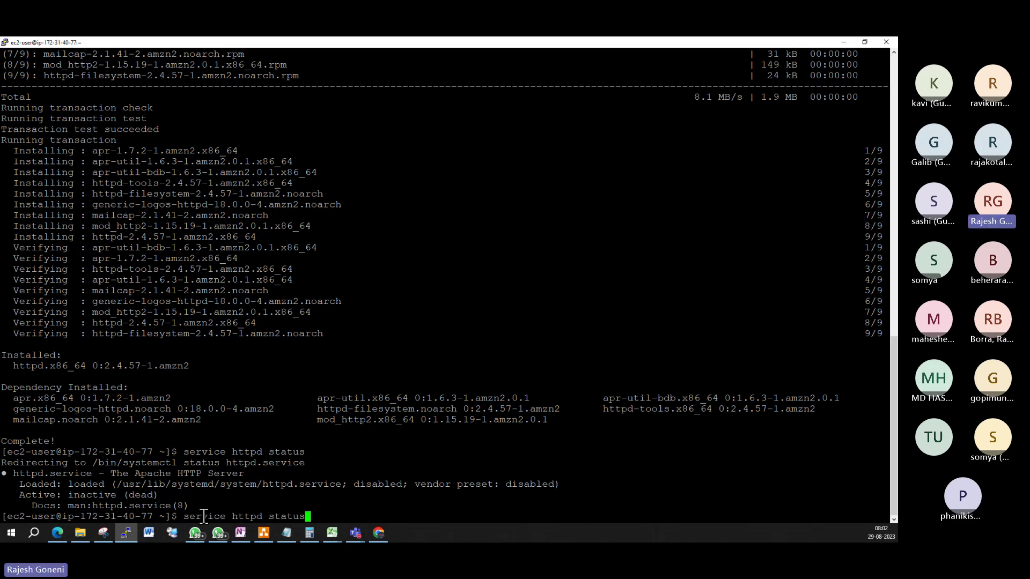
key("BackSpace")
key("BackSpace")
key("BackSpace")
key("BackSpace")
type("art")
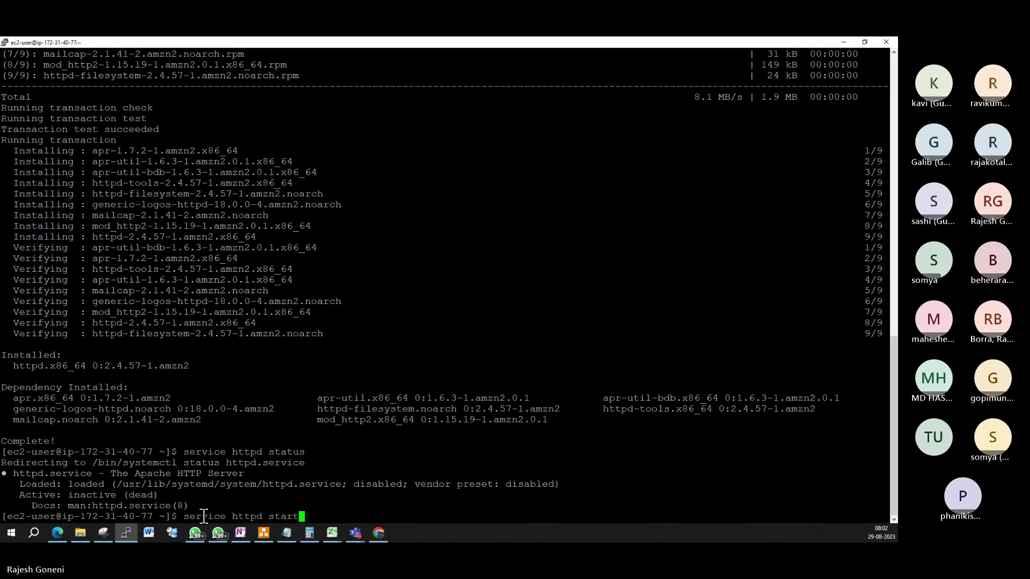
key("Return")
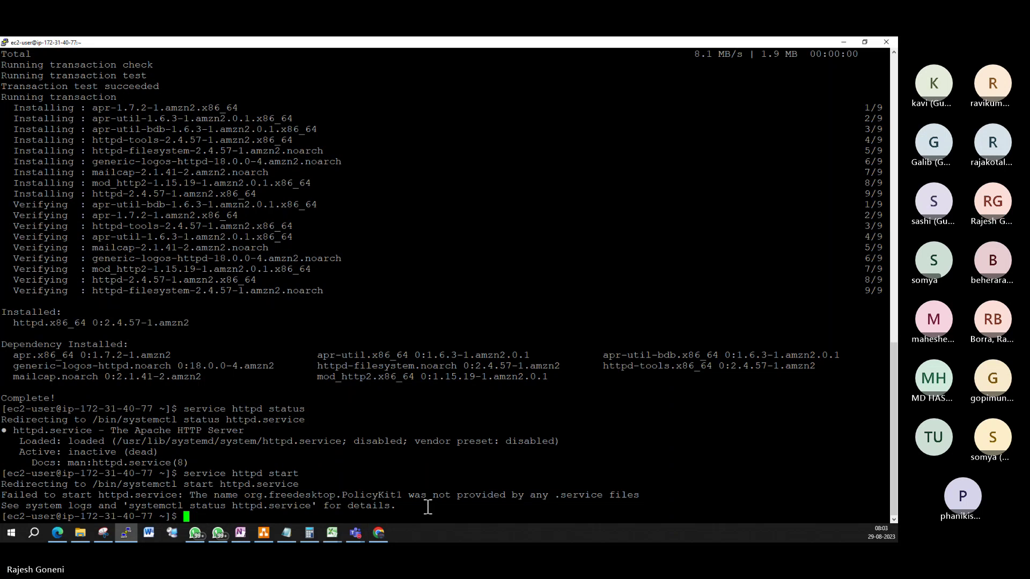
Clear the terminal and start the Apache service as superuser with sudo service httpd start.
type("clear")
key("Return")
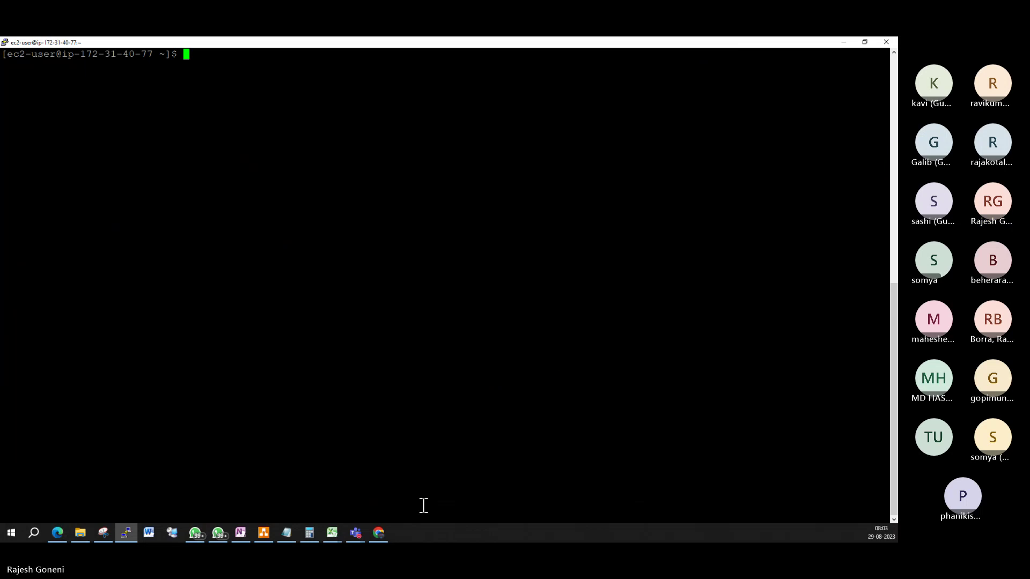
type("sudo service htt")
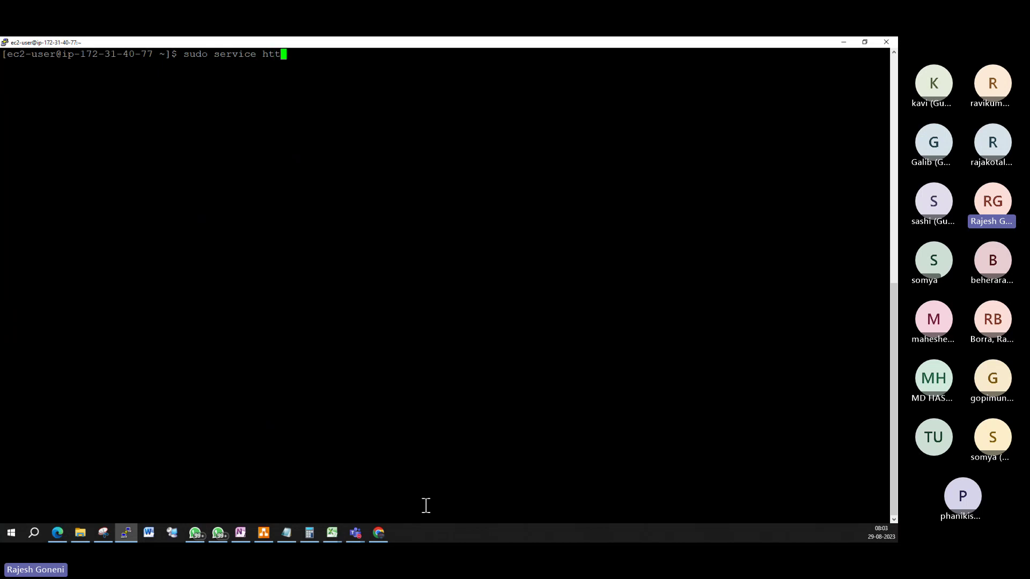
type("pd start")
key("Return")
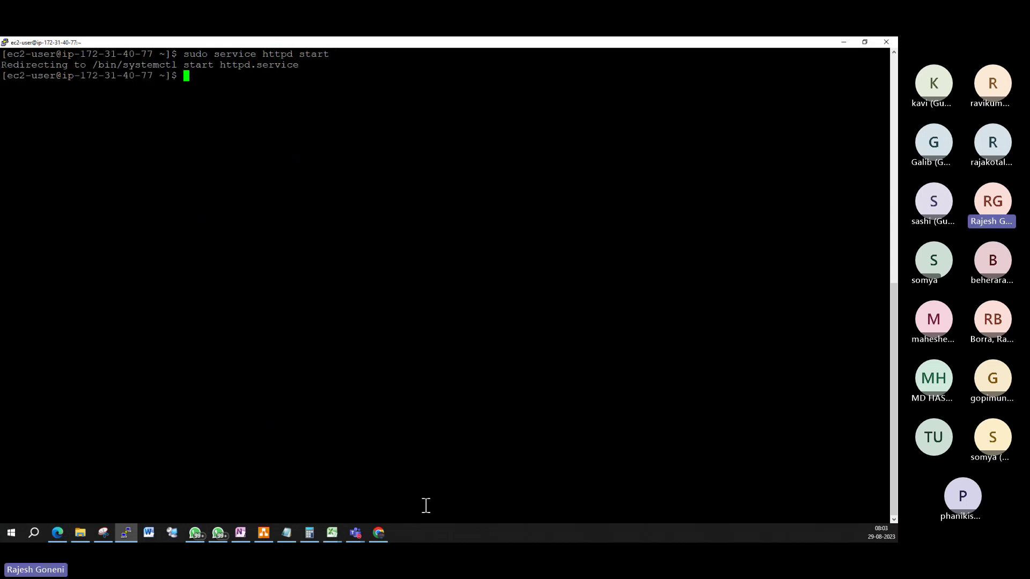
Check the status of the httpd service by running sudo service httpd status, and examine its active state.
left_click_drag(1, 63, 301, 69)
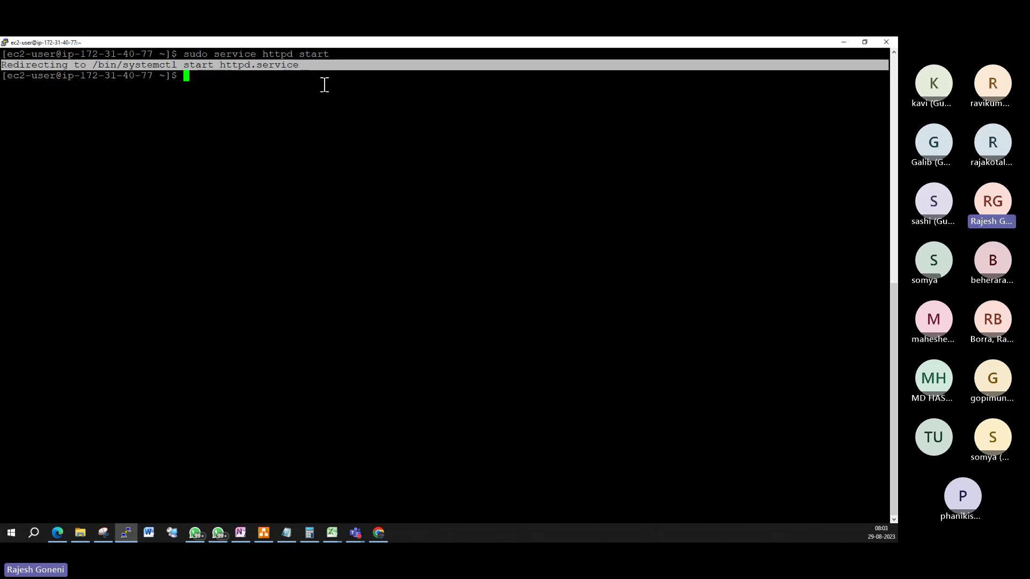
left_click(282, 75)
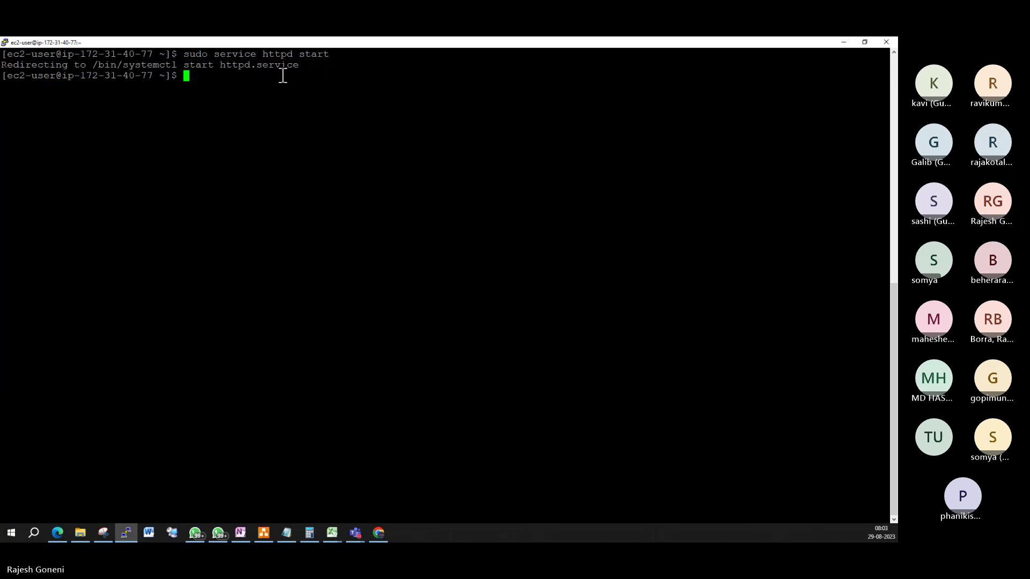
key("Up")
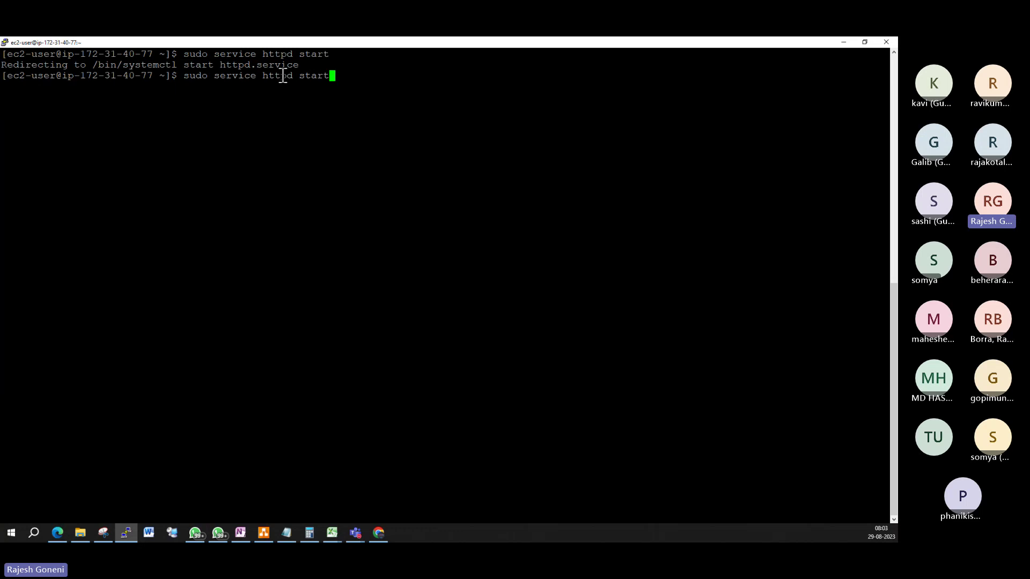
key("BackSpace")
key("BackSpace")
type("tus")
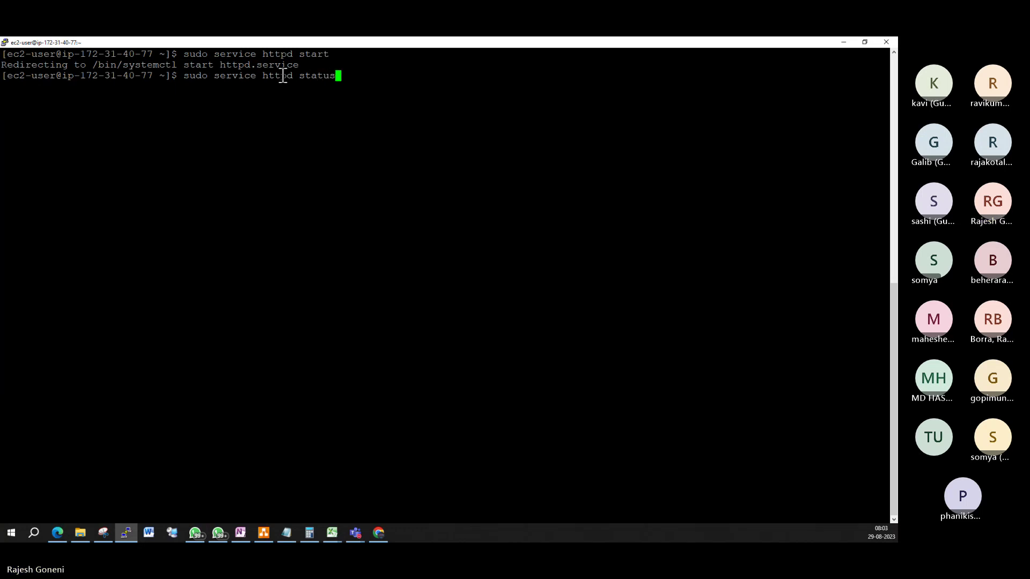
key("Return")
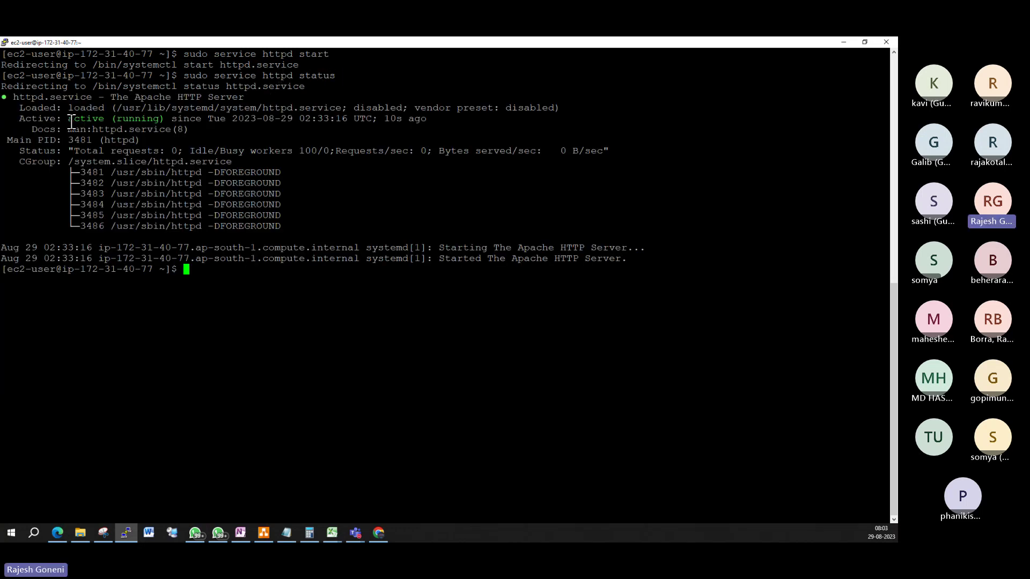
left_click_drag(63, 119, 161, 116)
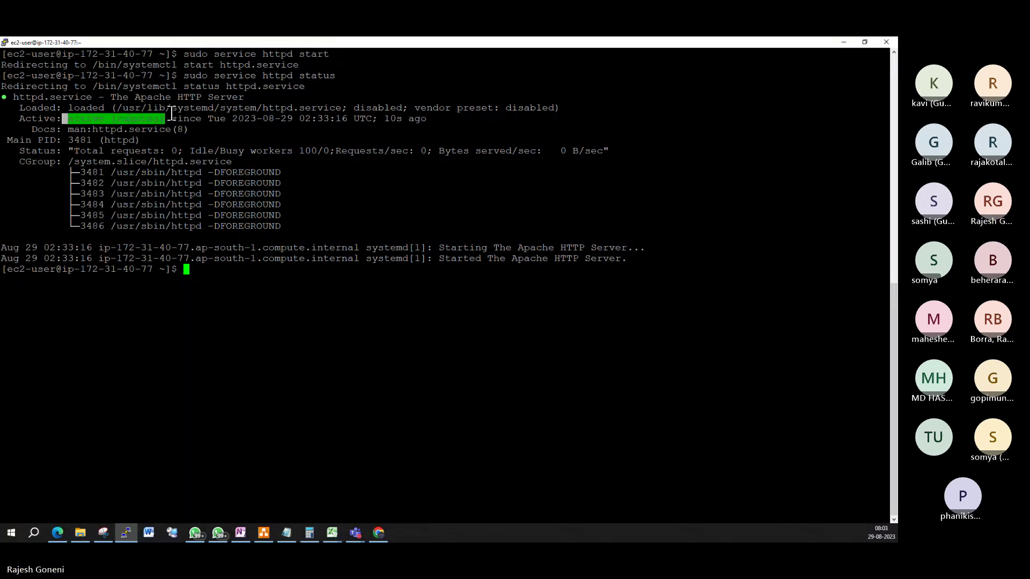
left_click(215, 271)
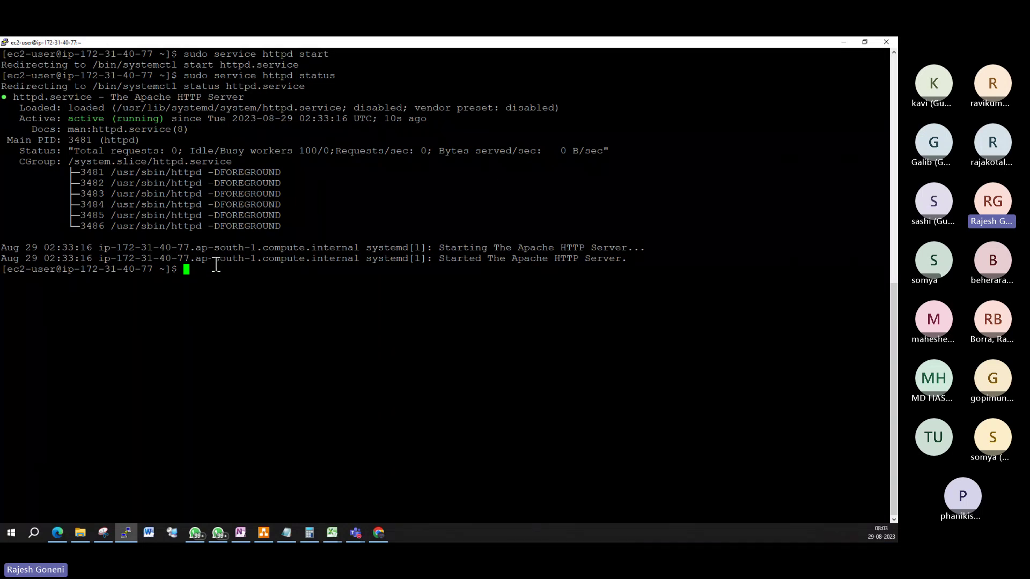
Enable the httpd service at boot by running sudo chkconfig httpd on.
type("chkco")
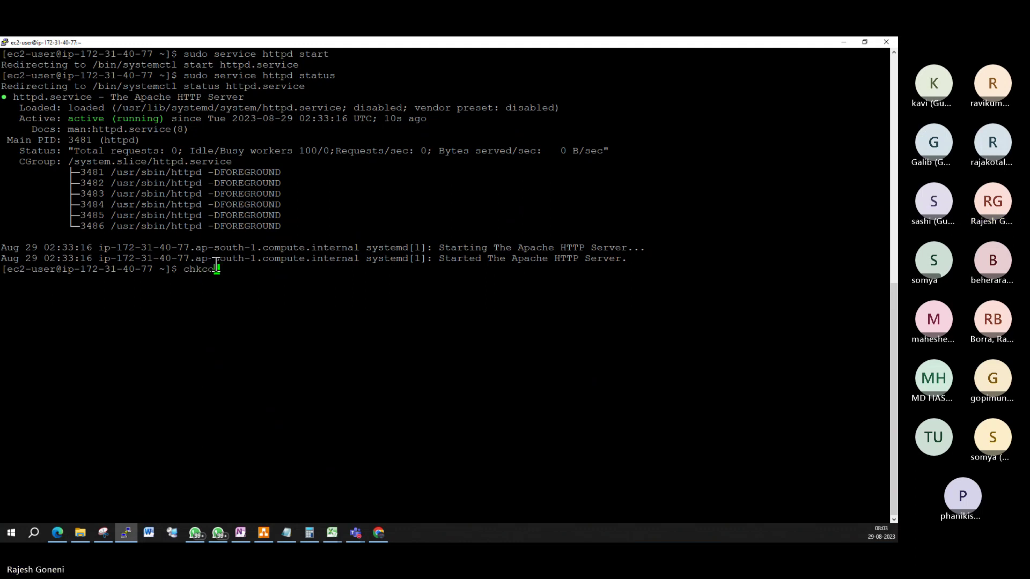
type("nfig ")
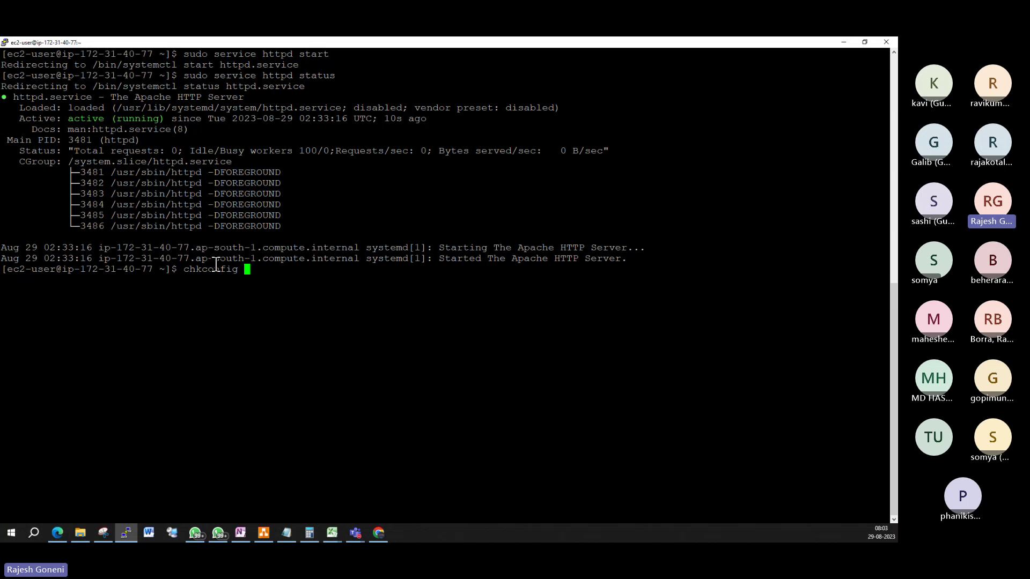
type("httpd on")
key("Left")
key("Left")
key("Left")
key("Left")
key("Left")
key("Left")
key("Left")
key("Left")
key("Left")
key("Left")
key("Left")
key("Left")
key("Left")
key("Left")
key("Left")
key("Left")
key("Left")
key("Left")
type("su")
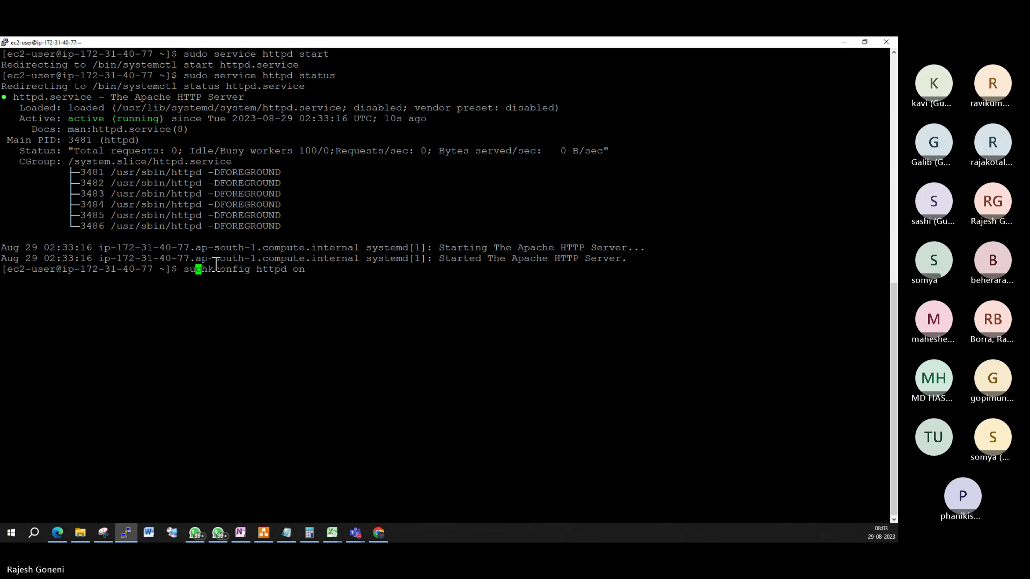
type("do")
key("Return")
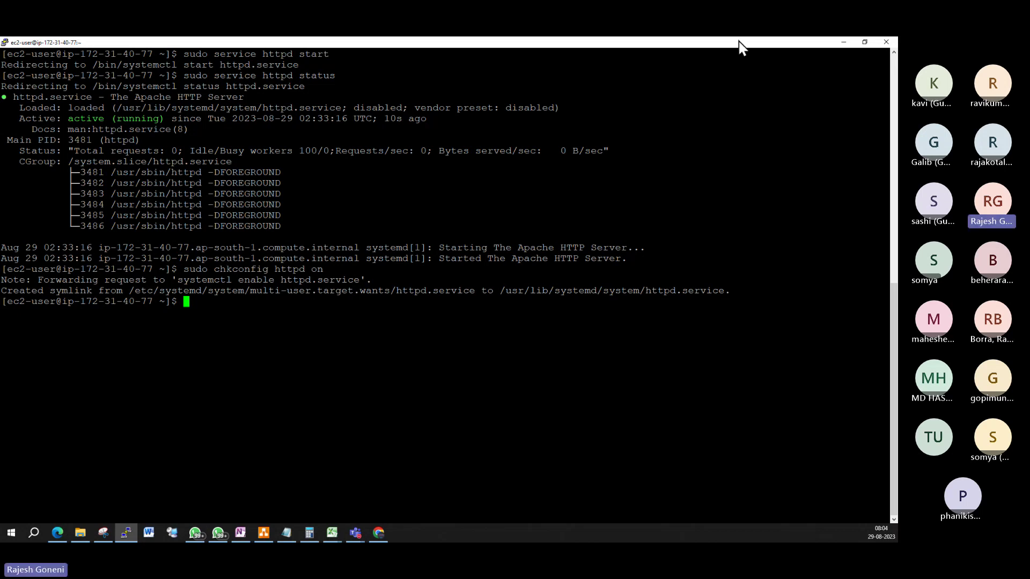
Switch to Chrome, reload the page at 13.126.231.6, and highlight the web content directory path for administrators.
left_click(843, 42)
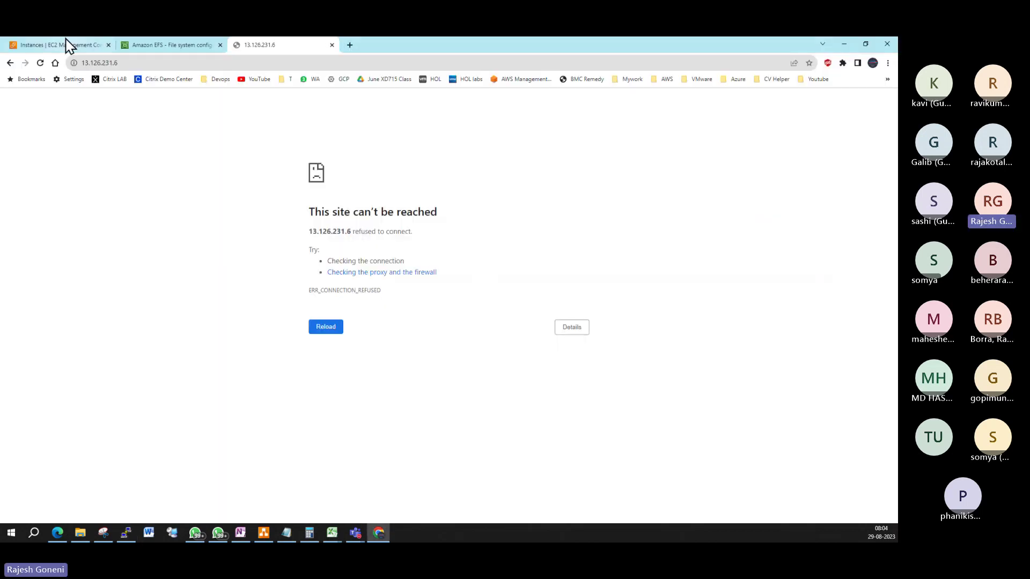
left_click(146, 63)
key("Return")
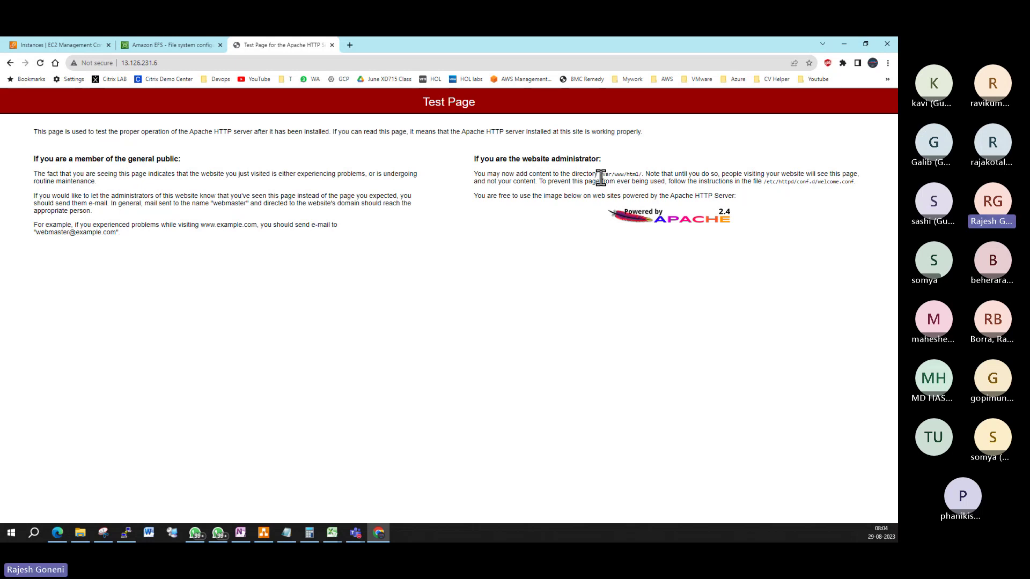
left_click_drag(600, 175, 642, 177)
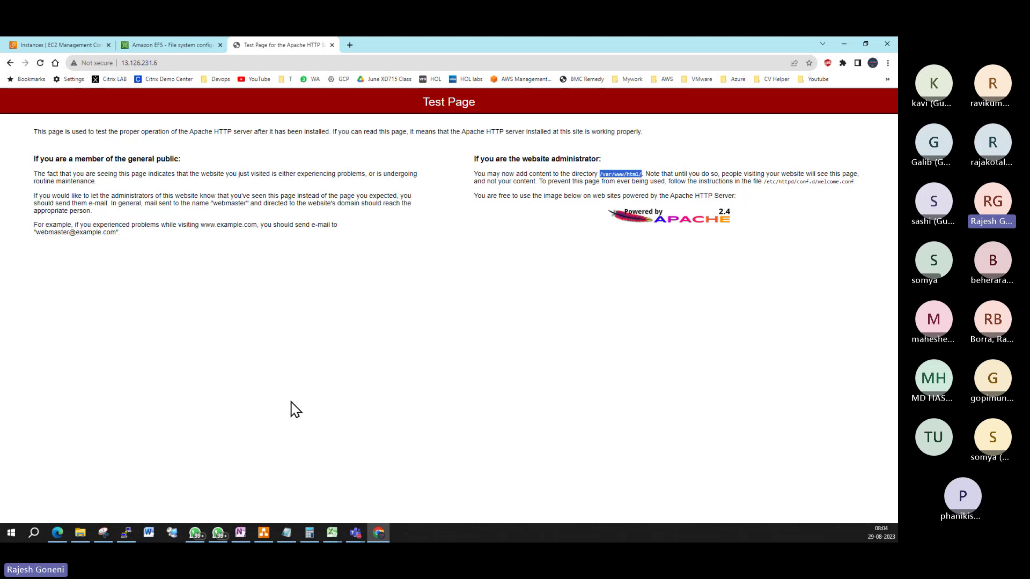
Switch to the PuTTY terminal, try to change directory with cd \, and print the working directory.
left_click(126, 532)
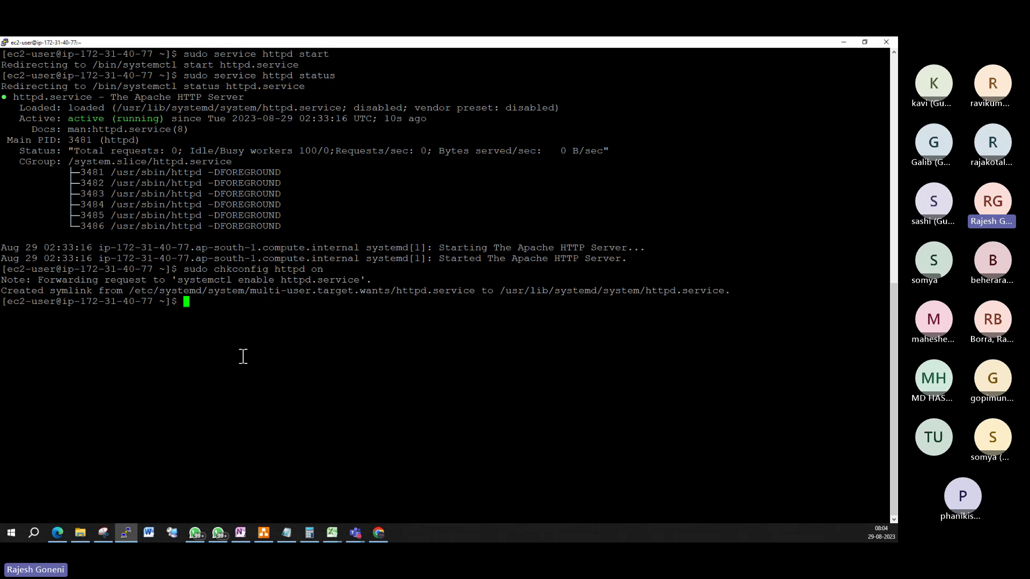
type("cd \\")
key("Return")
key("Return")
key("Return")
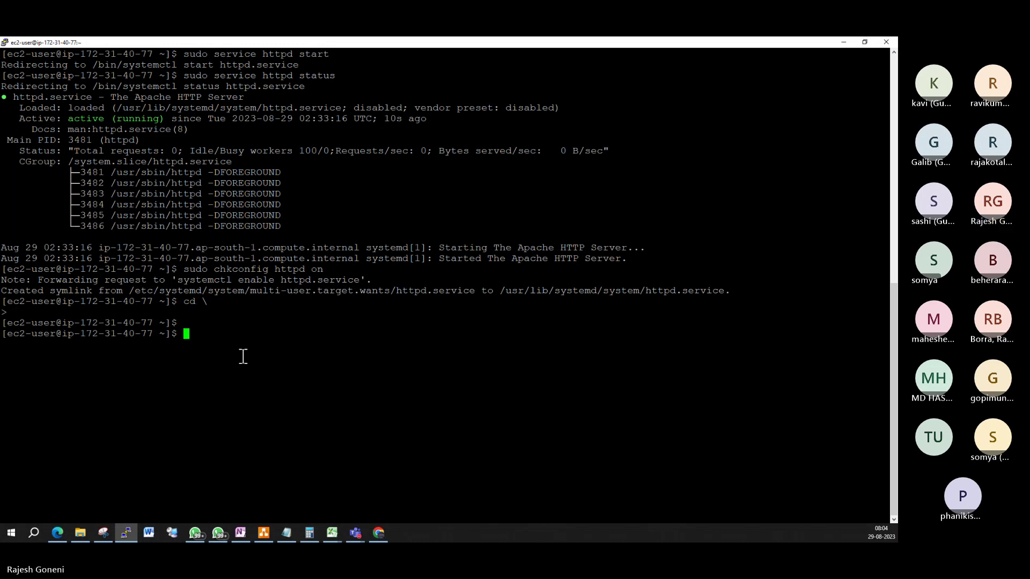
type("pwd")
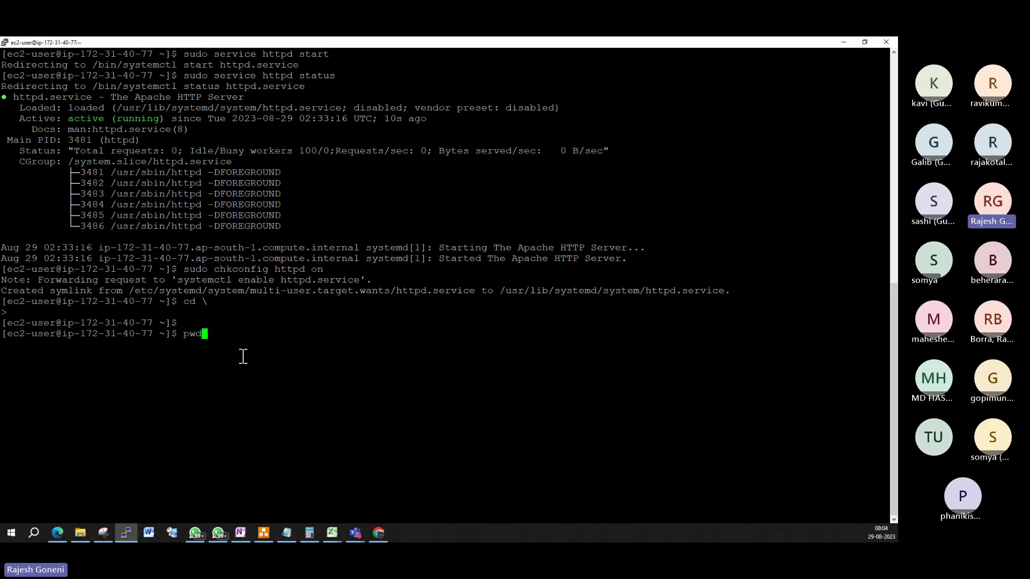
key("Return")
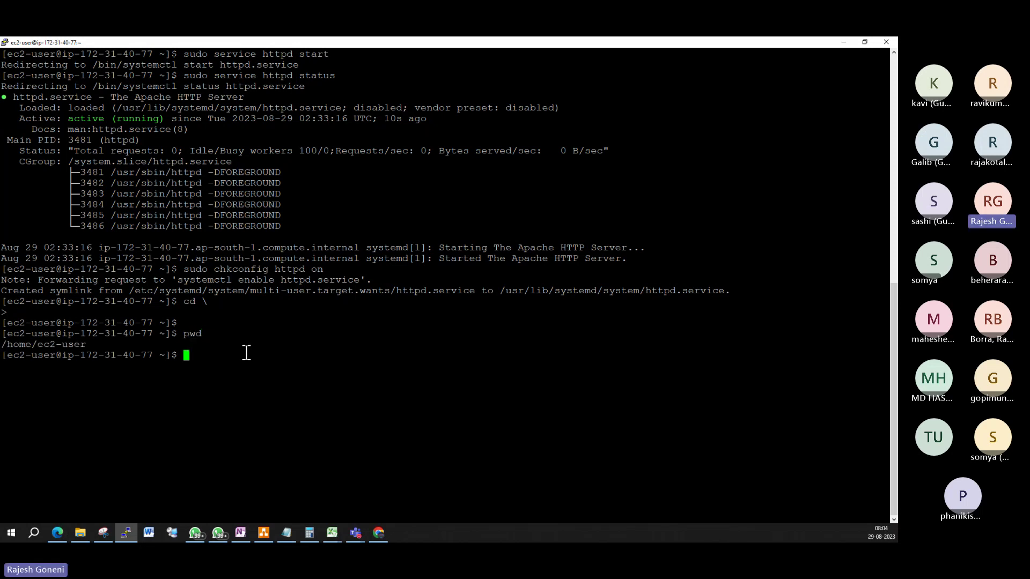
Try to move up one directory with cd.. and run cd without an argument.
type("cd..")
key("Return")
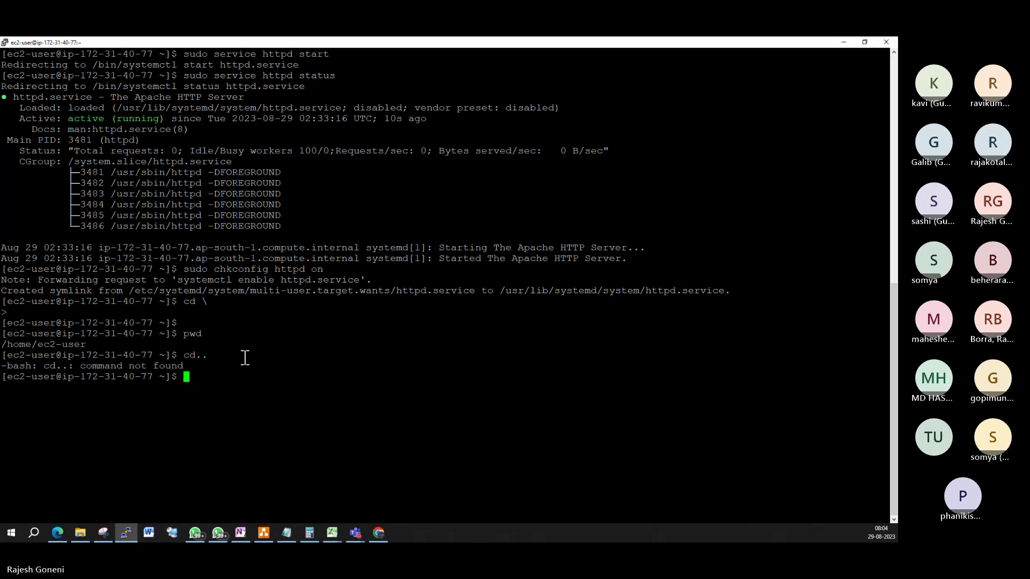
key("Up")
key("BackSpace")
key("BackSpace")
key("Return")
Move up two directory levels to the root with cd .. and print the working directory.
type("cd .")
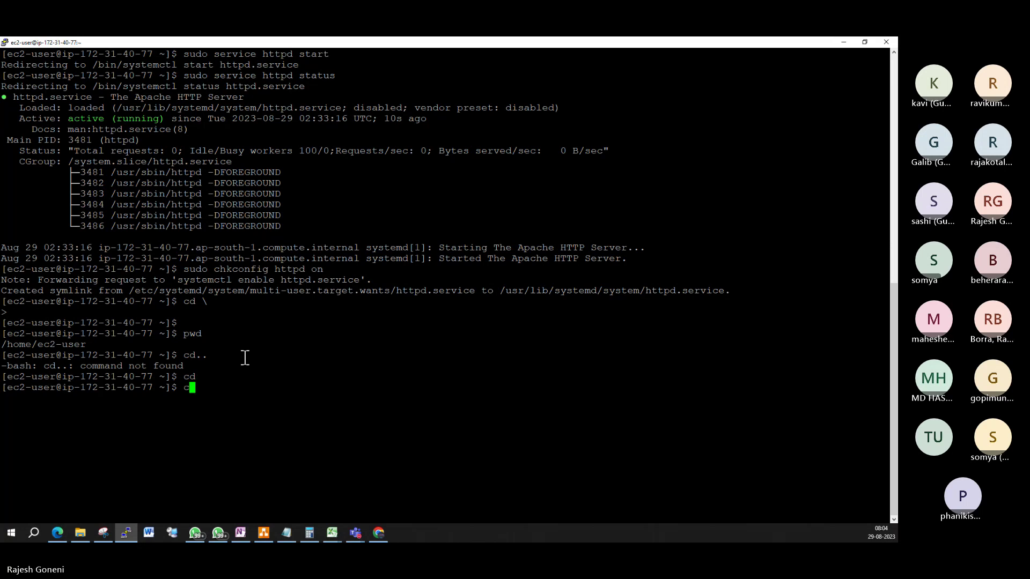
type(".")
key("Return")
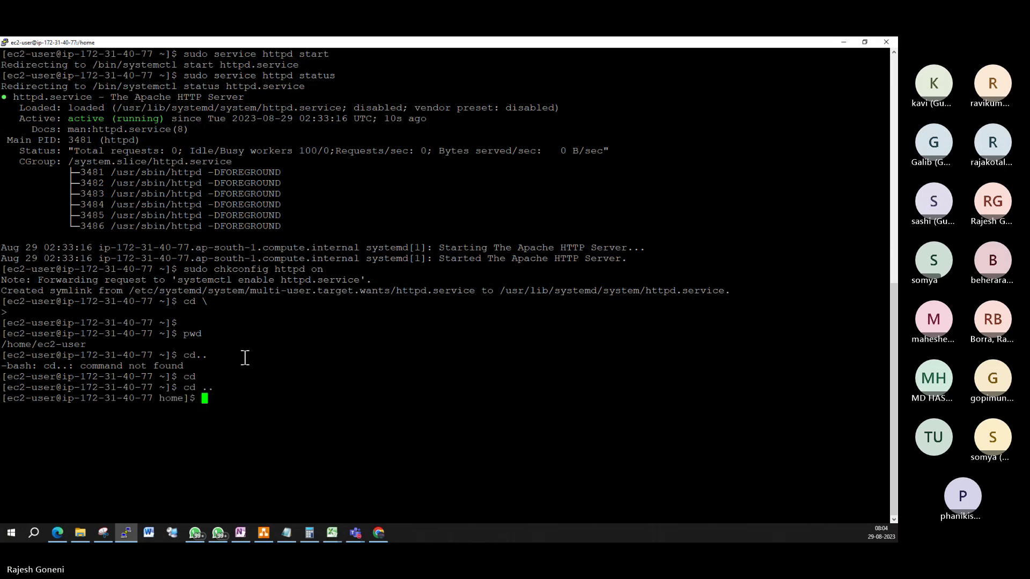
type("cd")
type("..")
key("Return")
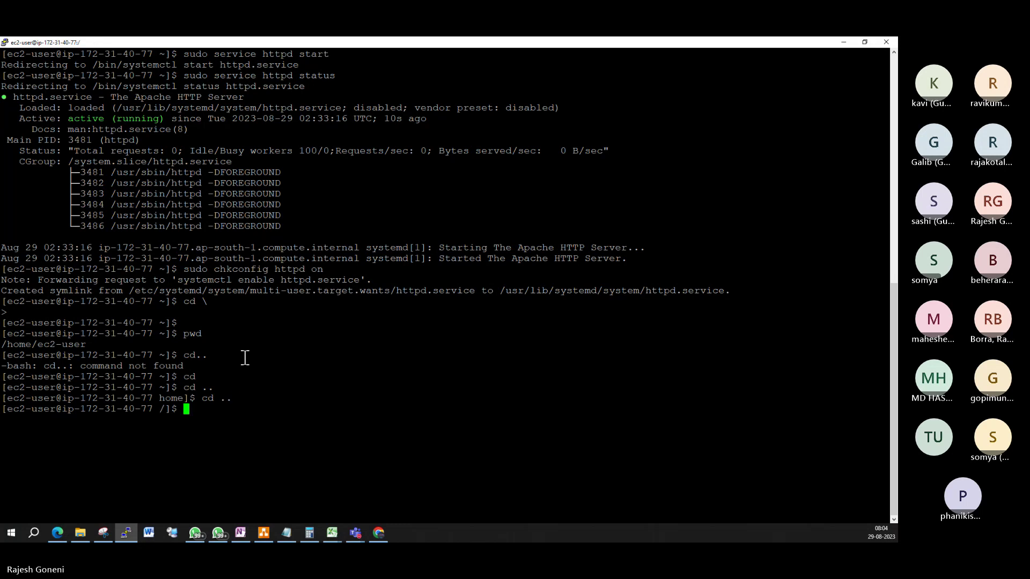
type("pw")
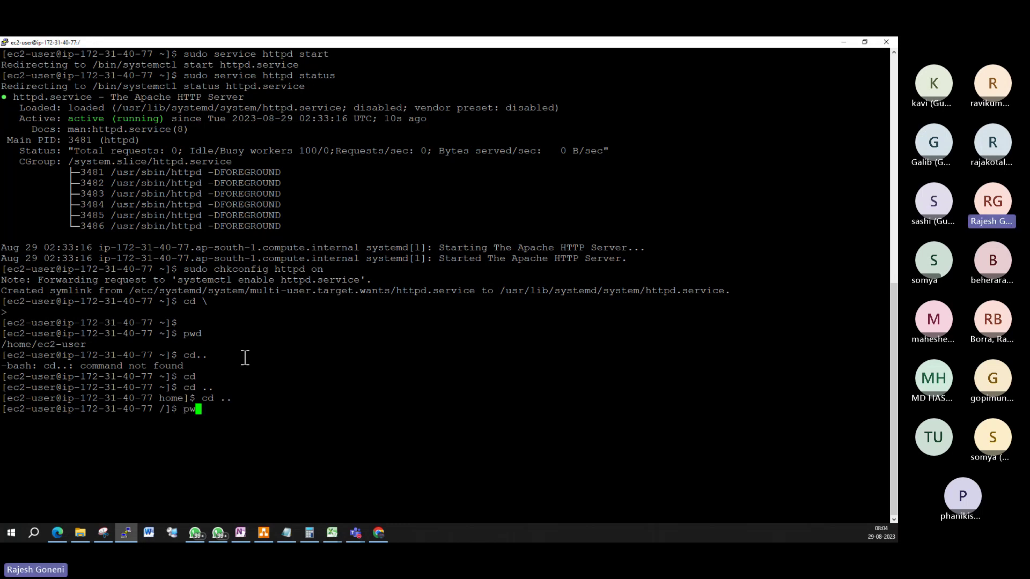
type("d")
key("Return")
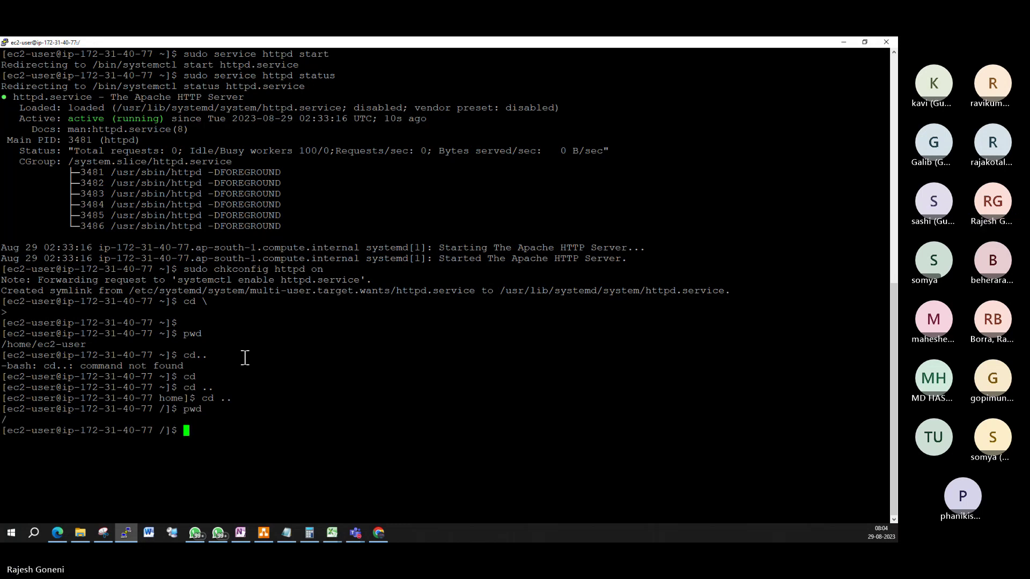
triple_click(3, 420)
left_click(186, 436)
Change into var/, www/ and html/ in turn, and list the contents of the html directory.
type("cd var/")
key("Return")
type("cd ")
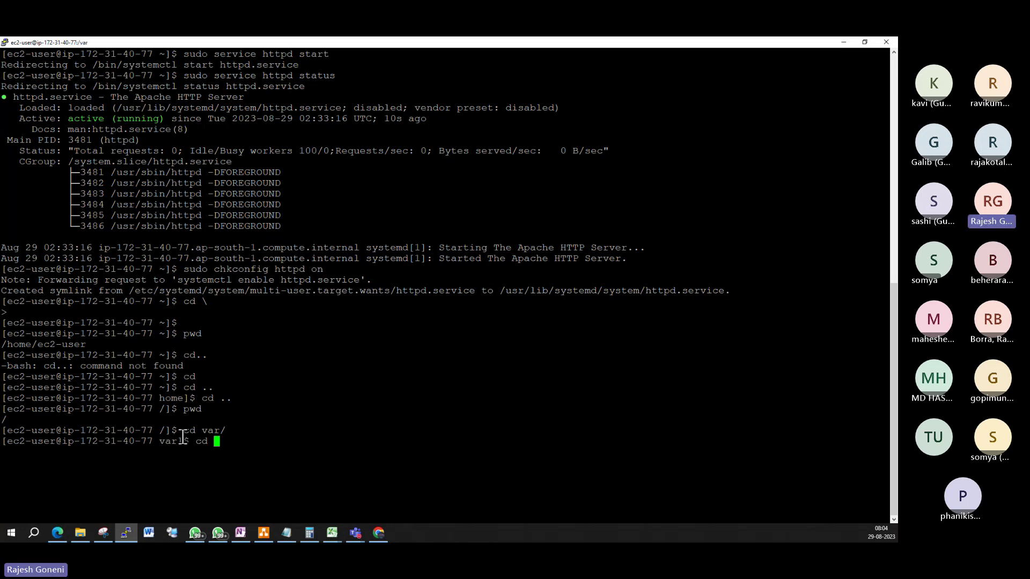
type("www/")
key("Return")
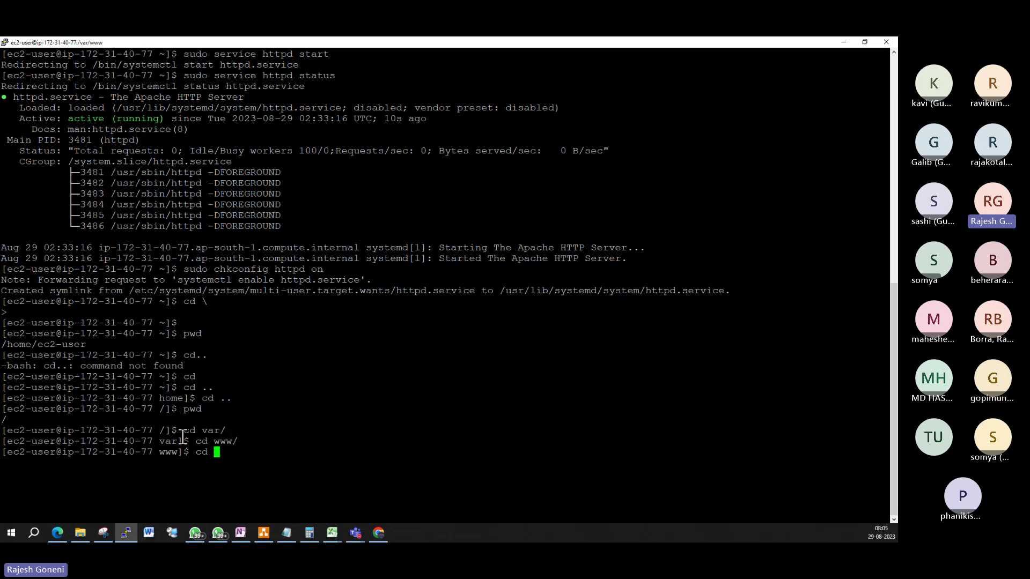
type("cd html/")
key("Return")
key("Return")
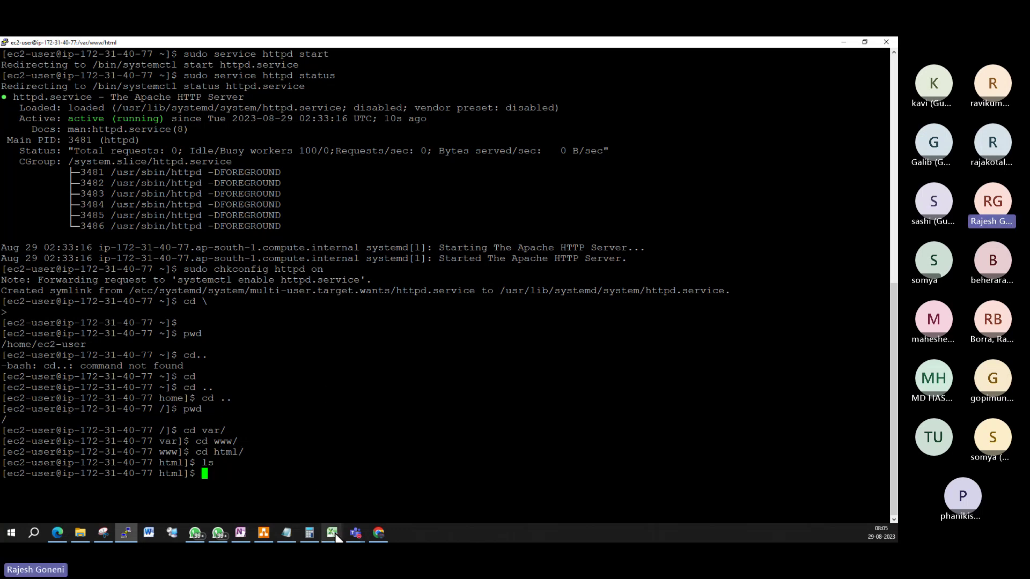
Switch to diagrams.net and add a text label below the Availability Zone-1a box.
left_click(263, 533)
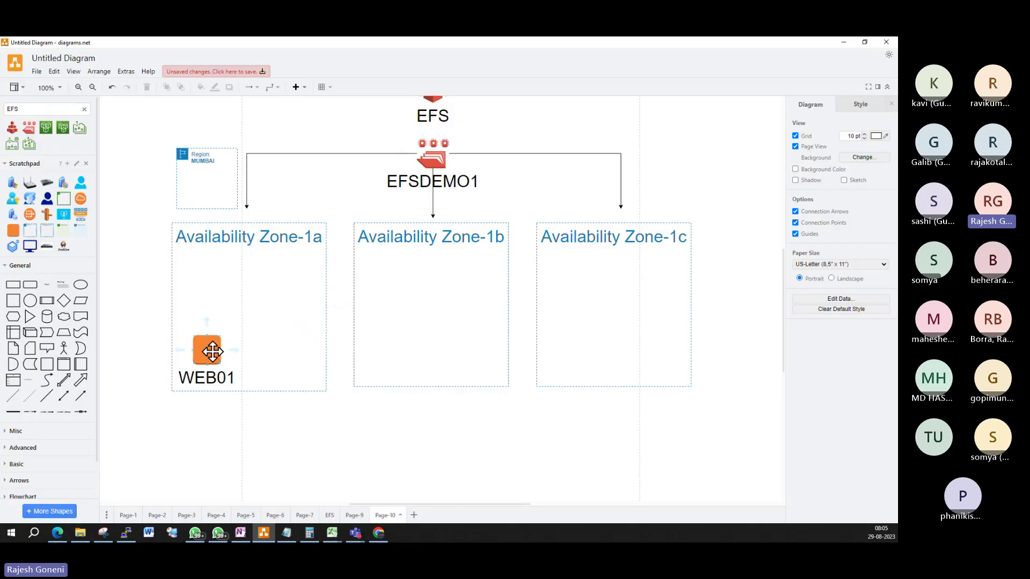
mouse_move(16, 295)
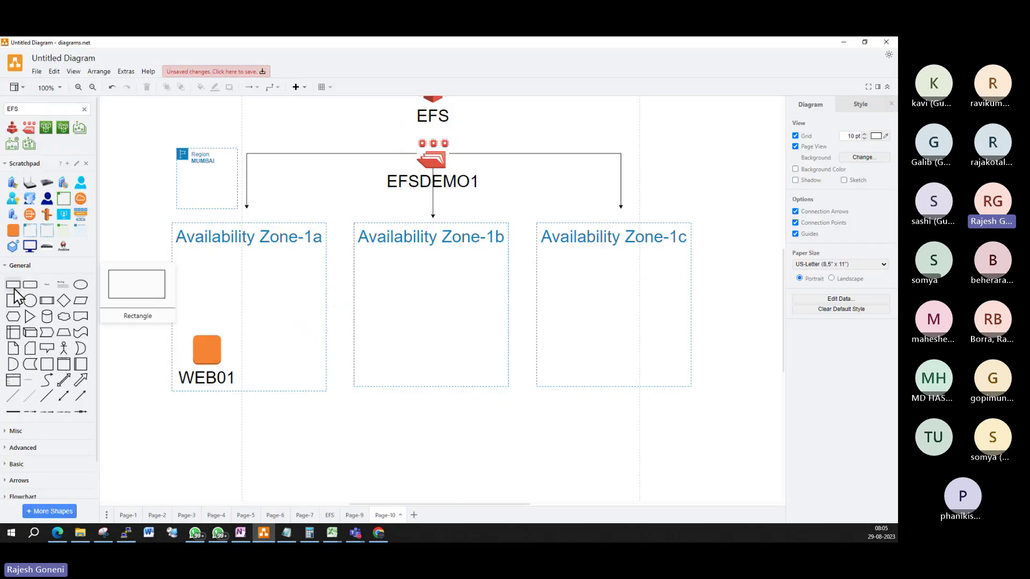
double_click(241, 453)
left_click(241, 426)
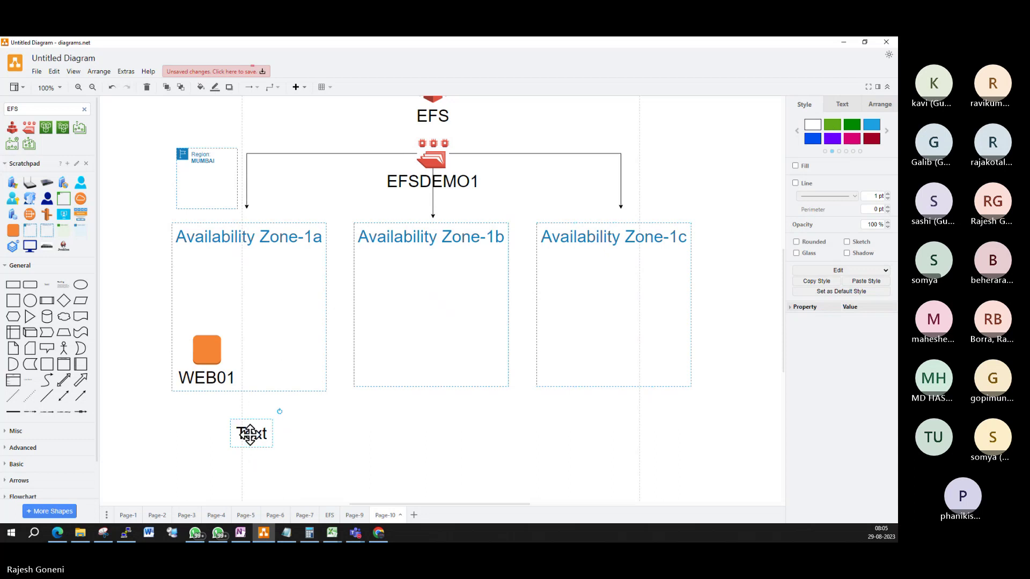
Reduce the font size of the new text label to 15 pt.
double_click(252, 432)
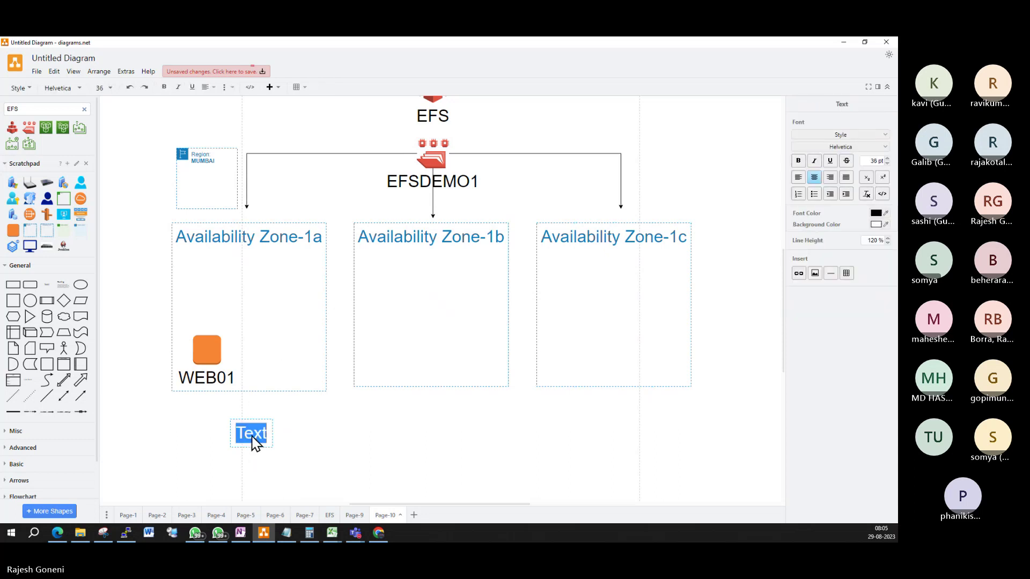
left_click(888, 163)
left_click(888, 163)
left_click(888, 163)
left_click(887, 164)
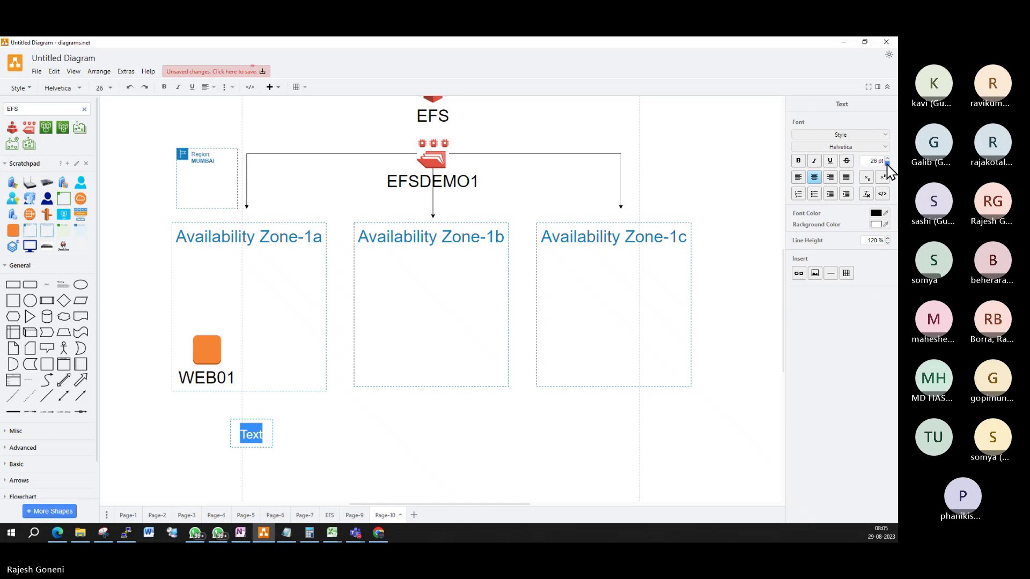
left_click(888, 164)
left_click(887, 164)
left_click(888, 163)
left_click(887, 164)
Replace the new label's placeholder text with /var/www/html and select the label.
key("BackSpace")
type("/")
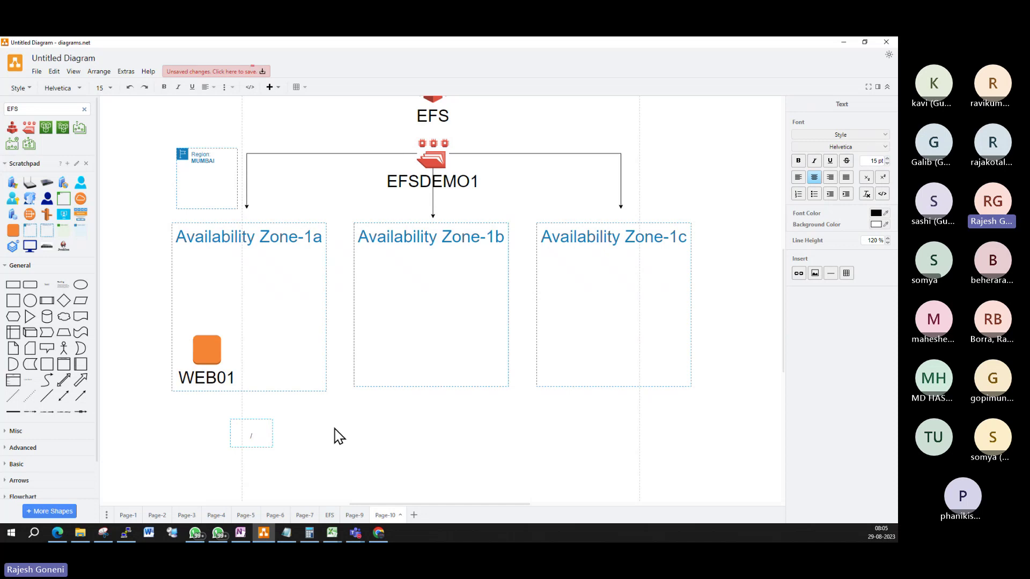
type("var/www/html")
left_click(298, 447)
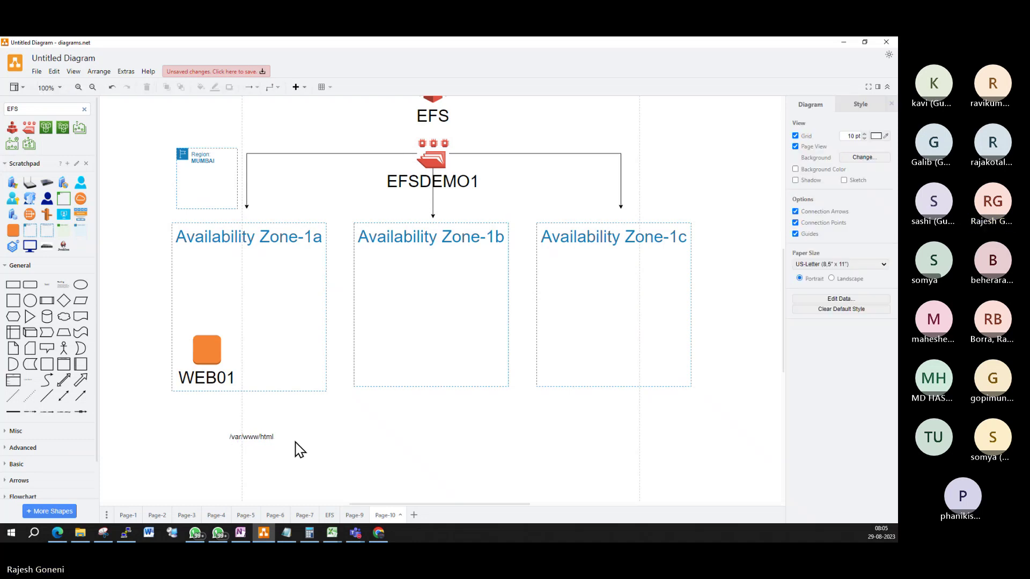
left_click(267, 439)
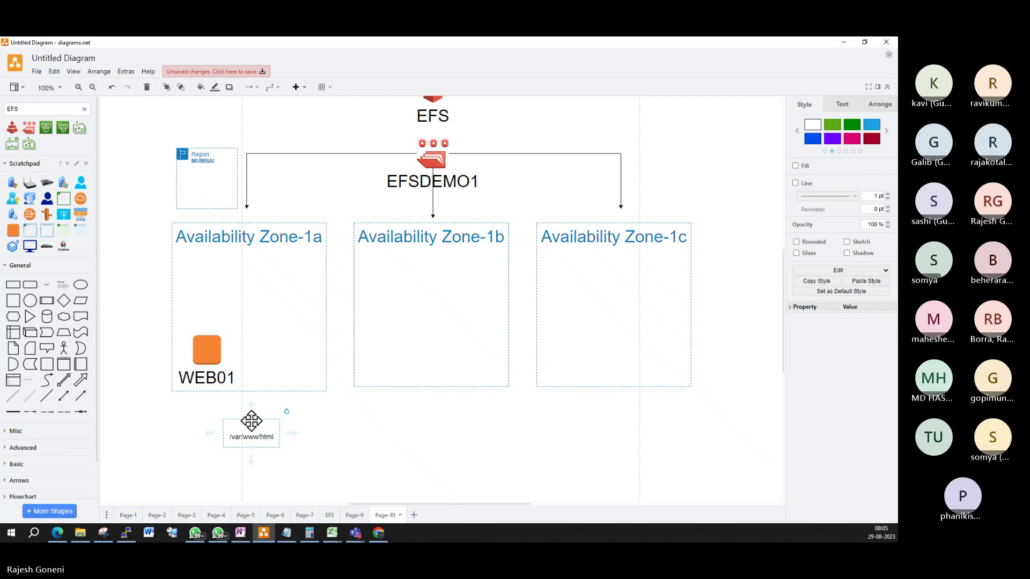
Fill the /var/www/html label with light blue and move it beside the WEB01 icon in Availability Zone-1a.
left_click(875, 126)
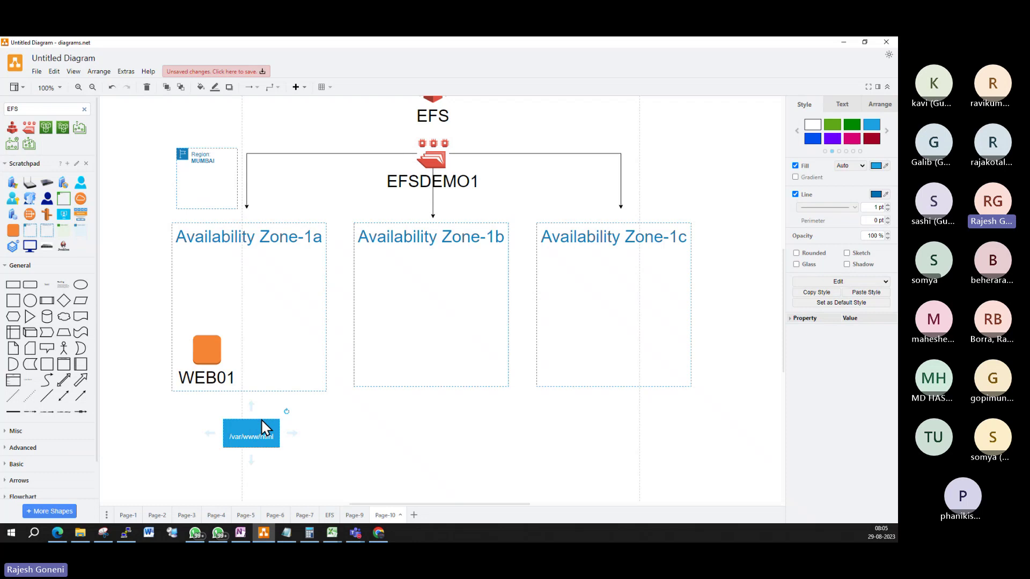
left_click(278, 462)
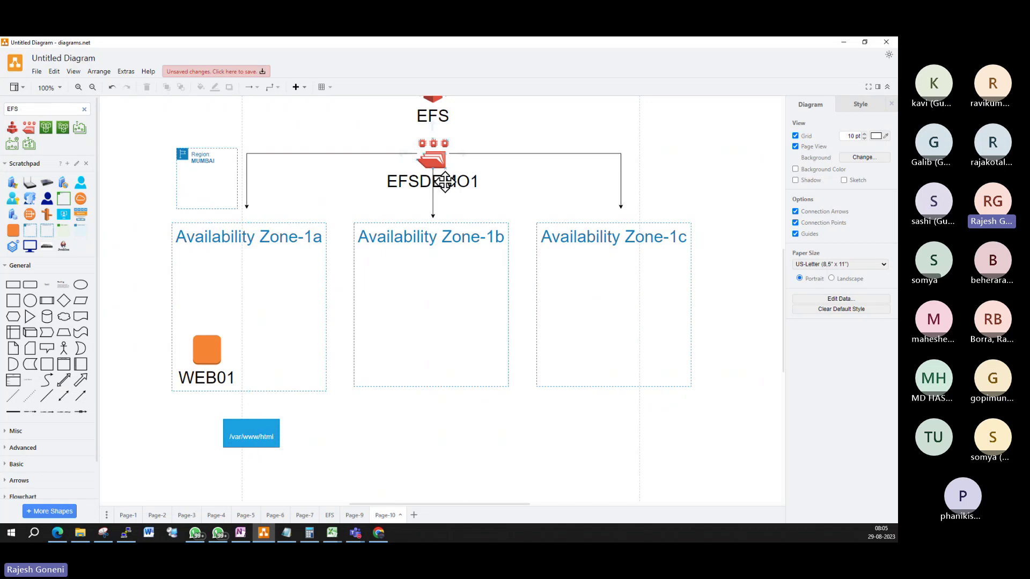
left_click_drag(249, 430, 264, 347)
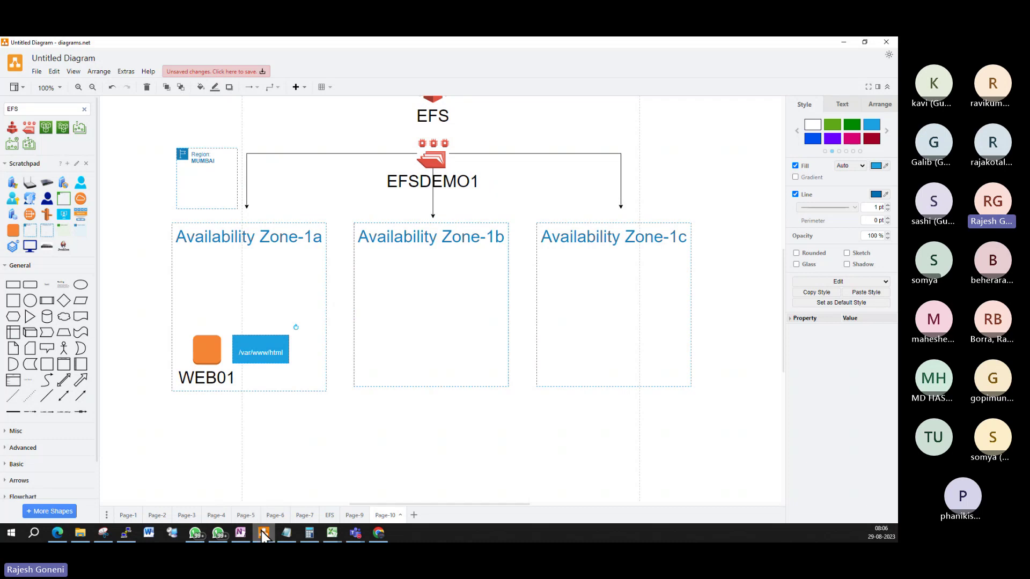
Switch to Chrome and copy the ap-south-1a mount target's IP address, 172.31.42.24, from the efsdemo1 network details.
mouse_move(263, 535)
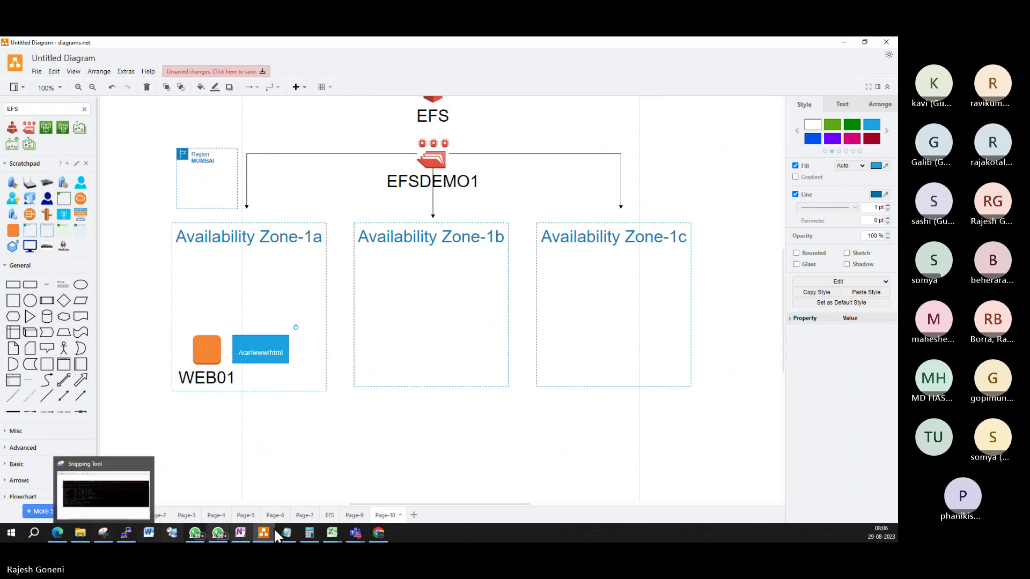
left_click(379, 526)
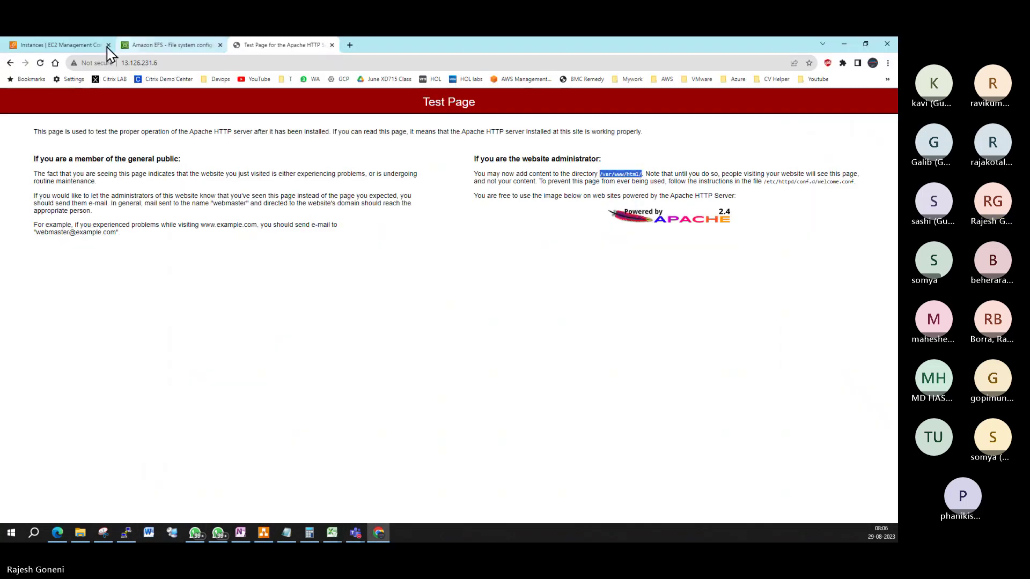
left_click(154, 46)
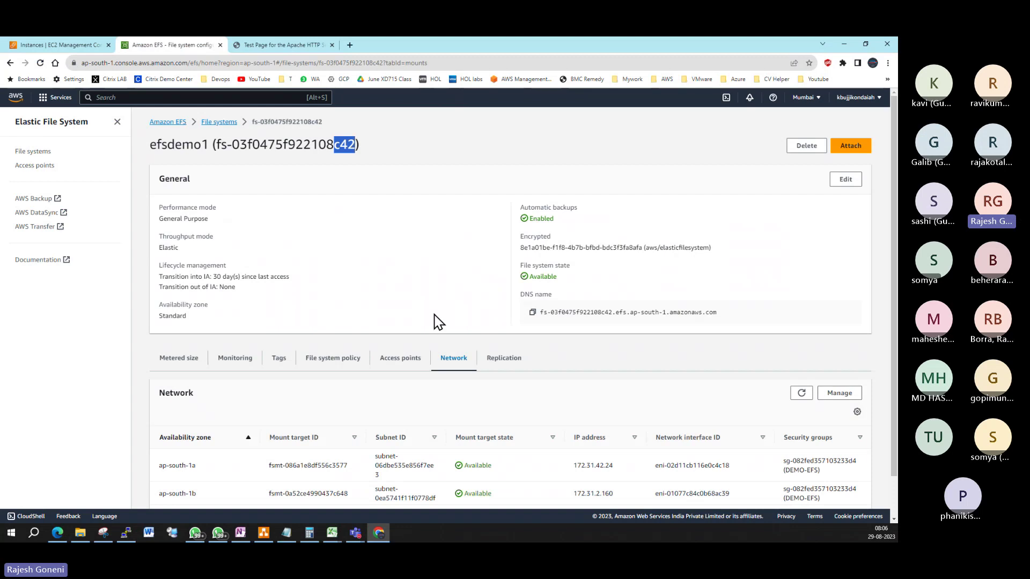
scroll(483, 416, "down", 1)
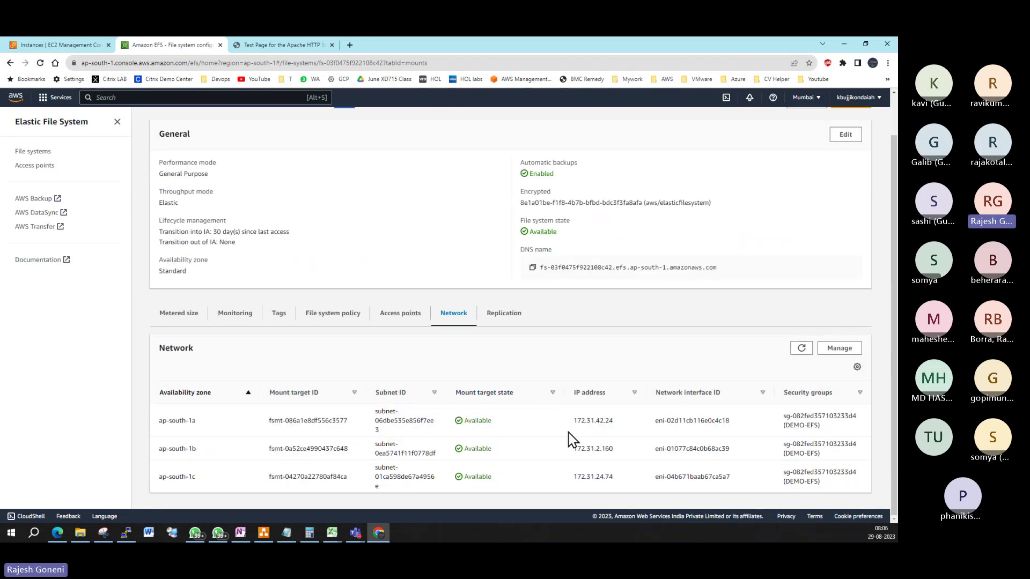
left_click_drag(573, 421, 613, 422)
key("ctrl+c")
Switch back to diagrams.net and add the copied address 172.31.42.24 as a text label below the Availability Zone-1b box.
key("alt+Tab")
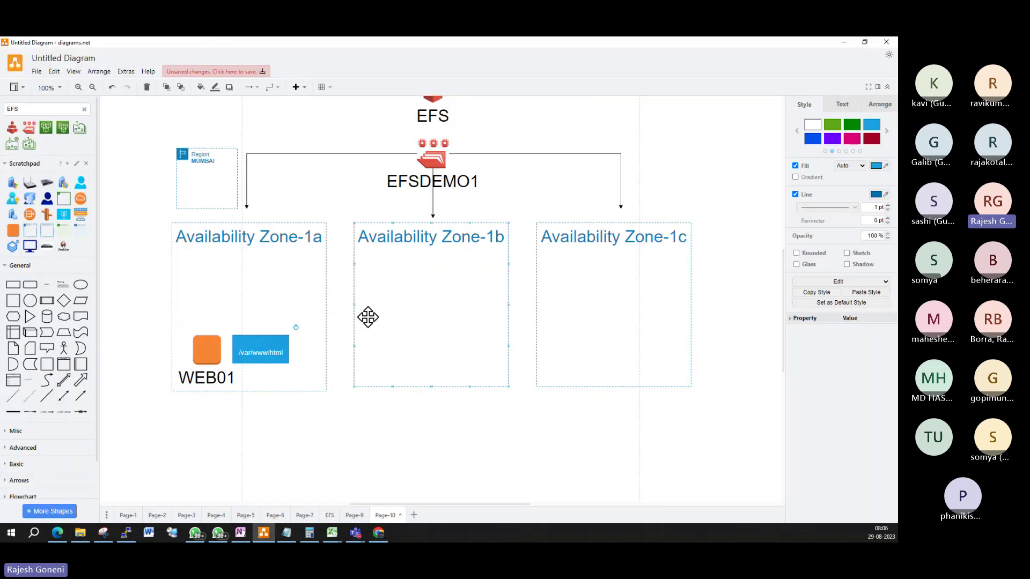
double_click(374, 454)
key("ctrl+v")
left_click(475, 456)
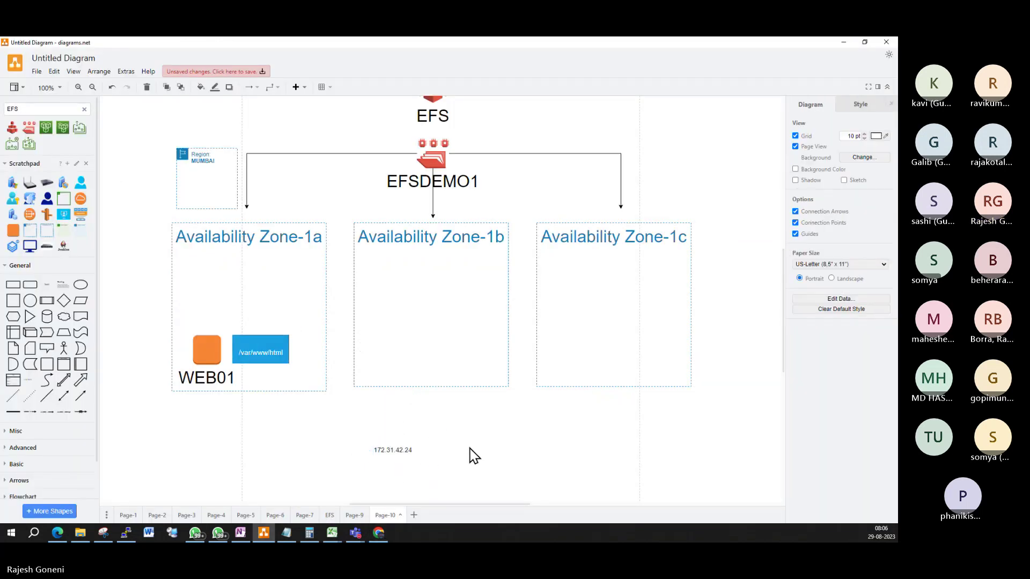
Fill the 172.31.42.24 label with light green and move it under the Availability Zone-1a heading.
left_click(411, 450)
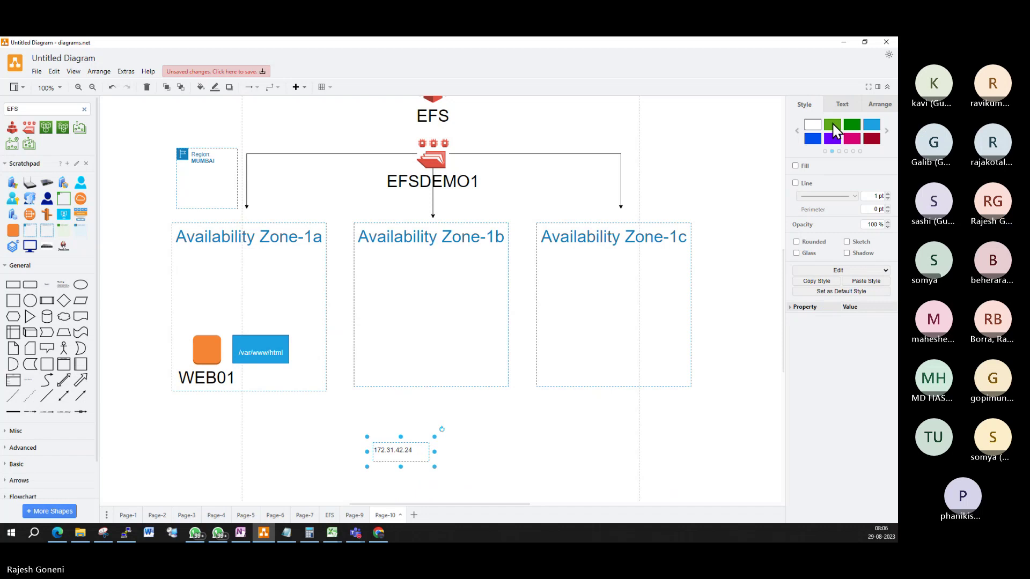
left_click(833, 129)
left_click(443, 473)
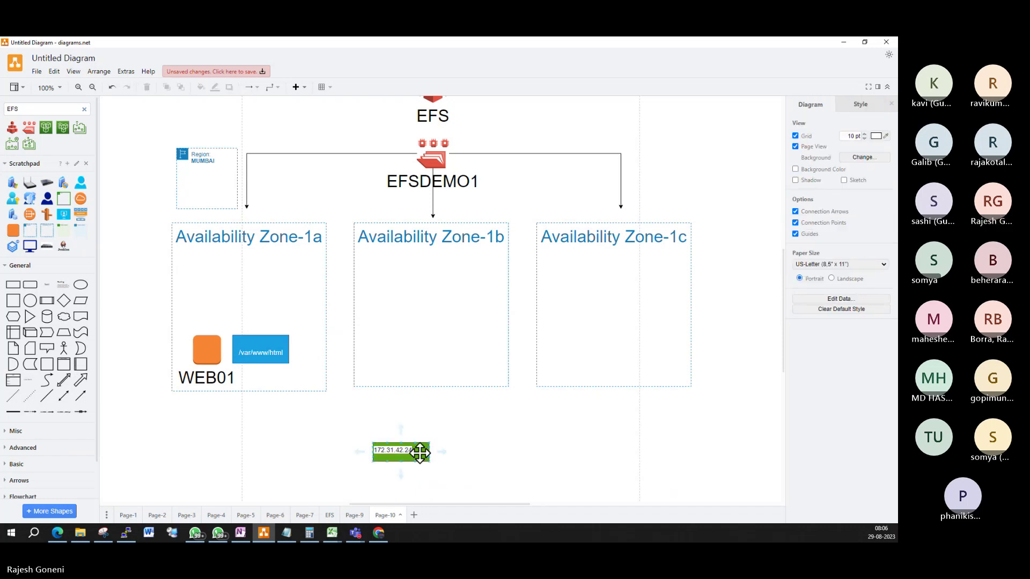
left_click_drag(419, 453, 265, 271)
Switch to Chrome and copy the ap-south-1b mount target's IP address, 172.31.2.160.
key("alt+Tab")
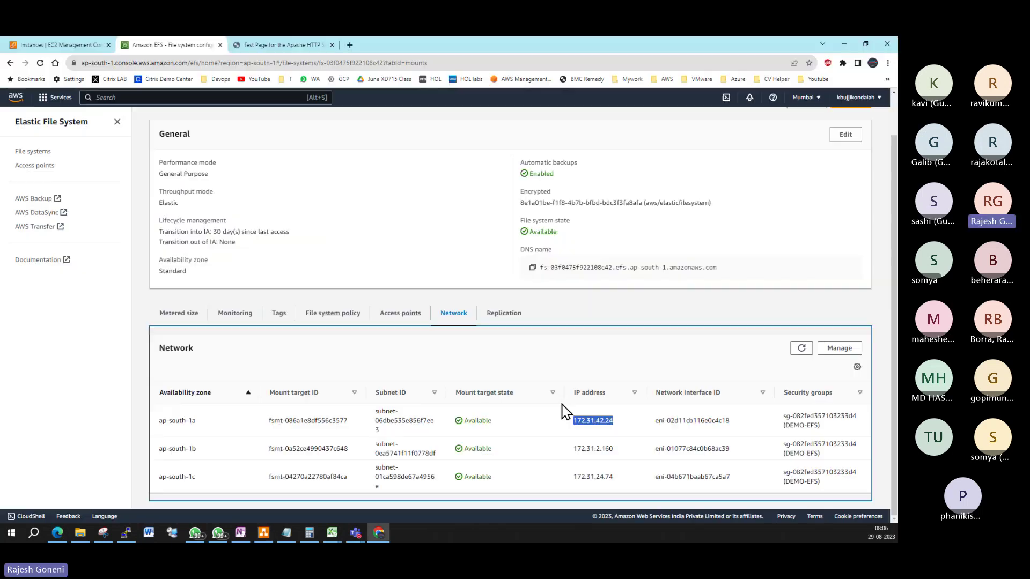
left_click_drag(573, 448, 614, 449)
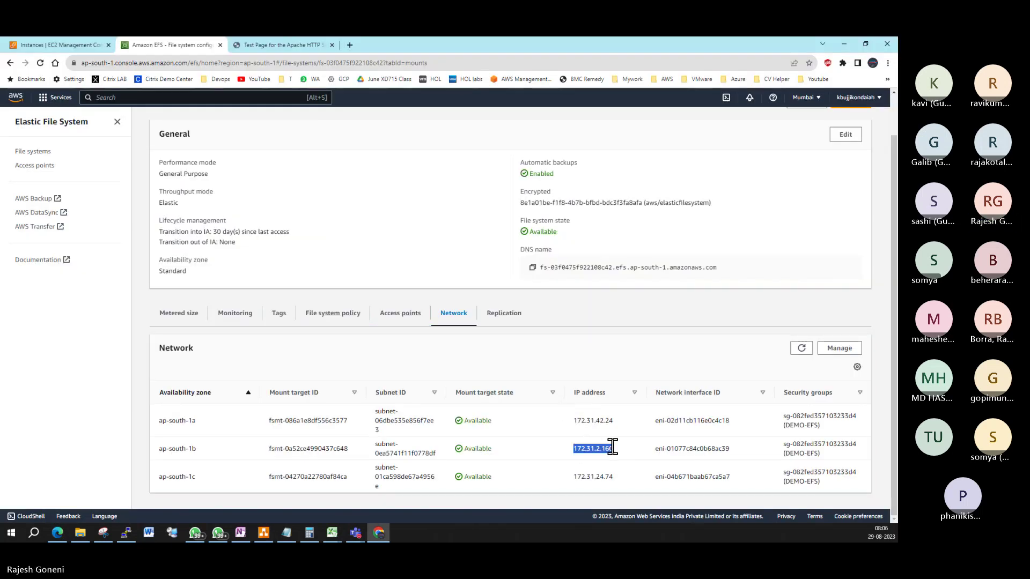
key("ctrl+c")
Return to diagrams.net and add a text label reading 172.31.2.160 below the Availability Zone-1b box.
key("alt+Tab")
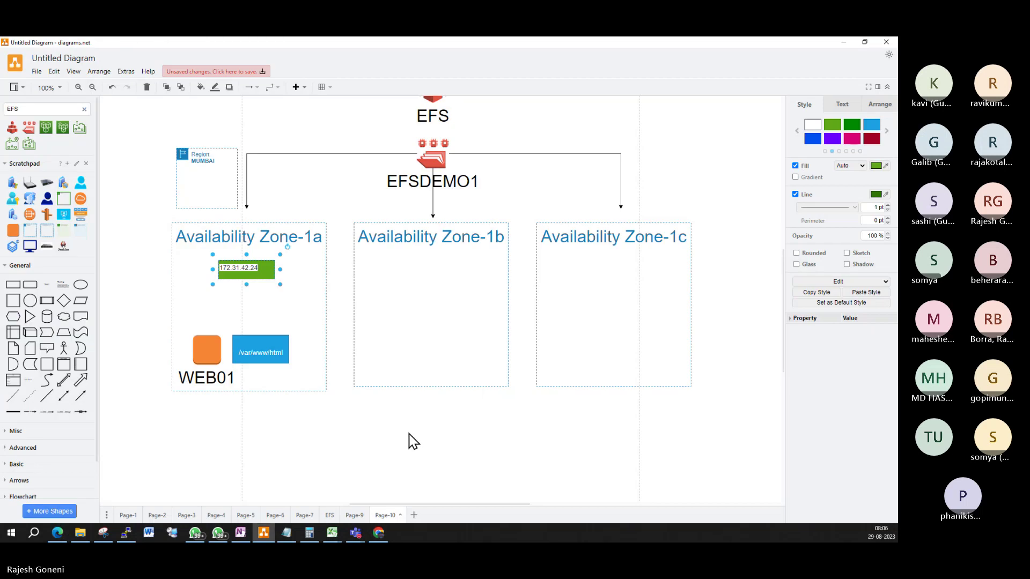
double_click(439, 455)
left_click(410, 426)
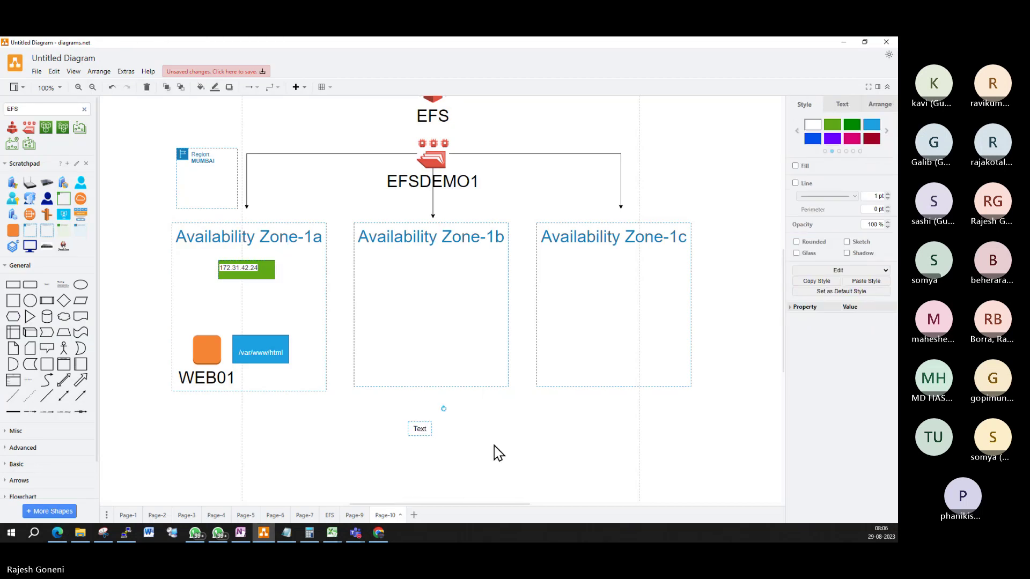
key("ctrl+v")
left_click(477, 449)
Fill the 172.31.2.160 label with light green and move it under the Availability Zone-1b heading.
left_click(423, 421)
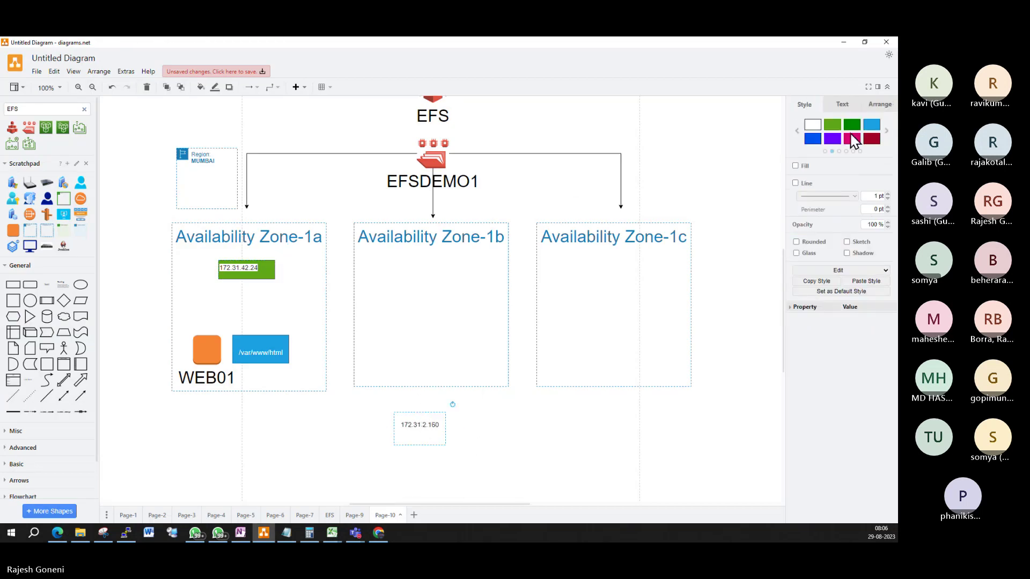
left_click(832, 128)
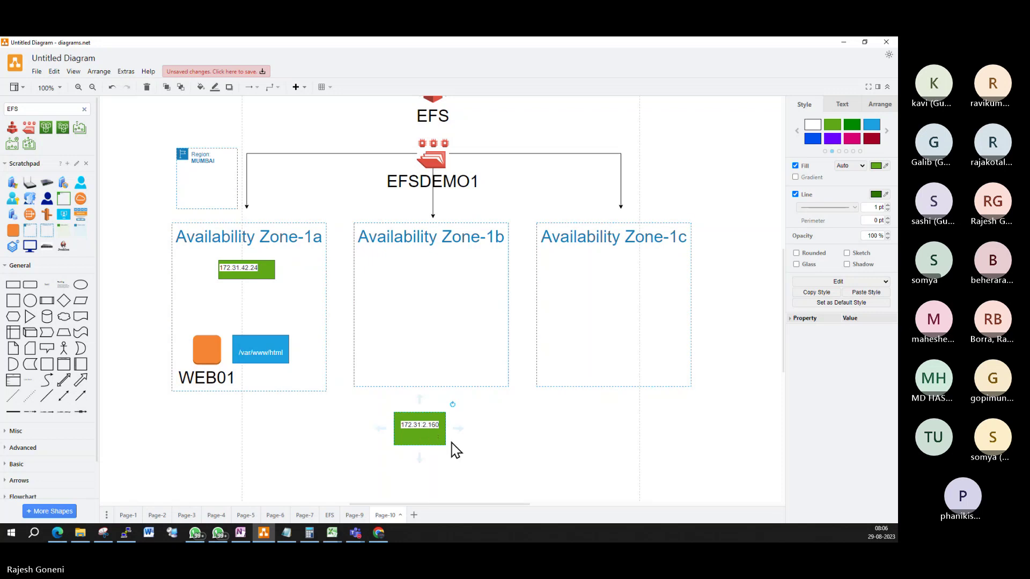
left_click_drag(429, 429, 441, 277)
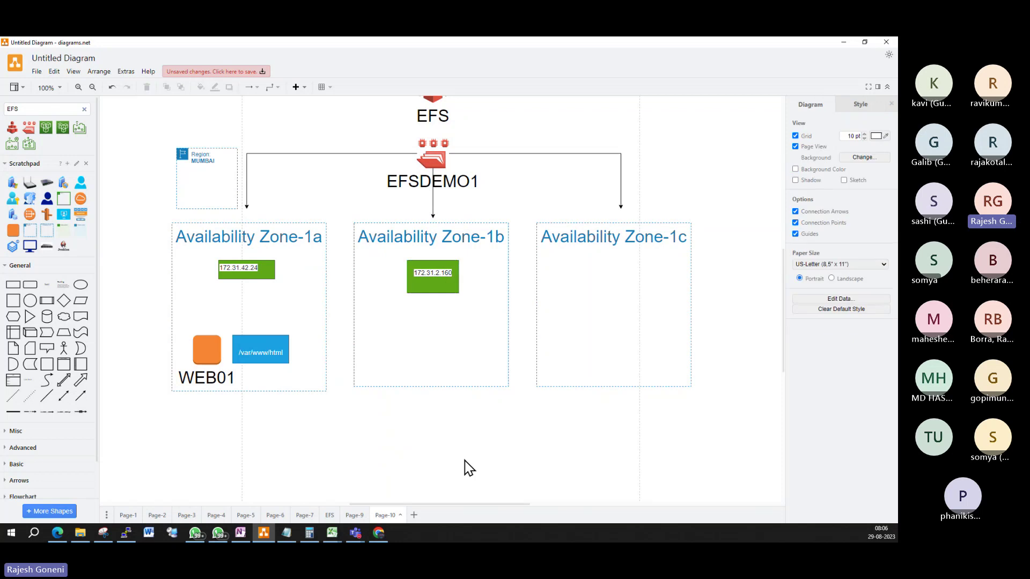
Switch to Chrome and copy the ap-south-1c mount target's IP address, 172.31.24.74.
key("alt+Tab")
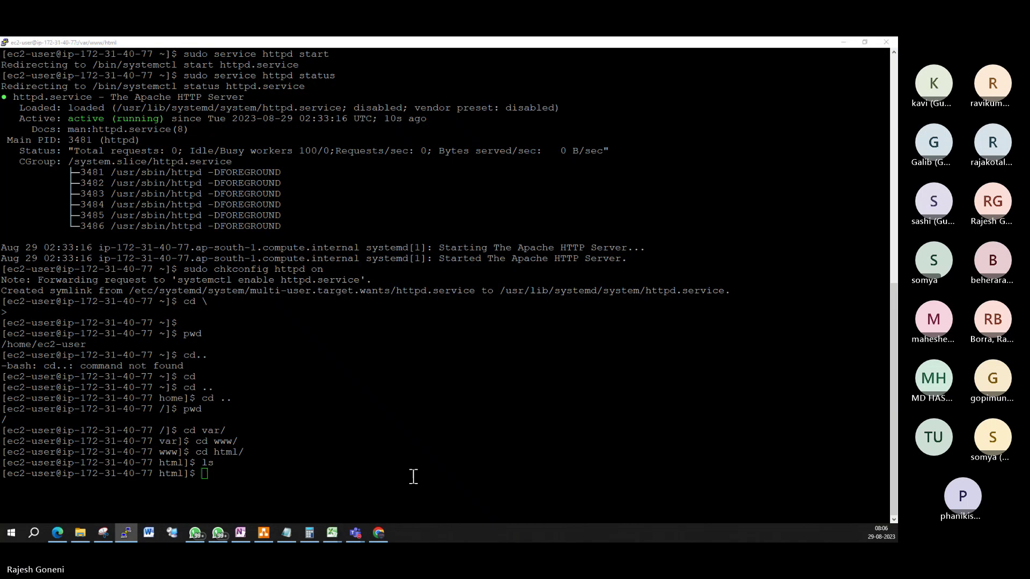
key("alt+Tab")
left_click_drag(574, 479, 615, 480)
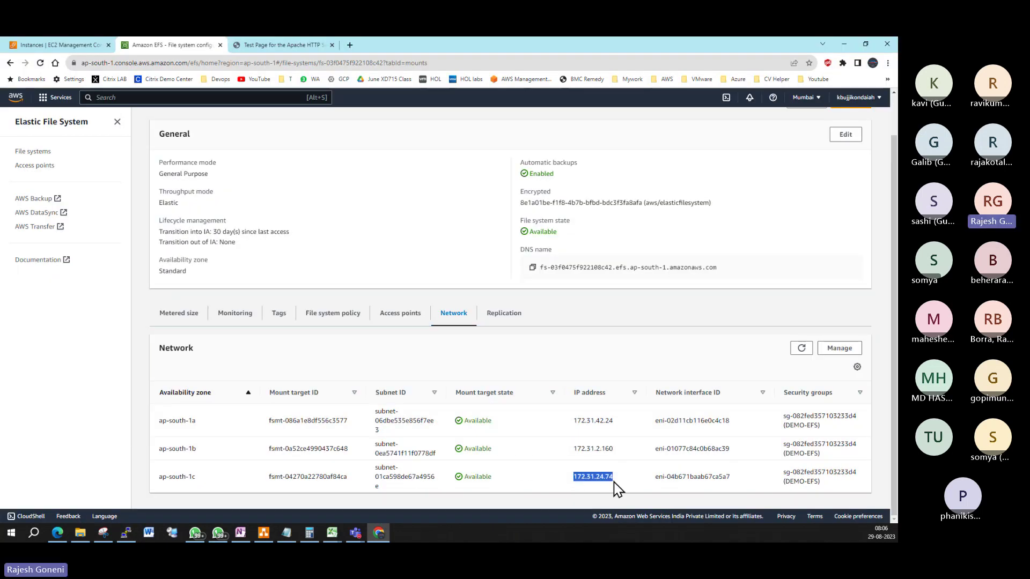
key("ctrl+c")
Return to diagrams.net and add a text label reading 172.31.24.74 below the Availability Zone-1b box.
key("alt+Tab")
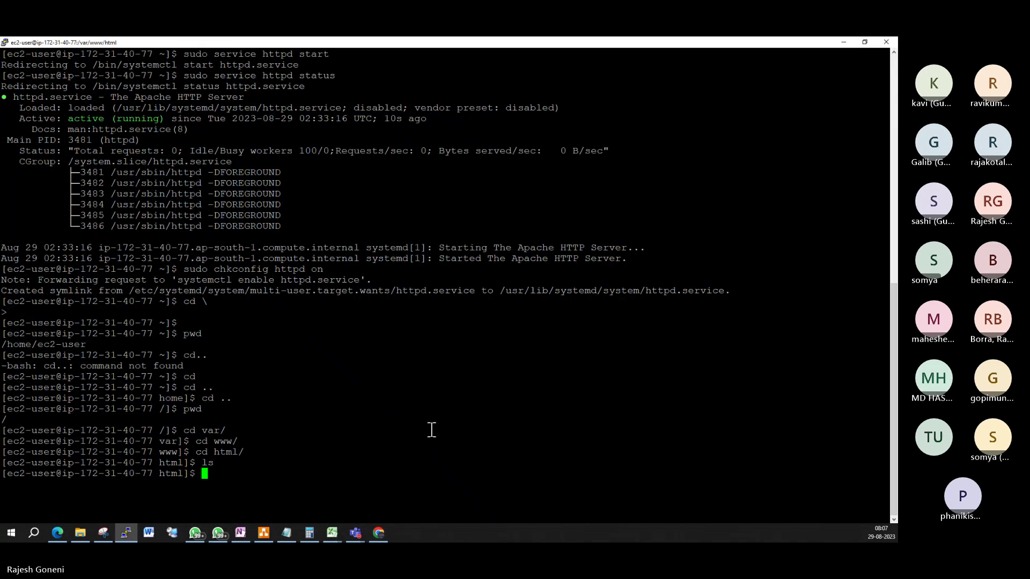
key("alt+Tab")
double_click(440, 473)
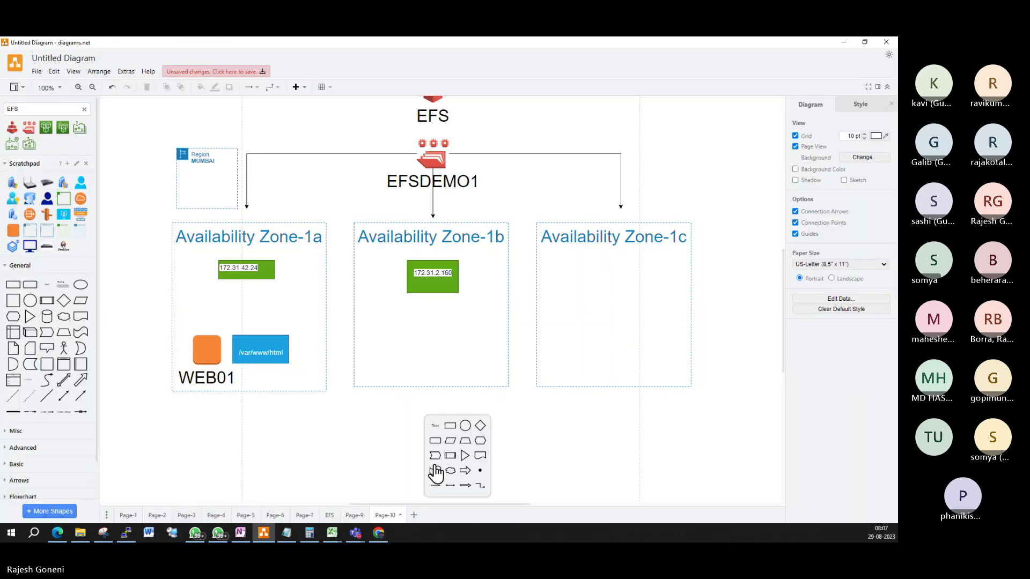
left_click(431, 435)
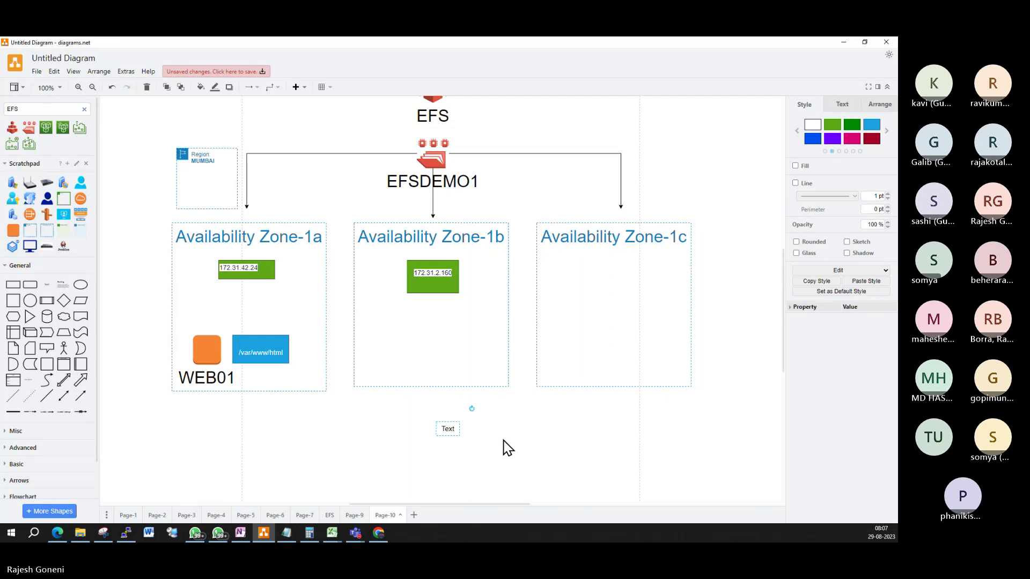
double_click(450, 428)
key("ctrl+v")
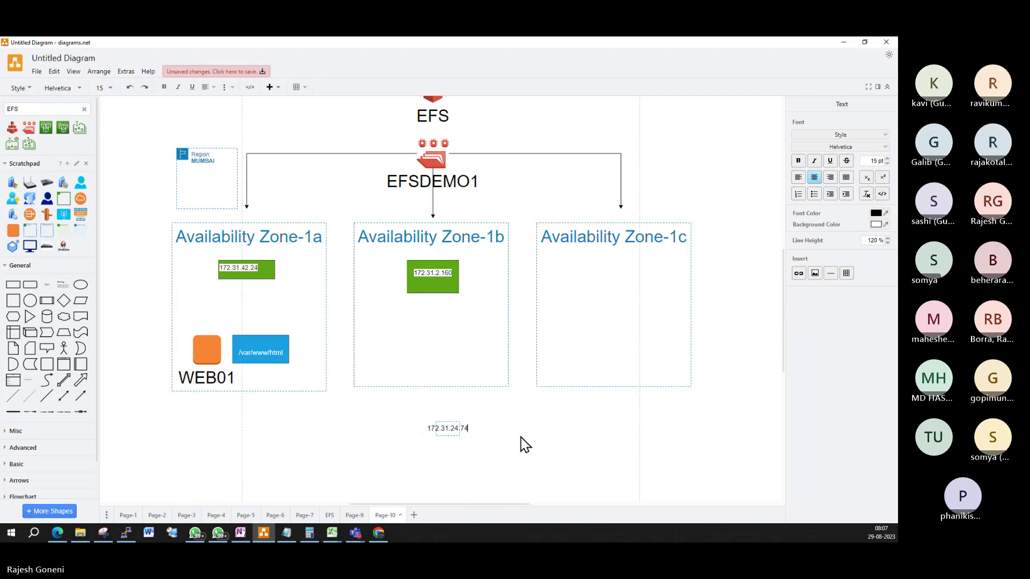
left_click(489, 446)
Fill the 172.31.24.74 label with light green and move it under the Availability Zone-1c heading.
left_click(453, 428)
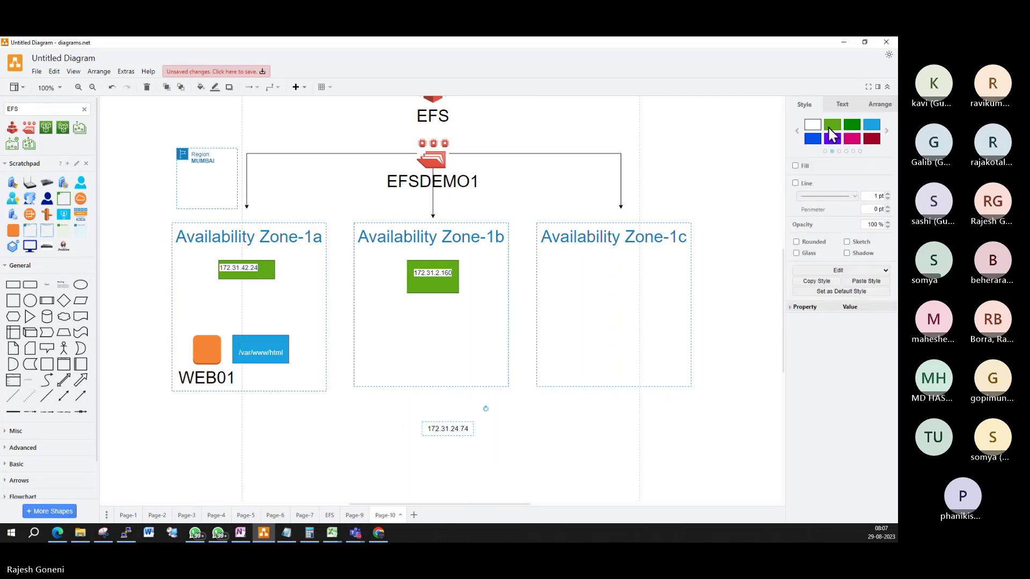
left_click(833, 125)
left_click_drag(456, 427, 621, 267)
left_click(598, 351)
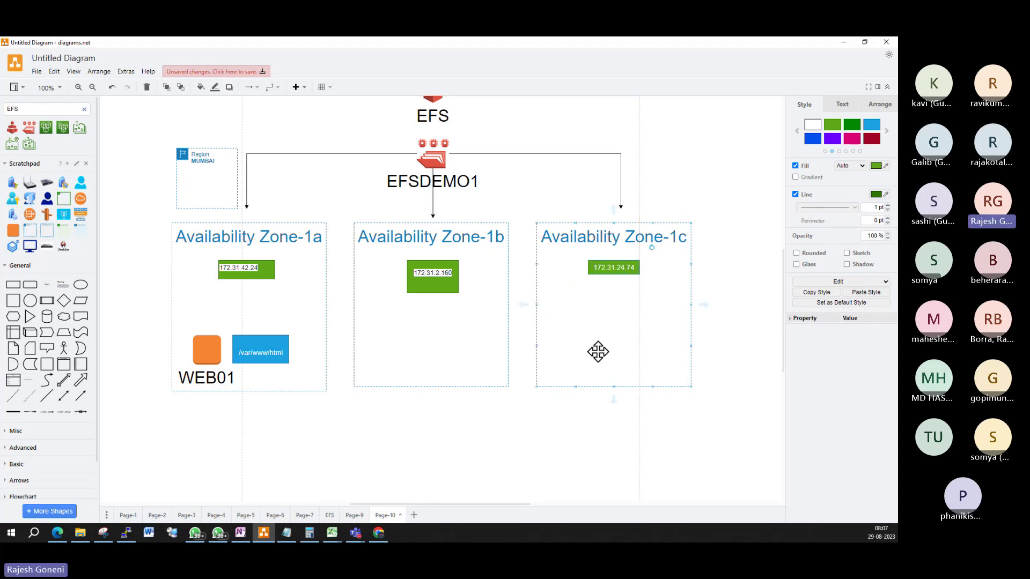
left_click(568, 480)
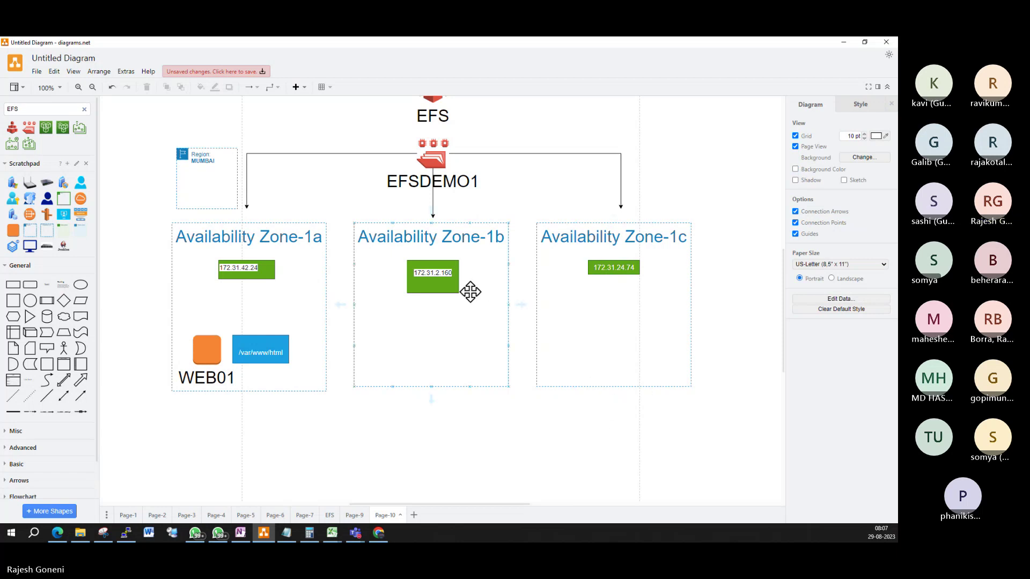
Duplicate the green 172.31.24.74 label and place the copy below the Availability Zone-1b box.
left_click(439, 272)
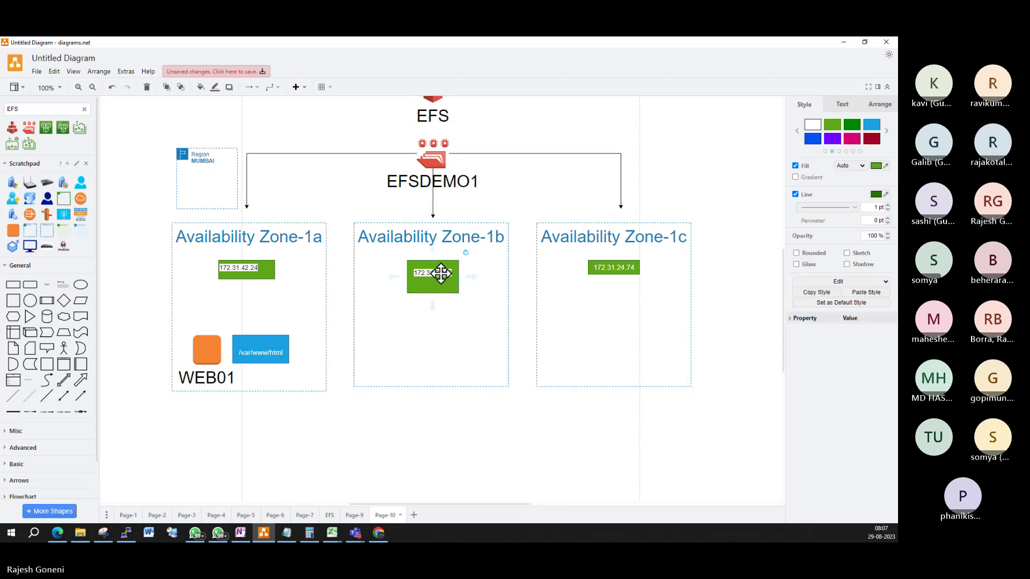
left_click(610, 268)
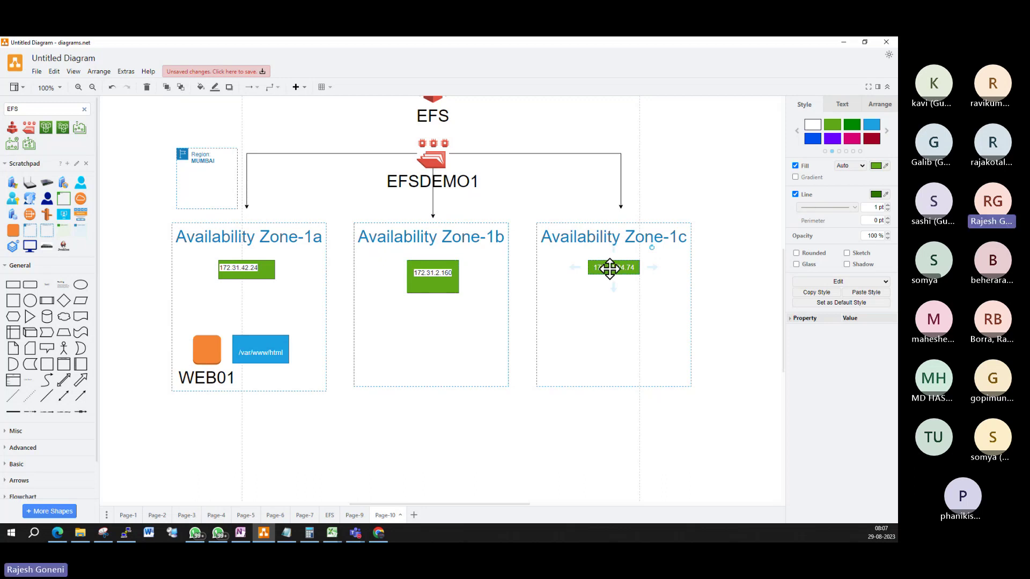
left_click_drag(610, 268, 429, 450)
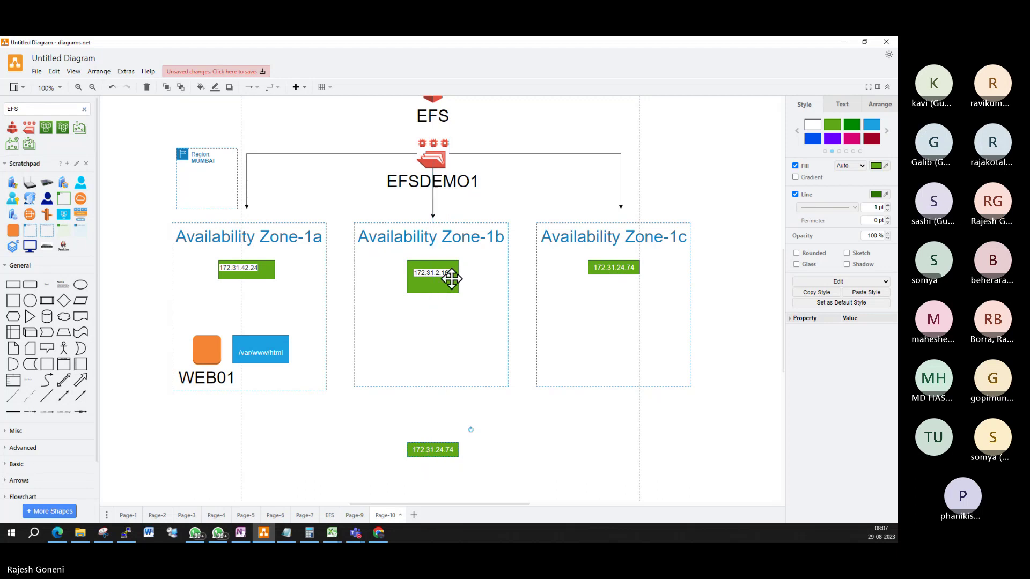
Cut the address 172.31.2.160 from the Availability Zone-1b label and paste it over the duplicated label's text.
double_click(441, 275)
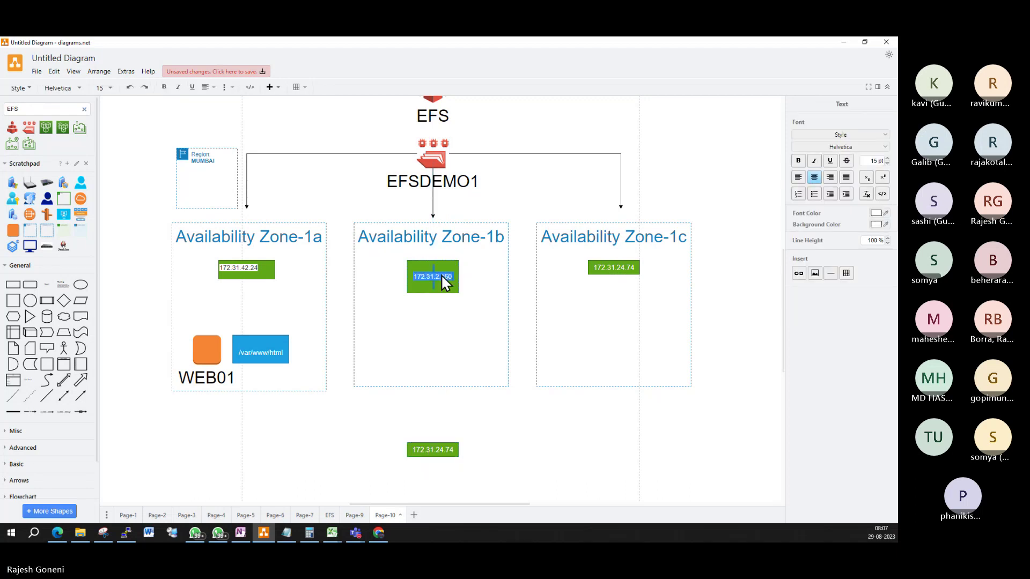
key("Delete")
double_click(439, 445)
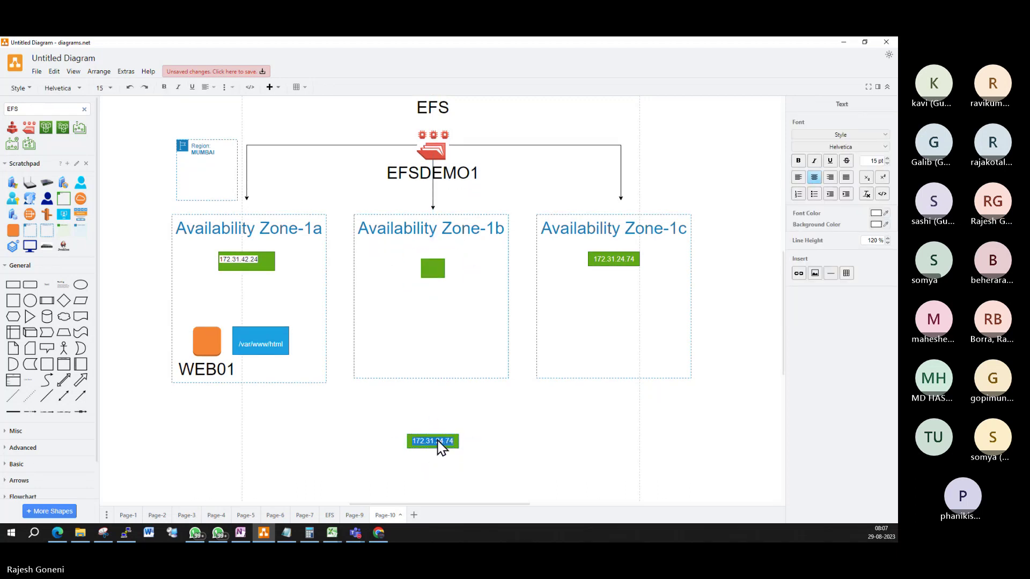
key("ctrl+v")
left_click(479, 436)
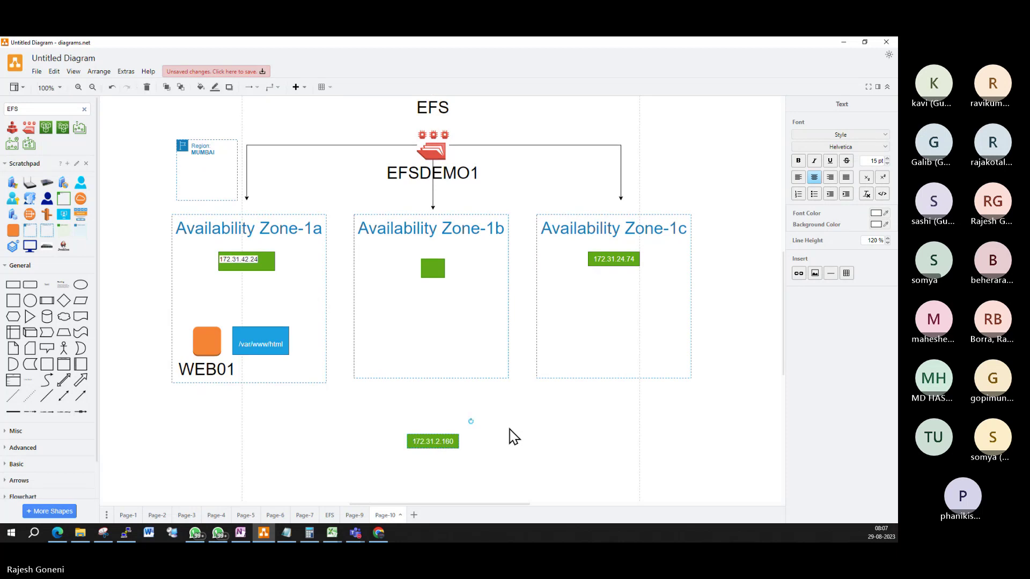
Delete the empty green box in Availability Zone-1b and select the 172.31.2.160 label below it.
left_click(433, 265)
key("Delete")
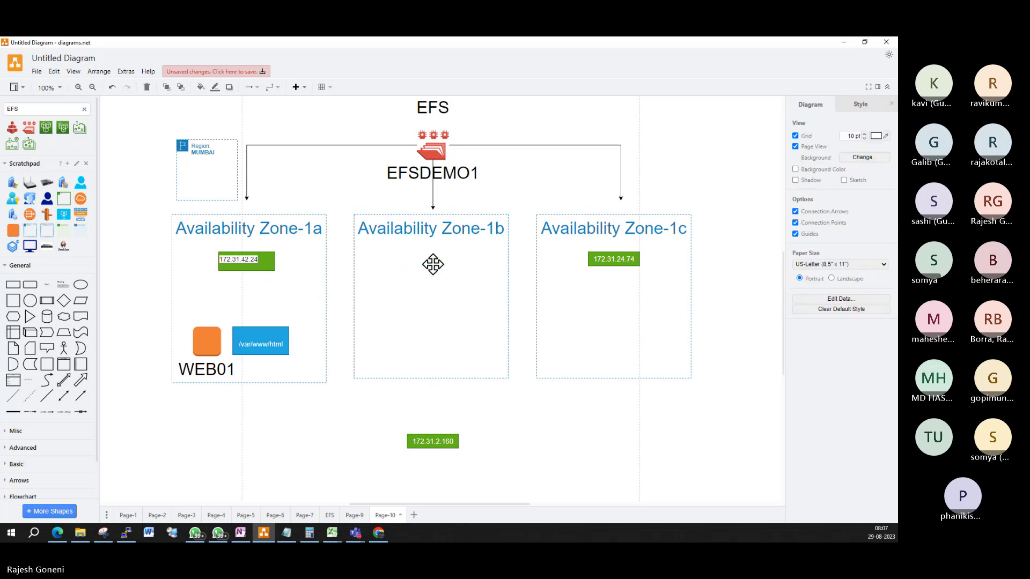
left_click(439, 443)
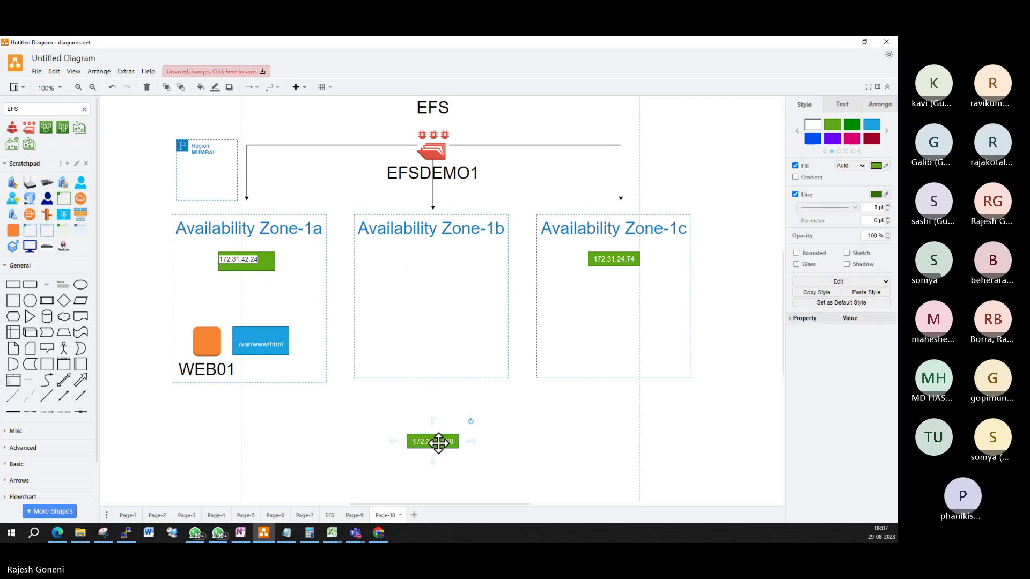
Duplicate the green 172.31.2.160 label just below itself and change the copy's text to 172.31.42.24.
left_click_drag(439, 443, 441, 477)
double_click(445, 470)
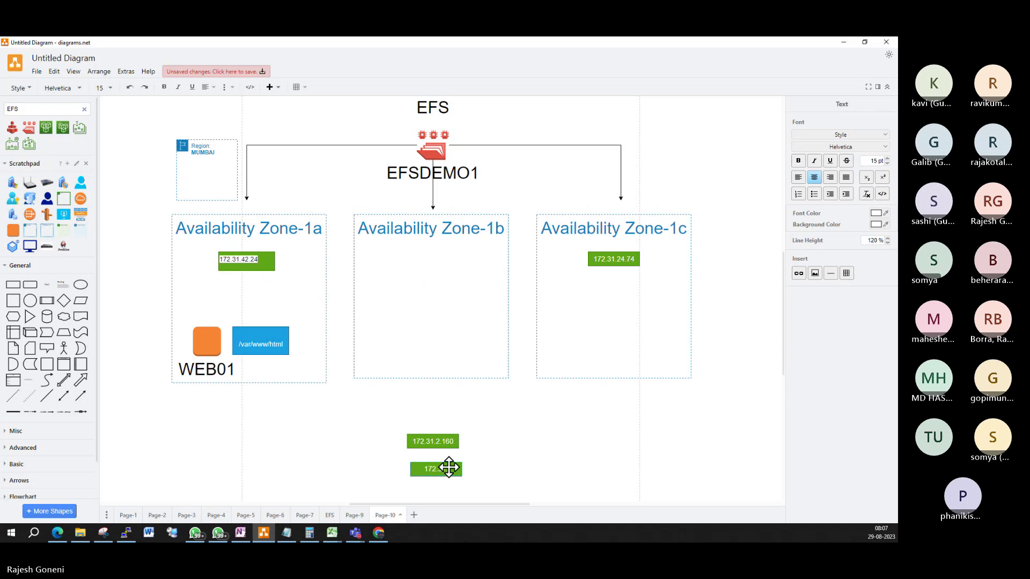
type("42.24")
left_click(617, 463)
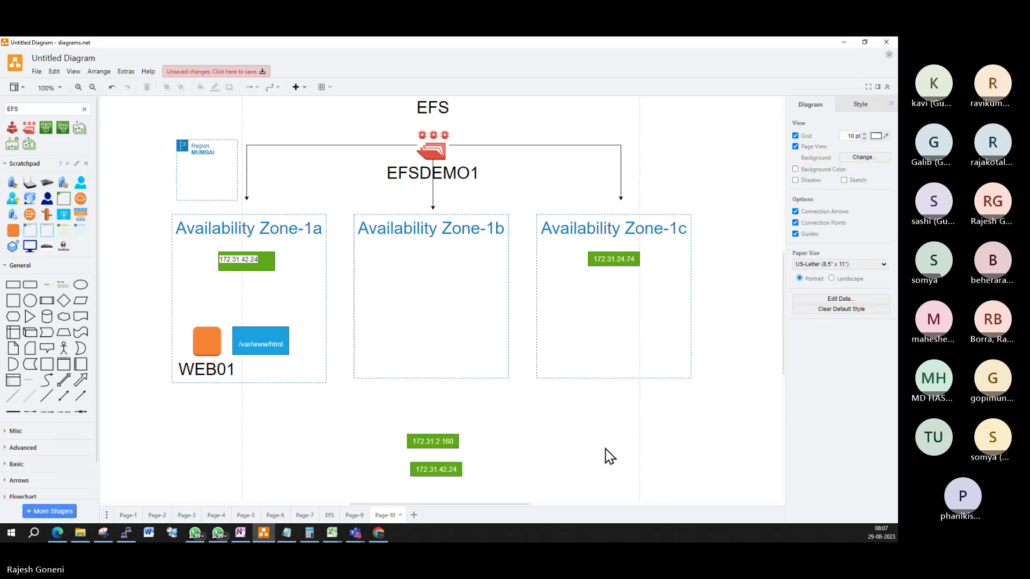
Replace the old green box in Availability Zone-1a with the new 172.31.42.24 label and move 172.31.2.160 under the Availability Zone-1b heading.
left_click(240, 262)
key("Delete")
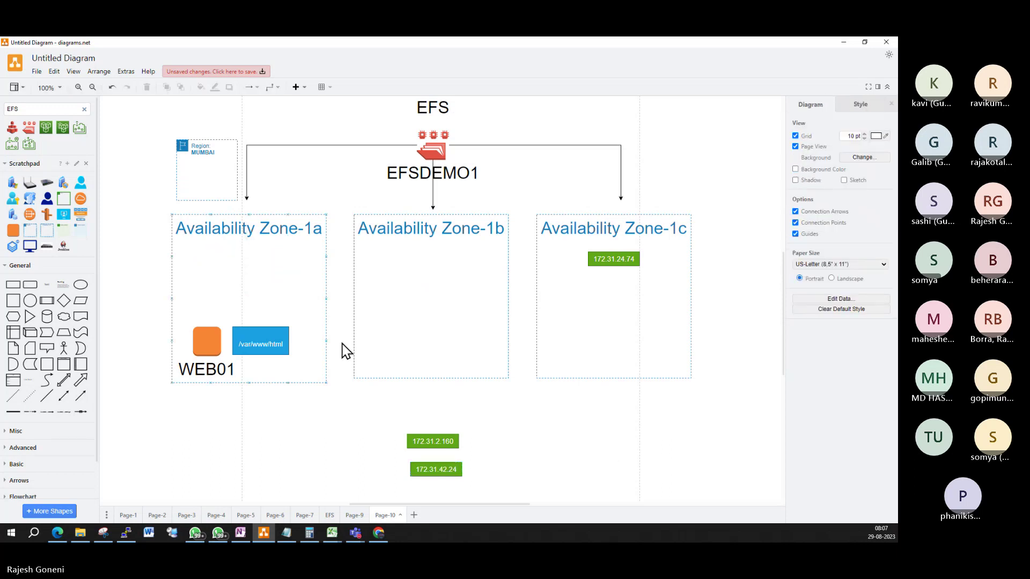
left_click_drag(435, 469, 247, 260)
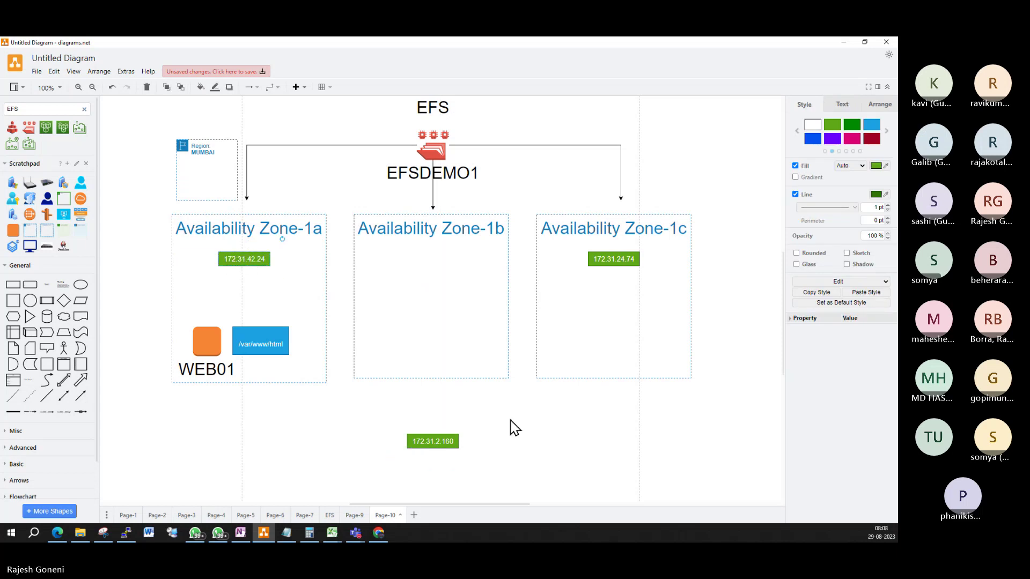
left_click_drag(438, 440, 442, 260)
left_click(546, 440)
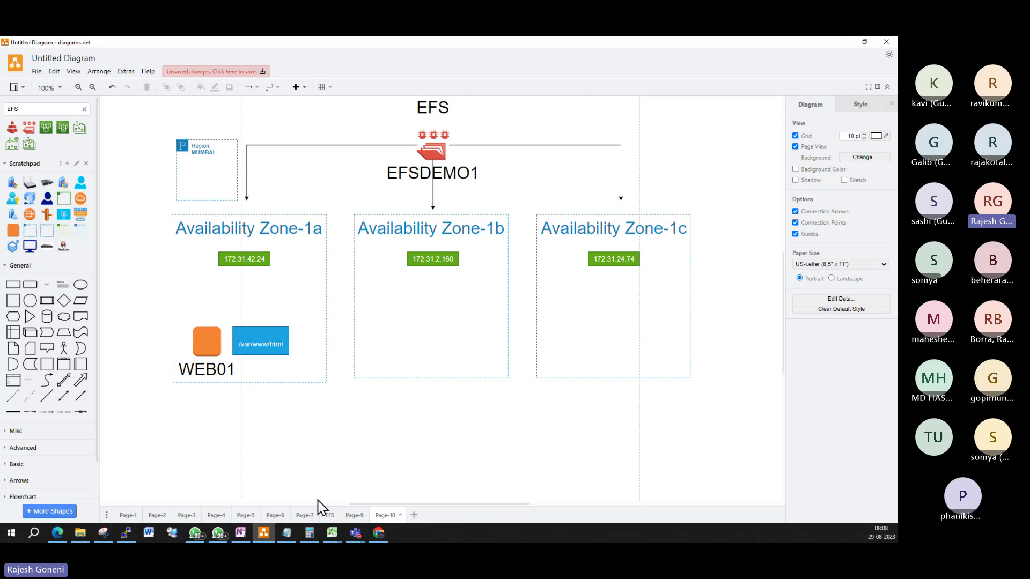
Switch to the PuTTY terminal session of the web server and clear its screen.
mouse_move(277, 528)
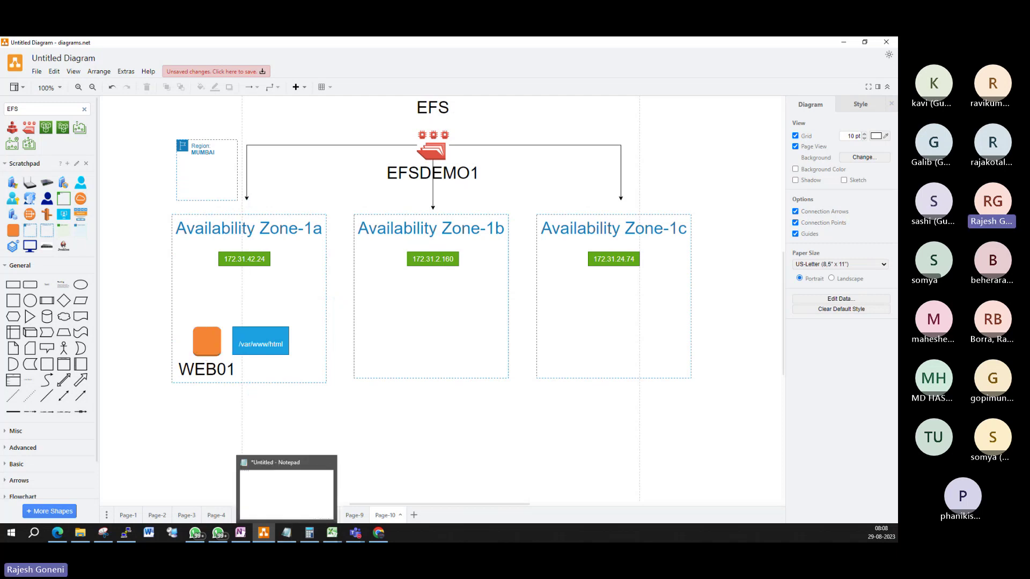
left_click(125, 531)
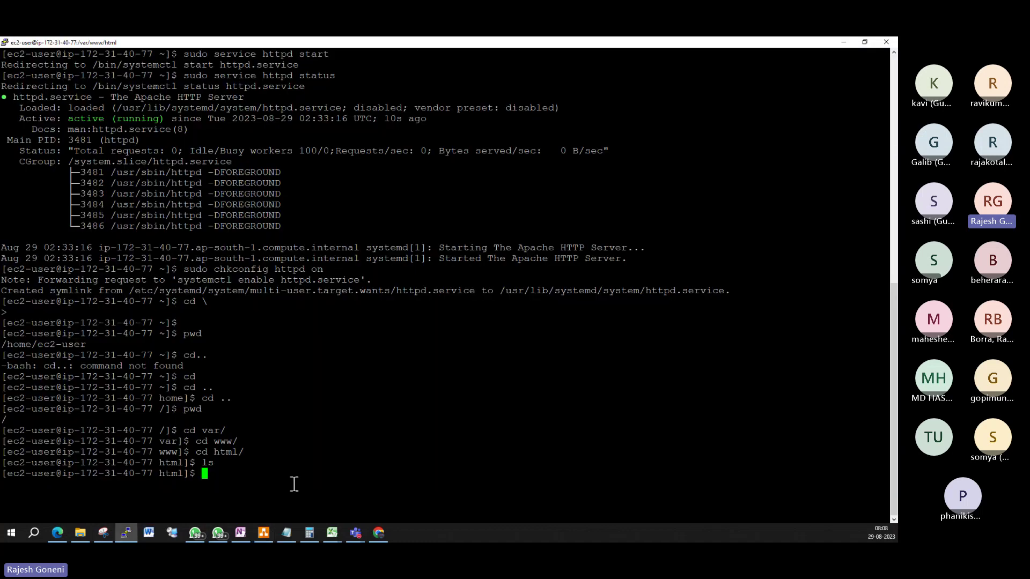
type("clear")
key("Return")
triple_click(434, 199)
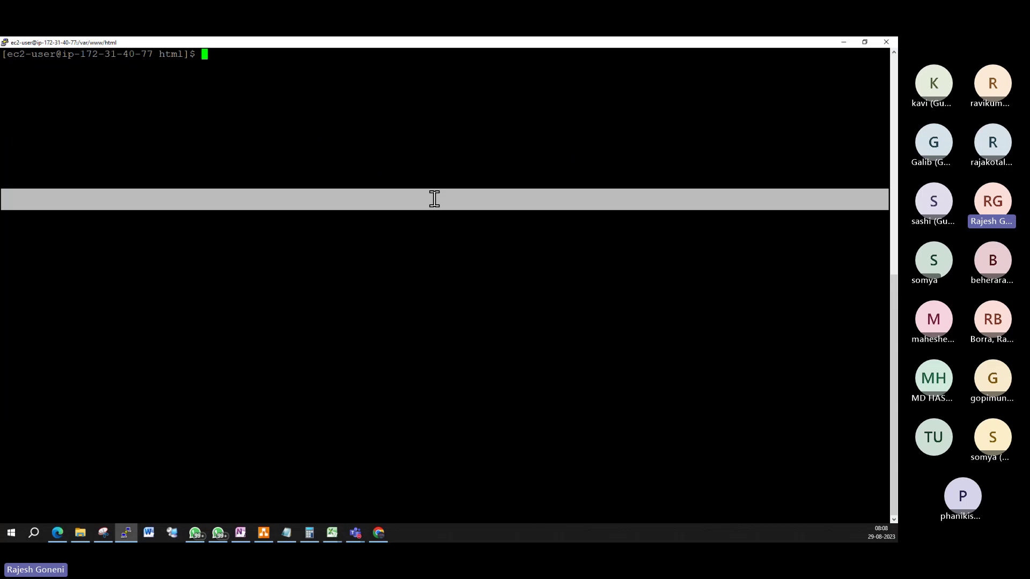
Install the amazon-efs-utils package with sudo yum install and accept the installation.
type("yum ")
type("yum install")
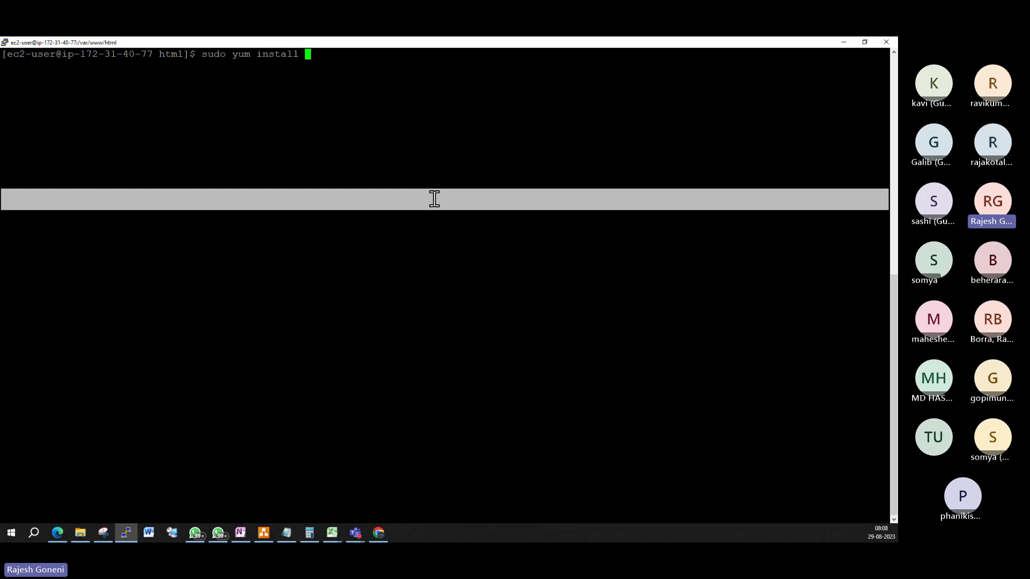
type(" amaz")
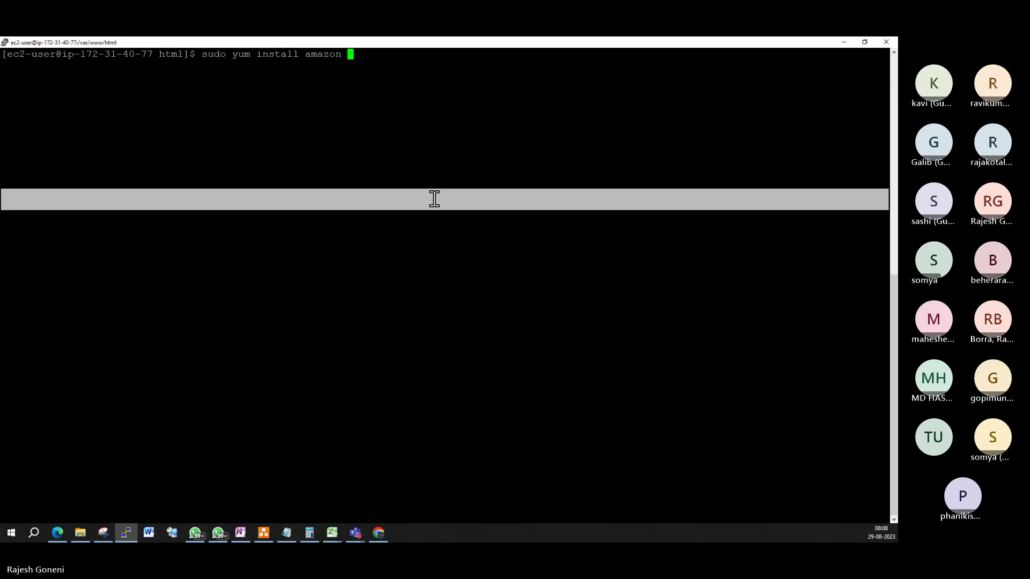
type("on-efs-utils")
key("Return")
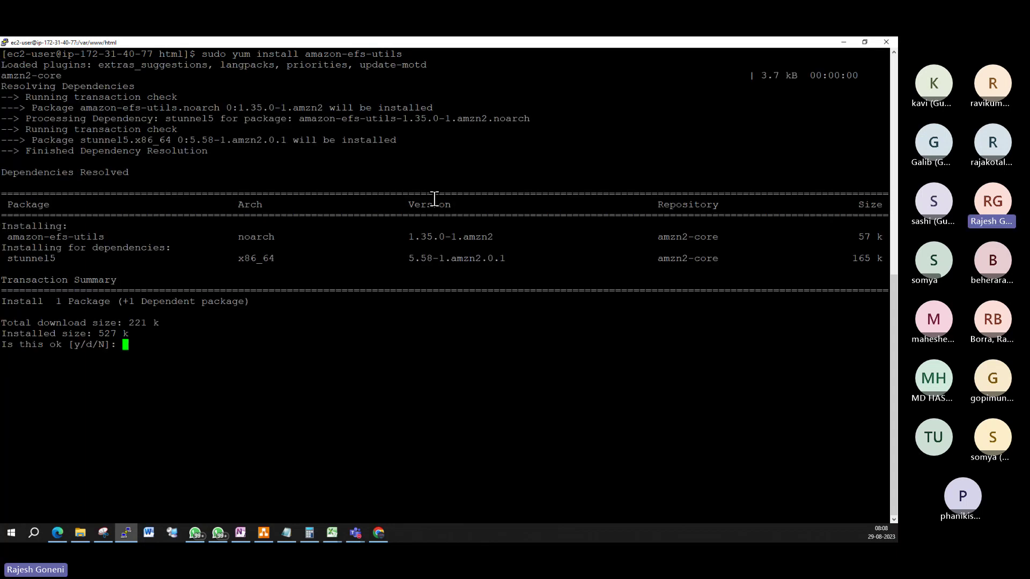
type("y")
key("Return")
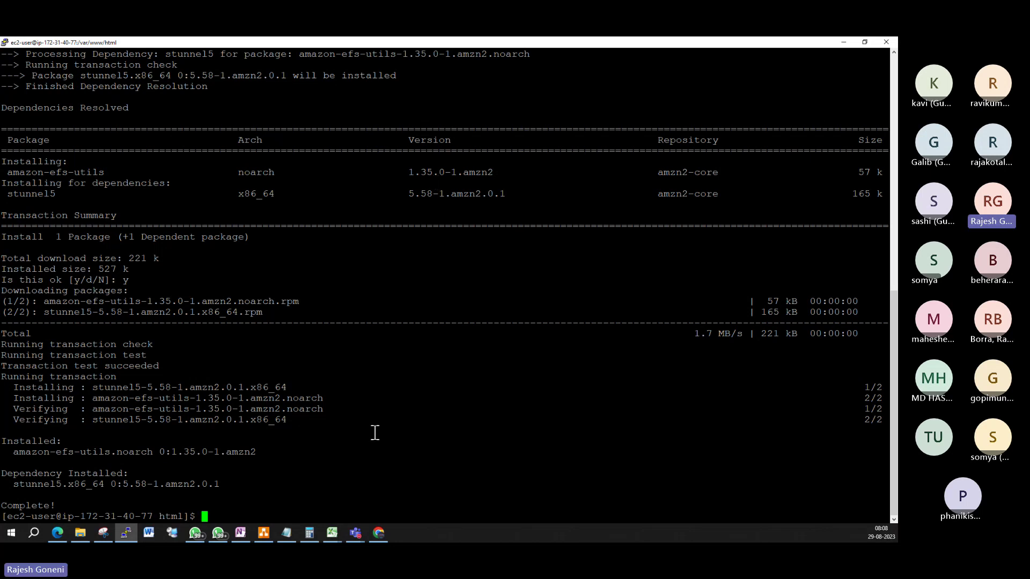
Clear the terminal, list the mounted file systems with df -T -h, and highlight the listed entries.
key("alt+Tab")
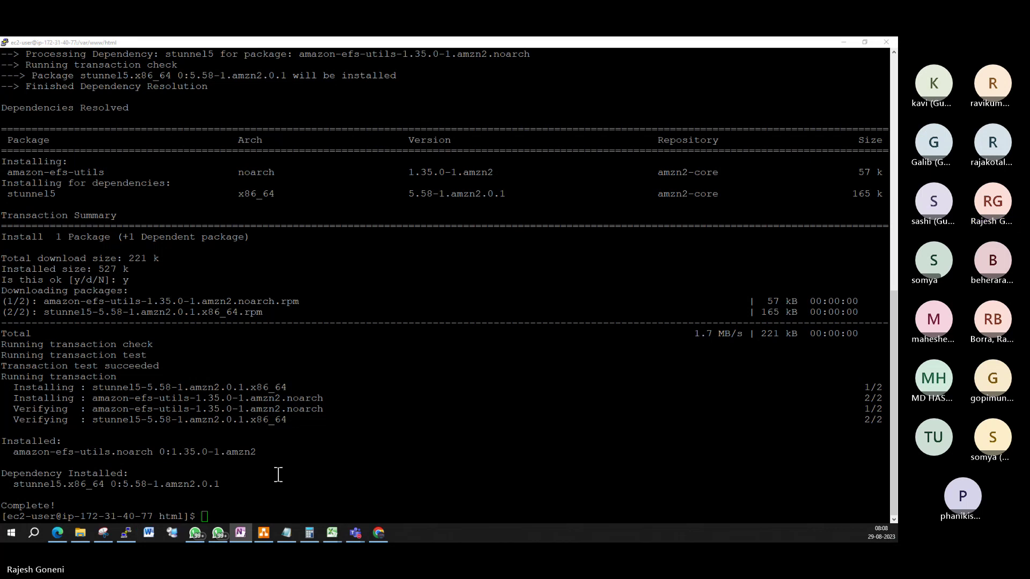
left_click(322, 485)
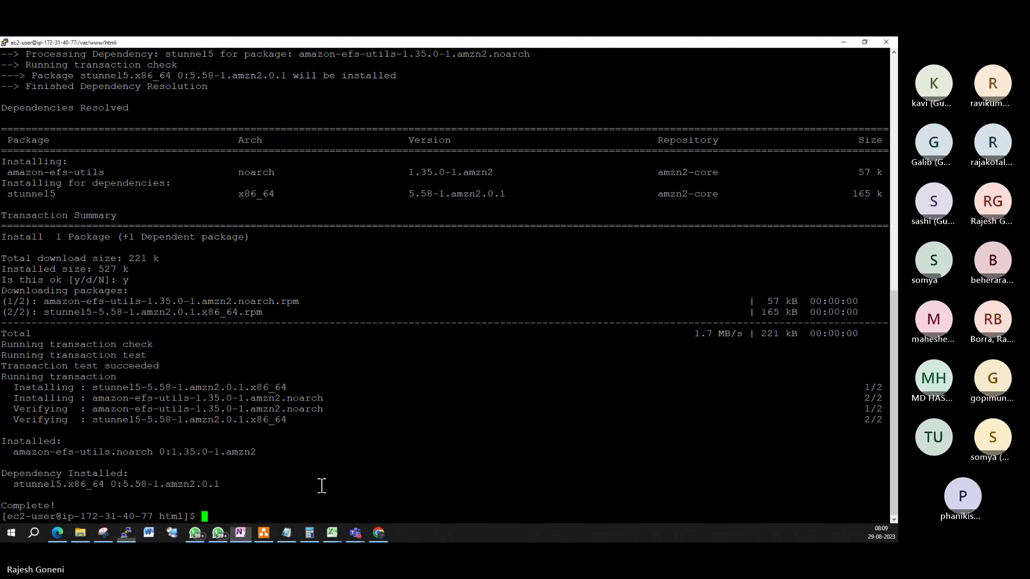
type("clear")
key("Return")
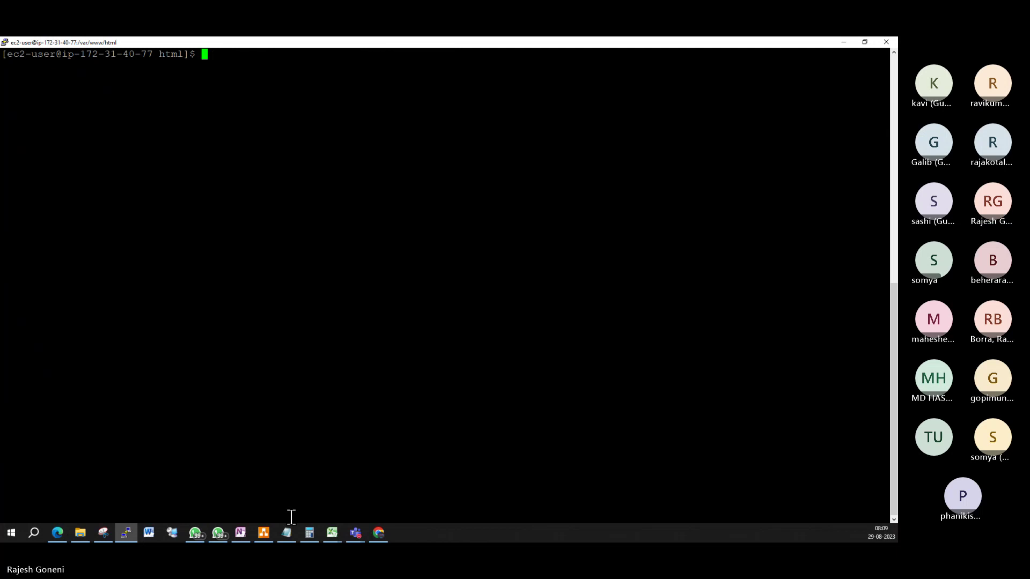
type("df ")
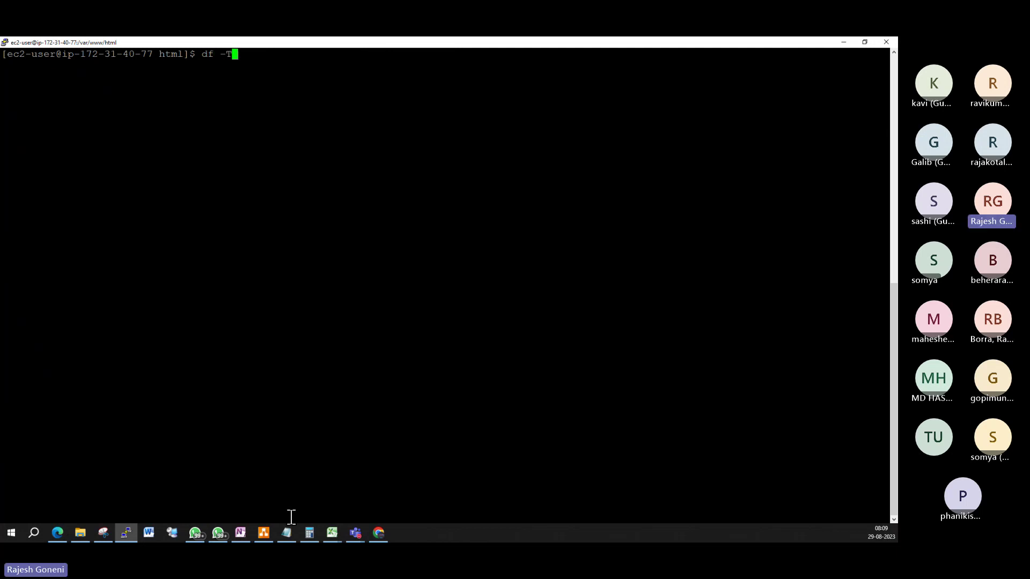
type("-T -h")
key("Return")
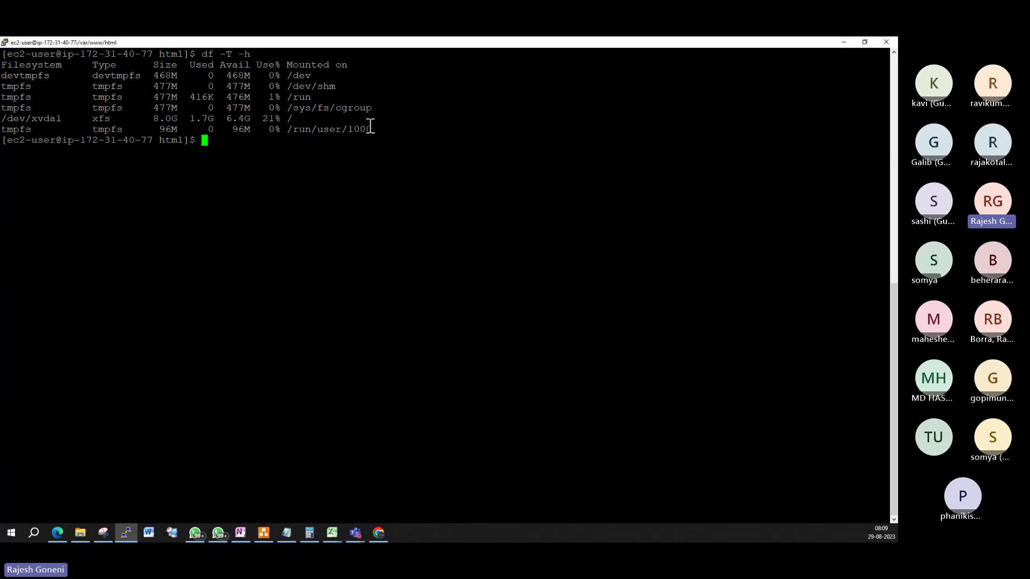
left_click_drag(370, 126, 3, 75)
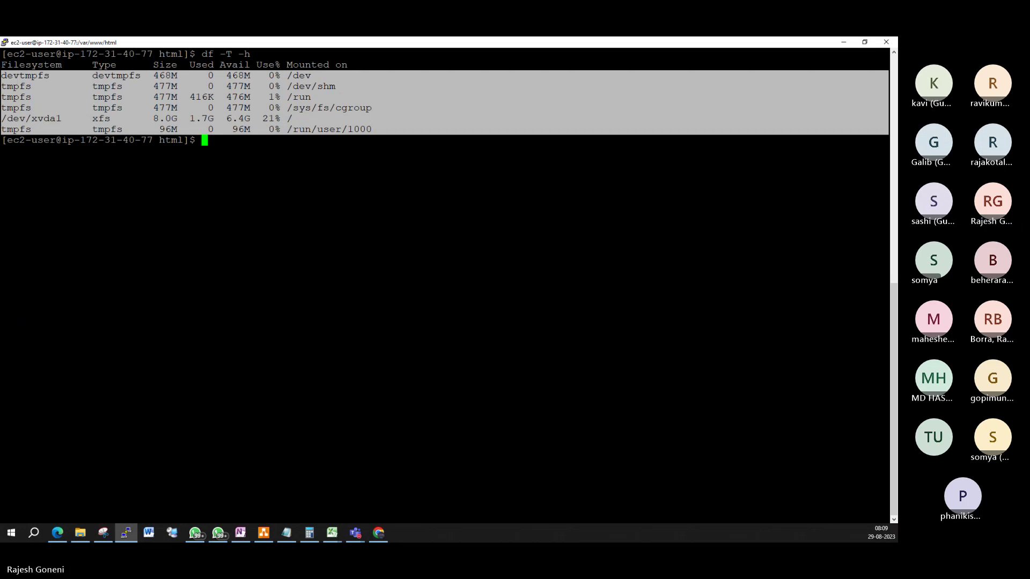
Switch to diagrams.net and draw a connector arrow from the /var/www/html box up to the 172.31.42.24 label.
key("alt+Tab")
left_click(276, 341)
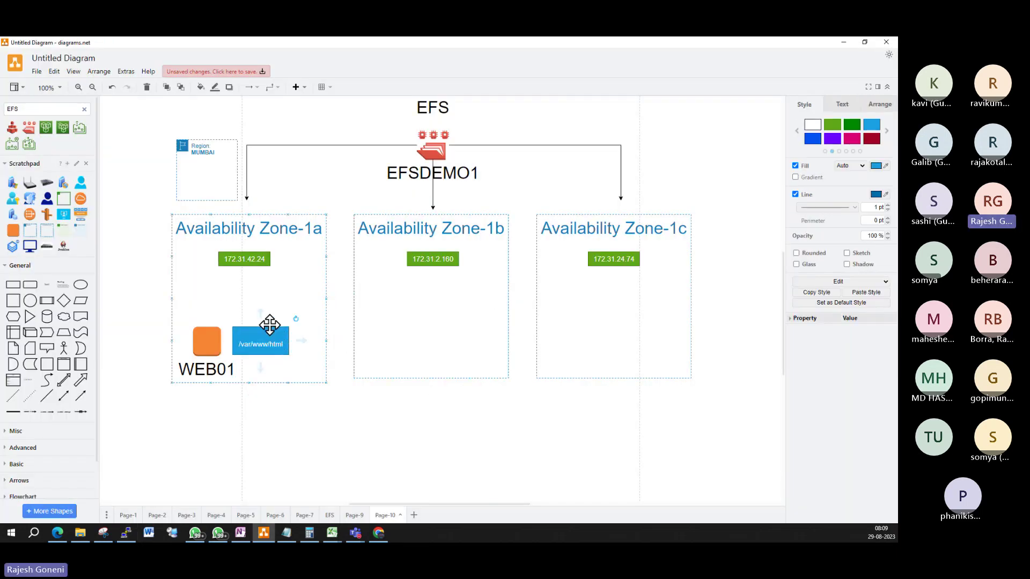
left_click_drag(258, 299, 241, 263)
left_click(357, 441)
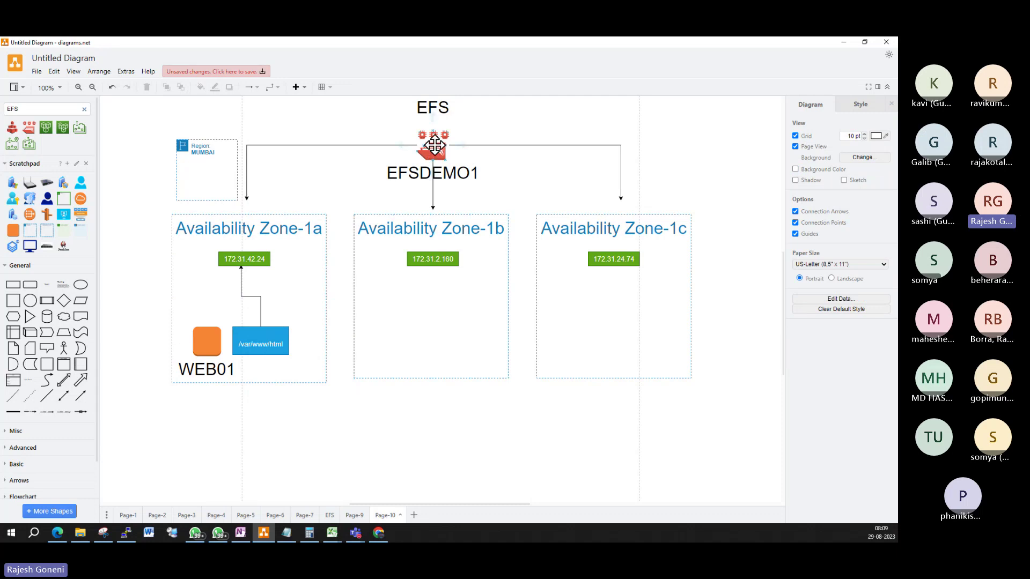
Connect the 172.31.42.24 label to the EFSDEMO1 icon and route the arrow through the gap between Availability Zones 1a and 1b.
left_click(241, 259)
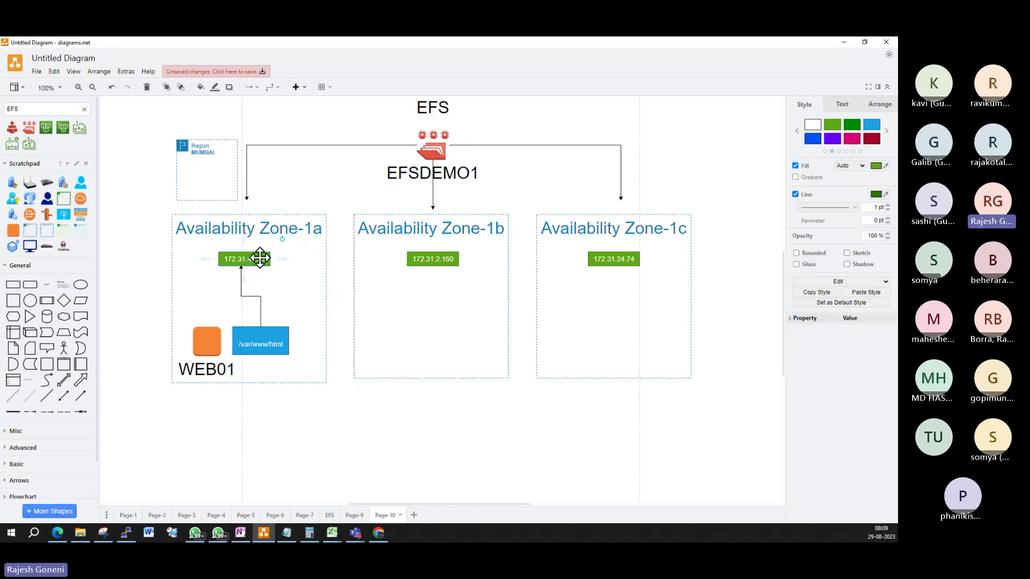
left_click_drag(283, 260, 413, 155)
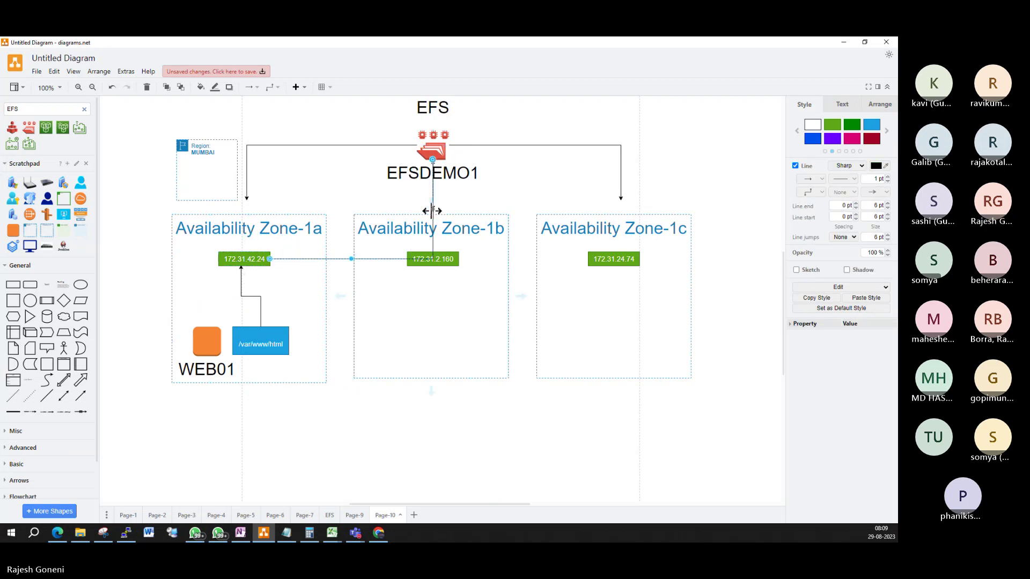
left_click_drag(433, 210, 373, 210)
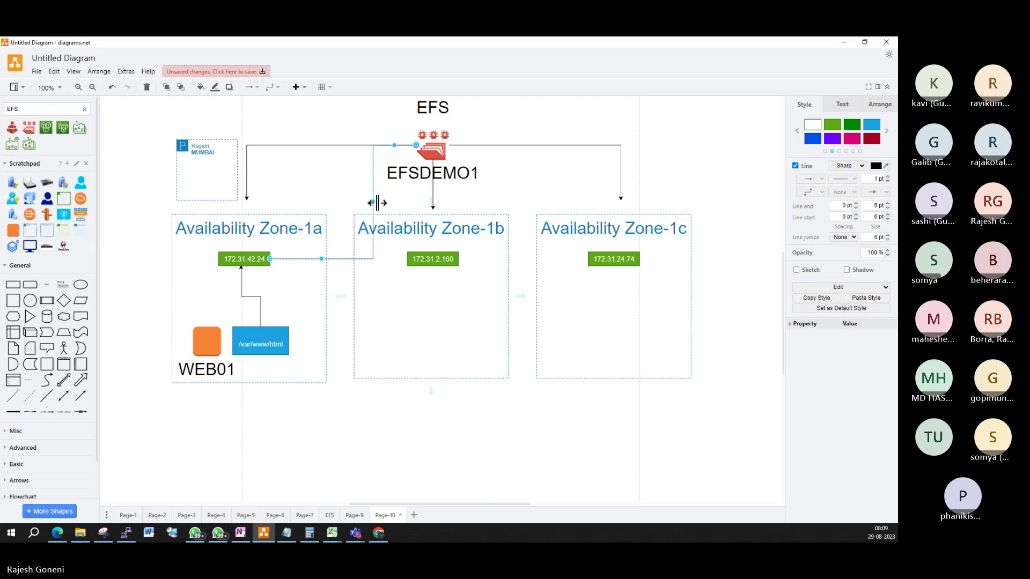
left_click_drag(375, 199, 345, 212)
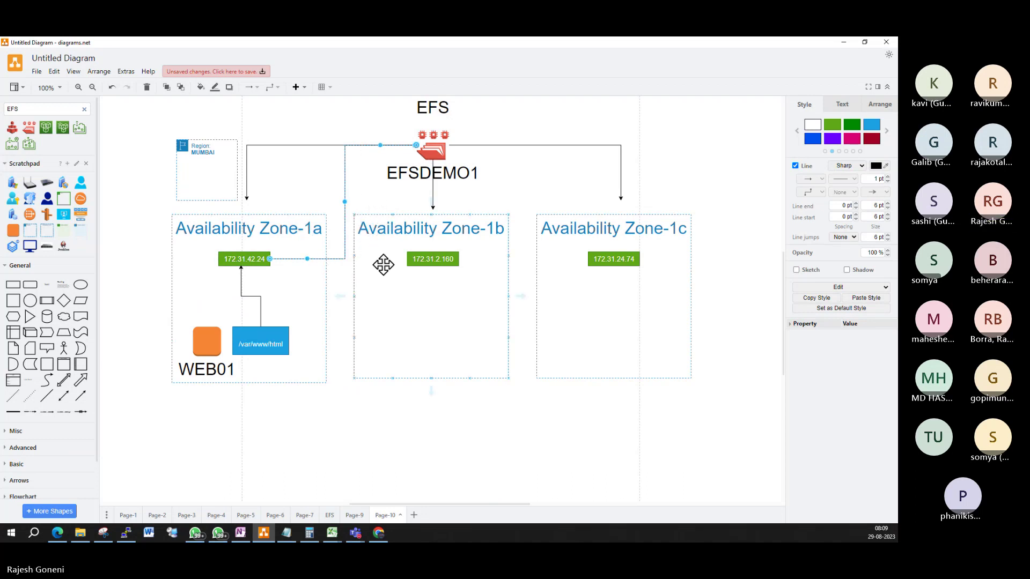
Set the line width of the arrow from 172.31.42.24 to EFSDEMO1 to 6 pt.
left_click(888, 177)
left_click(888, 177)
left_click(888, 177)
left_click(888, 177)
left_click(888, 177)
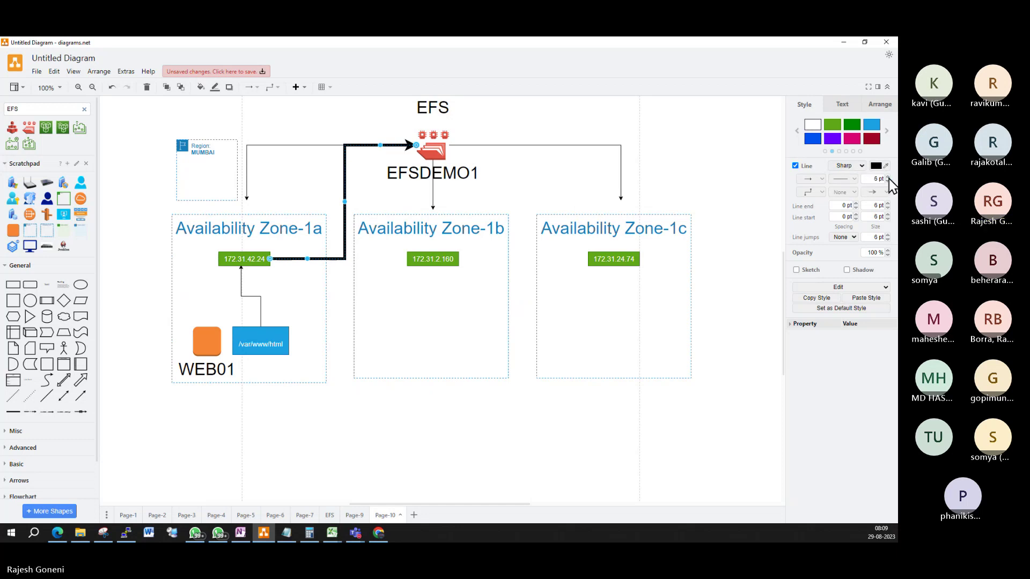
Connect the 172.31.2.160 label to the EFSDEMO1 icon with a thick arrow and straighten it into one vertical line.
left_click(450, 260)
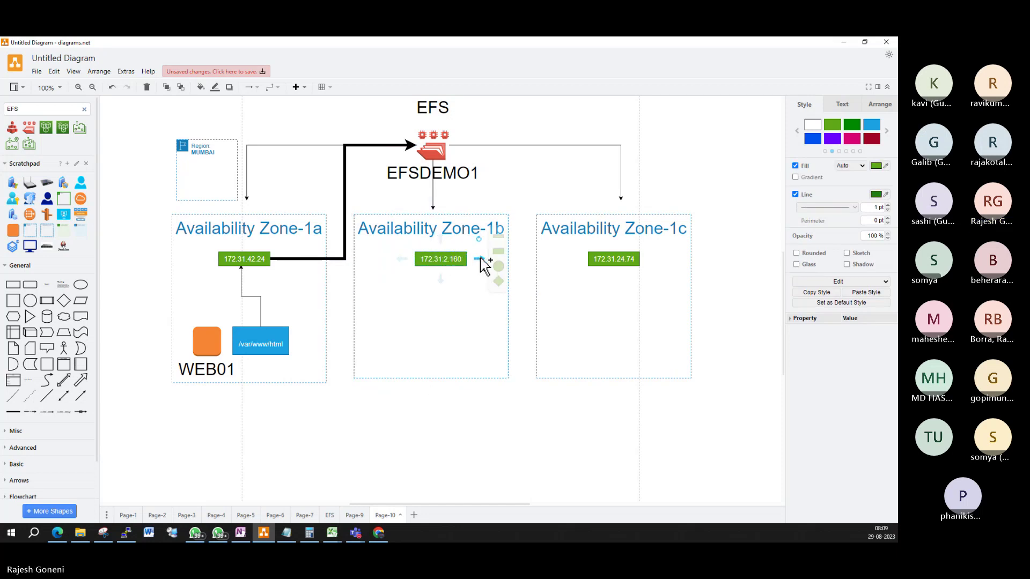
left_click_drag(472, 260, 460, 177)
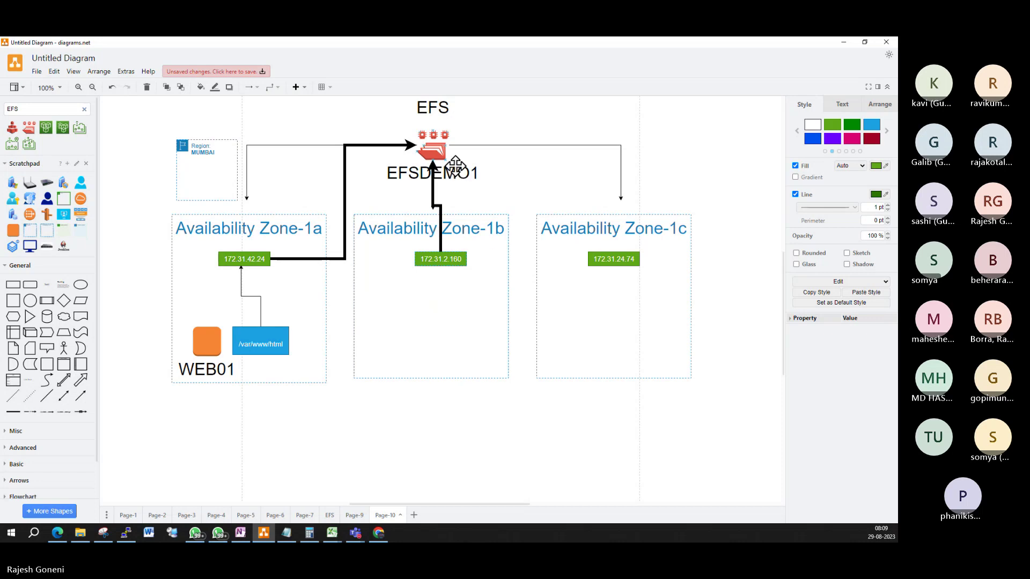
left_click(433, 185)
mouse_move(438, 208)
left_mouse_down()
mouse_move(433, 188)
mouse_move(418, 182)
mouse_move(442, 223)
mouse_move(418, 227)
mouse_move(427, 224)
left_mouse_up()
left_click(452, 294)
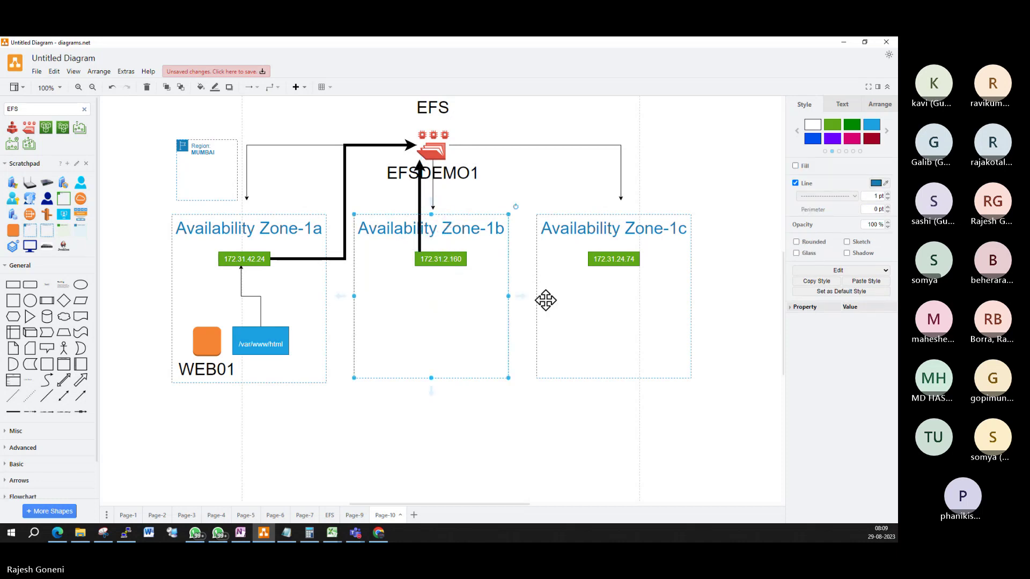
Connect the 172.31.24.74 label to EFSDEMO1 with a thick arrow routed through the gap between Availability Zones 1b and 1c.
left_click(609, 259)
left_click_drag(577, 264, 468, 158)
left_click_drag(468, 203, 499, 193)
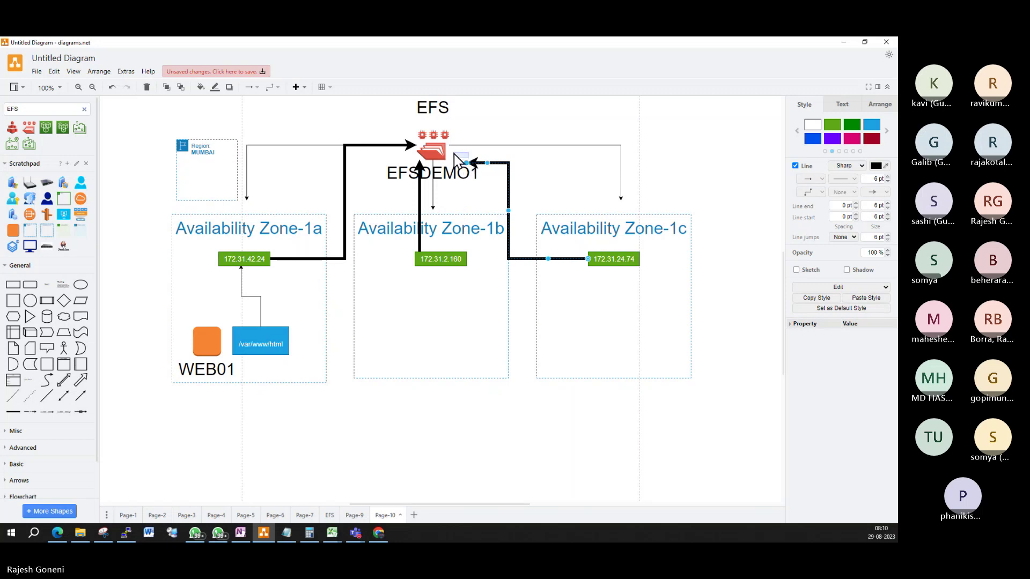
left_click_drag(457, 159, 491, 111)
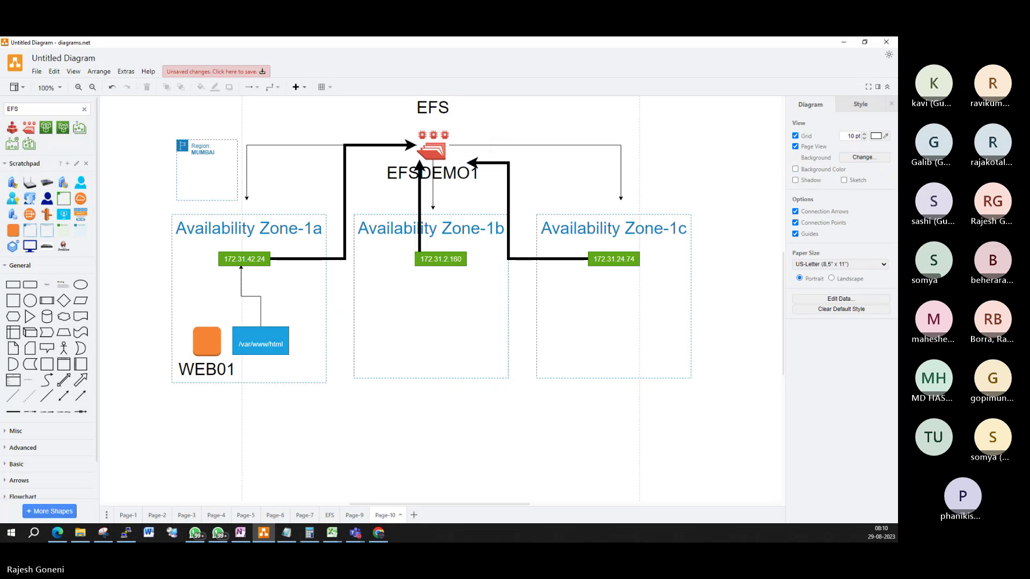
left_click(509, 211)
left_click_drag(510, 211, 518, 211)
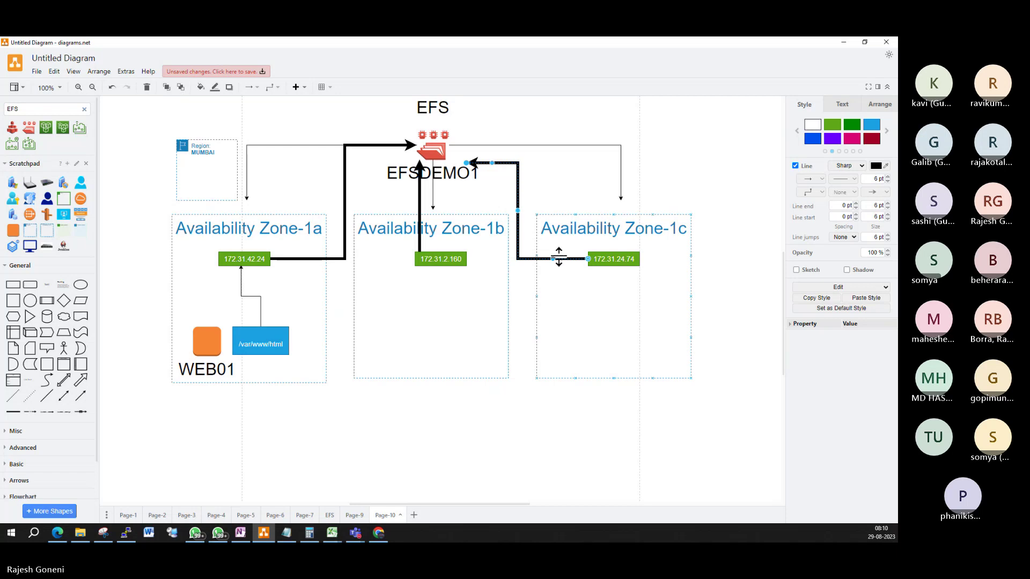
left_click(591, 444)
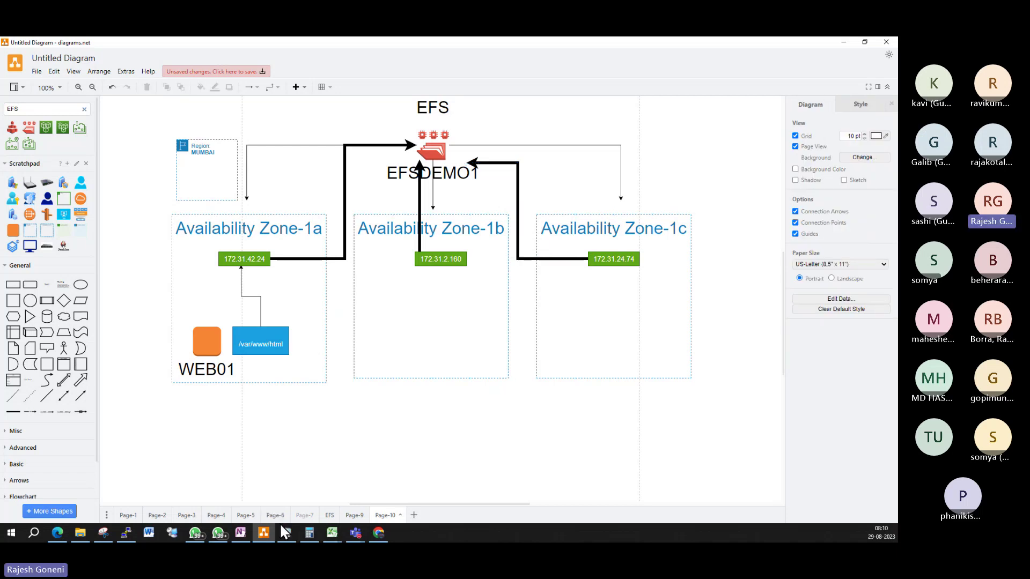
Switch to the AWS console in Chrome and open the Attach instructions for the efsdemo1 file system.
left_click(378, 533)
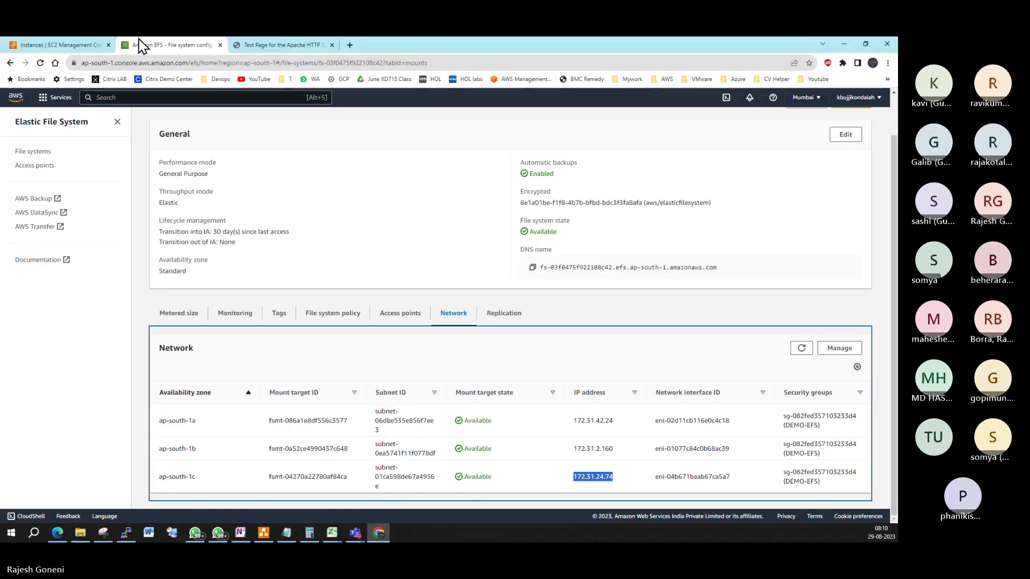
scroll(471, 340, "up", 1)
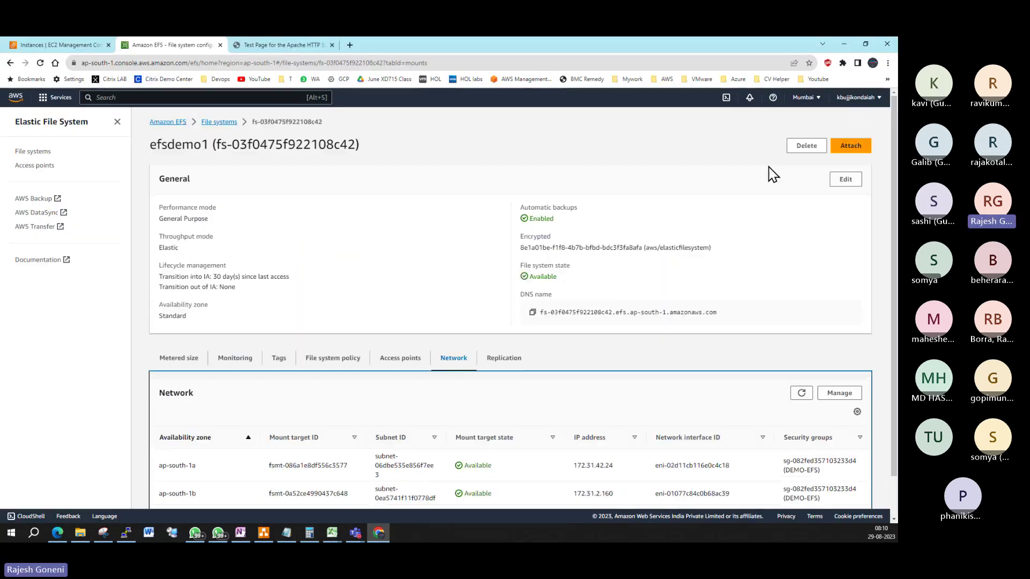
left_click(851, 146)
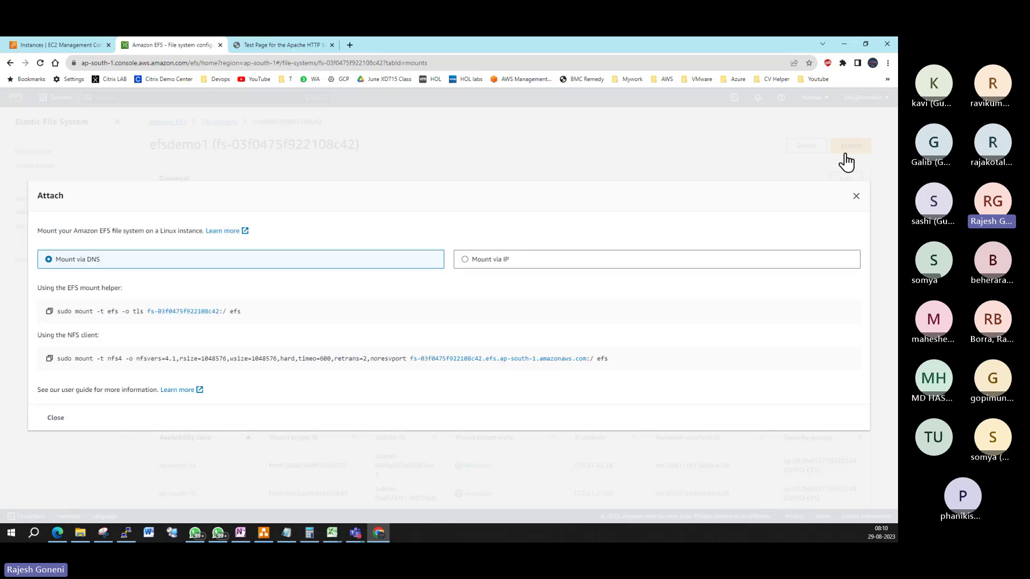
Review the Mount via IP instructions for ap-south-1a, compare the zone with WEB01's on the EC2 Instances page, and copy the NFS client command.
left_click(465, 263)
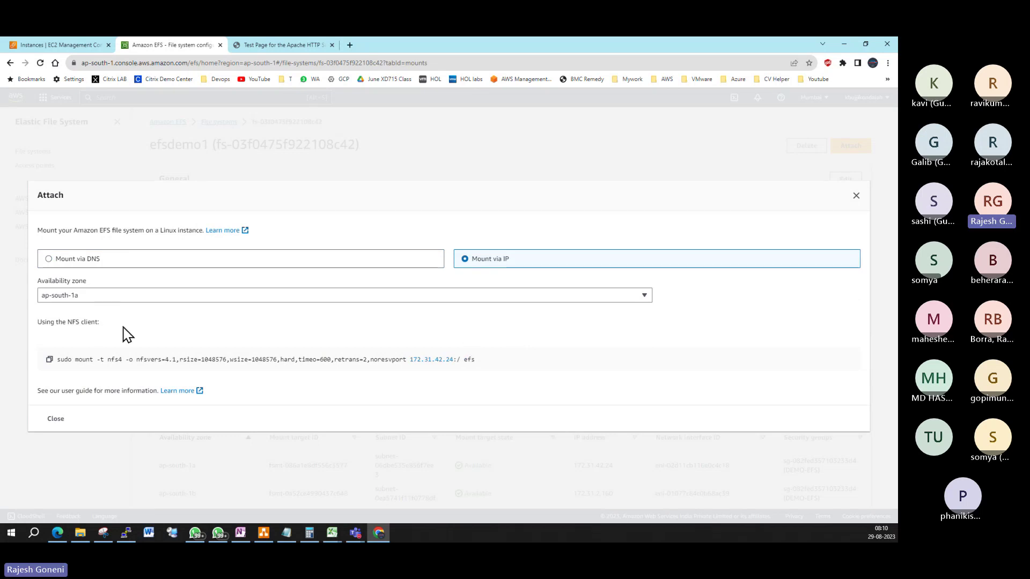
left_click(142, 293)
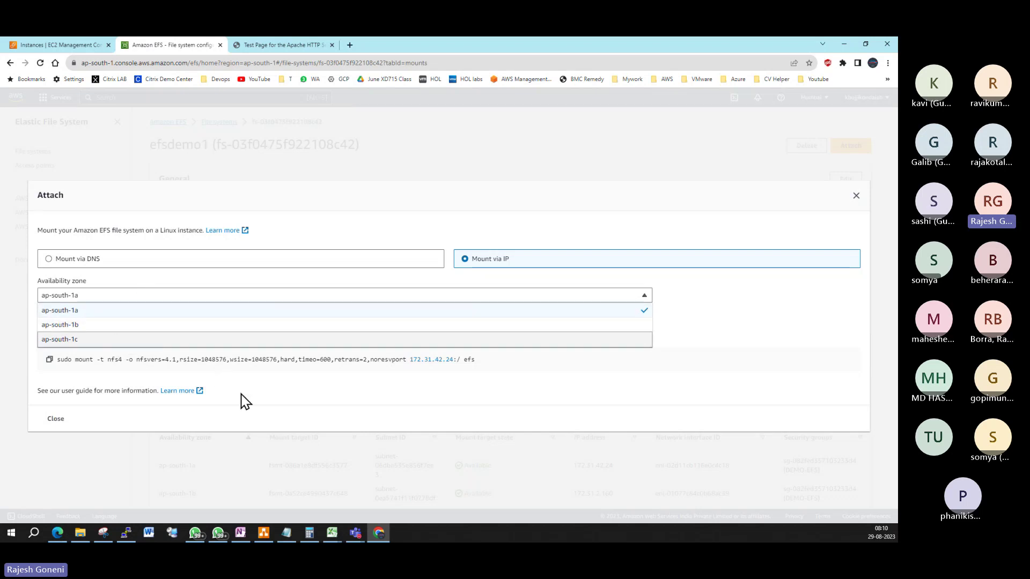
left_click(263, 411)
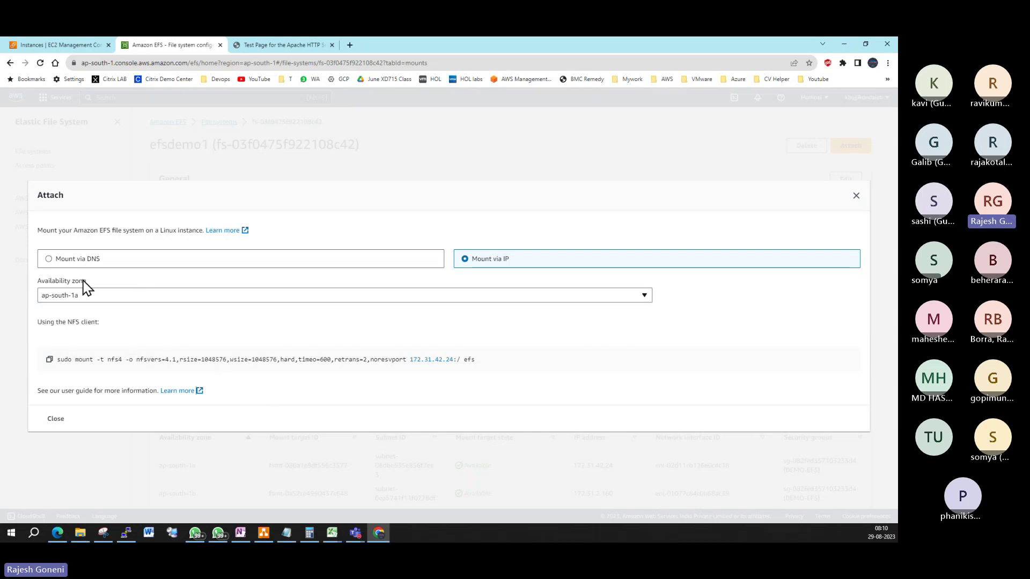
left_click(56, 46)
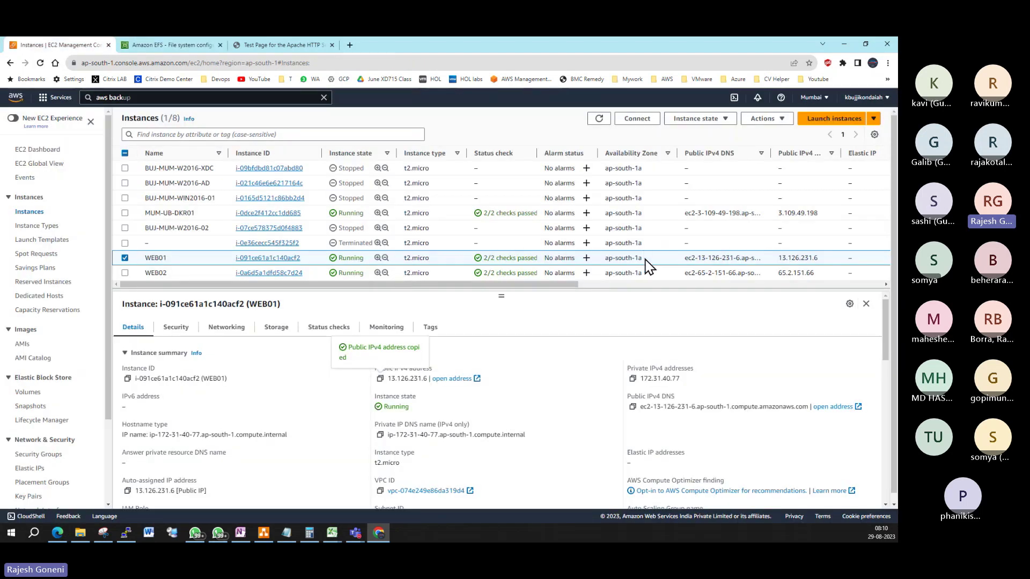
left_click_drag(643, 258, 604, 259)
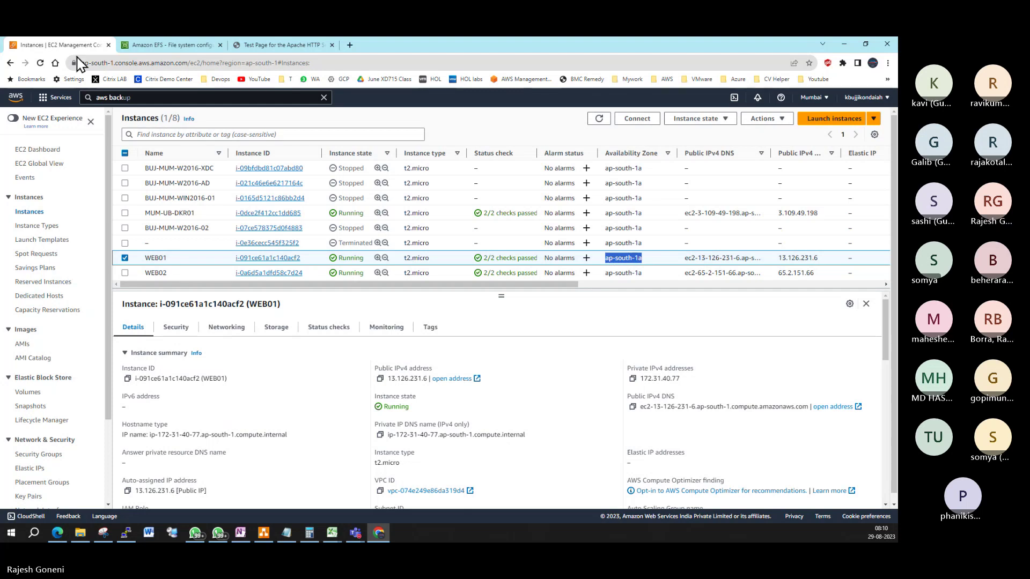
left_click(188, 45)
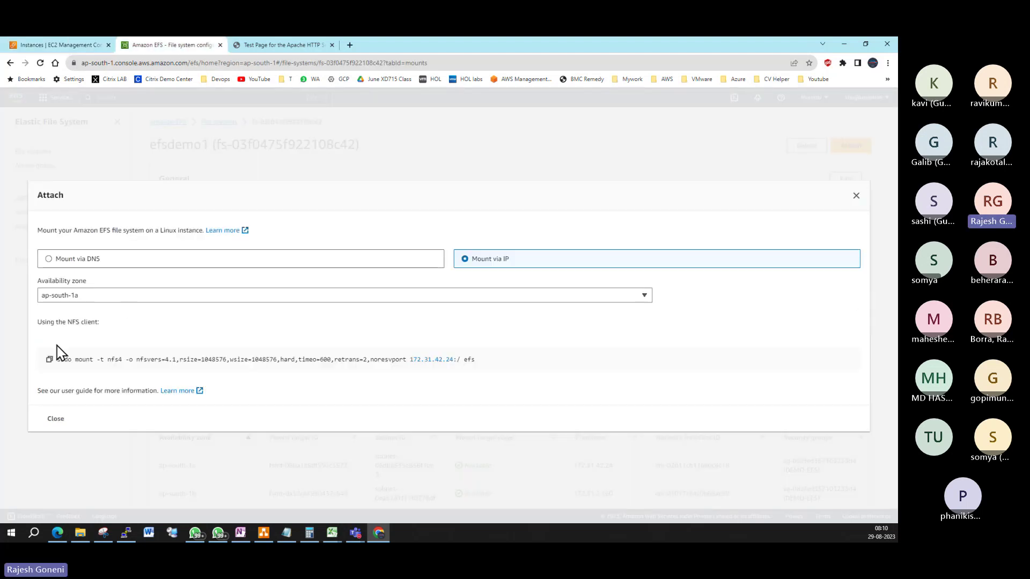
left_click(49, 360)
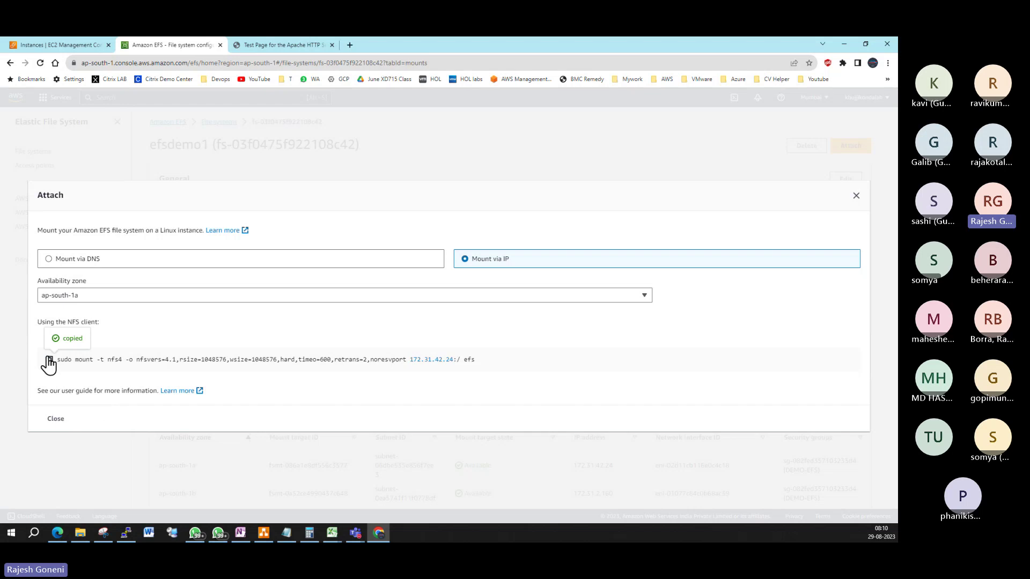
left_click_drag(463, 360, 478, 368)
Return to the Mount via DNS instructions and copy the EFS mount helper command without its trailing efs folder.
left_click(49, 260)
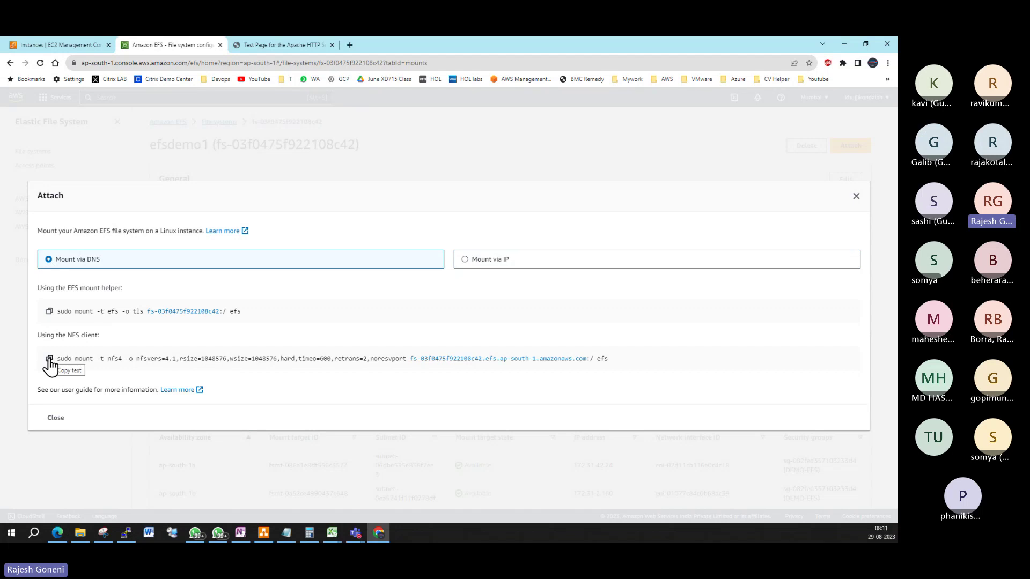
left_click(49, 313)
left_click_drag(226, 313, 60, 313)
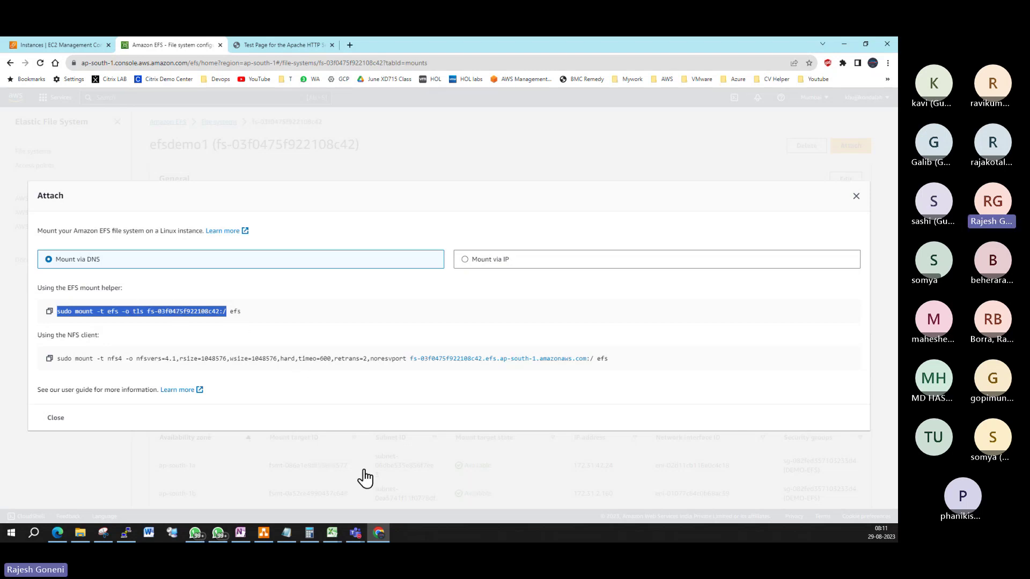
Switch to WEB01's PuTTY session and run sudo mount -t efs -o tls fs-03f0475f922108c42:/ /var/www/html.
left_click(126, 534)
right_click(293, 233)
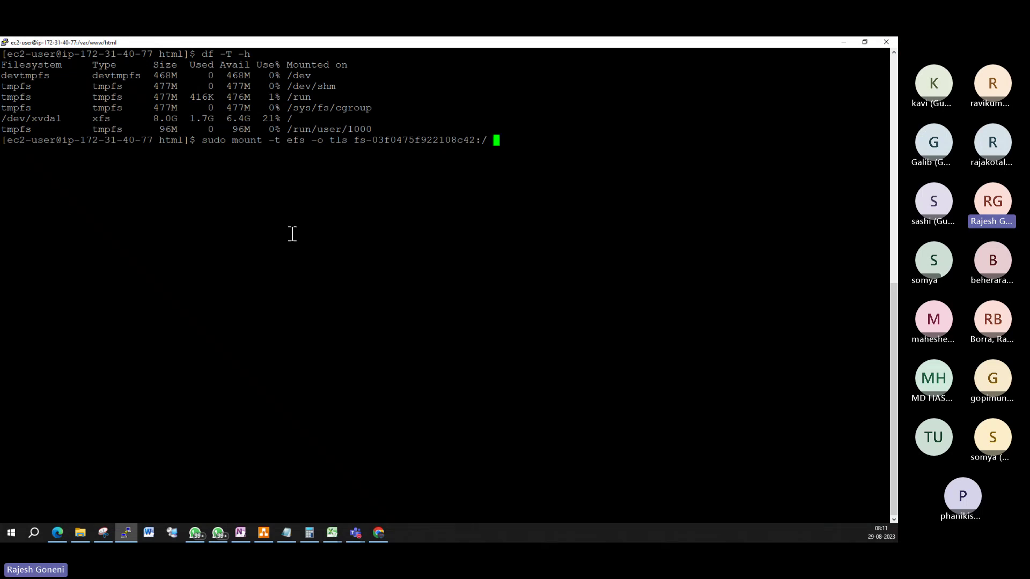
type("/var/")
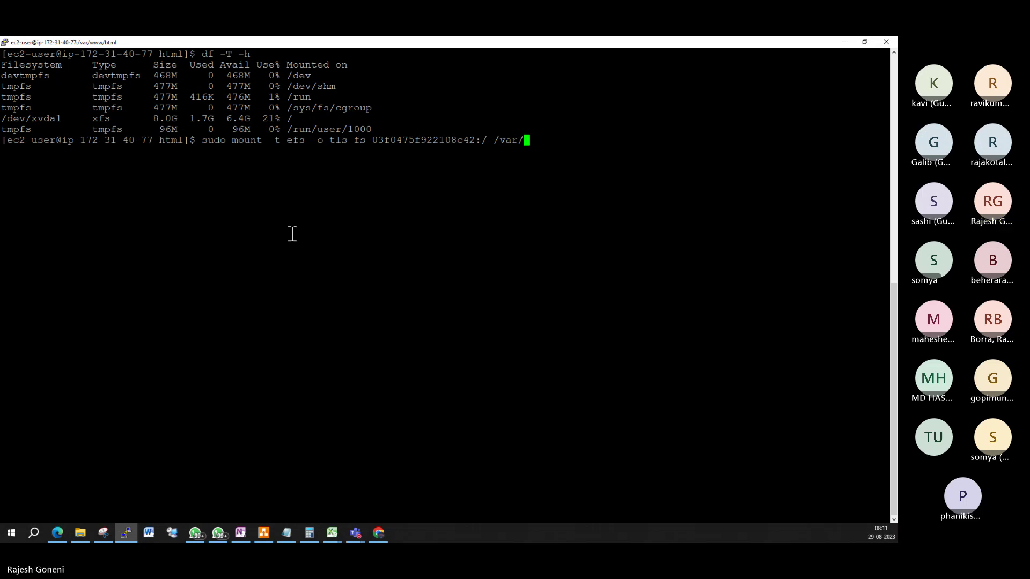
type("www")
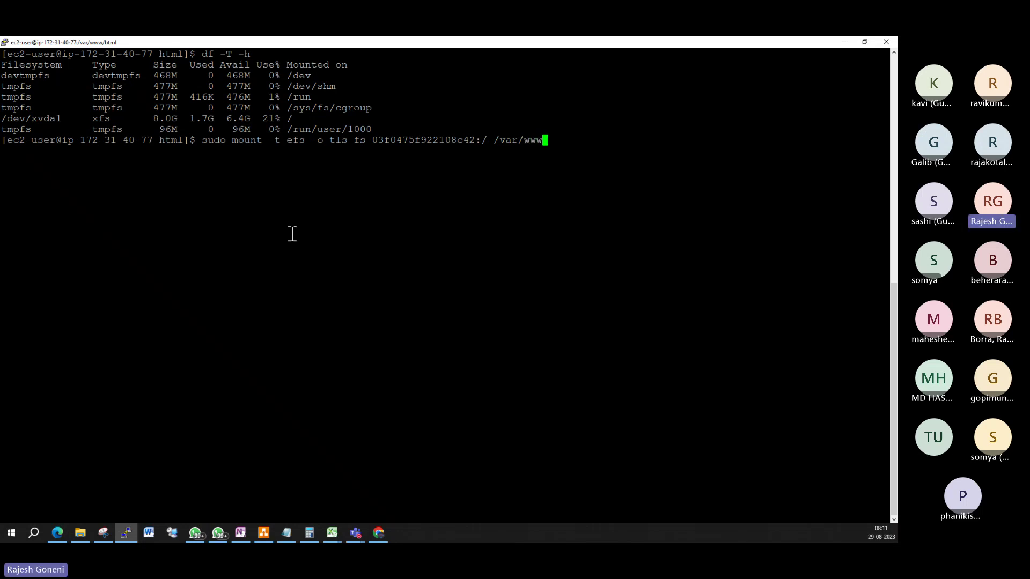
type("/ht")
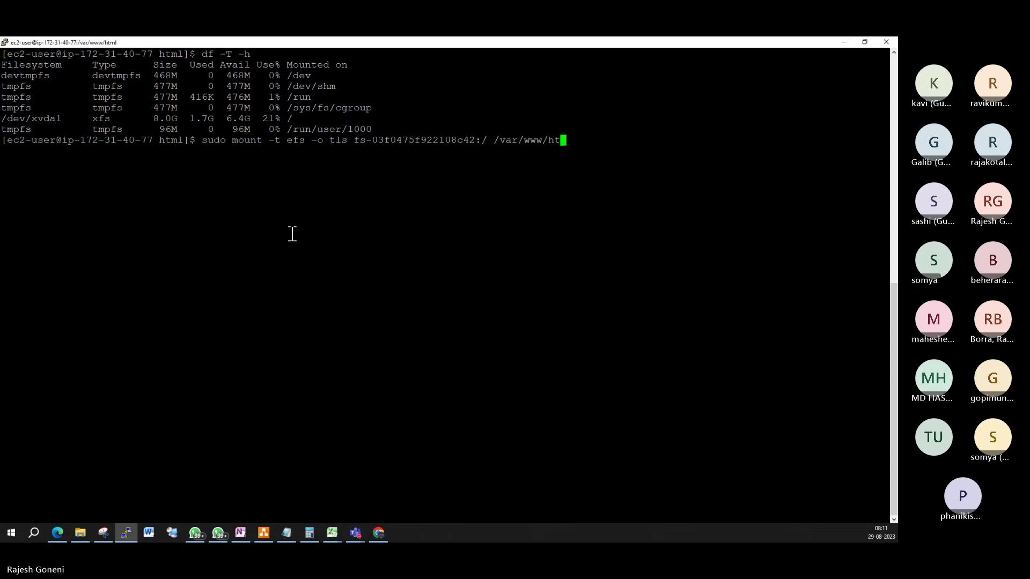
type("ml")
key("Return")
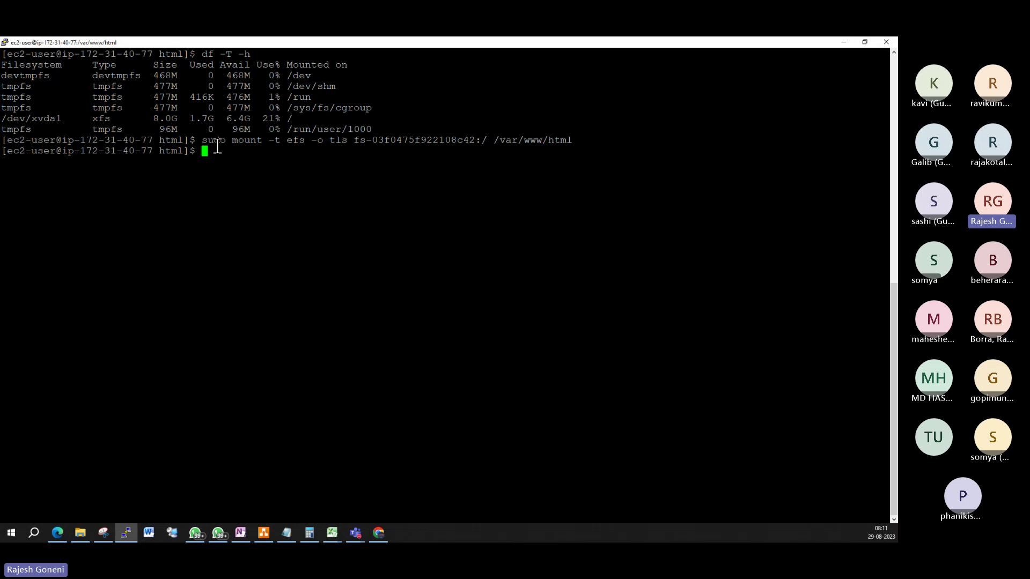
Highlight the file system ID and the mount directory in the executed mount command.
left_click_drag(494, 140, 573, 141)
left_click_drag(481, 140, 286, 143)
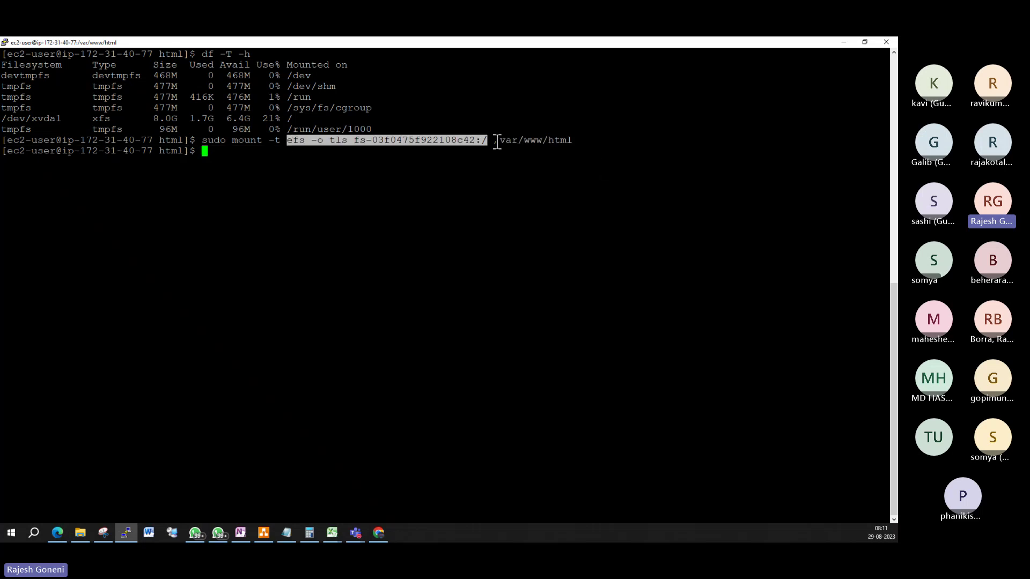
left_click_drag(494, 140, 567, 140)
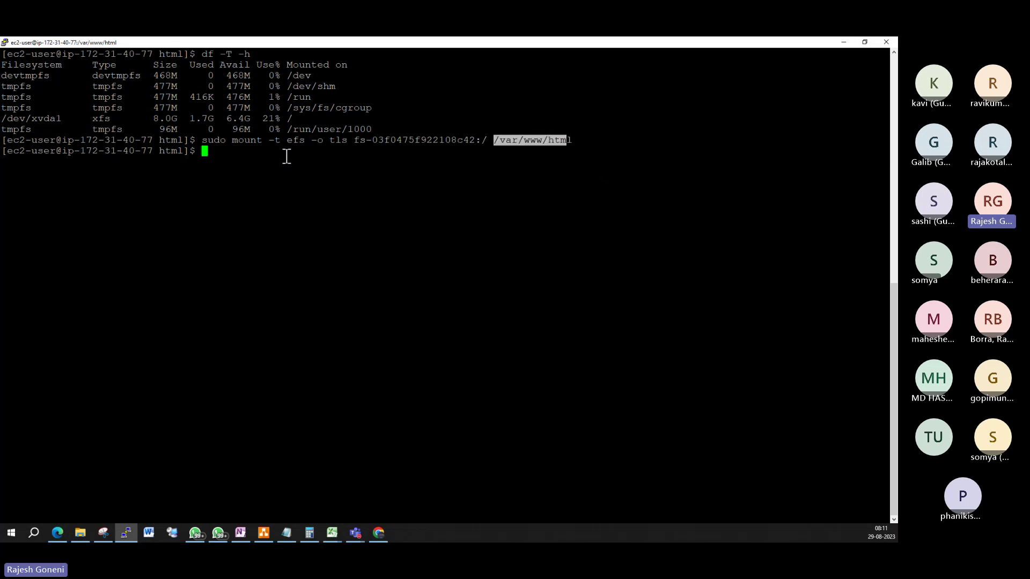
left_click_drag(349, 141, 476, 141)
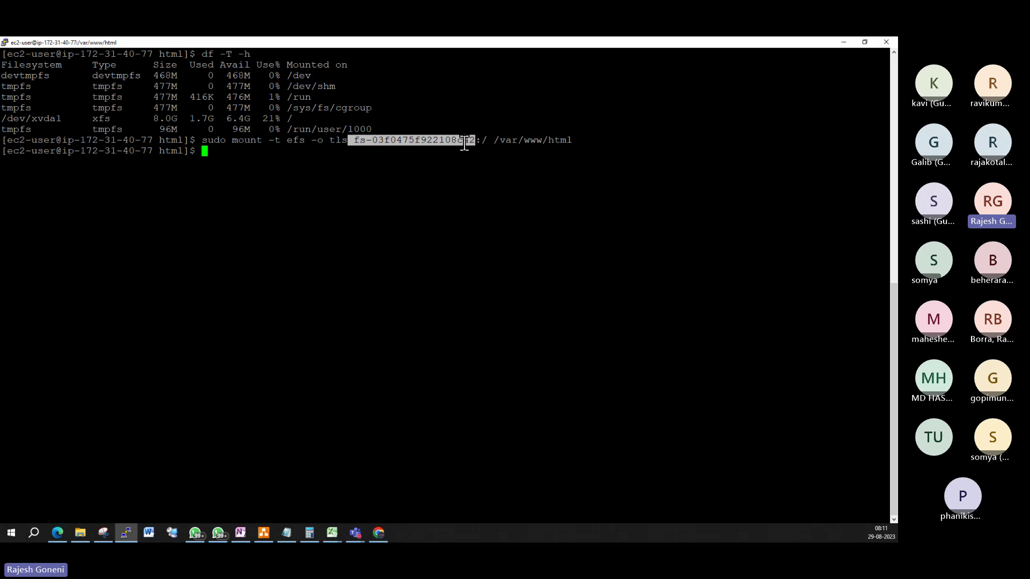
Run df -T -h again and highlight the file system type and mount point of the /var/www/html entry.
left_click(246, 153)
key("Up")
key("Up")
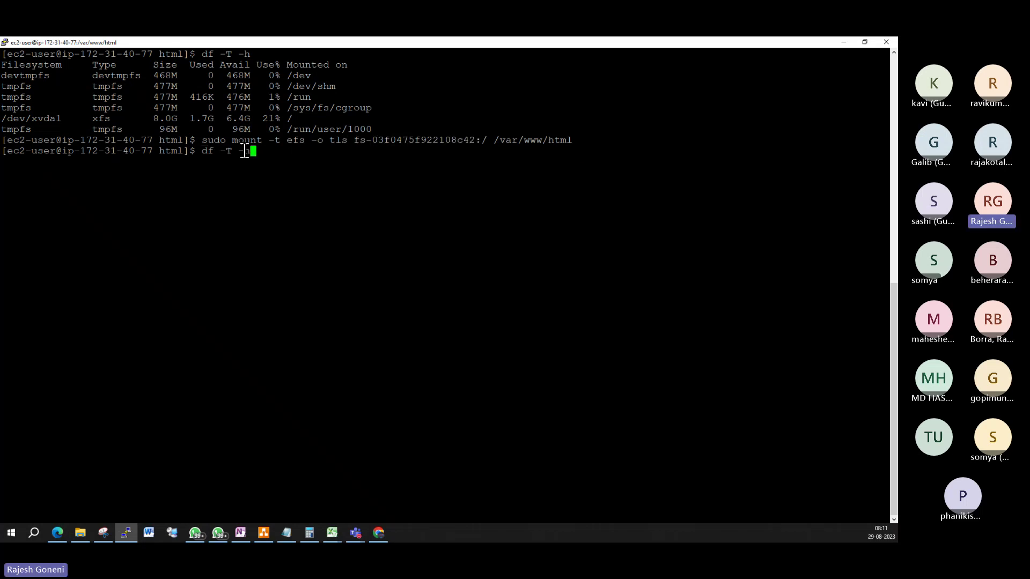
key("Return")
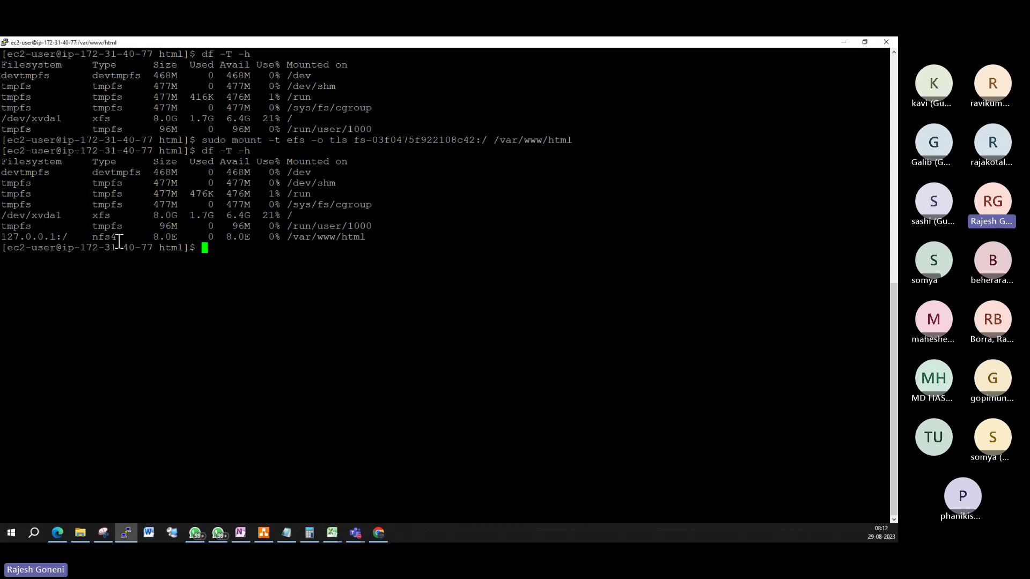
left_click_drag(129, 238, 85, 238)
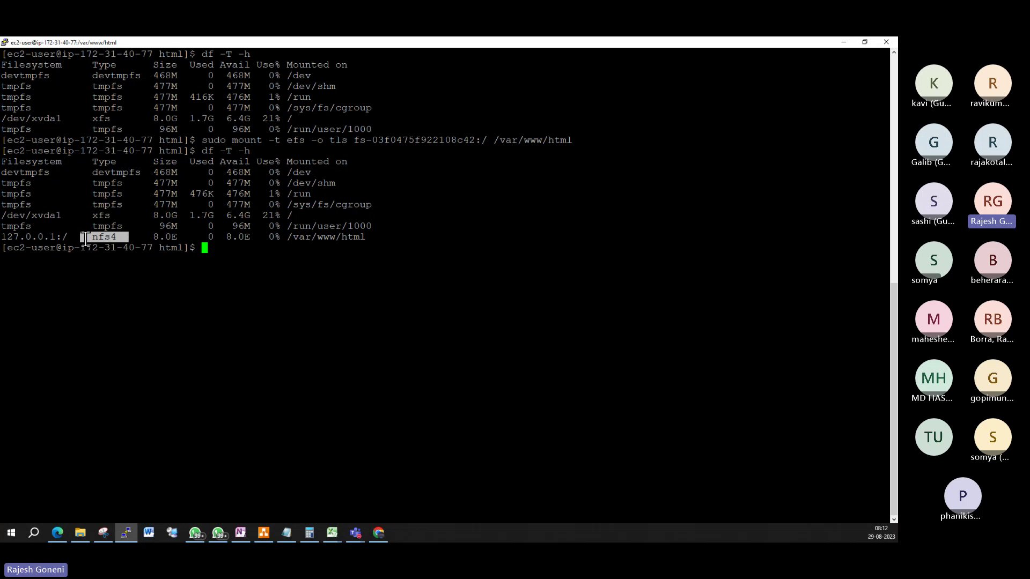
left_click(293, 241)
double_click(293, 241)
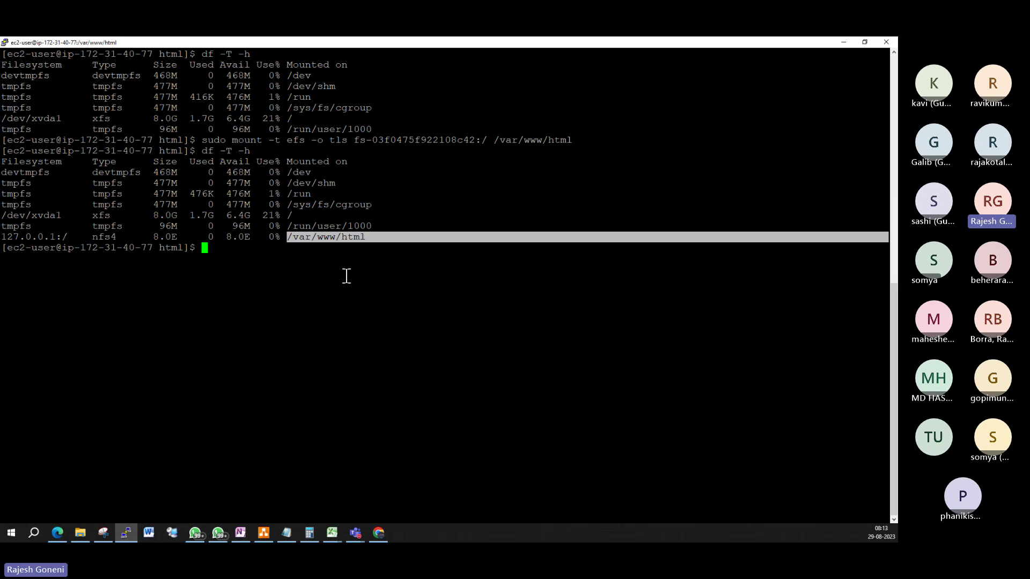
View the EFS diagram in diagrams.net, switch back to Chrome, and reload WEB01's web page at 13.126.231.6.
left_click(265, 531)
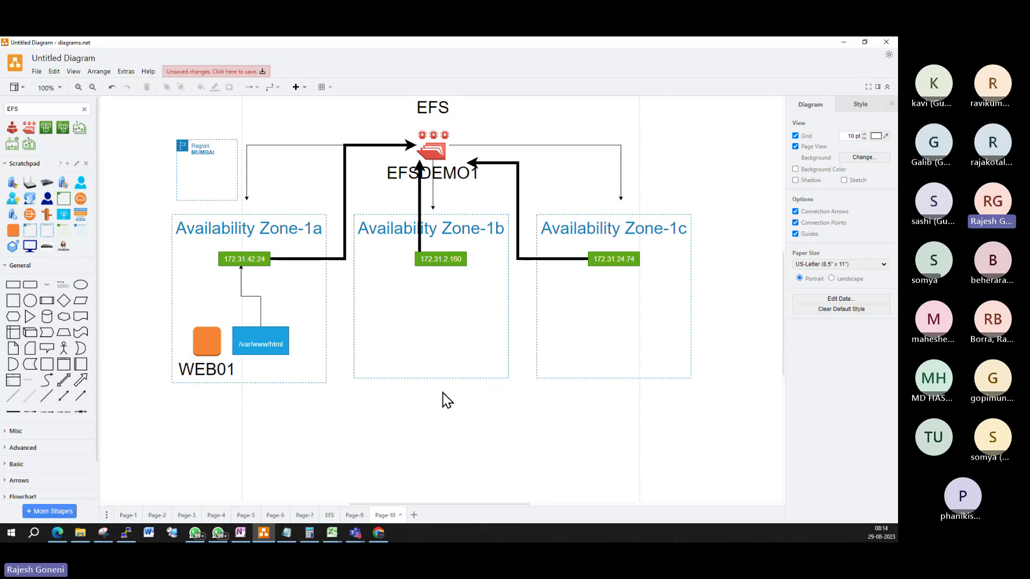
left_click(406, 326)
left_click(379, 532)
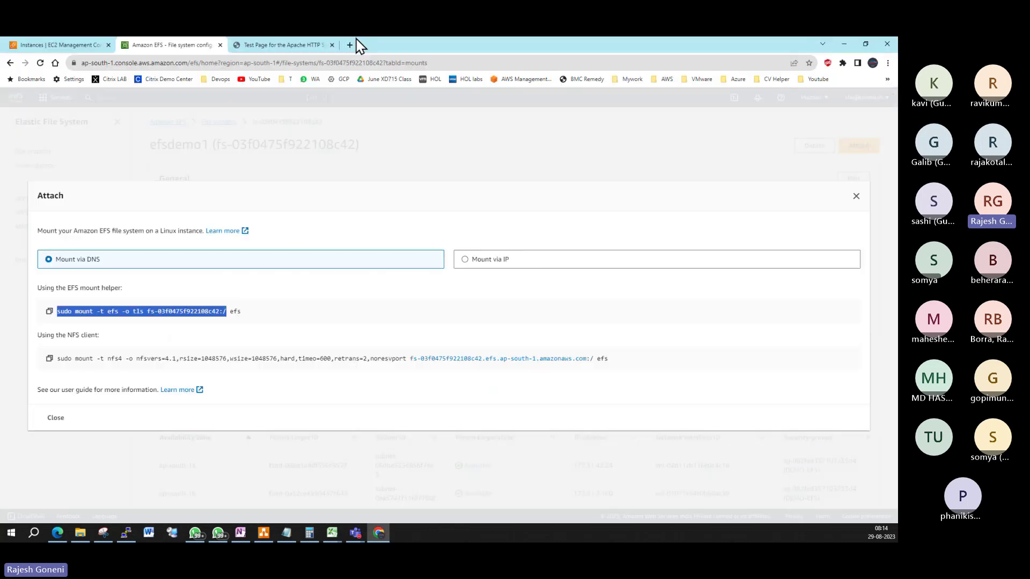
left_click(279, 46)
left_click(231, 63)
key("Return")
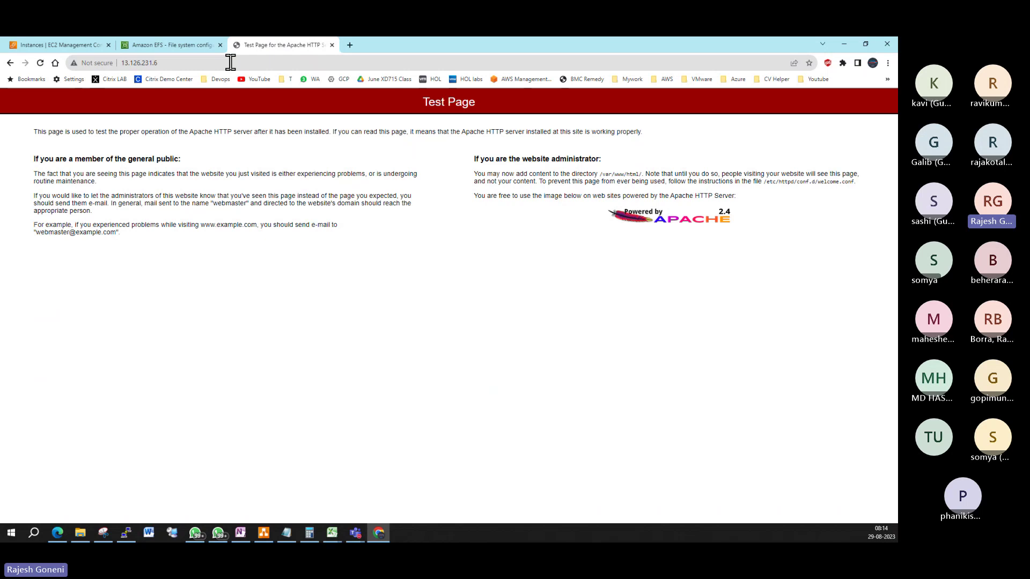
left_click(156, 63)
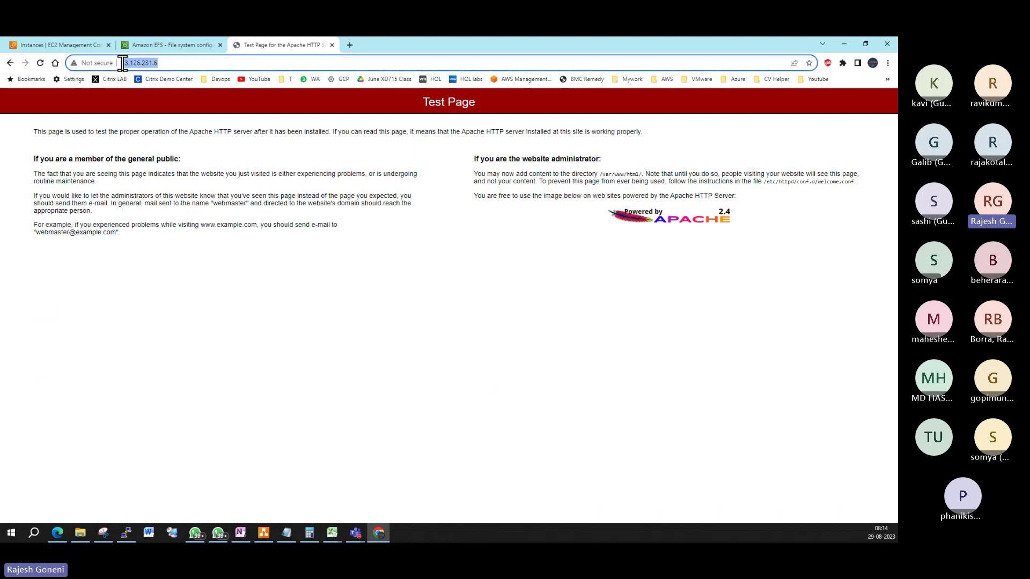
left_click(80, 533)
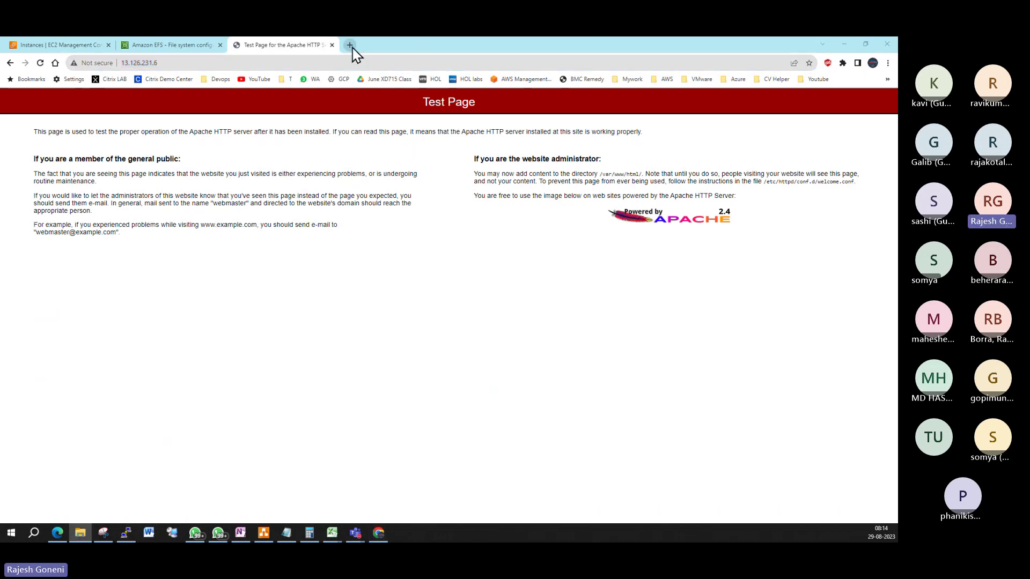
Search Google in a new browser tab for "free html website templates bbb fitness free download".
left_click(351, 46)
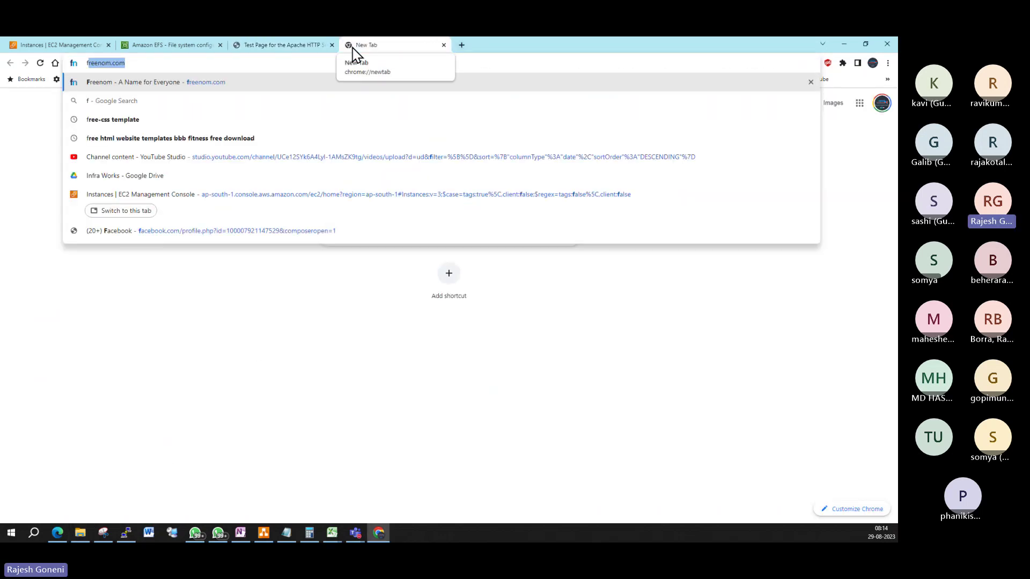
type("google.com")
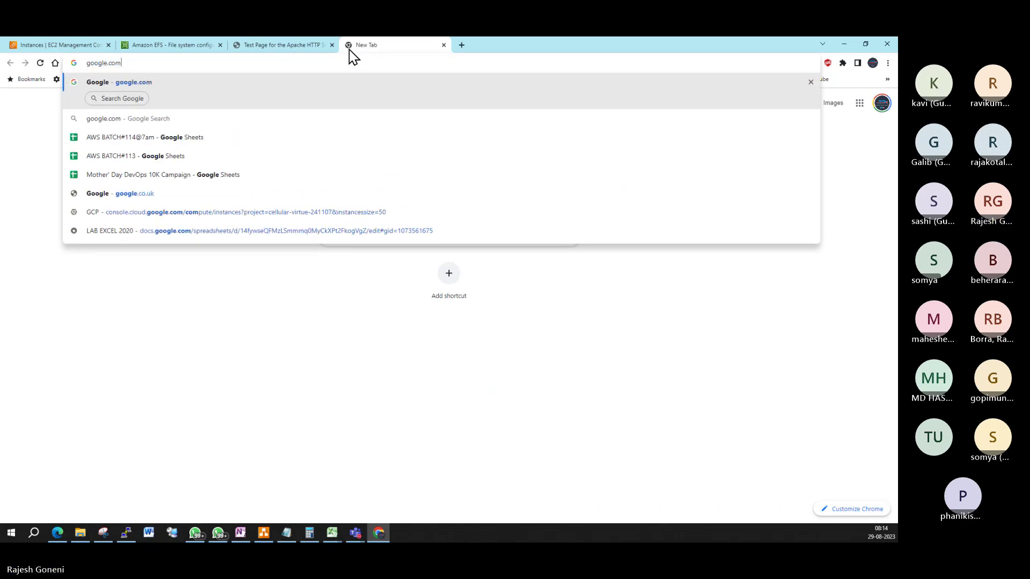
key("Return")
type("firee")
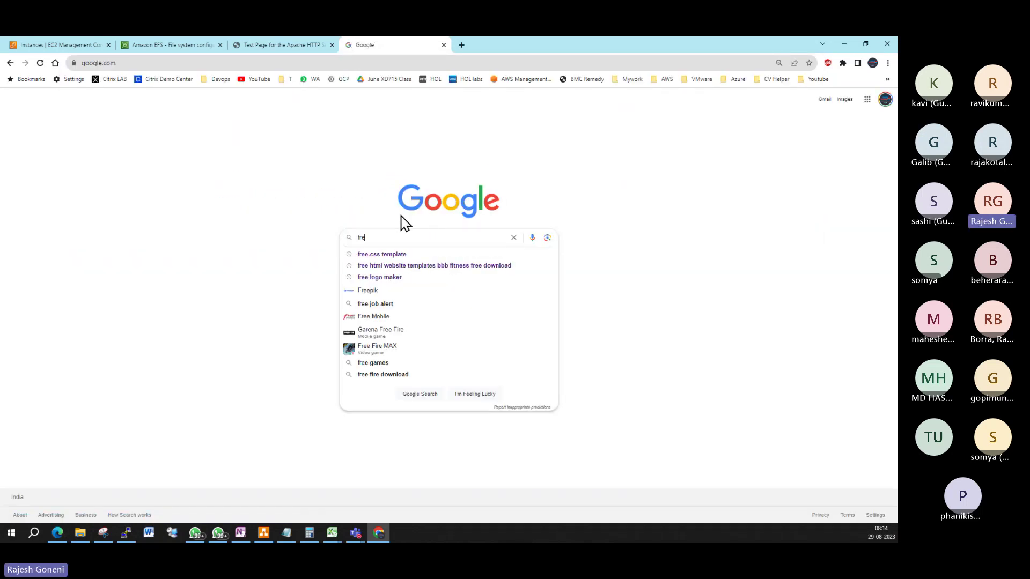
key("Down")
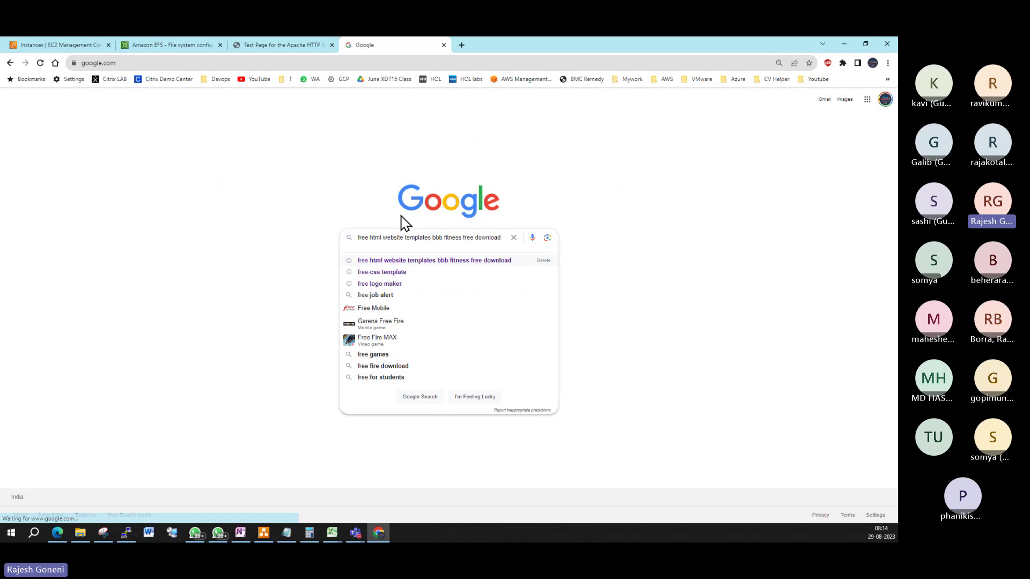
key("Return")
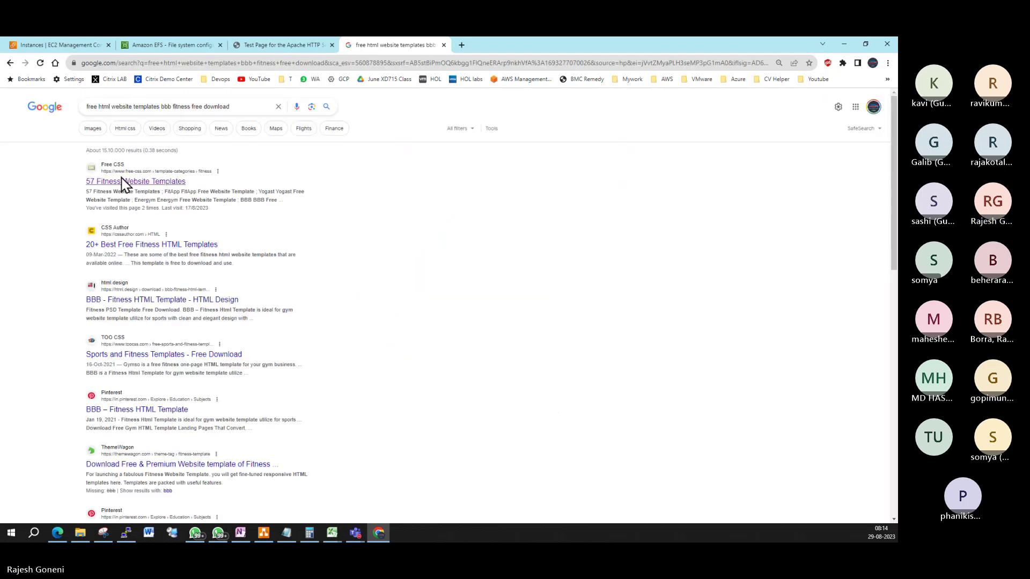
Open the Free CSS "57 Fitness Website Templates" search result and open the FitApp template's details.
left_click(134, 180)
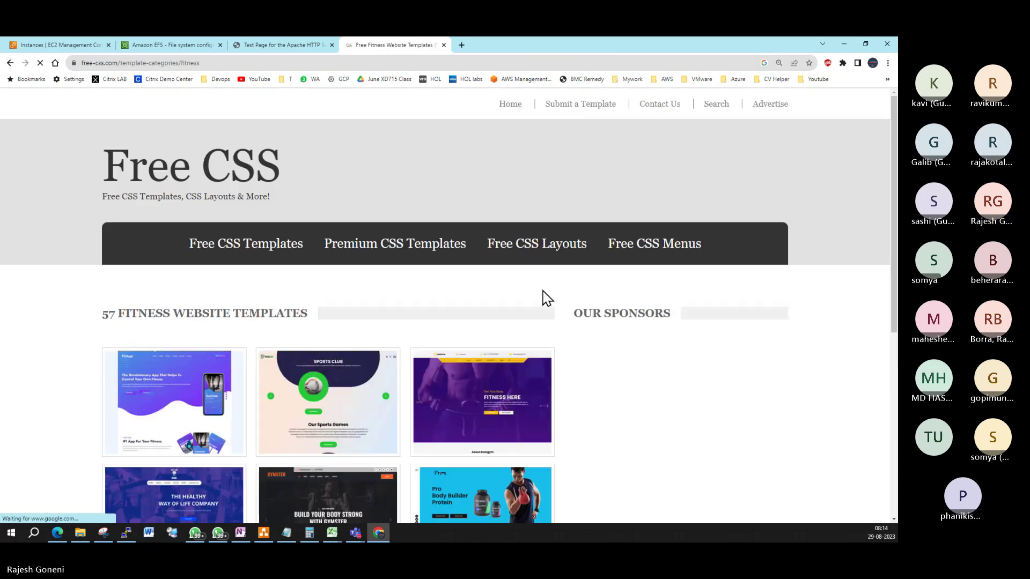
scroll(548, 290, "down", 3)
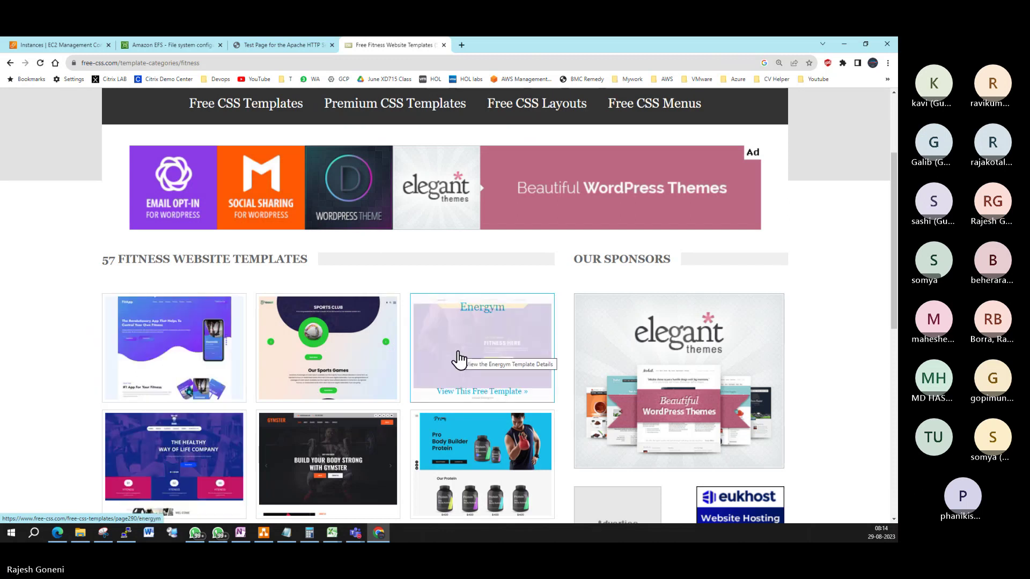
left_click(230, 329)
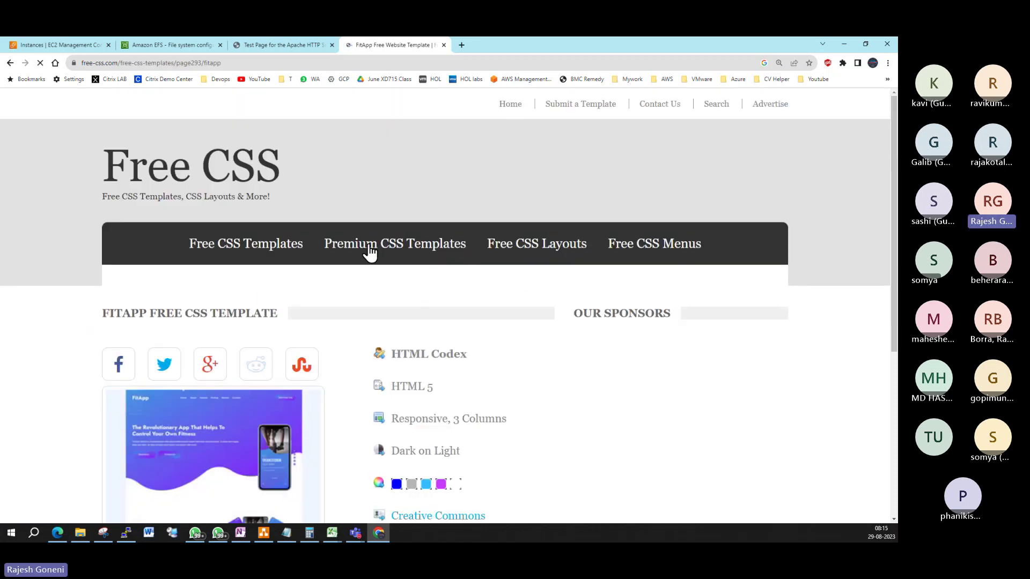
Download the FitApp template and save "FitApp Free Website Template - Free-CSS.com.zip" in the Downloads folder.
scroll(263, 333, "down", 3)
scroll(376, 230, "down", 3)
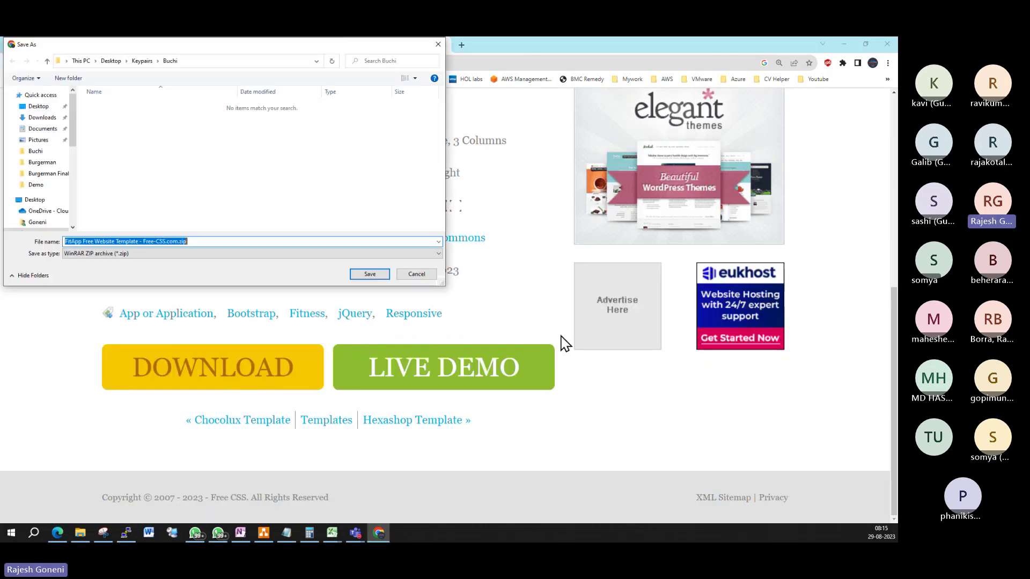
left_click(43, 118)
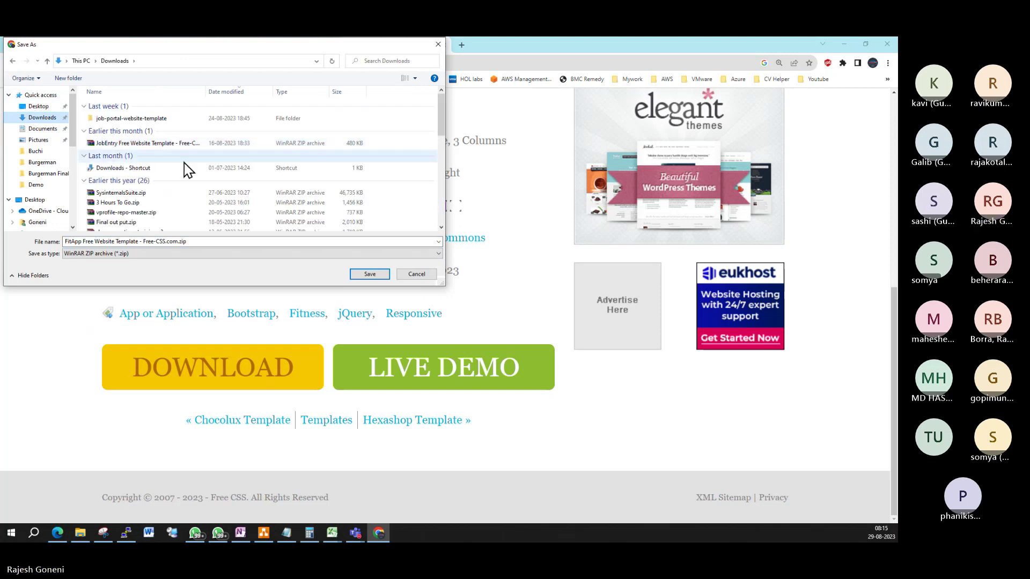
left_click(370, 276)
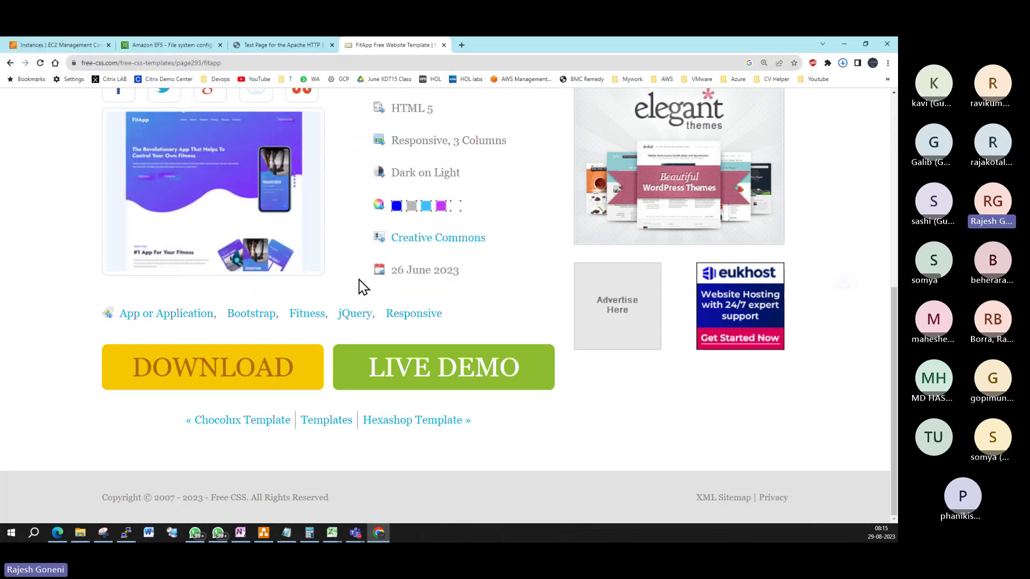
Show the downloaded FitApp zip in its folder and extract it to the default destination path.
left_click(843, 62)
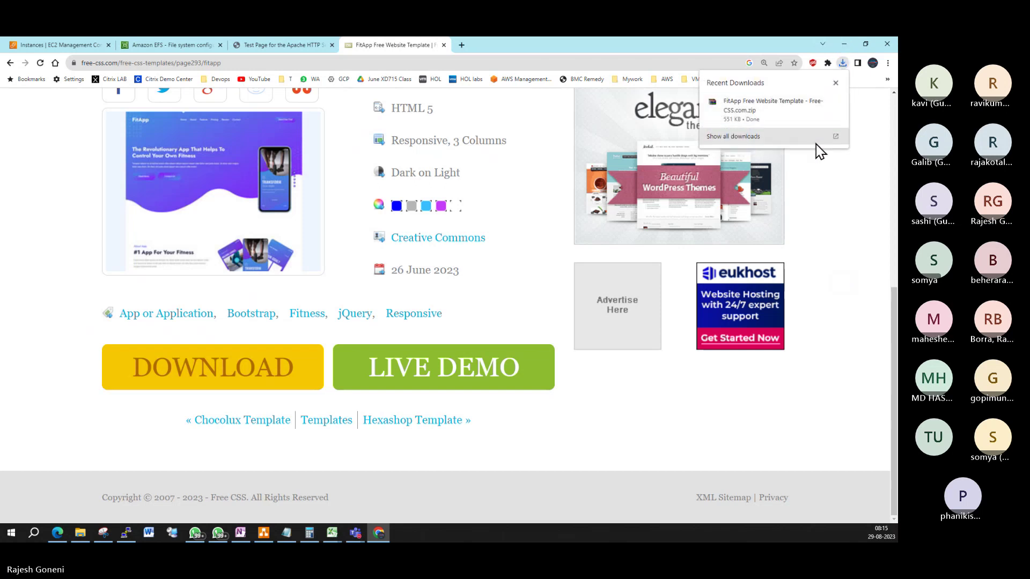
left_click(821, 102)
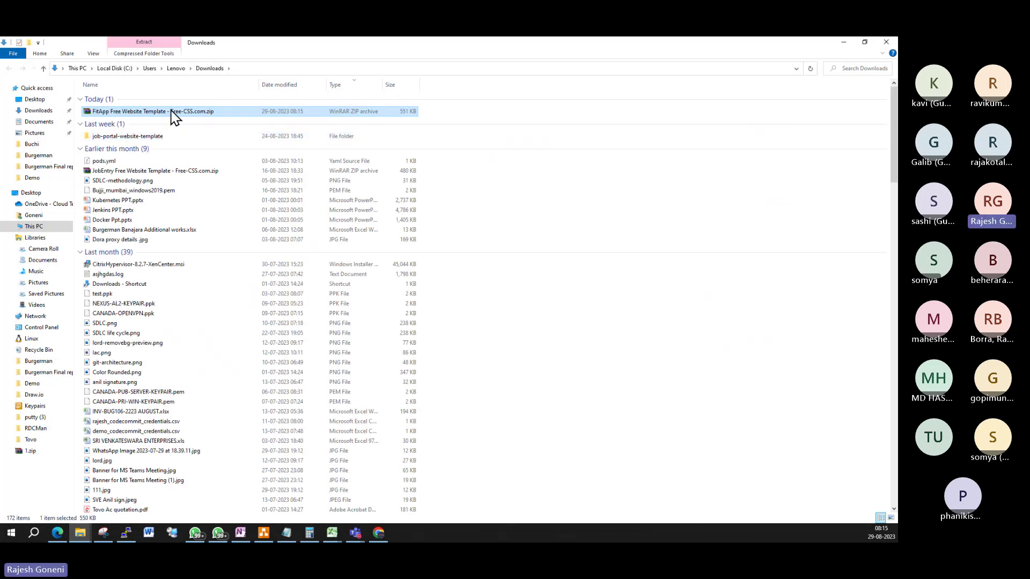
right_click(172, 112)
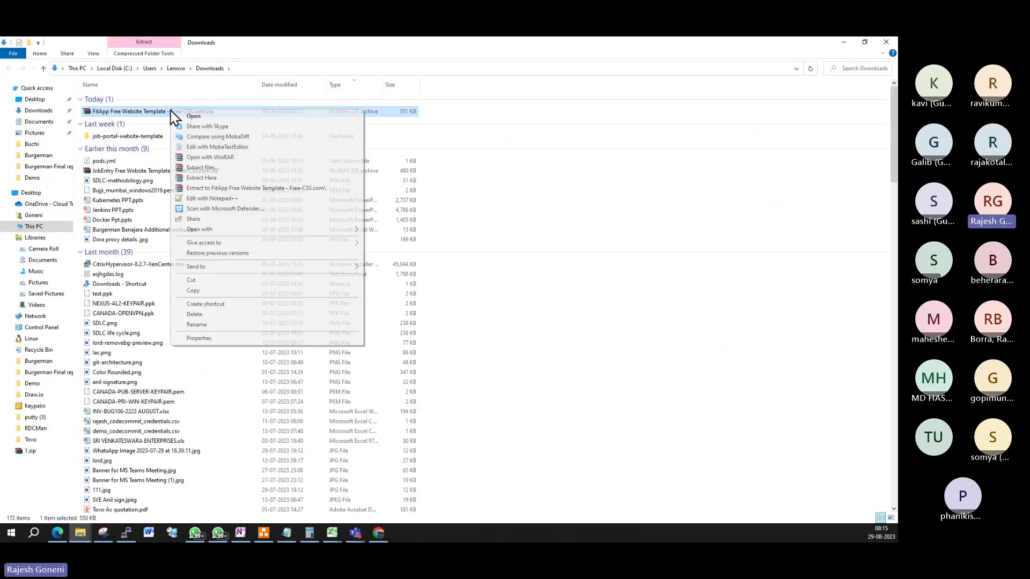
left_click(219, 168)
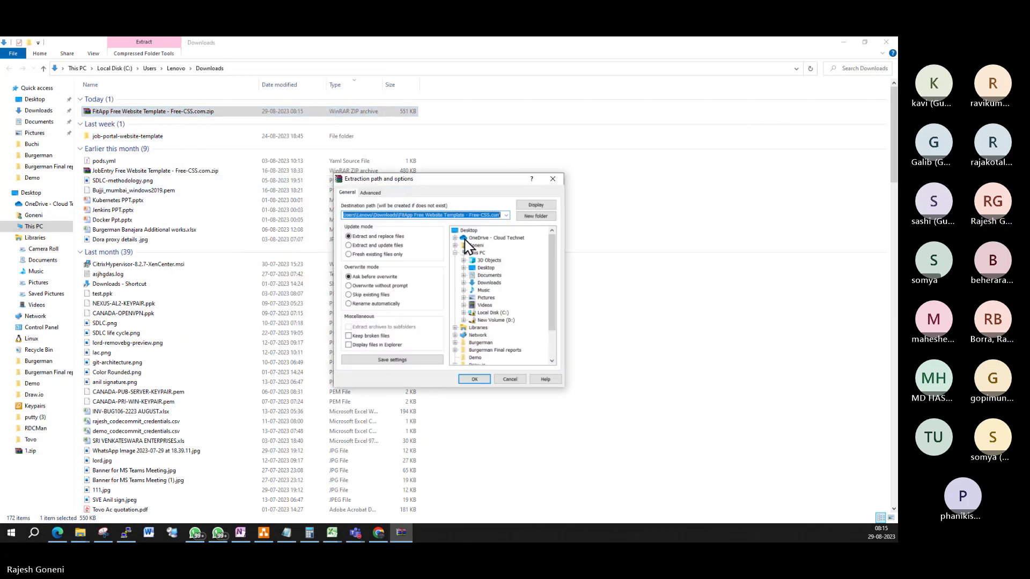
left_click(477, 380)
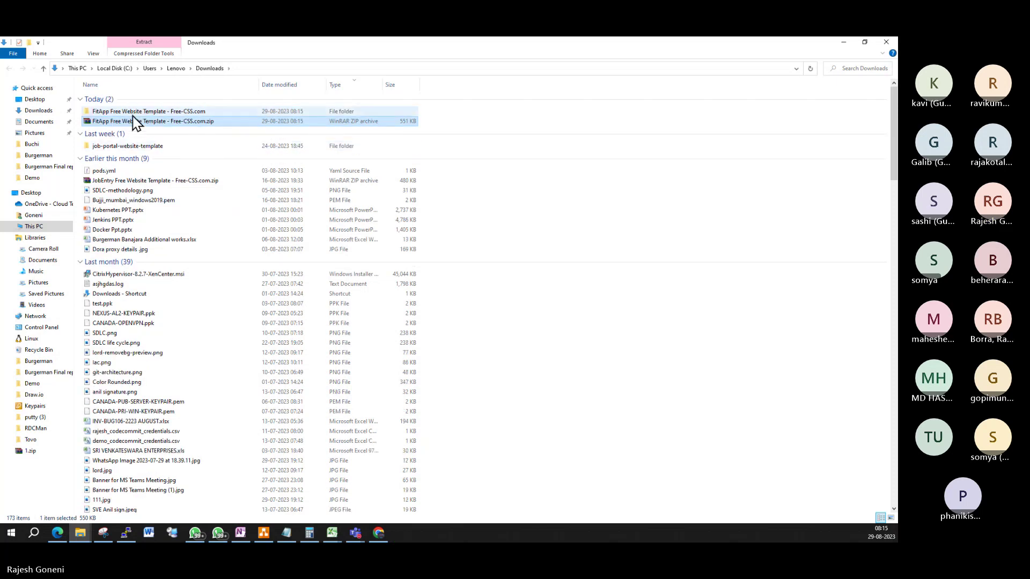
Open the extracted FitApp folder and its mobile-app-html-template subfolder to view the website files.
left_click(148, 112)
double_click(149, 112)
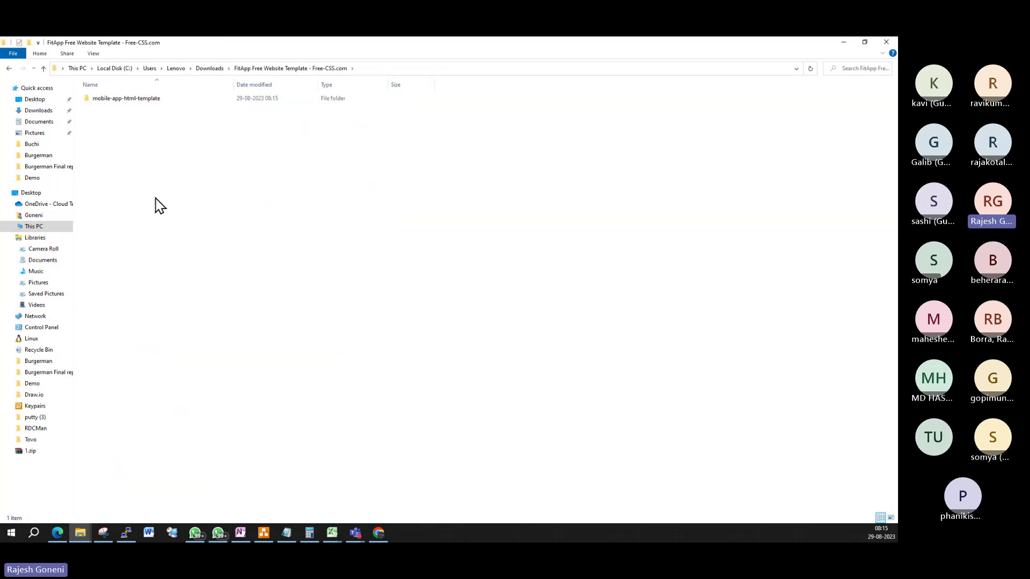
double_click(147, 102)
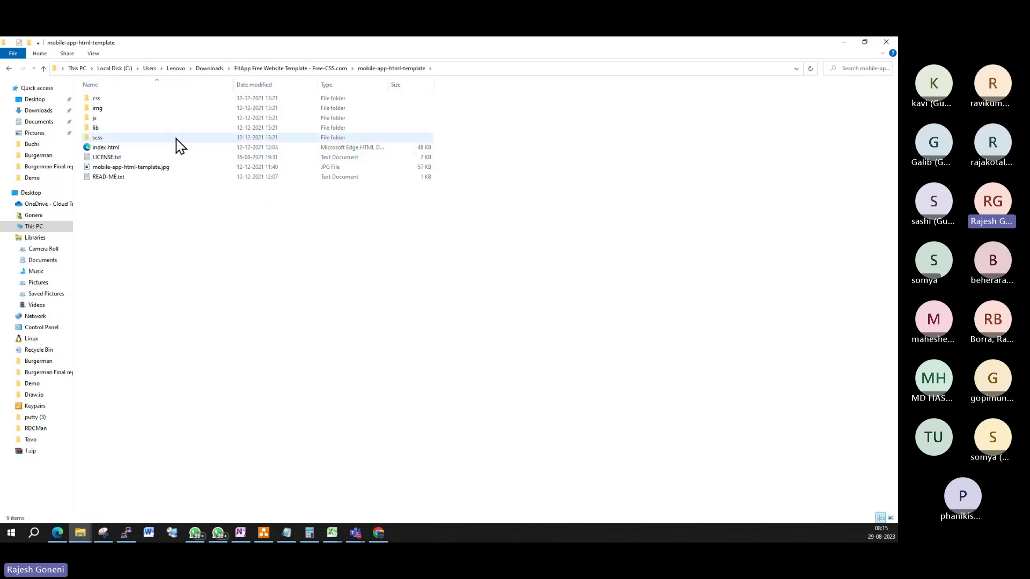
mouse_move(184, 143)
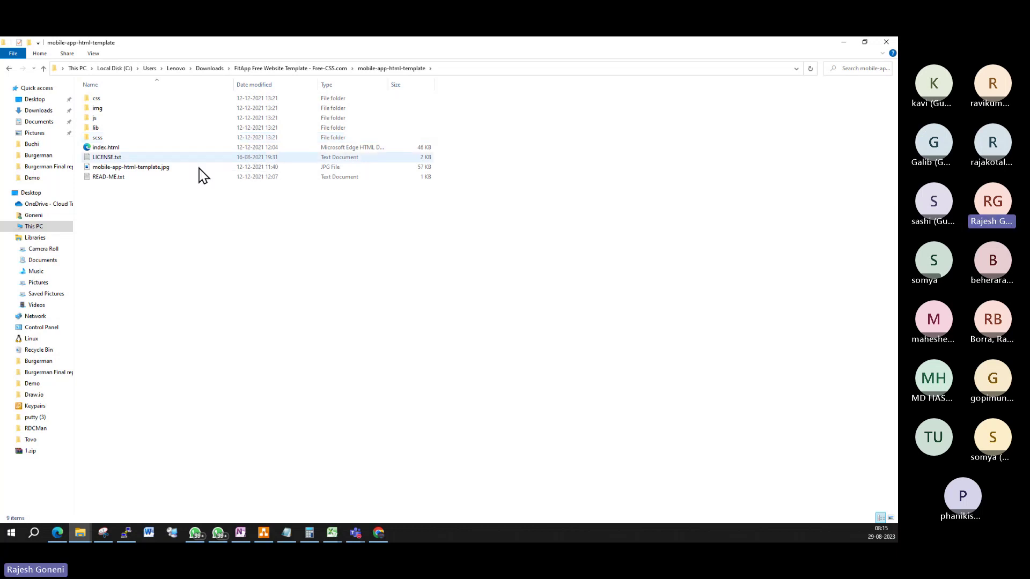
Switch to Chrome, search for "winscp" in a new tab, and open the official WinSCP site and its download link.
left_click(380, 534)
left_click(462, 45)
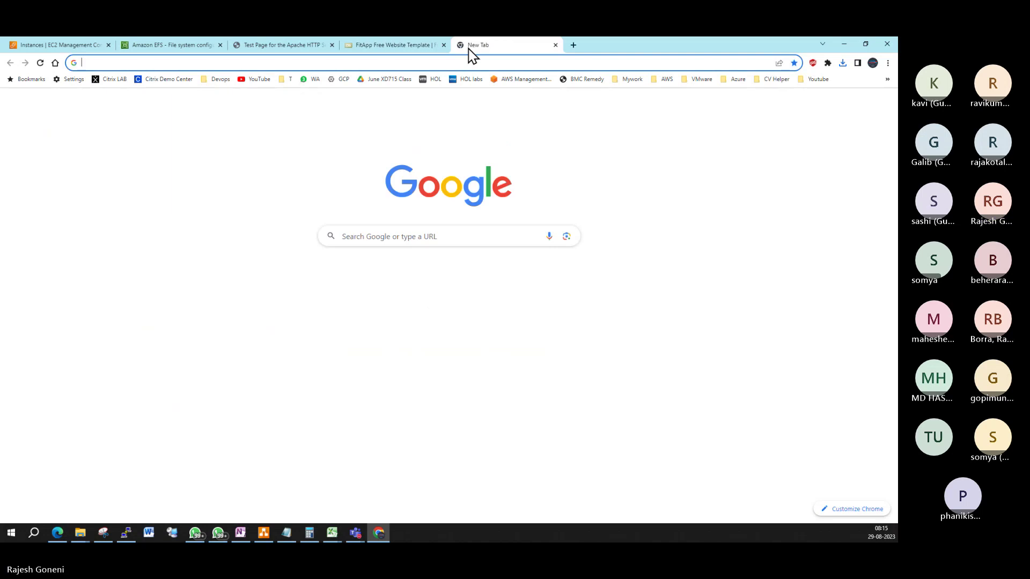
type("winscp")
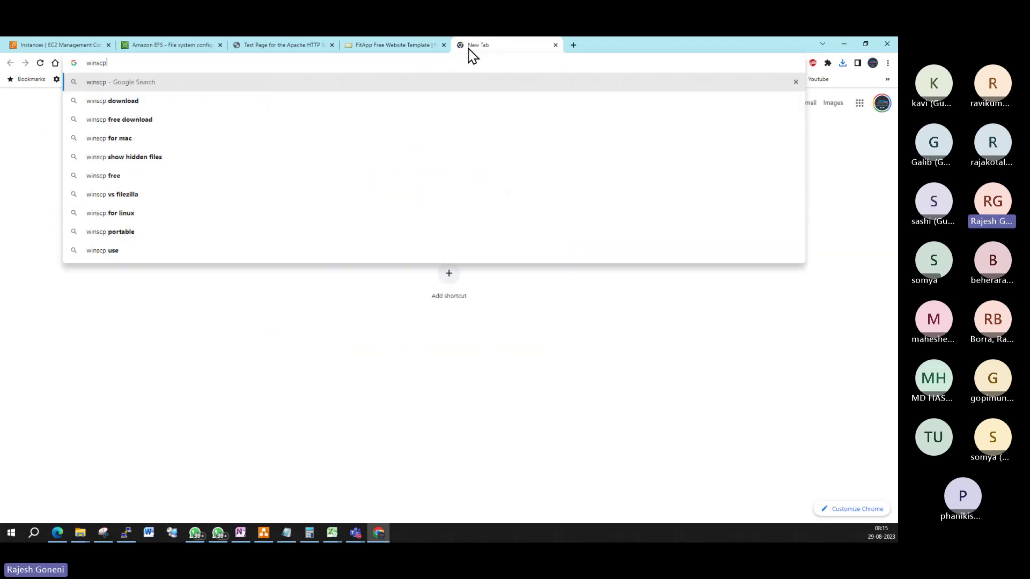
key("Return")
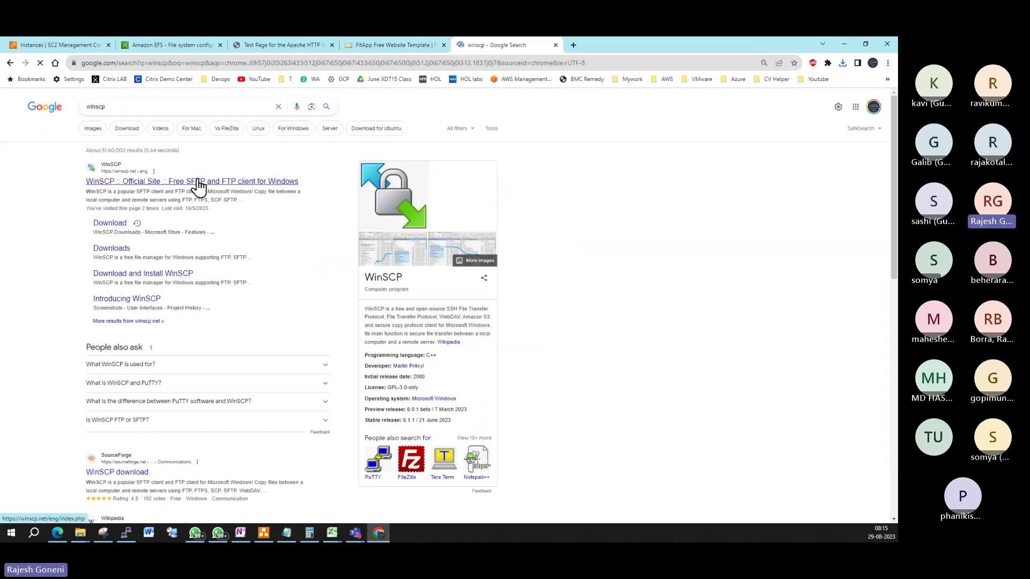
left_click(103, 184)
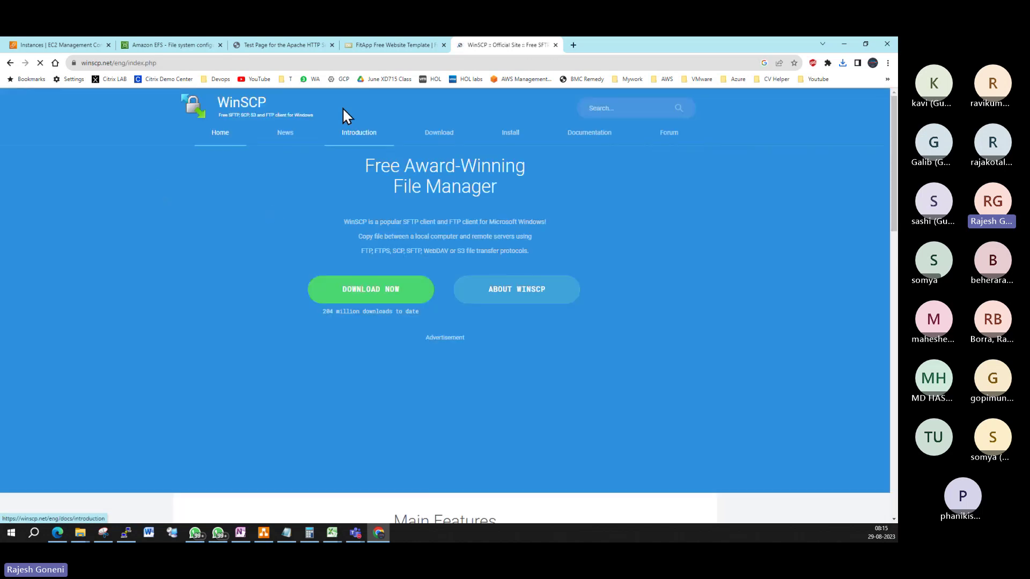
left_click(375, 292)
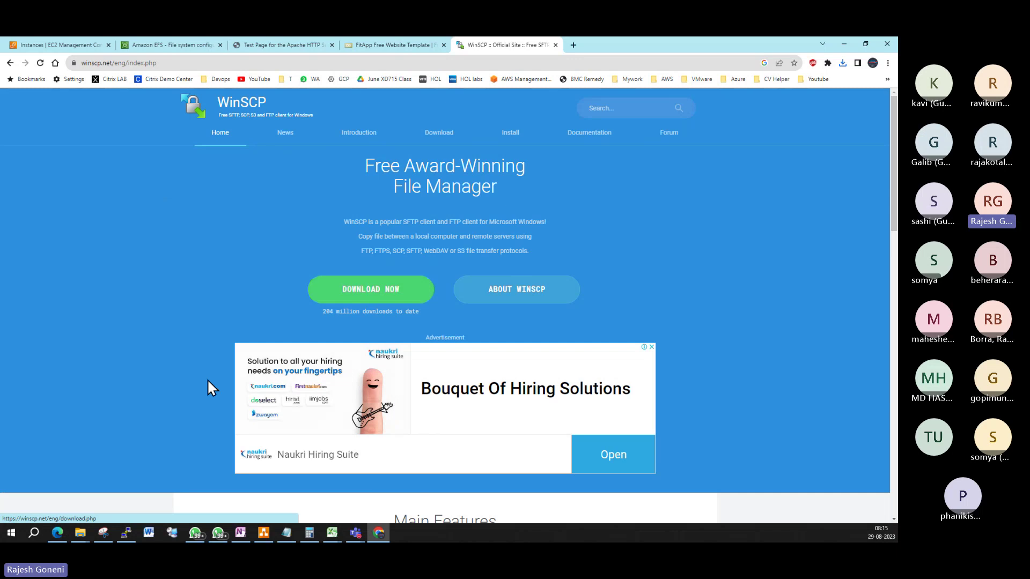
Launch the installed WinSCP application and dismiss the update dialog without upgrading.
left_click(12, 534)
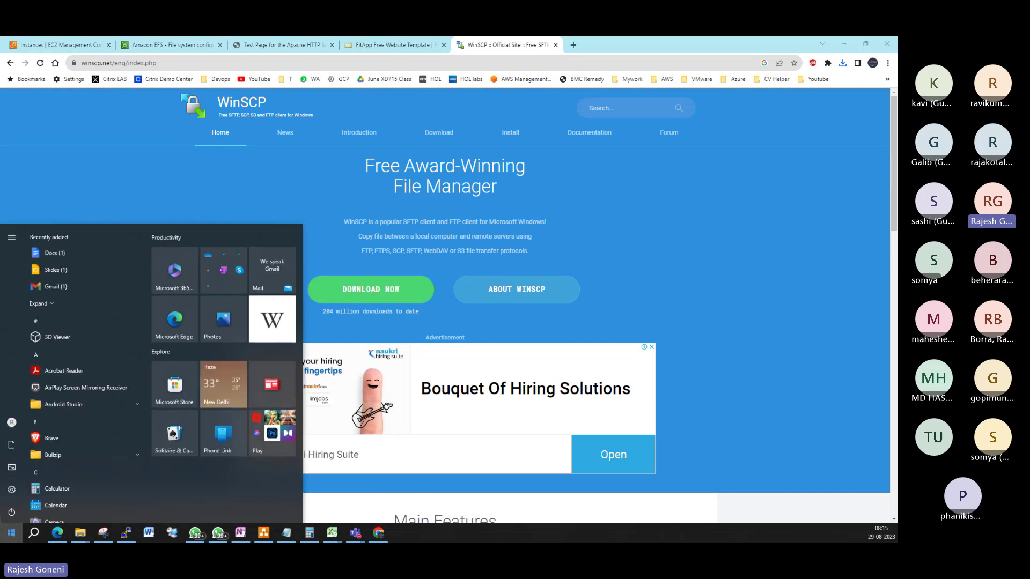
type("winscp")
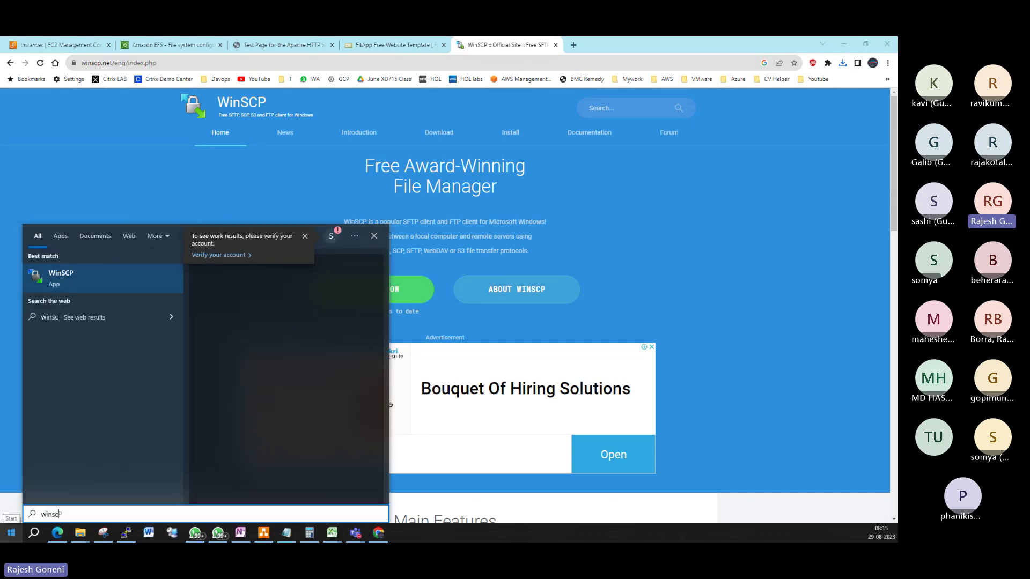
left_click(86, 267)
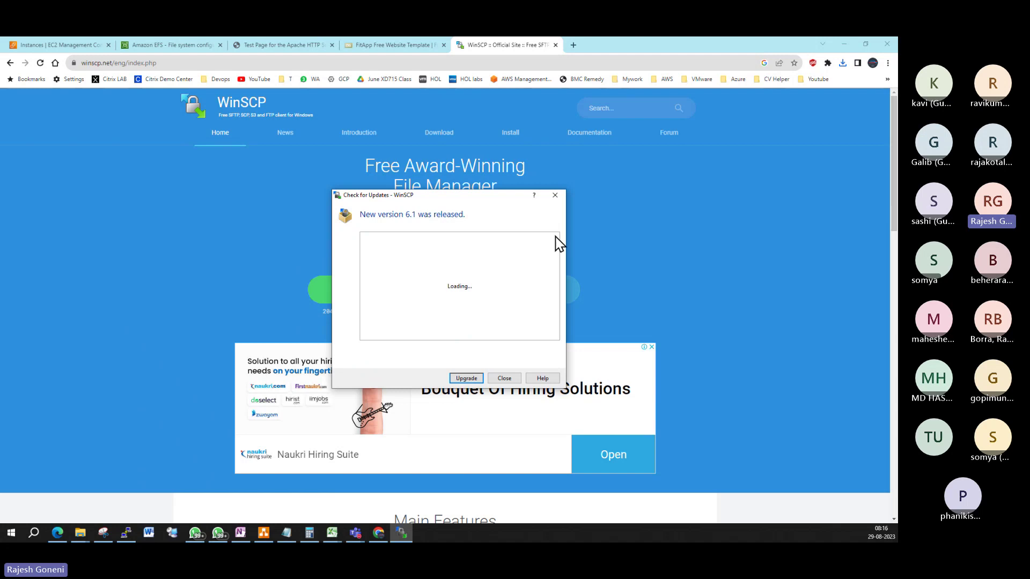
left_click(504, 379)
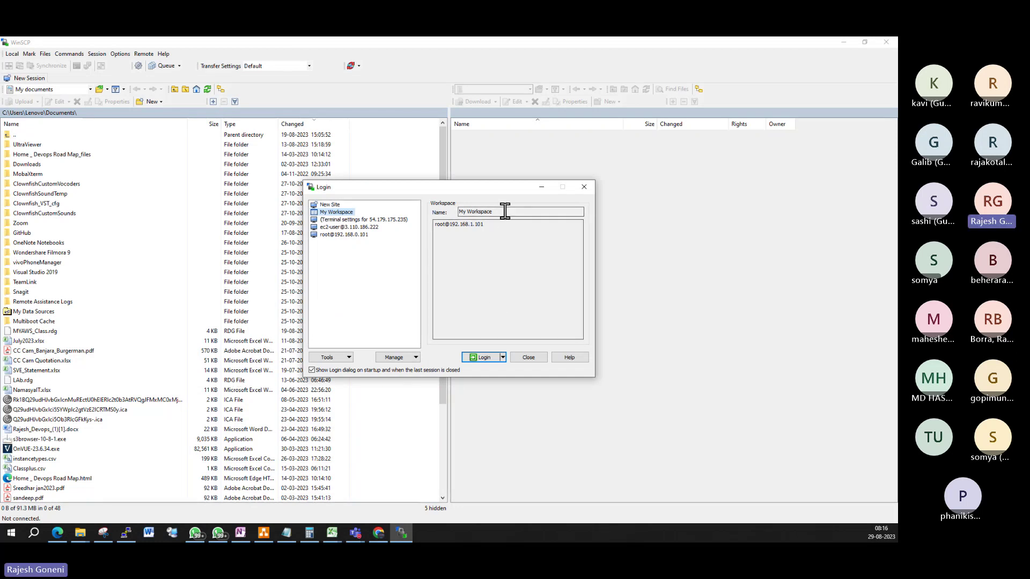
Start a new WinSCP site and set its host name to WEB01's public IPv4 address, 13.126.231.6, copied from the EC2 console.
left_click(336, 205)
left_click(466, 246)
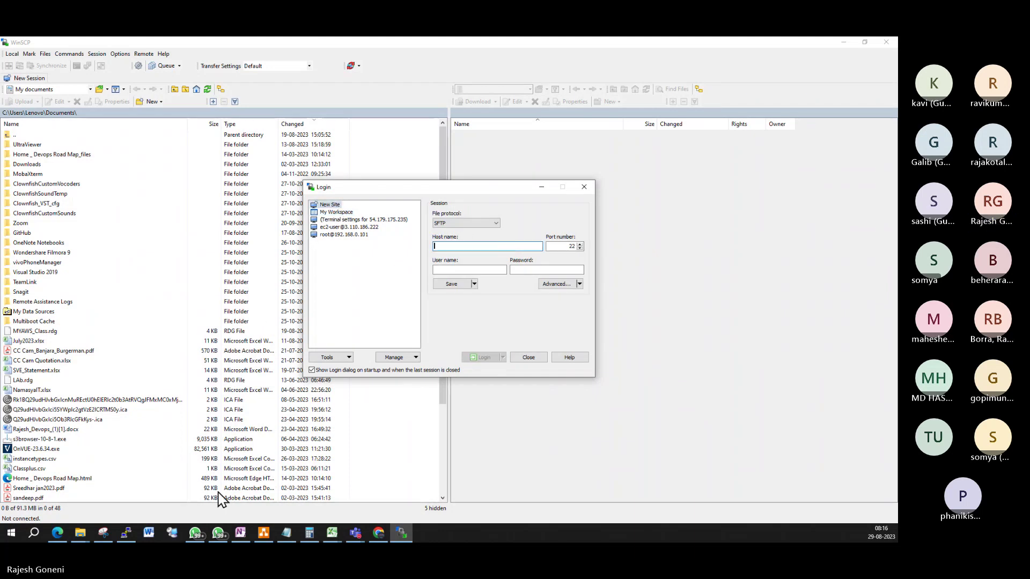
left_click(380, 532)
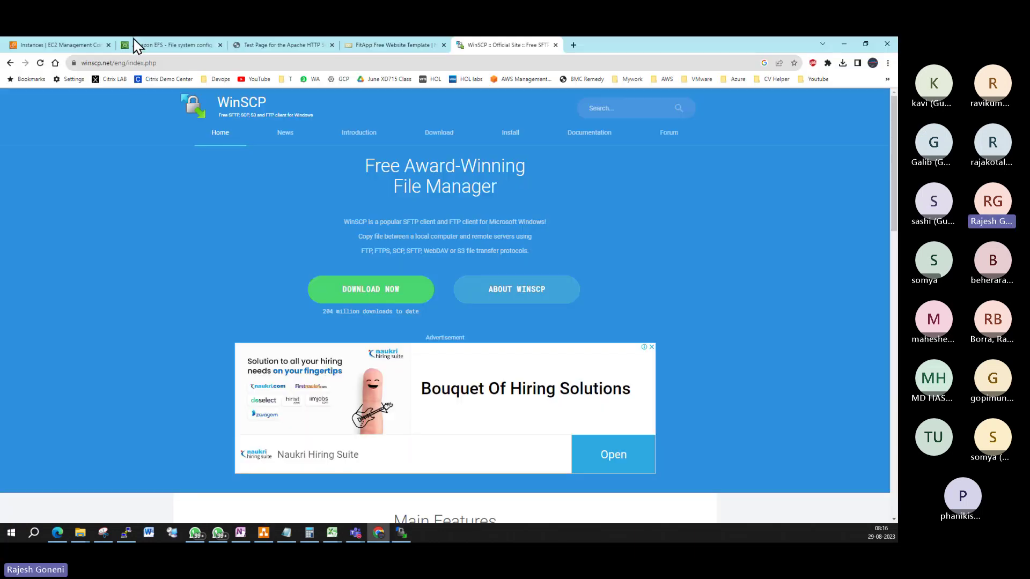
left_click(91, 47)
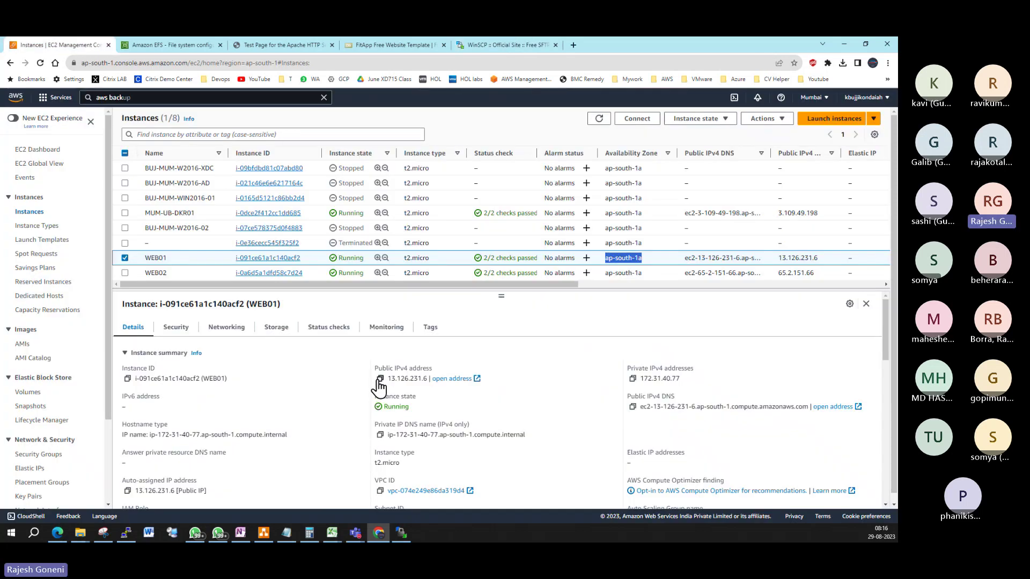
left_click(380, 379)
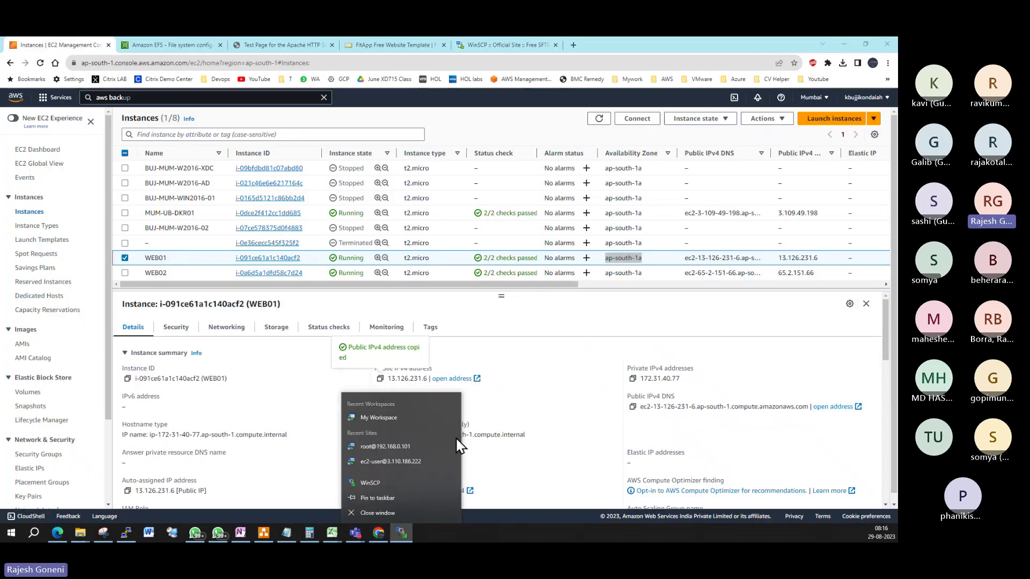
left_click(401, 533)
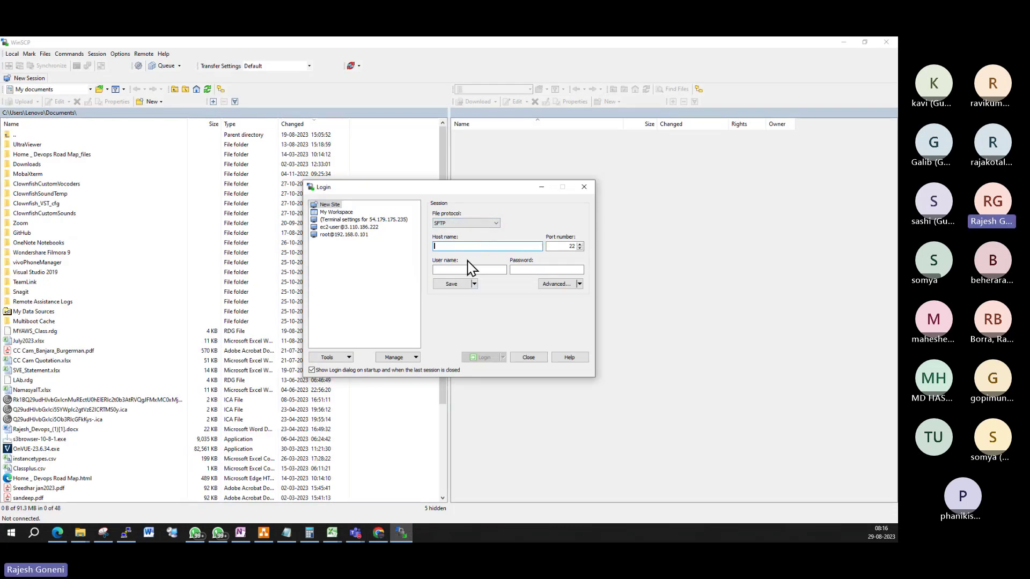
key("ctrl+v")
In the site's advanced SSH authentication settings, set EFS_Mumbai_Demo_Keypair.ppk from the Desktop Keypairs folder as the private key file.
left_click(580, 284)
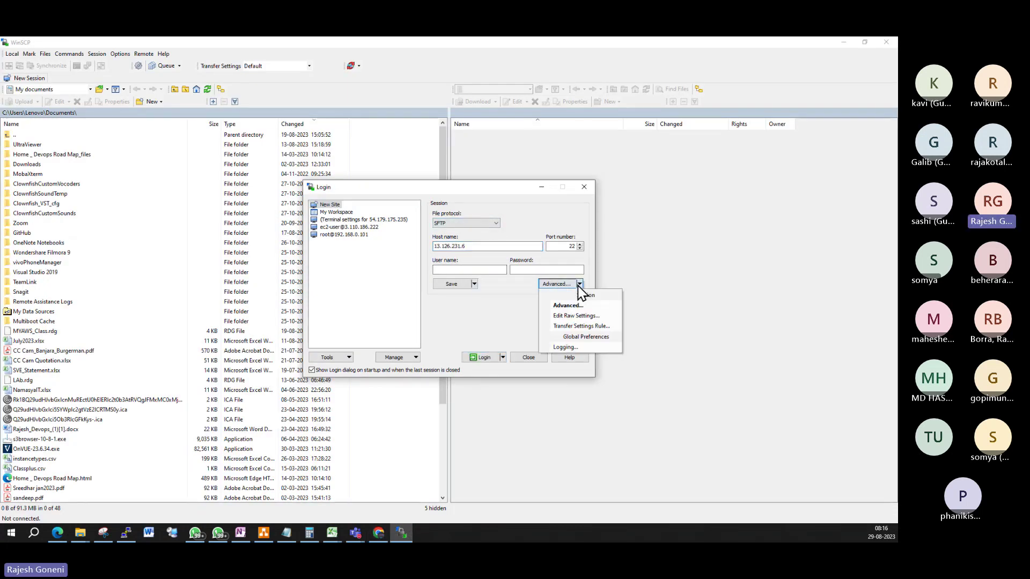
left_click(558, 286)
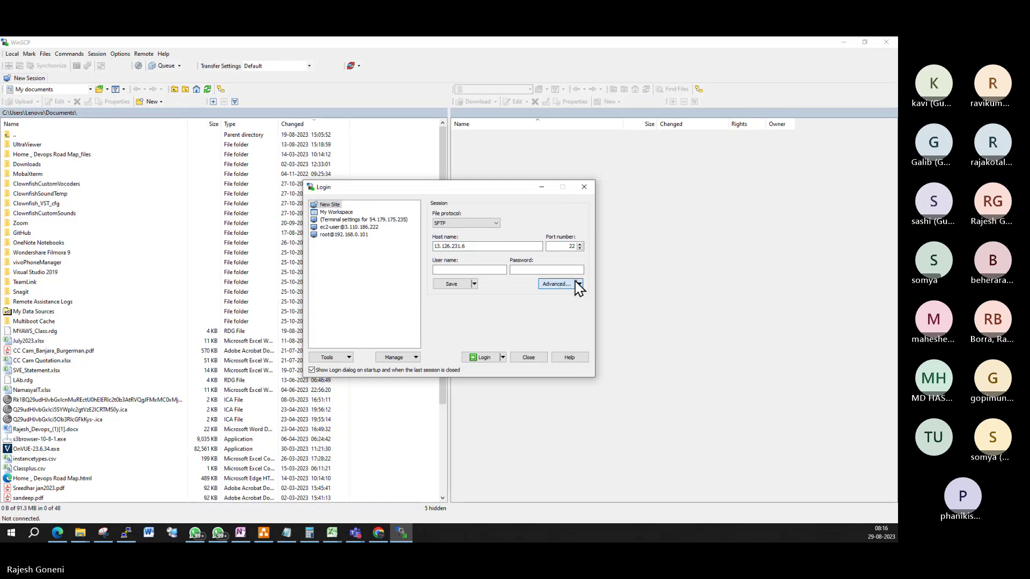
left_click(579, 283)
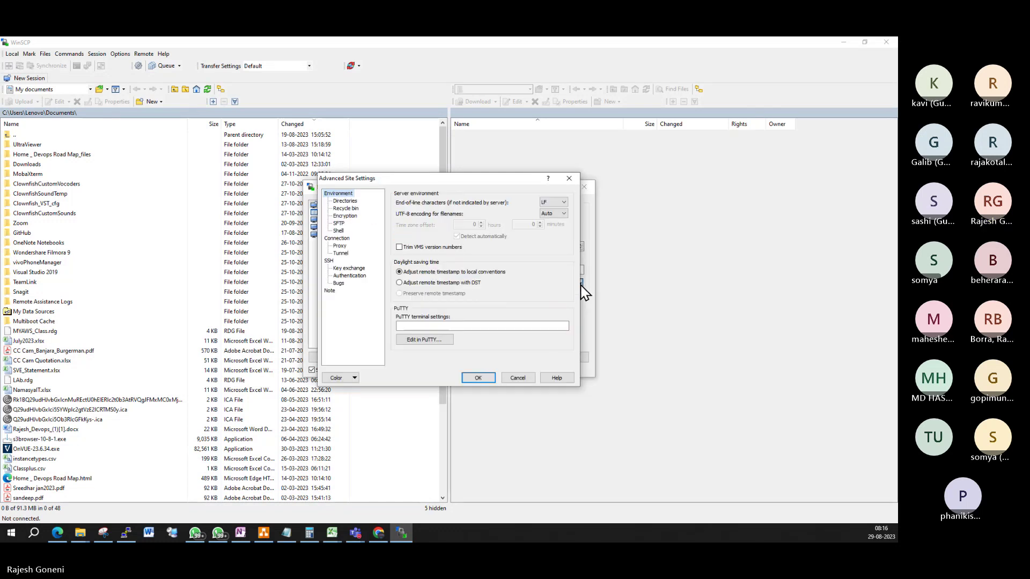
left_click(329, 261)
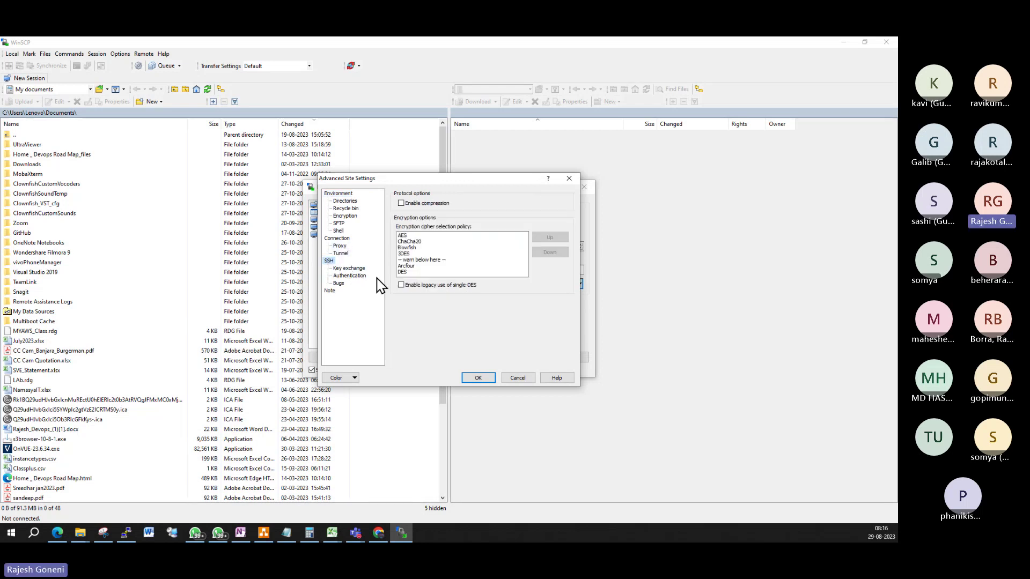
left_click(350, 276)
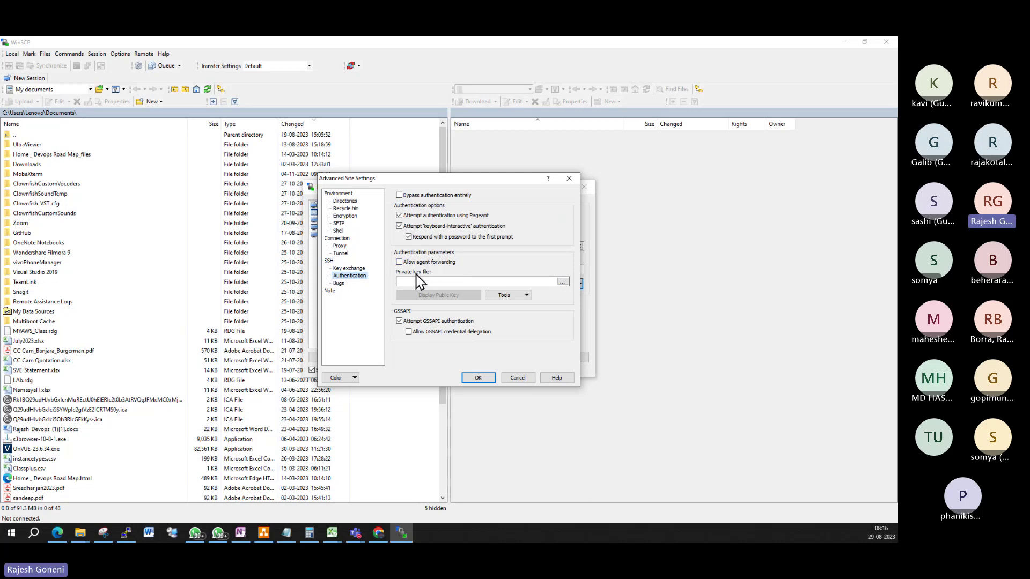
left_click(562, 282)
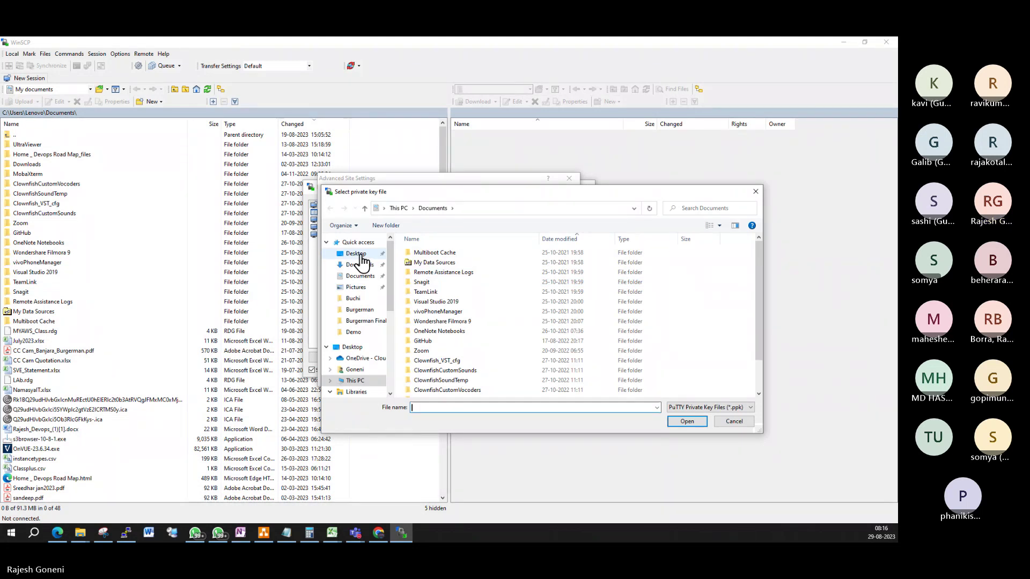
left_click(360, 256)
double_click(428, 290)
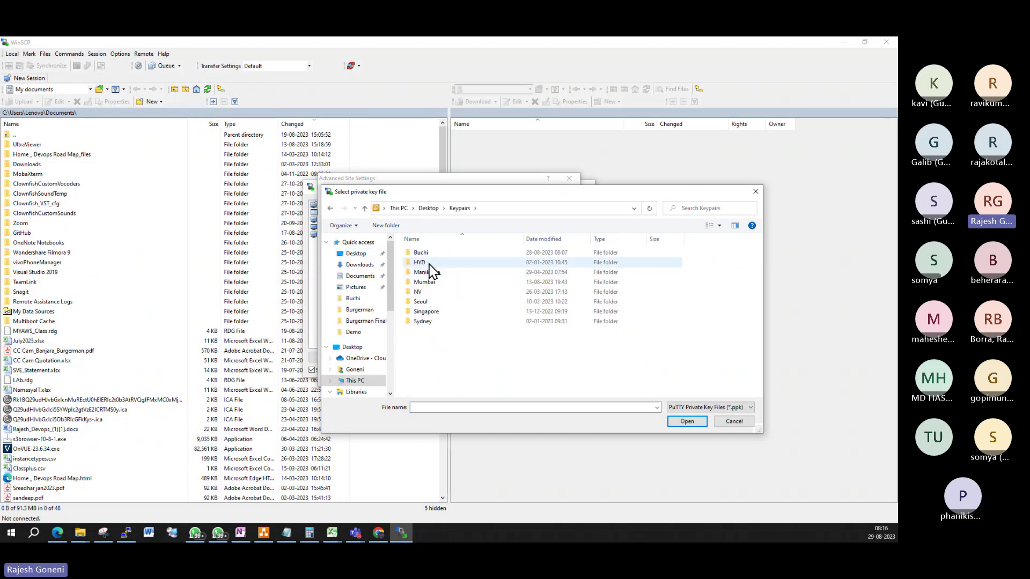
double_click(421, 253)
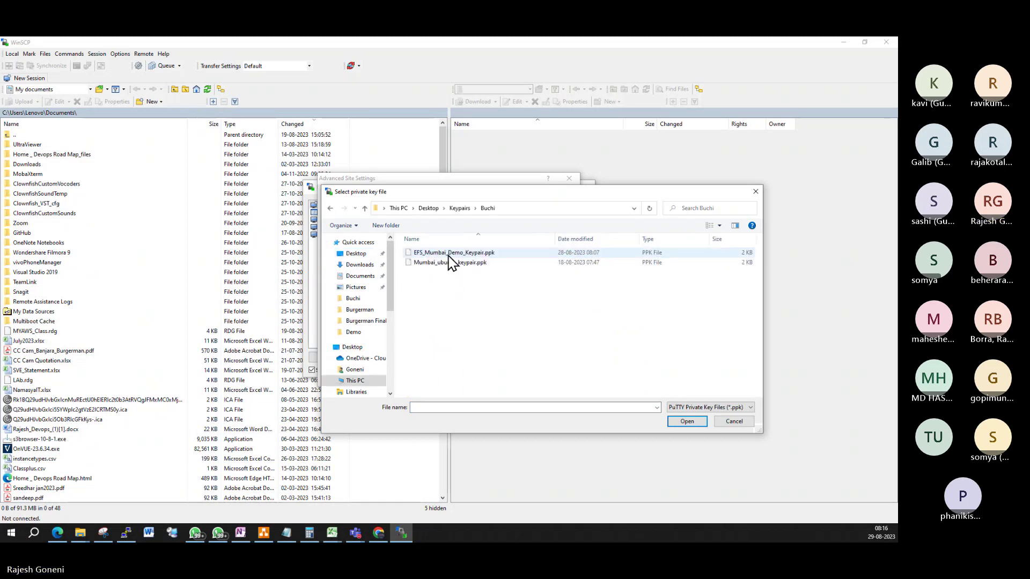
left_click(451, 252)
left_click(686, 421)
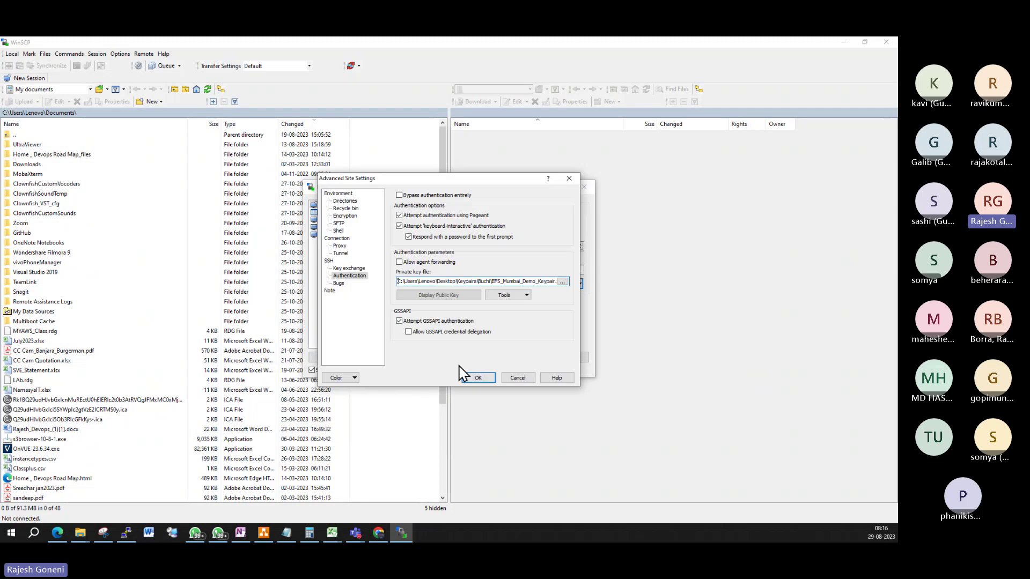
left_click(478, 378)
Log in to the WEB01 site with the username ec2-user.
left_click(483, 358)
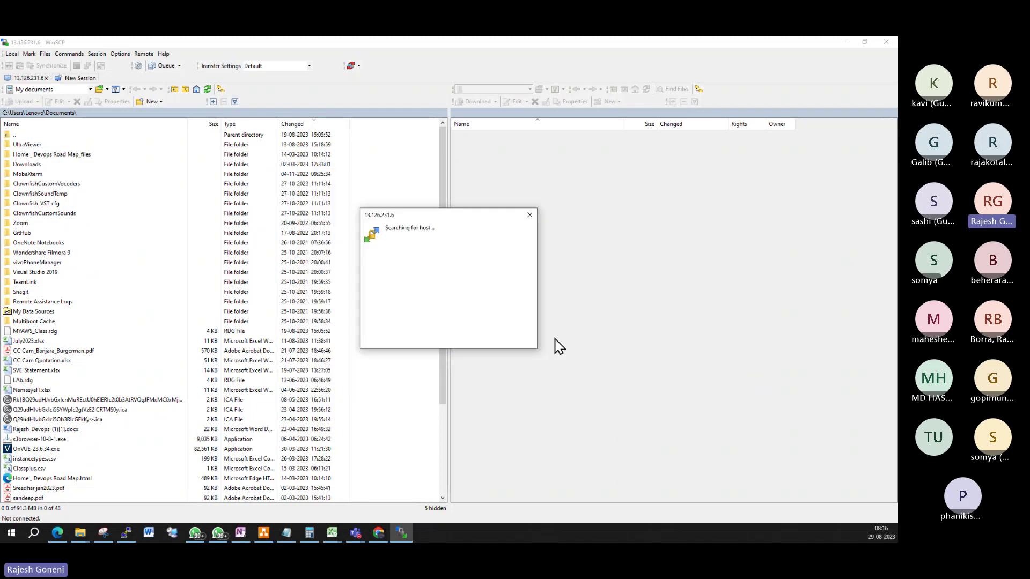
left_click(433, 356)
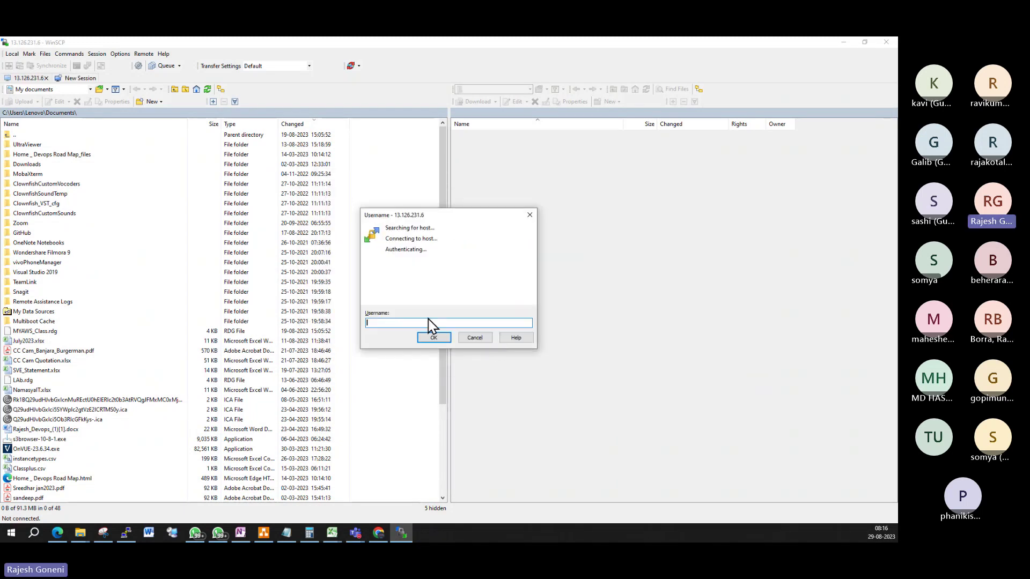
type("ec")
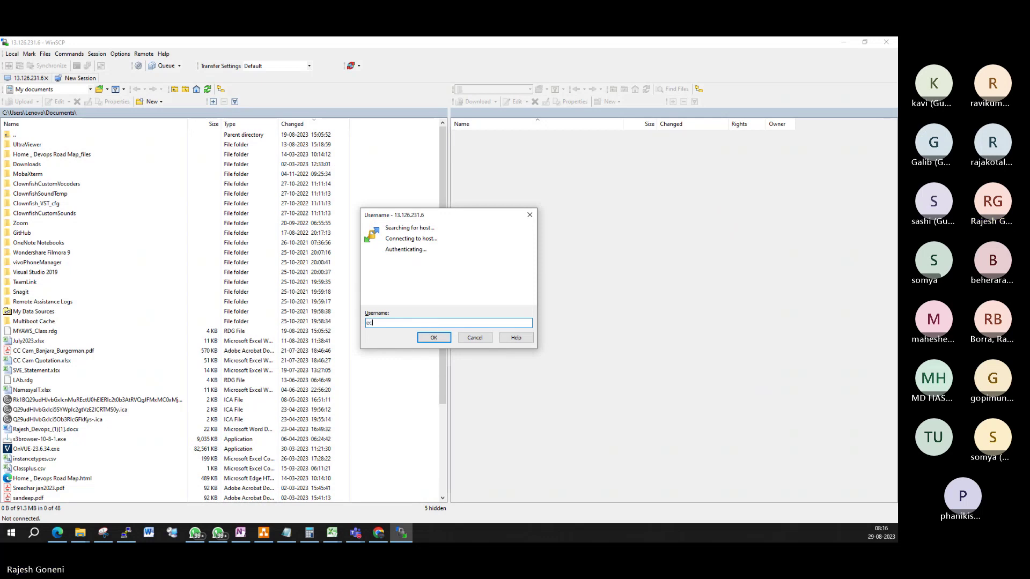
type("2-user")
key("Return")
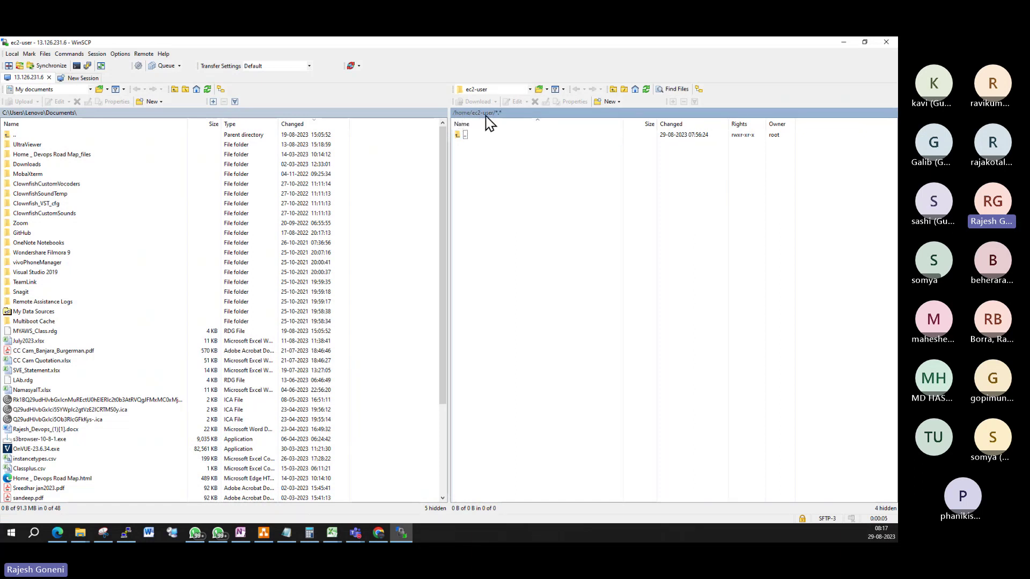
Browse the remote server from the ec2-user home directory to /var/www/html.
double_click(466, 135)
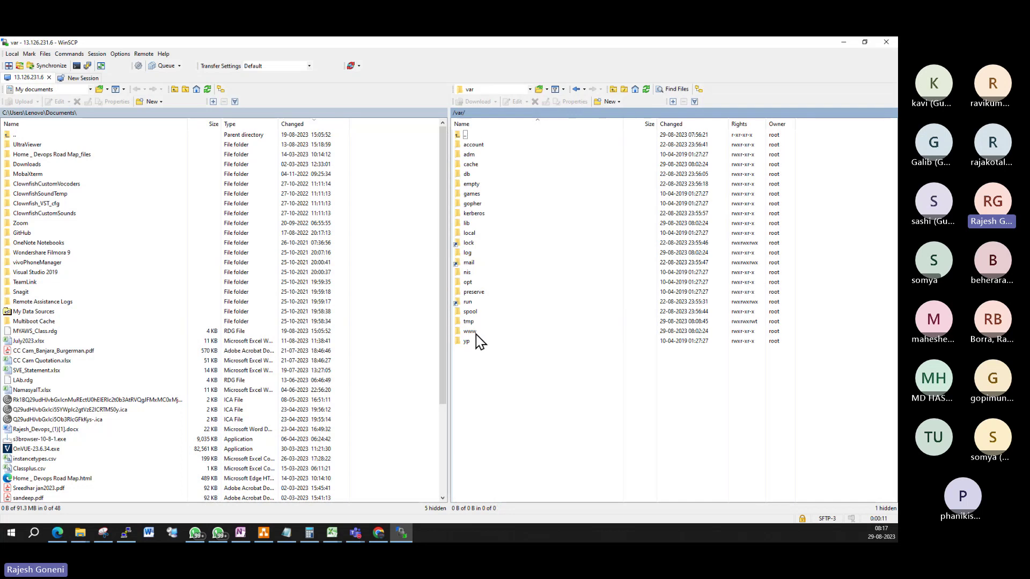
double_click(471, 332)
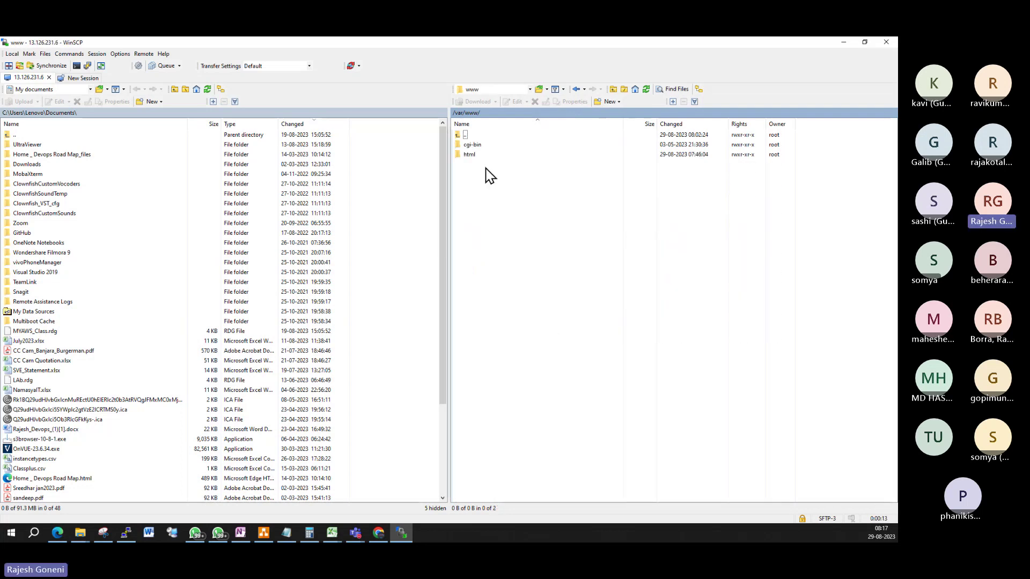
double_click(481, 154)
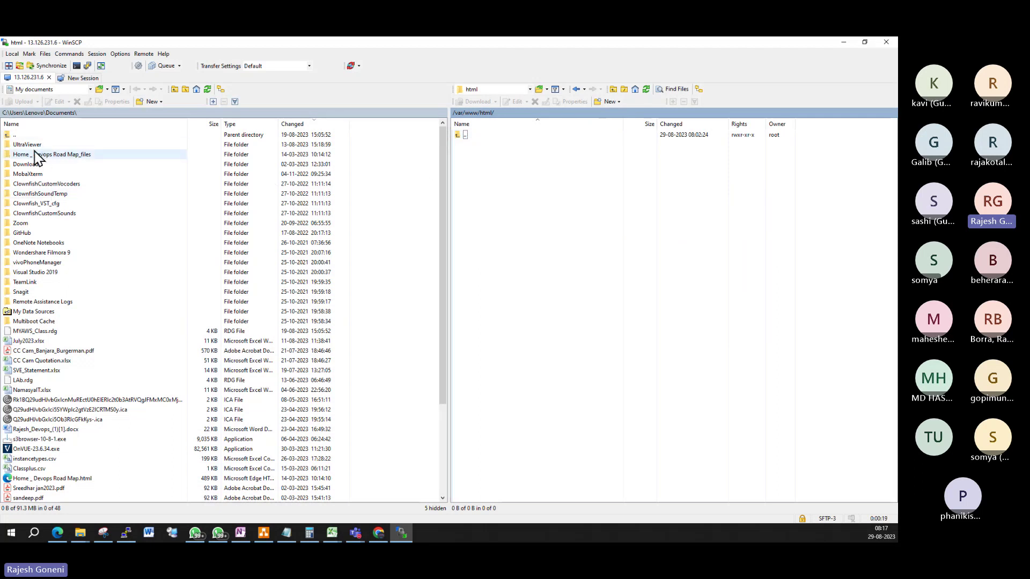
Browse the local side to the mobile-app-html-template folder inside the FitApp Free Website Template folder in Downloads.
left_click(36, 113)
left_click(19, 113)
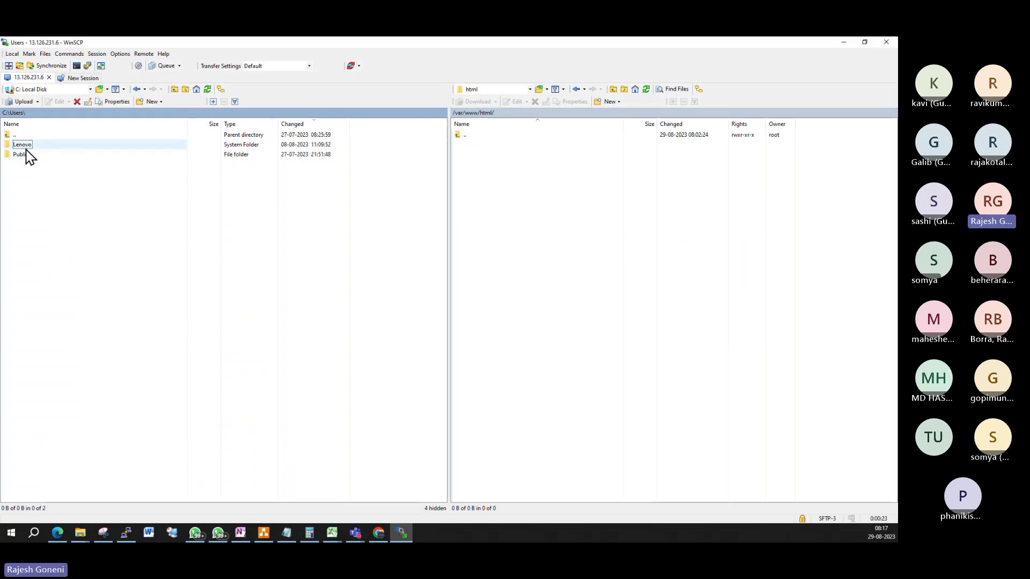
double_click(48, 144)
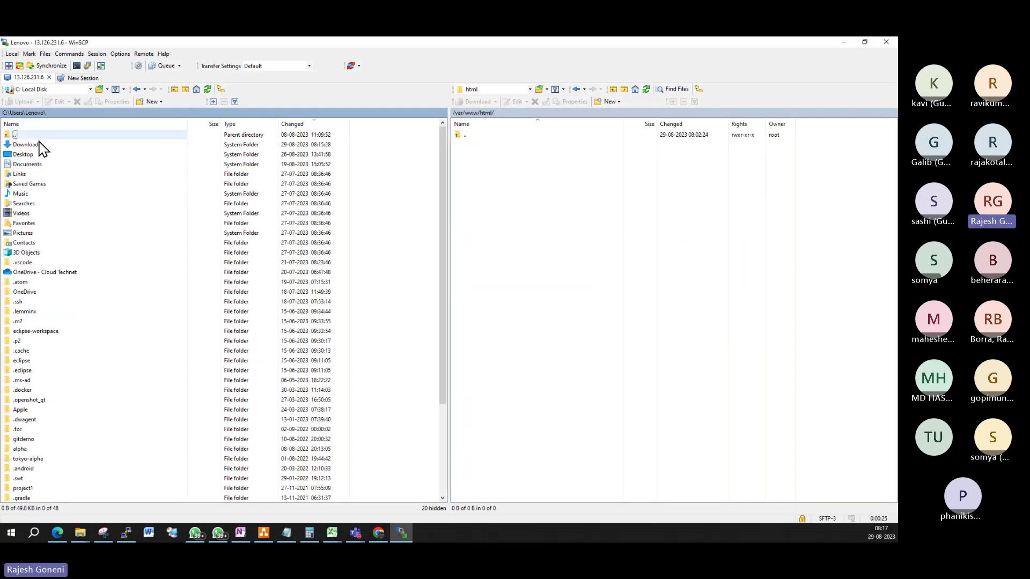
double_click(40, 145)
double_click(48, 145)
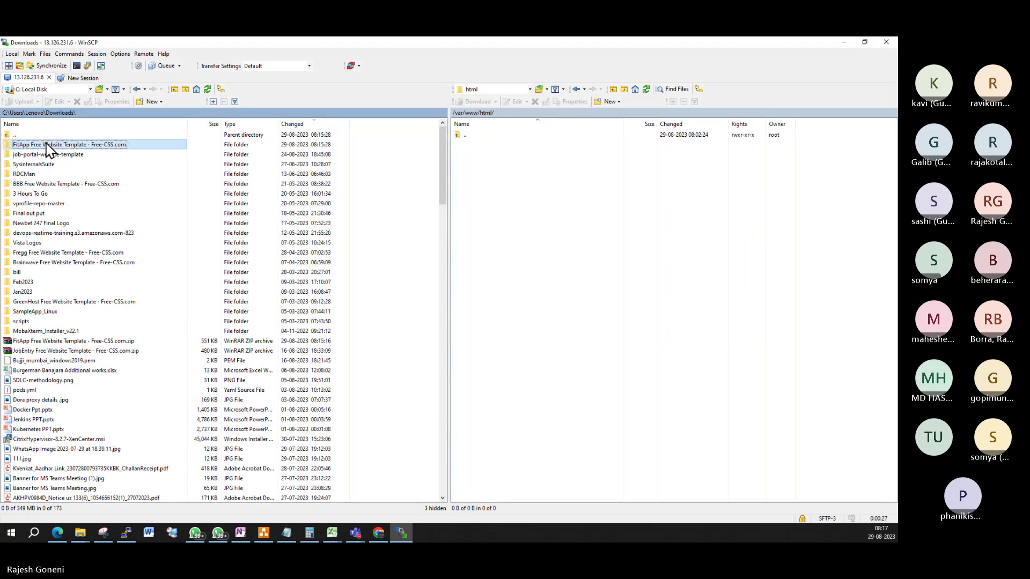
double_click(64, 145)
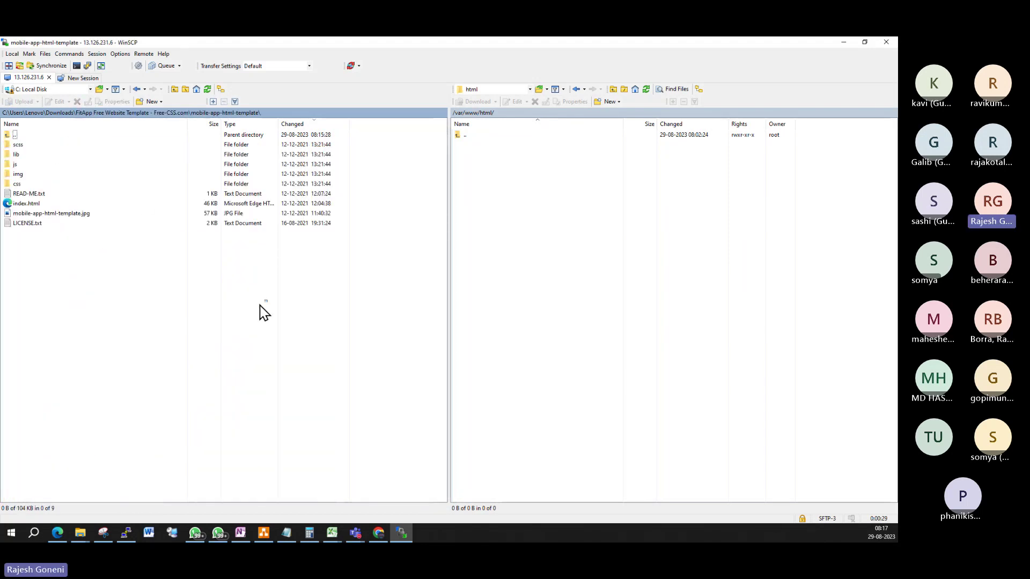
Try to upload all files and folders of the mobile-app-html-template folder to the remote /var/www/html.
left_click_drag(268, 301, 28, 141)
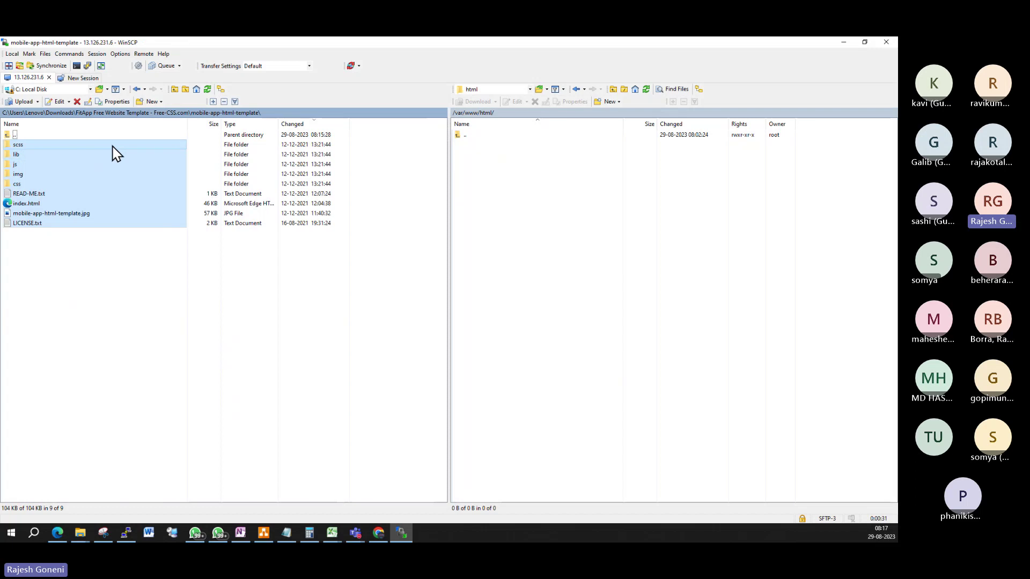
left_click_drag(659, 380, 719, 377)
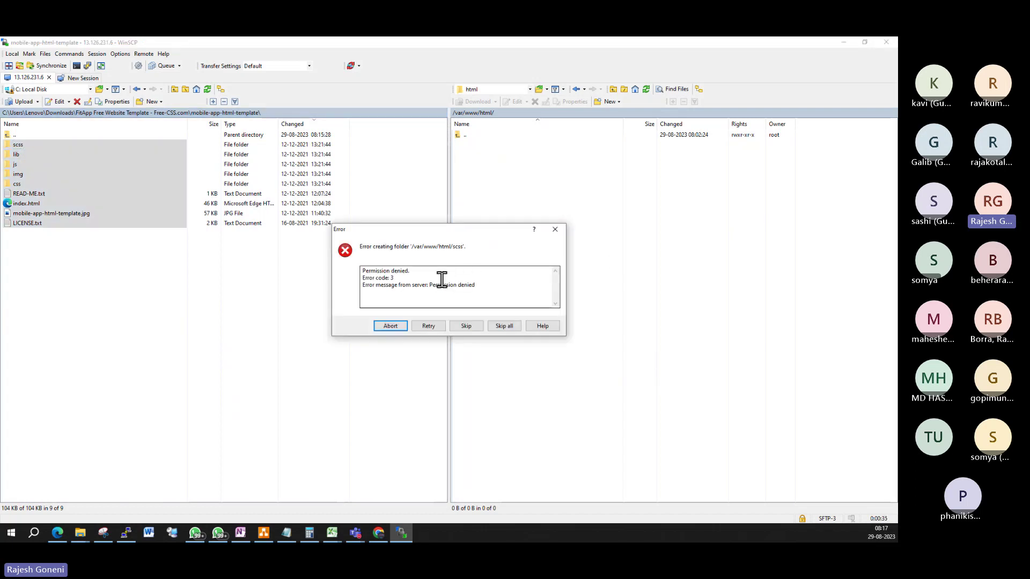
left_click(555, 230)
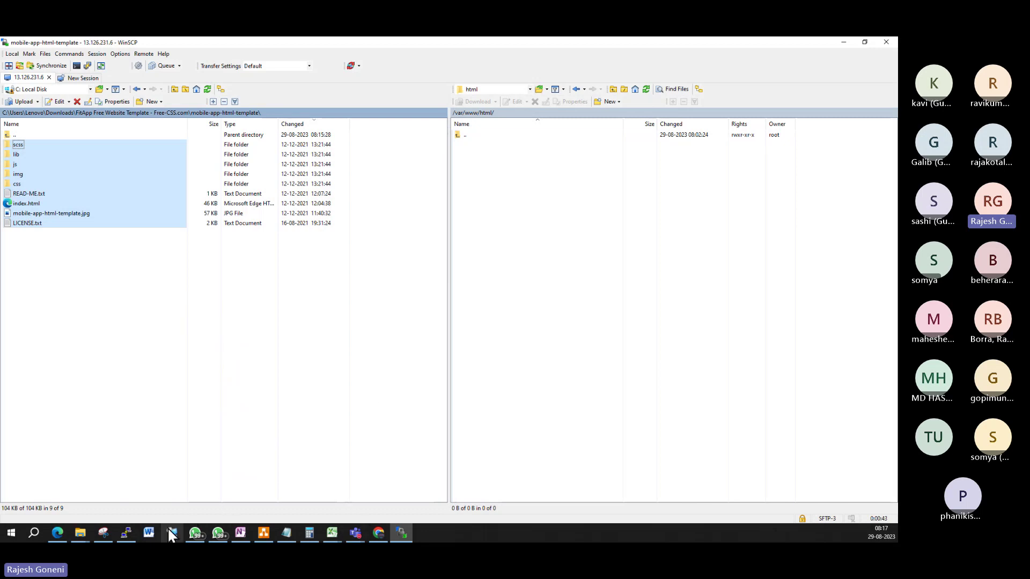
Switch to the PuTTY session, run sudo chmod 777 . in the html directory, and return to WinSCP.
left_click(126, 533)
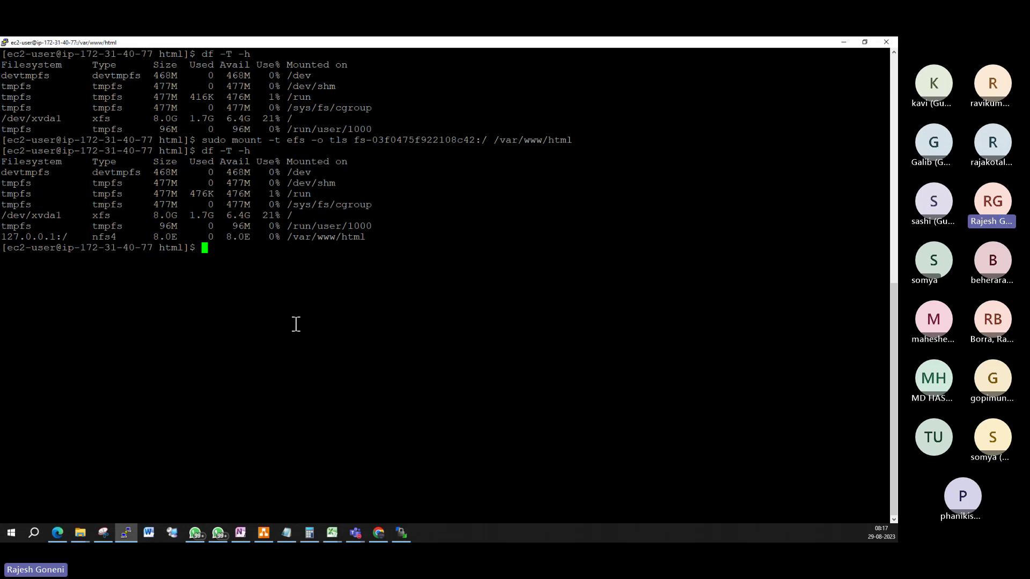
key("BackSpace")
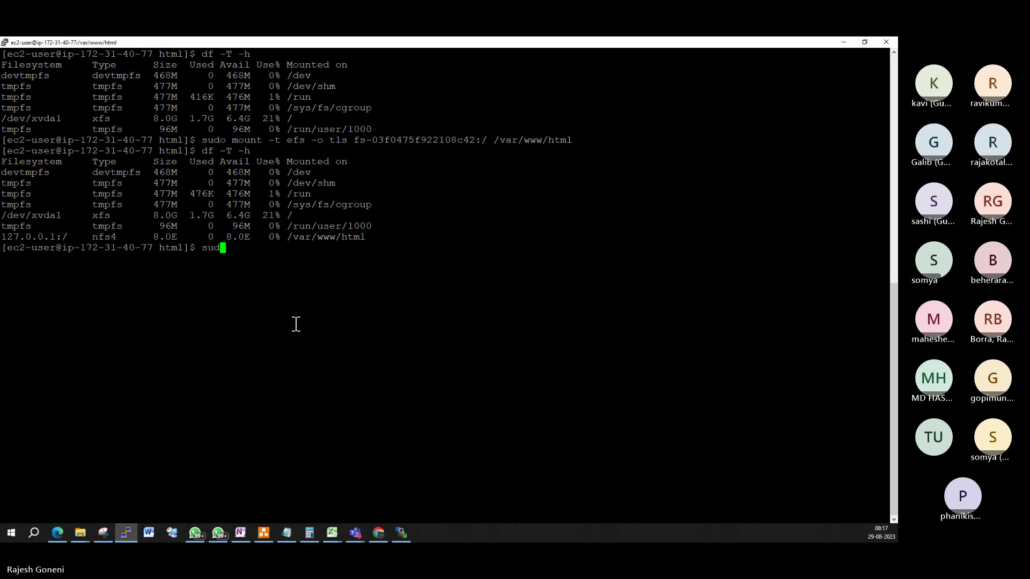
type("ch")
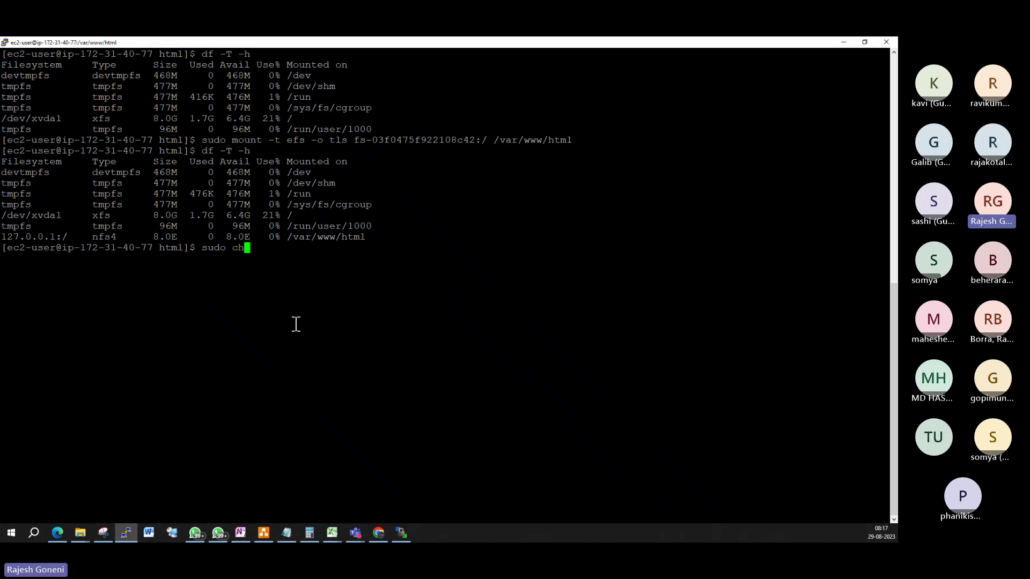
type("mod 777 .")
key("Return")
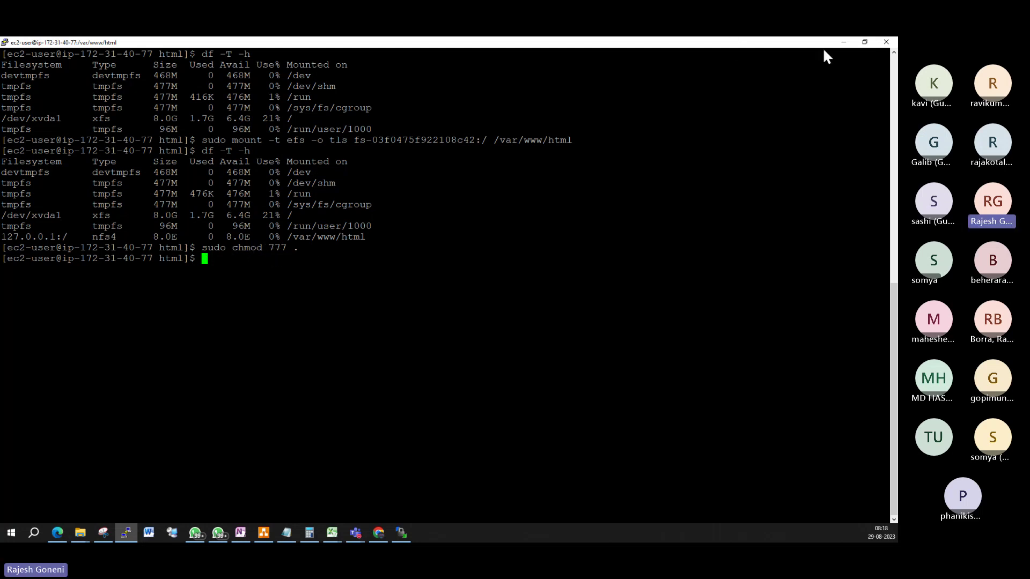
left_click(842, 43)
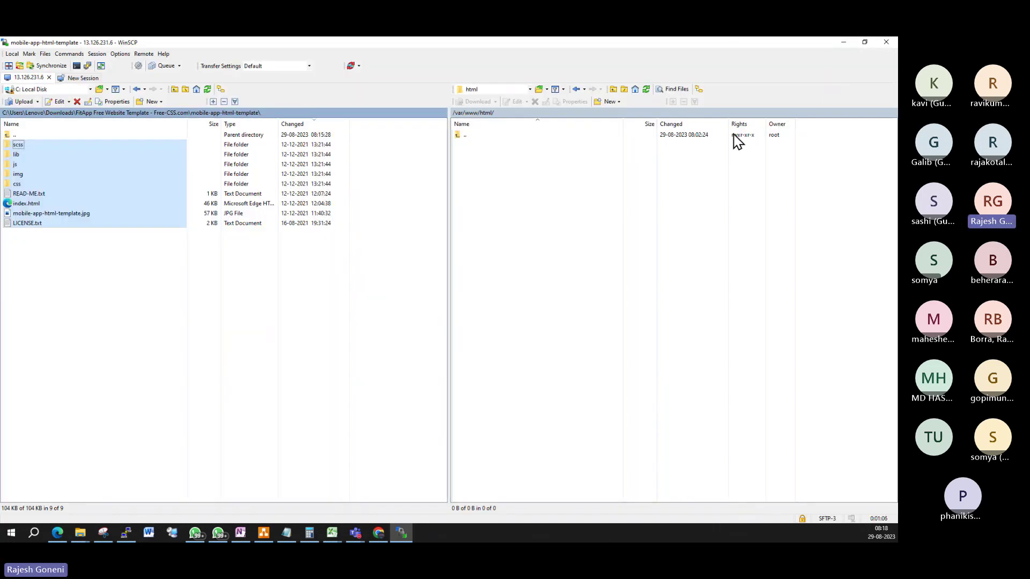
Refresh and reopen the remote /var/www/html folder, and try again to upload the selected template files into it.
left_click(646, 89)
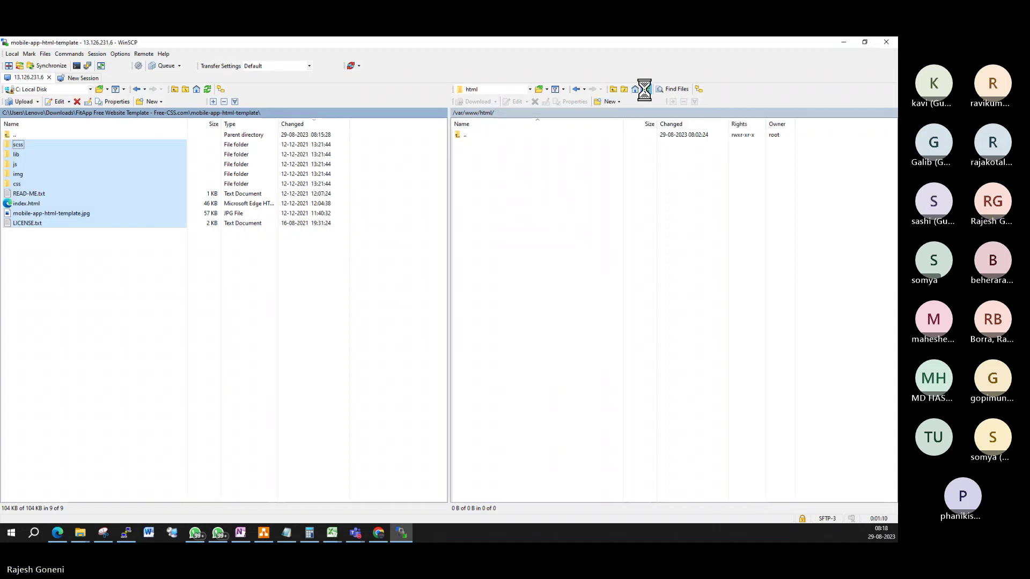
double_click(459, 136)
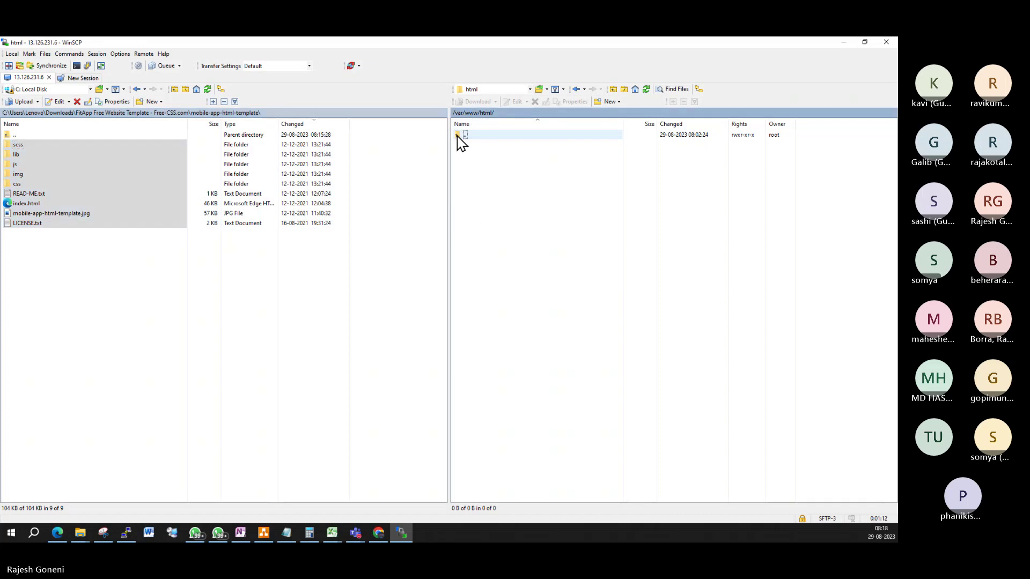
double_click(476, 156)
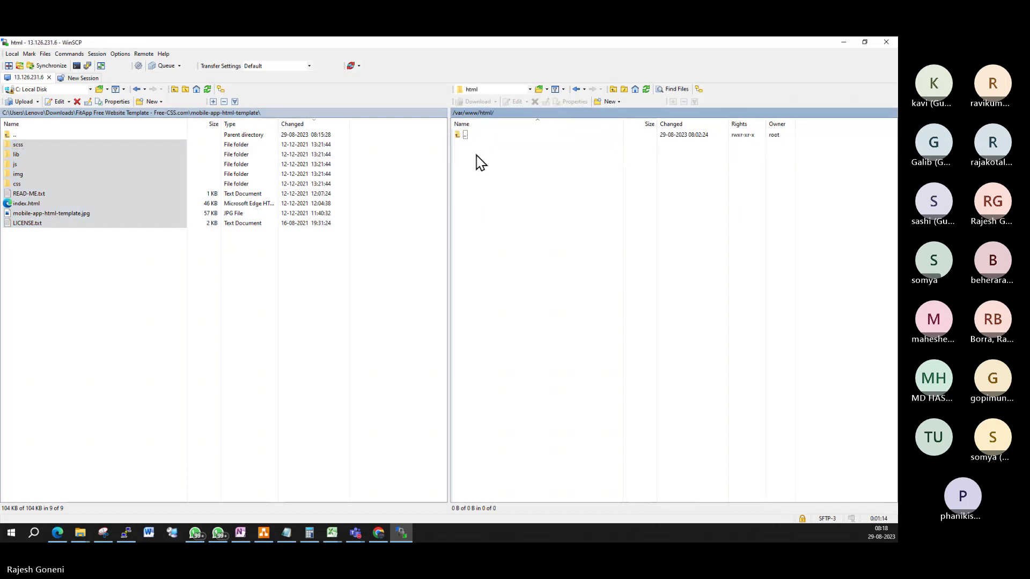
right_click(504, 173)
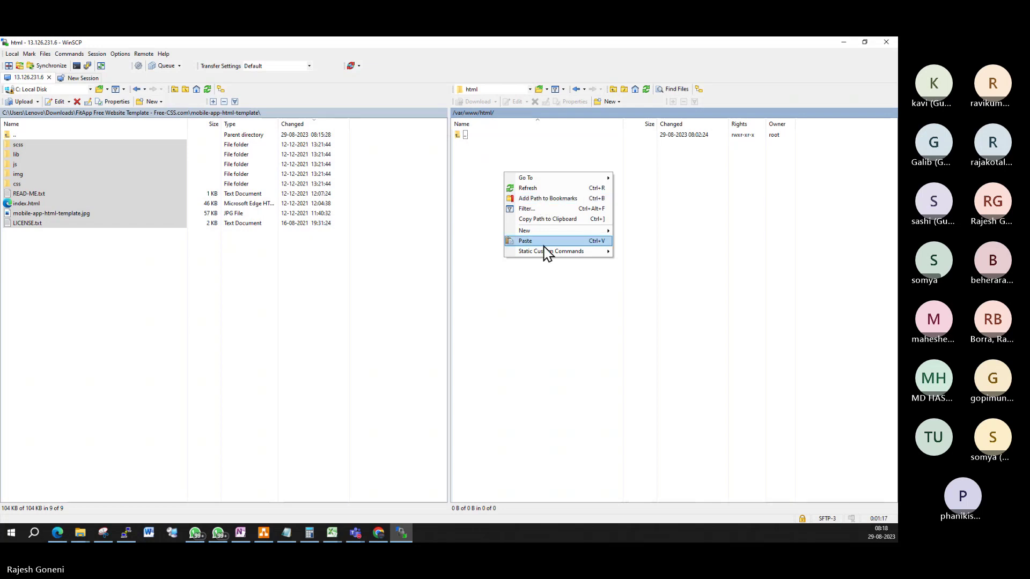
mouse_move(546, 235)
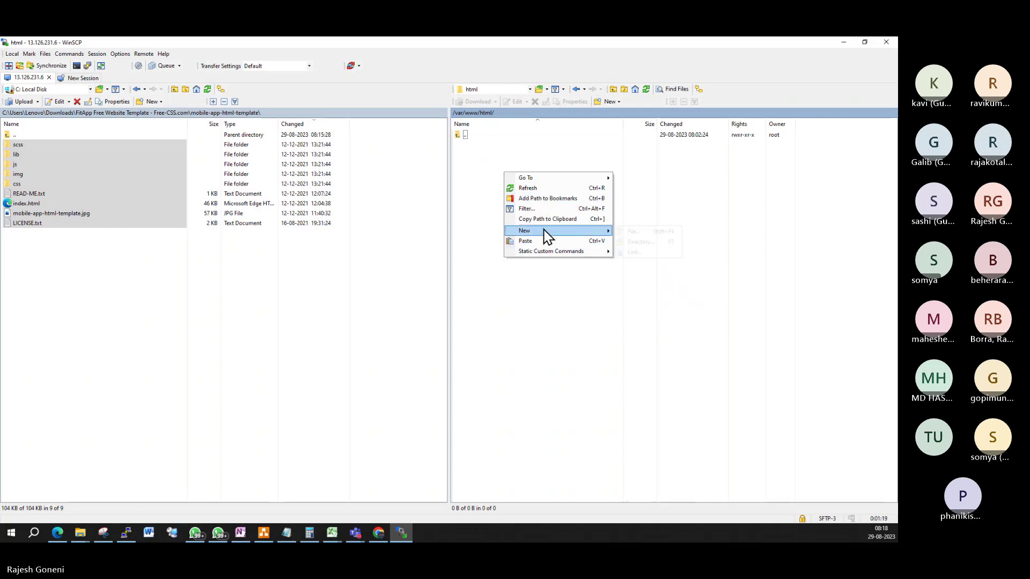
left_click(541, 188)
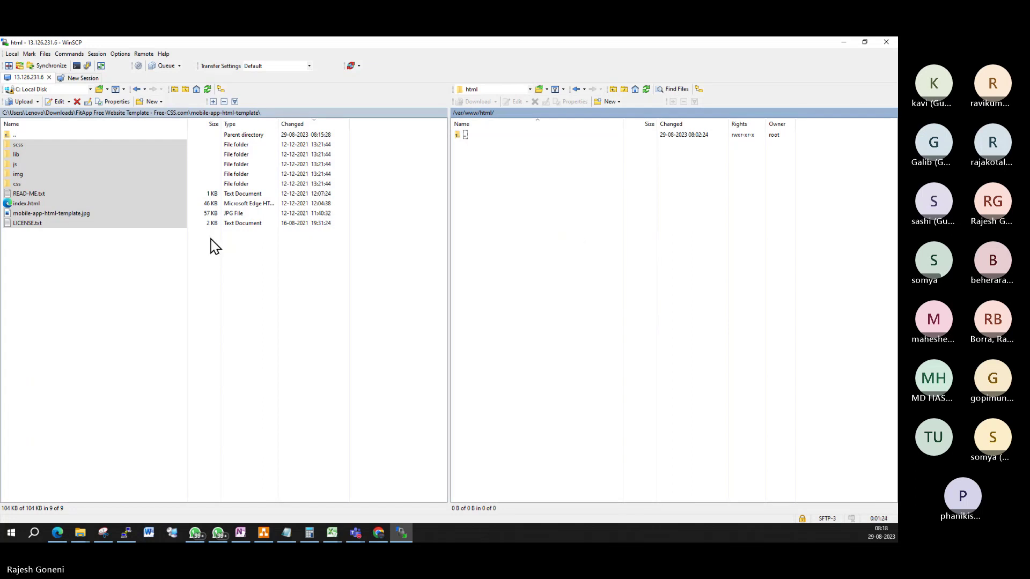
left_click_drag(96, 186, 564, 252)
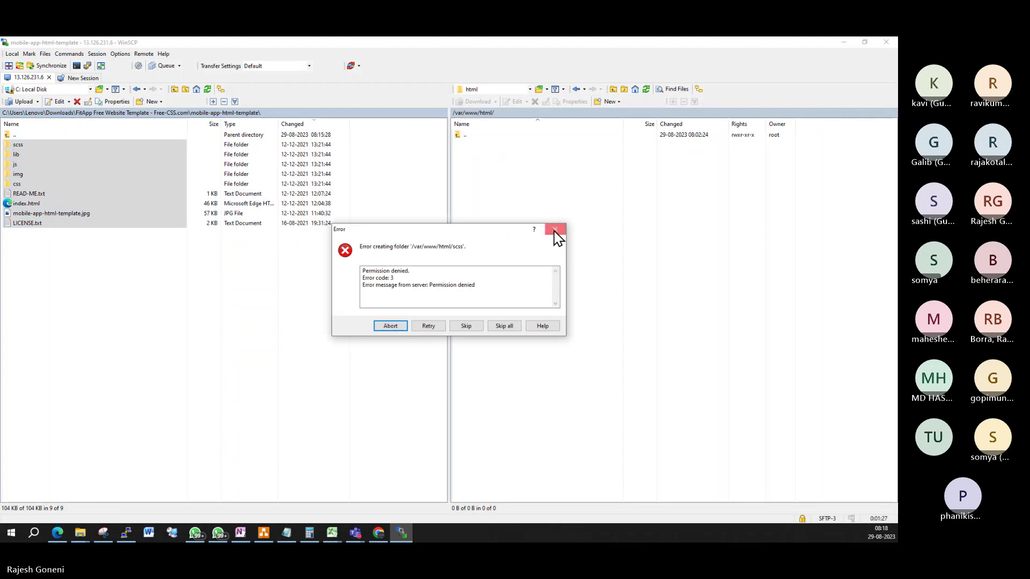
Dismiss the upload error and browse the remote side up to the root folder and back into /var/www/html.
left_click(555, 231)
double_click(465, 135)
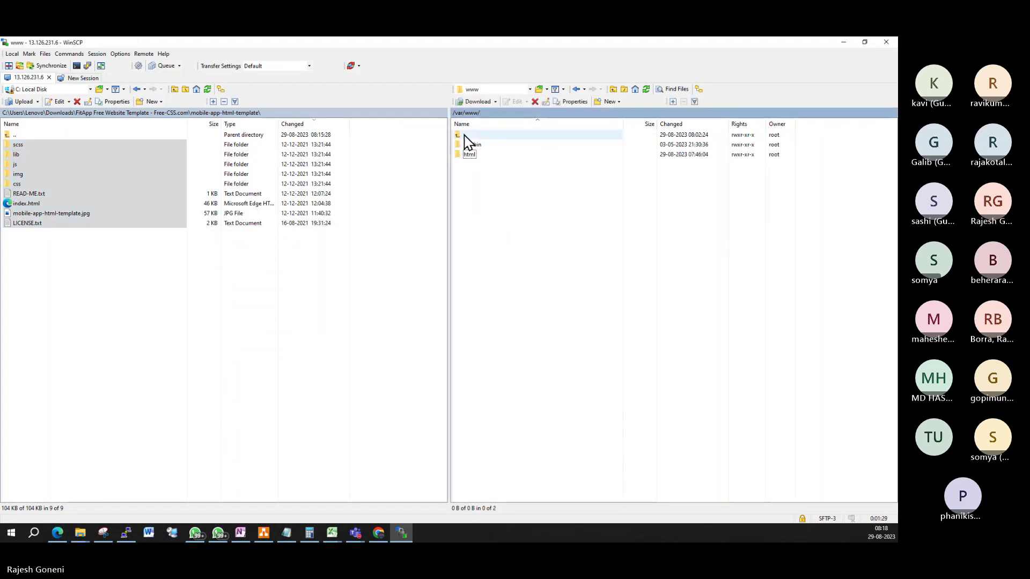
double_click(465, 137)
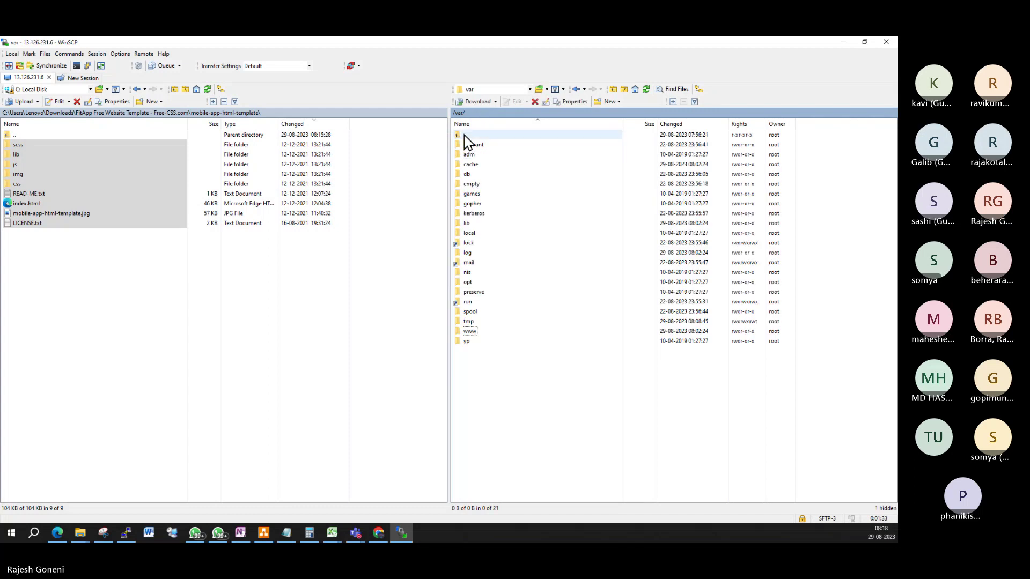
double_click(466, 137)
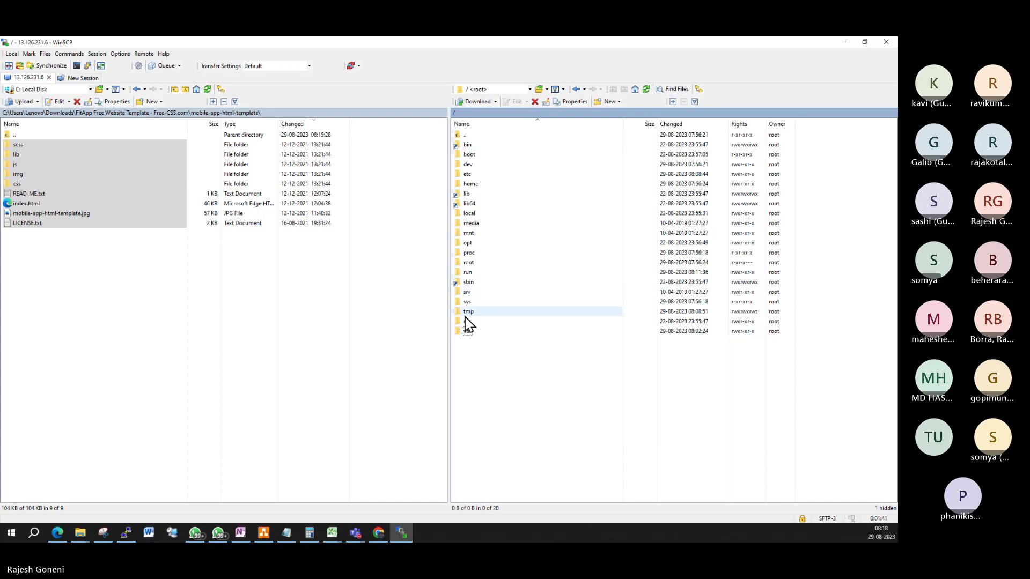
double_click(468, 332)
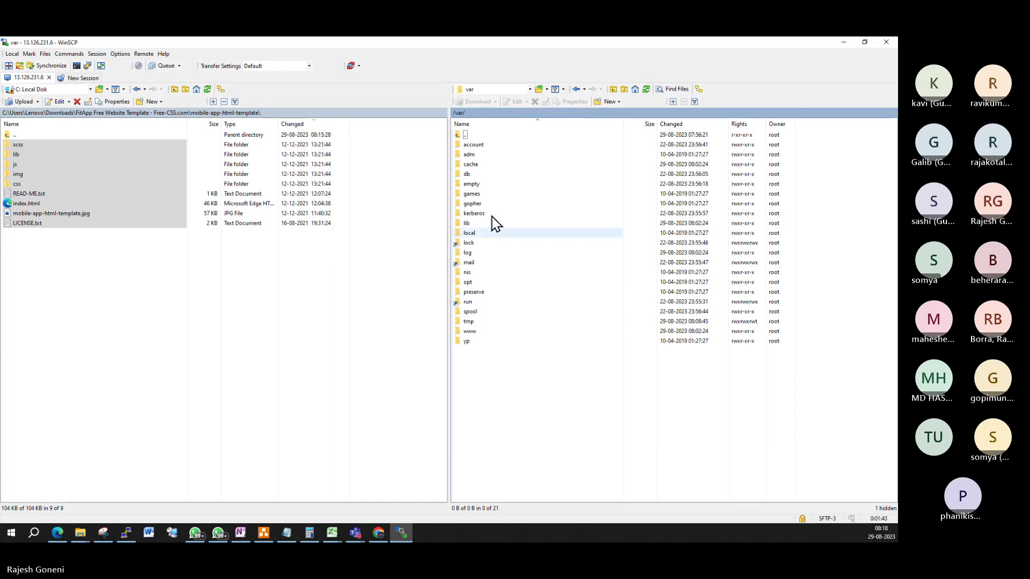
double_click(470, 333)
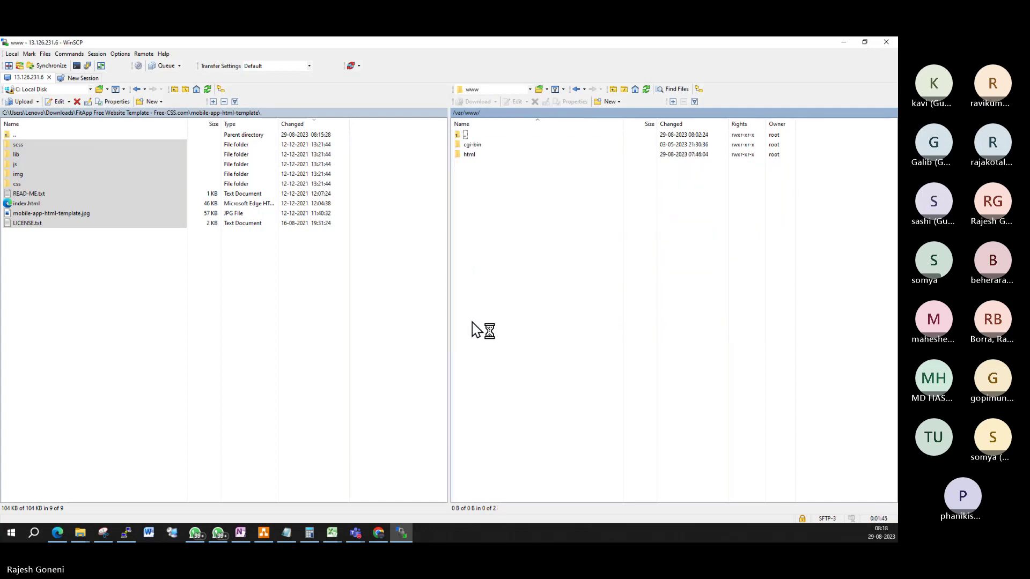
double_click(474, 155)
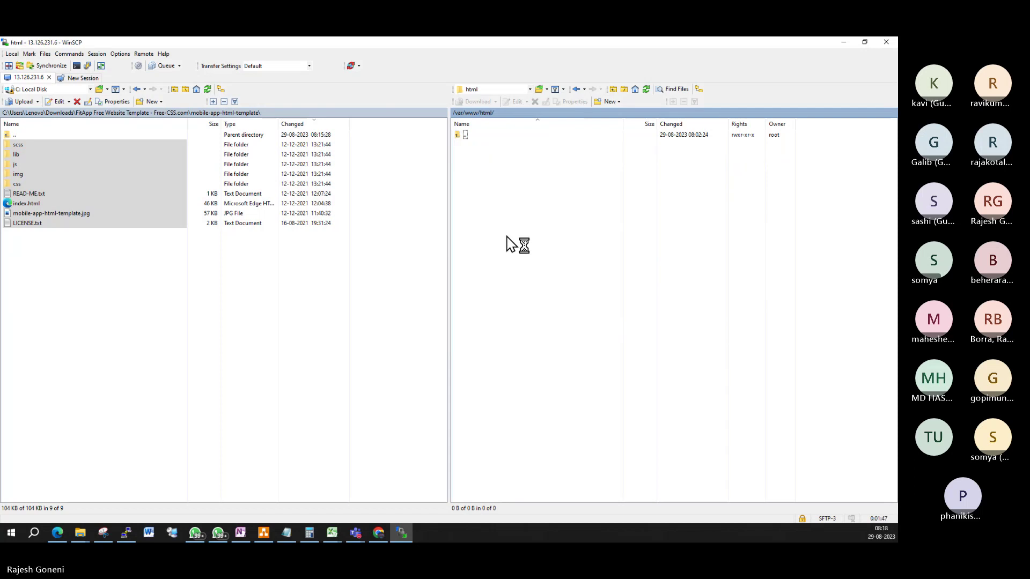
Try to set the octal permissions of the remote html folder in /var/www to 0777 through its properties.
double_click(469, 137)
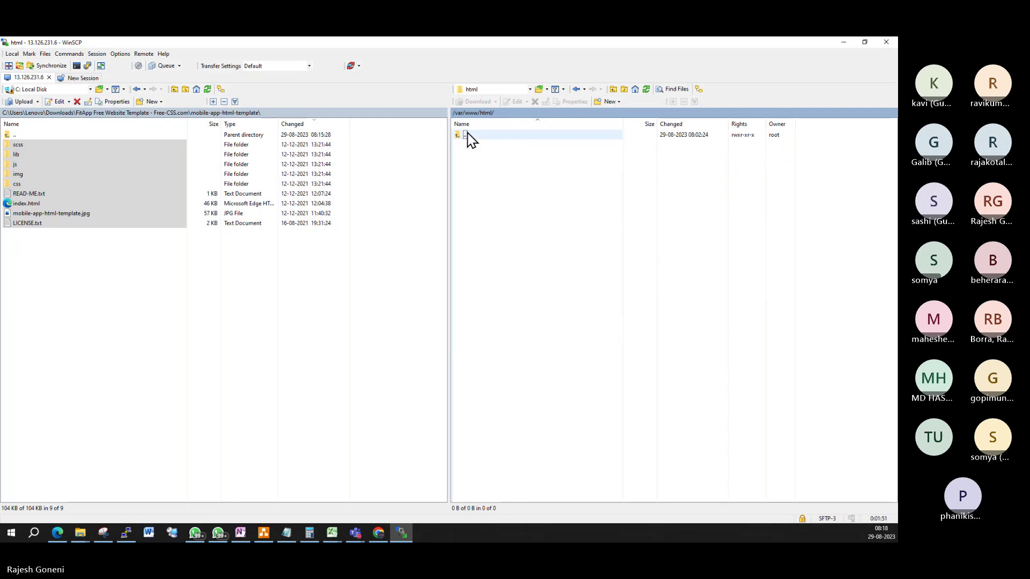
right_click(474, 155)
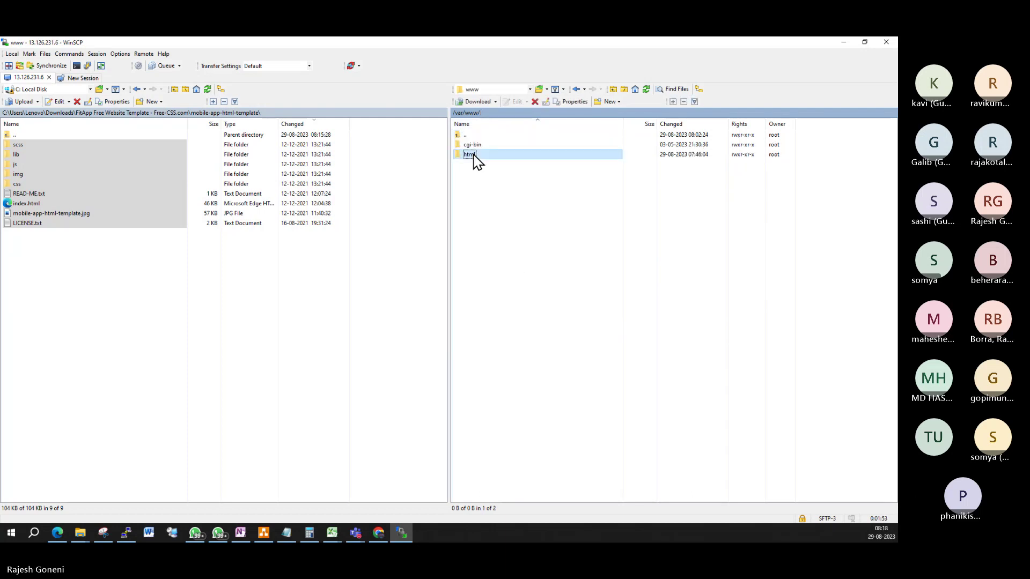
left_click(514, 266)
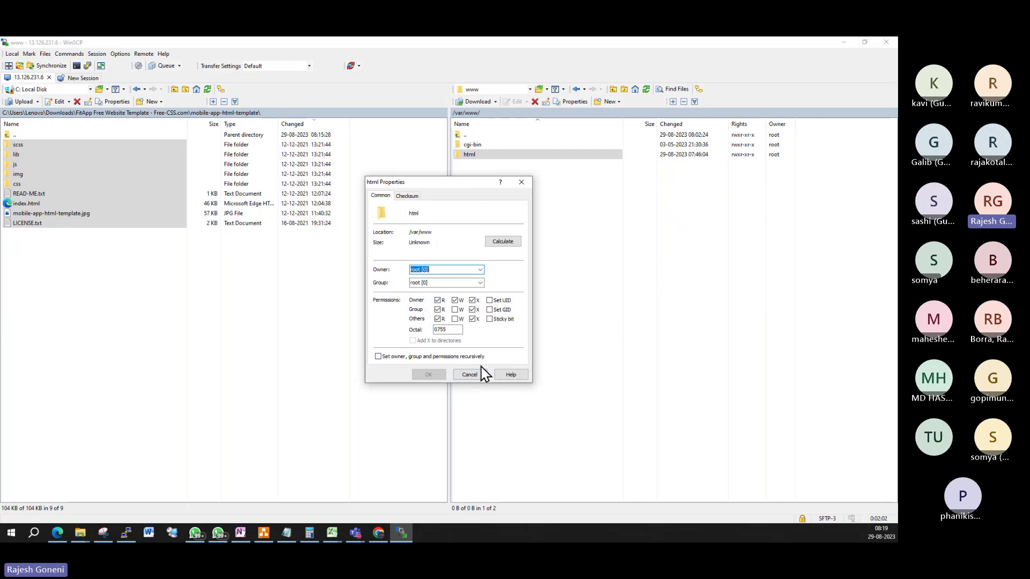
left_click(459, 330)
key("BackSpace")
key("BackSpace")
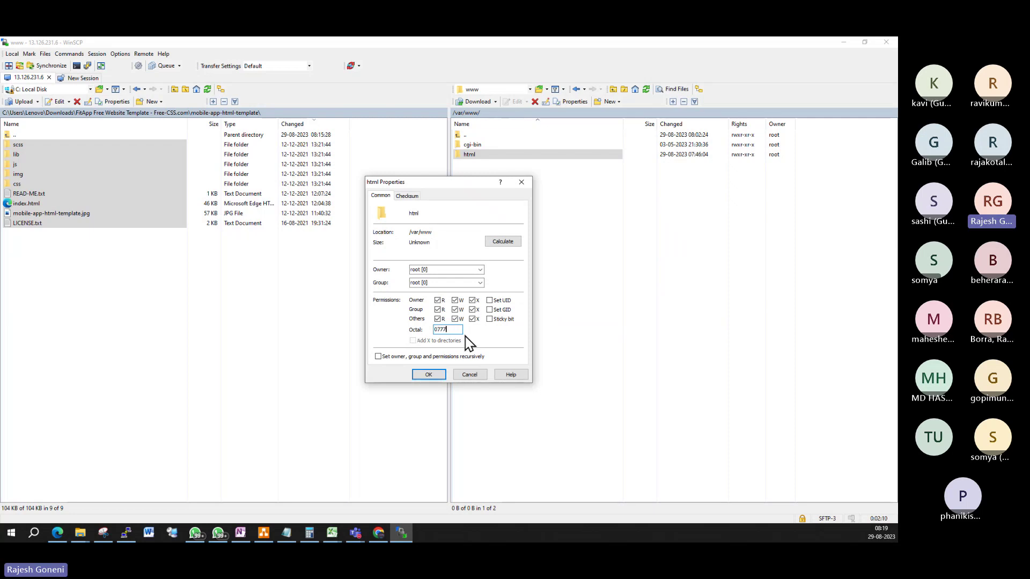
left_click(428, 375)
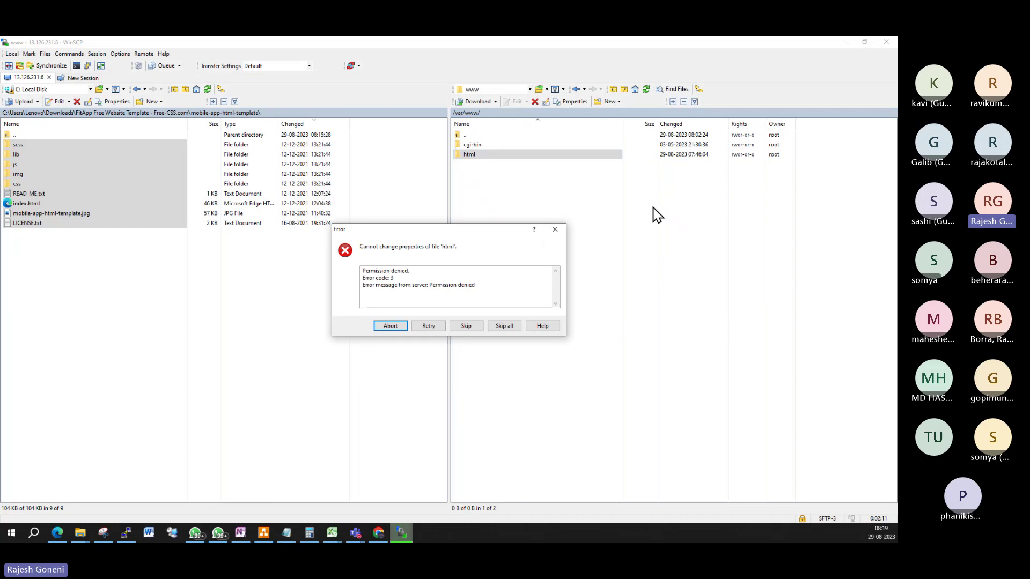
left_click(555, 229)
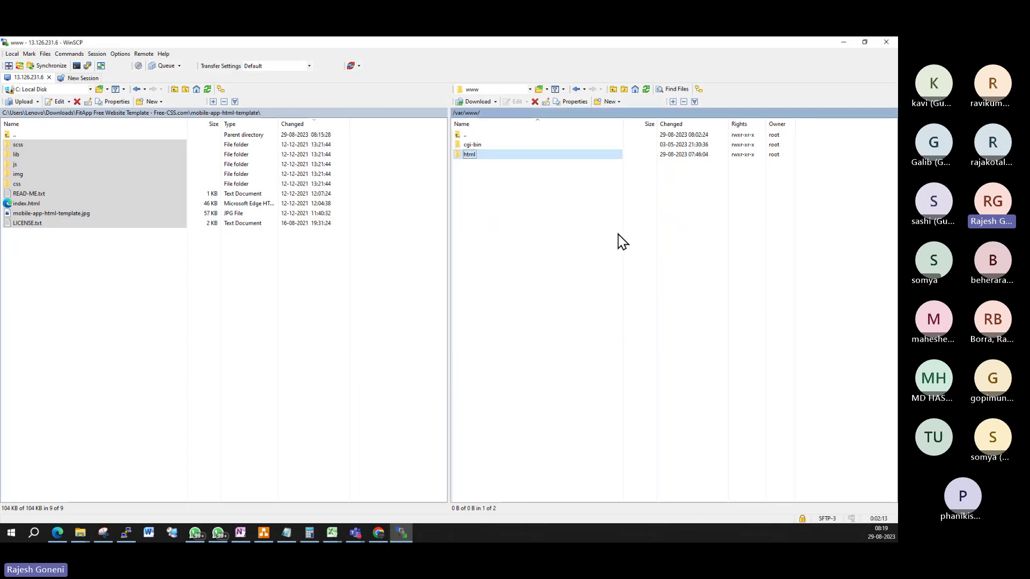
Switch to the PuTTY session, run sudo chmod 777 /var/www/html, and return to WinSCP.
left_click(129, 531)
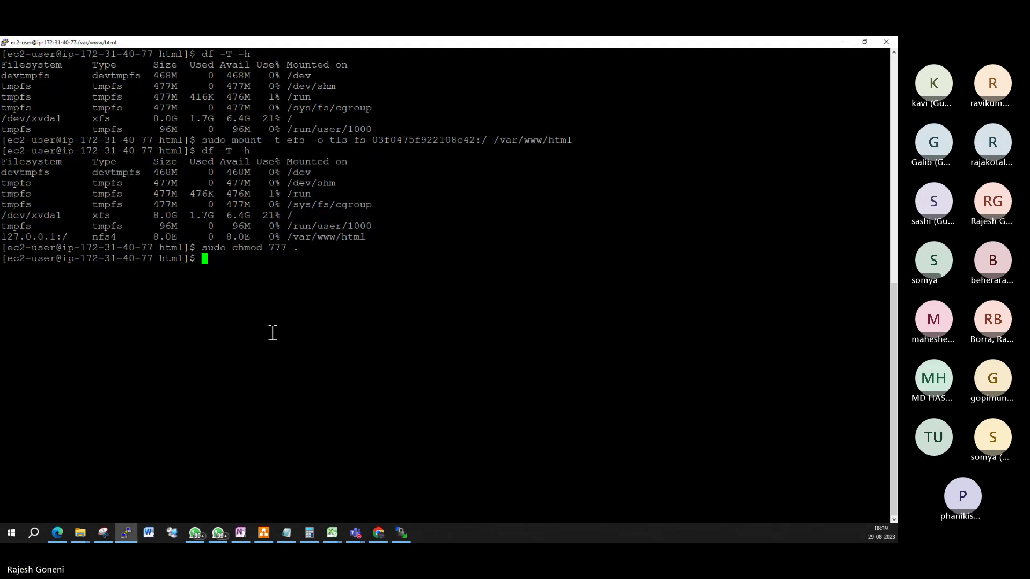
key("Up")
type("/v")
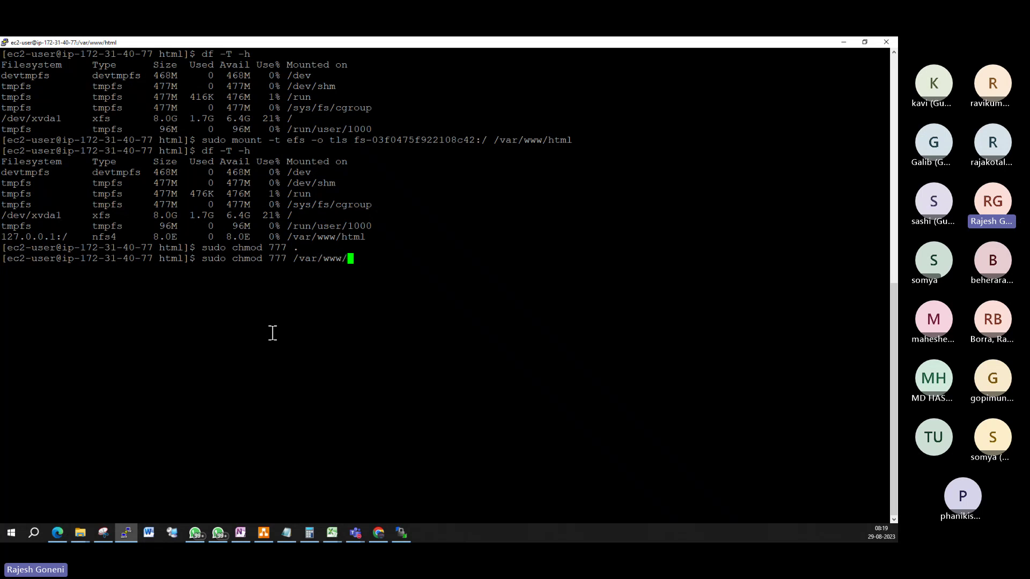
key("Return")
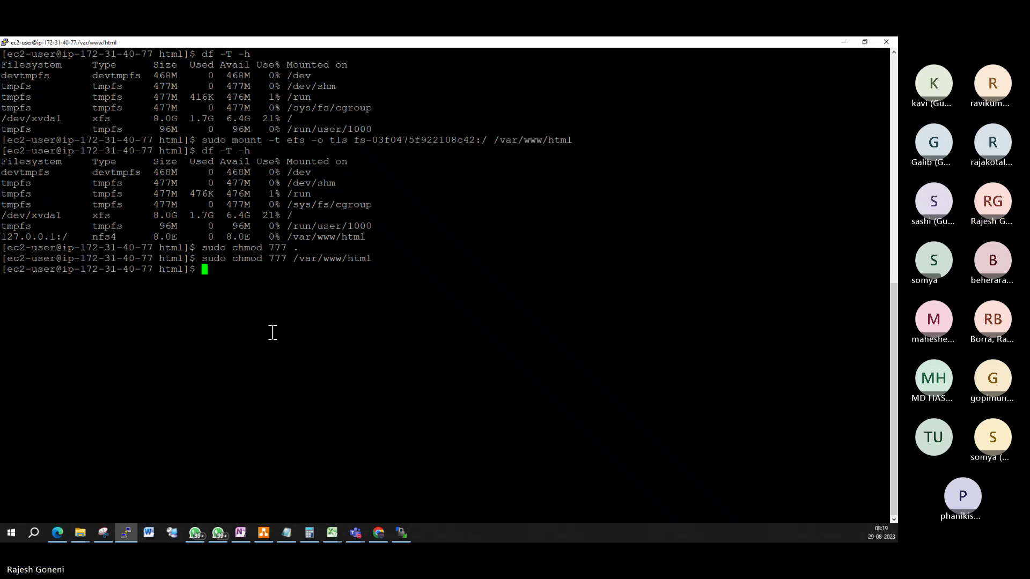
key("alt+Tab")
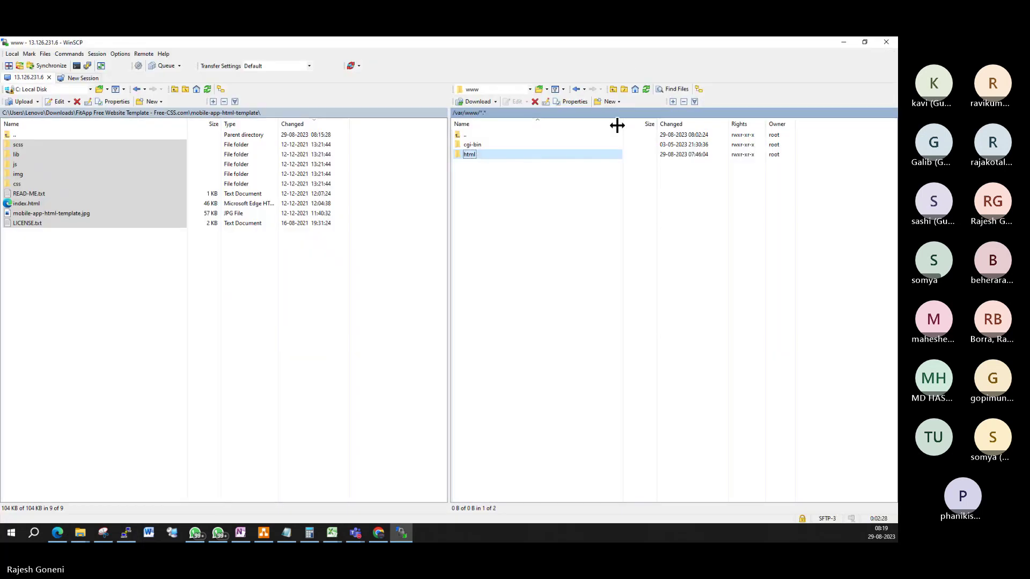
Refresh the remote /var/www folder and check the html folder's permissions in its properties.
left_click(646, 89)
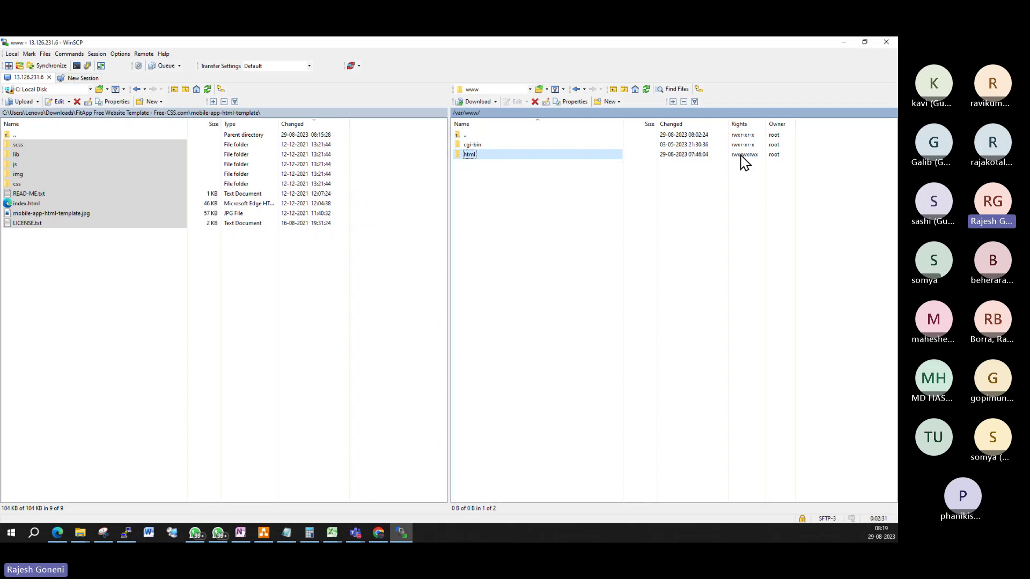
right_click(492, 155)
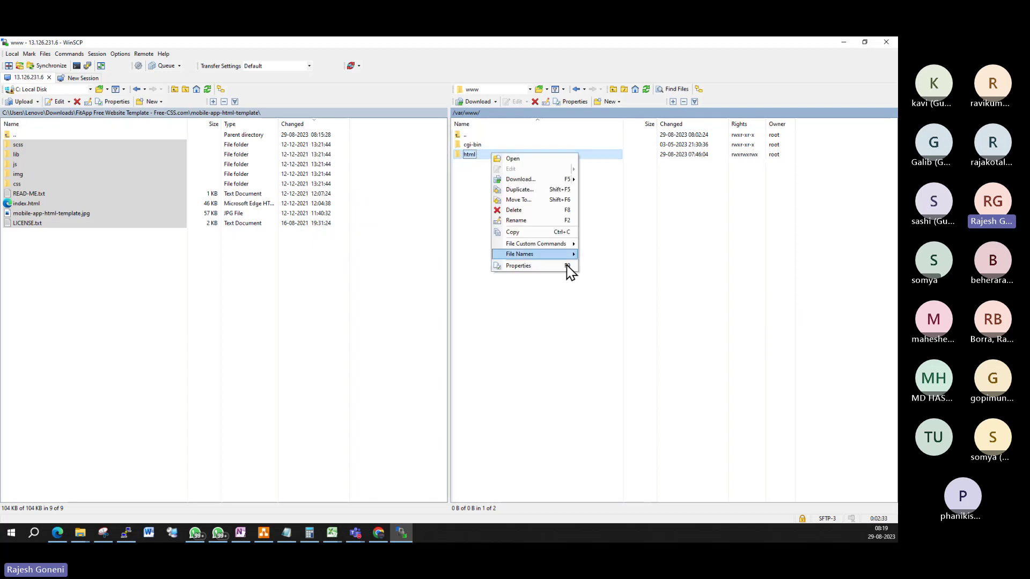
left_click(556, 266)
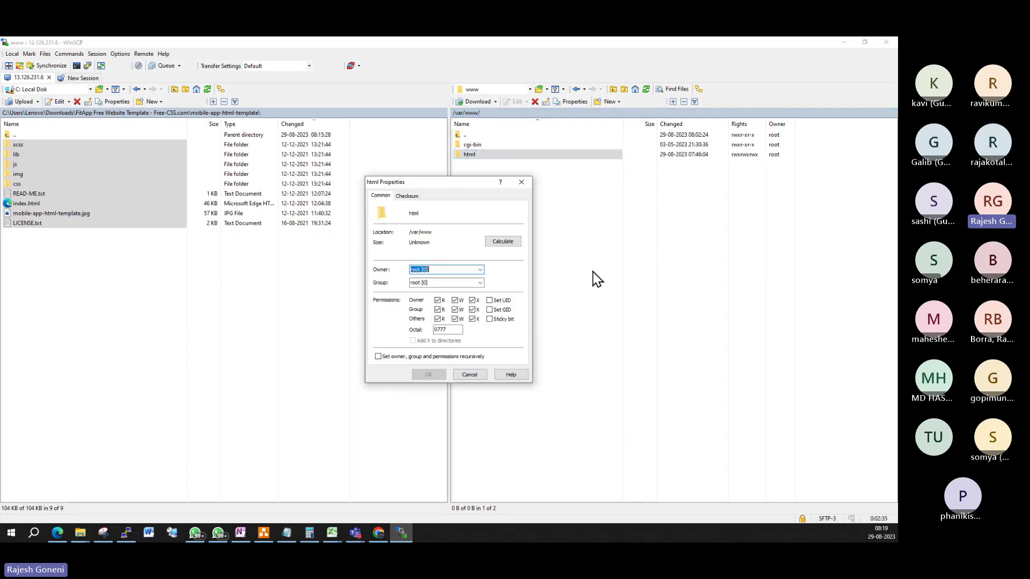
left_click(523, 184)
Open the remote html folder and upload all selected template files and folders into it.
double_click(528, 155)
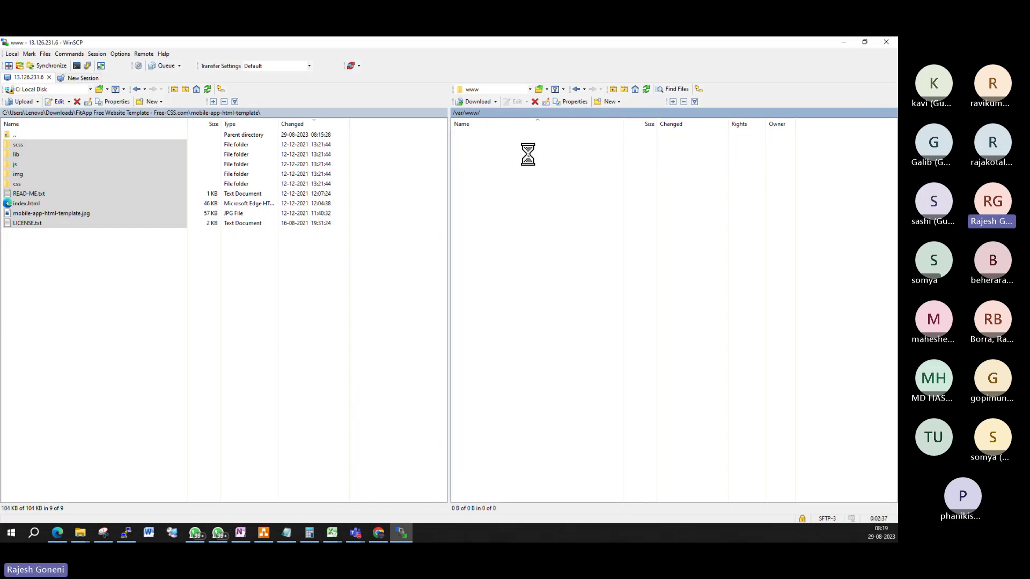
left_click_drag(236, 316, 537, 209)
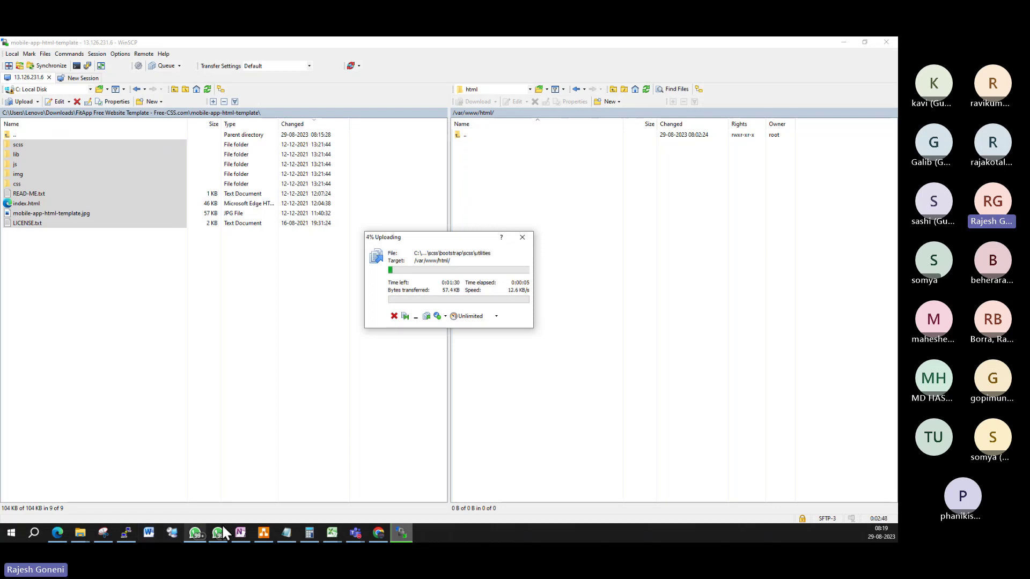
Switch to the EFS console in Chrome, close the Attach dialog, and check efsdemo1's metered size, reloading the page once.
left_click(379, 533)
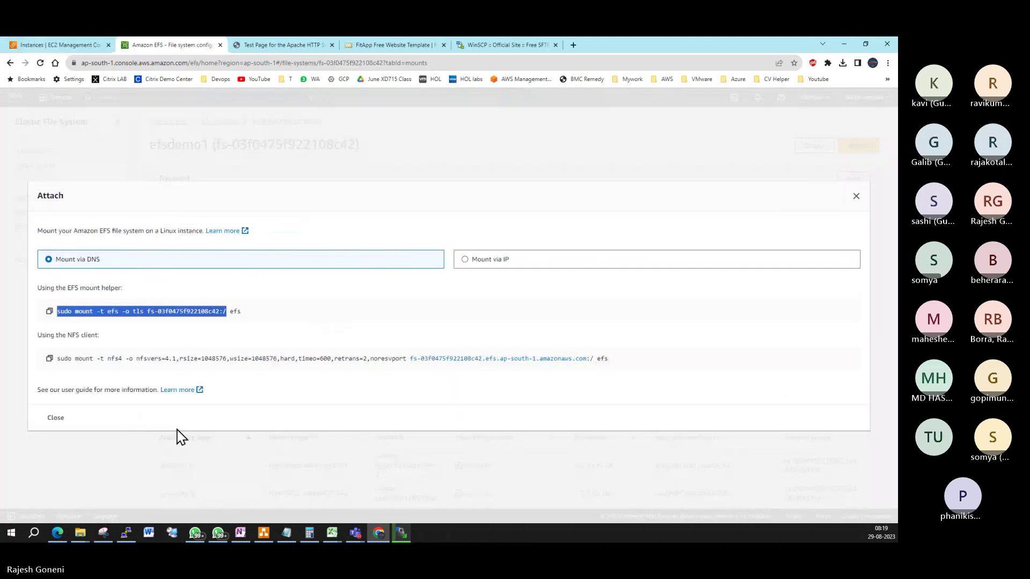
left_click(857, 197)
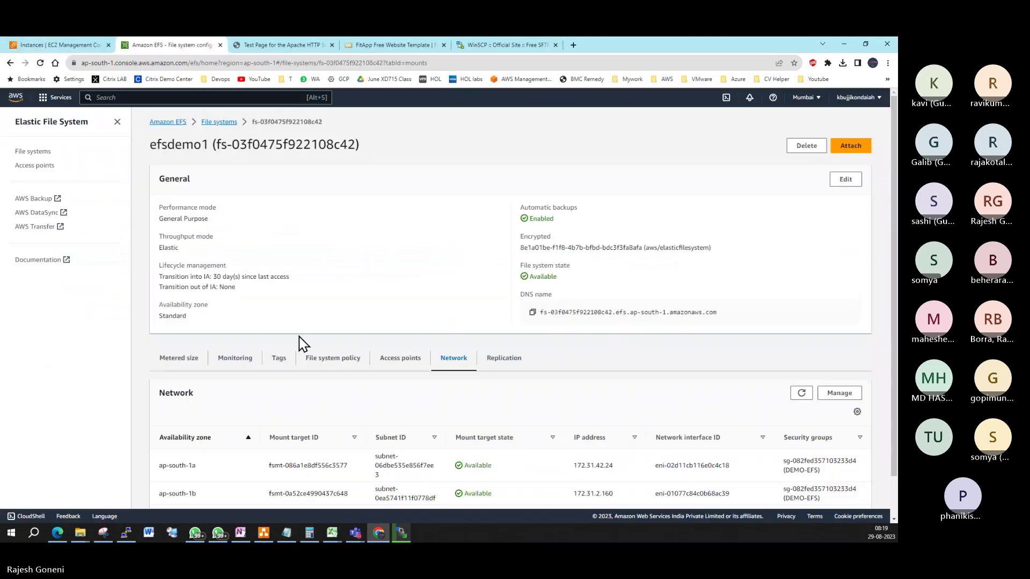
left_click(179, 358)
scroll(543, 412, "down", 2)
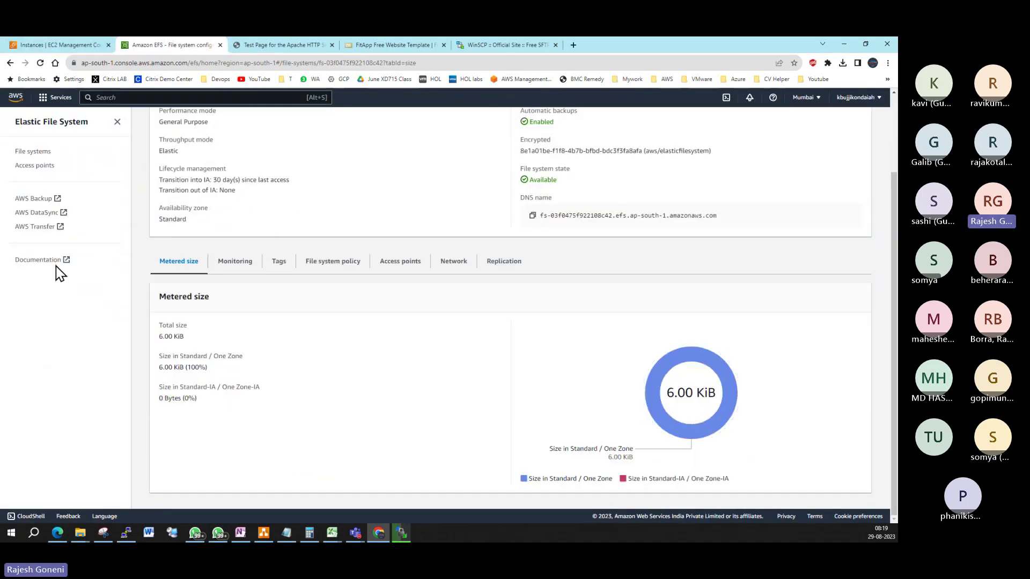
scroll(539, 370, "up", 2)
scroll(554, 362, "down", 2)
scroll(704, 395, "up", 3)
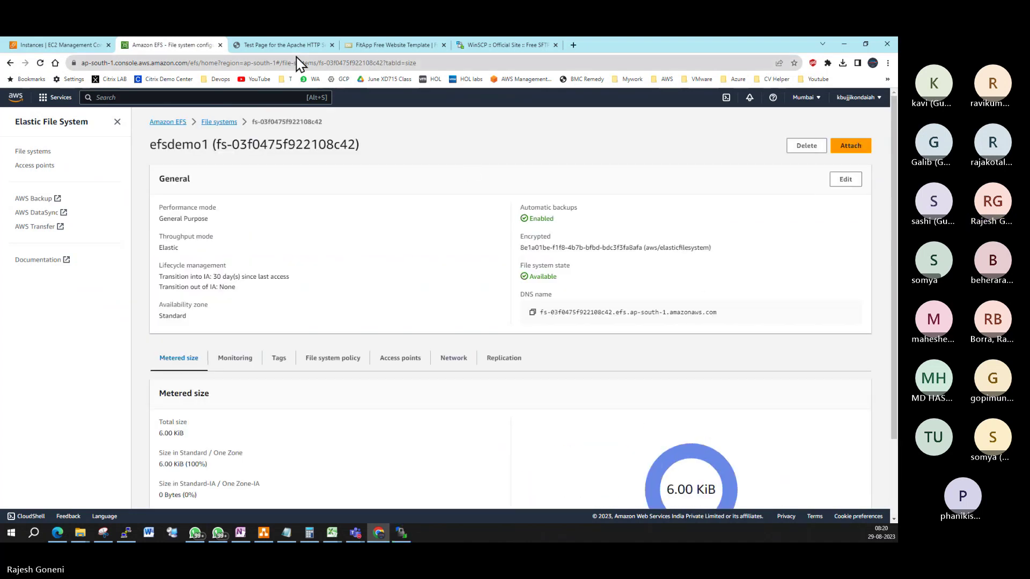
left_click(439, 65)
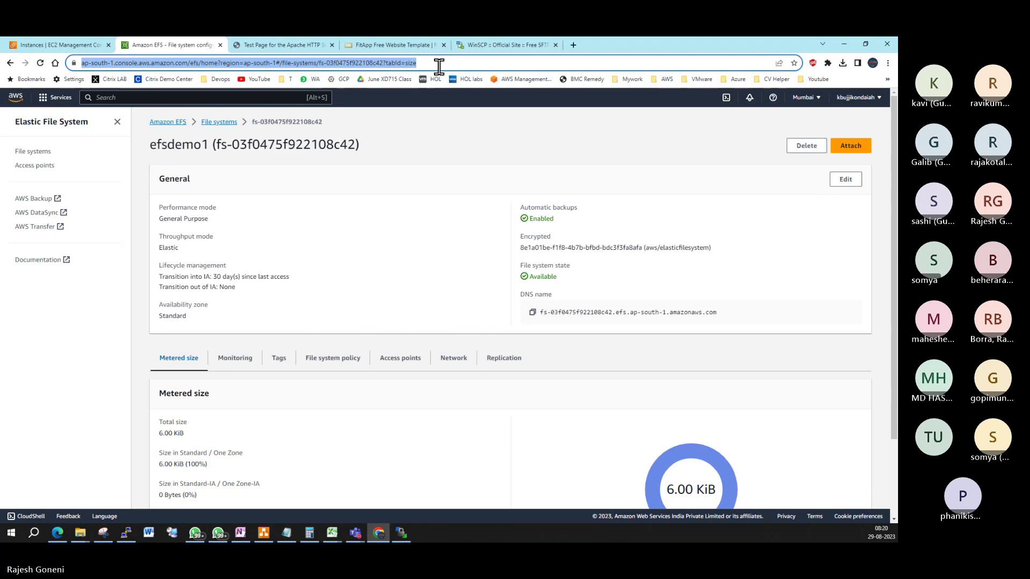
key("Return")
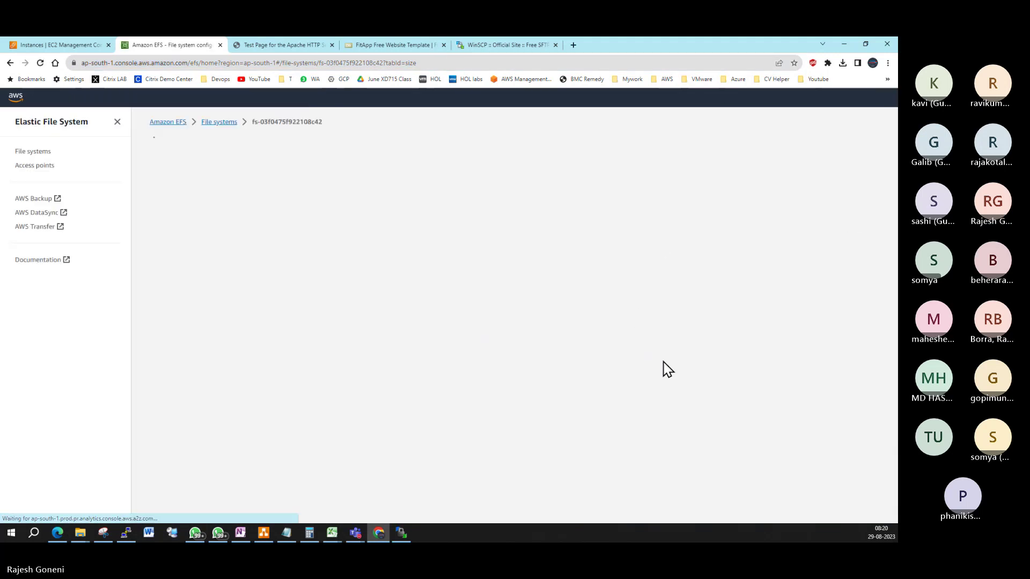
scroll(666, 349, "down", 3)
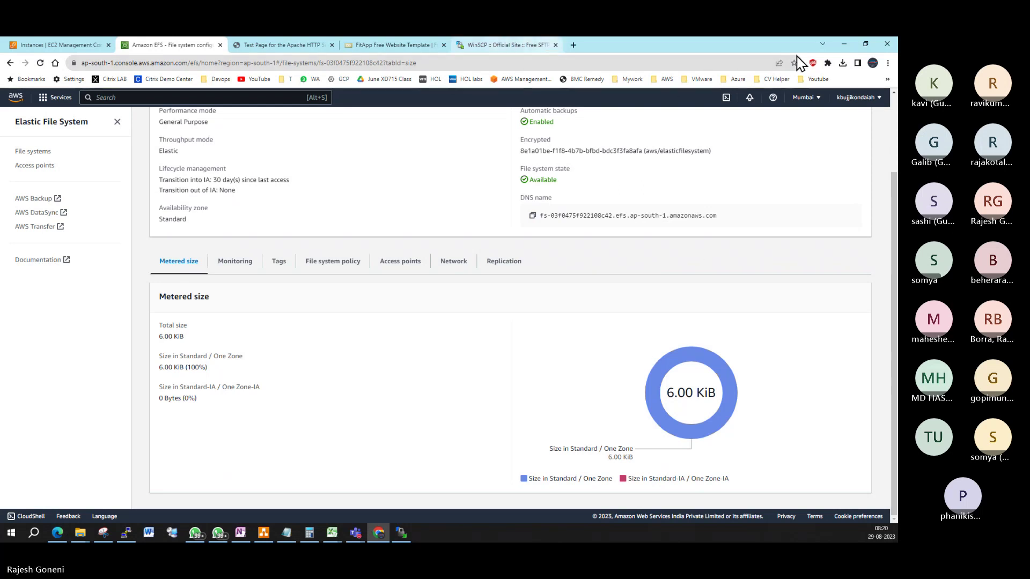
Check the uploaded files in WinSCP, reload the web server's page at 13.126.231.6 in Chrome, and look through the site.
left_click(842, 46)
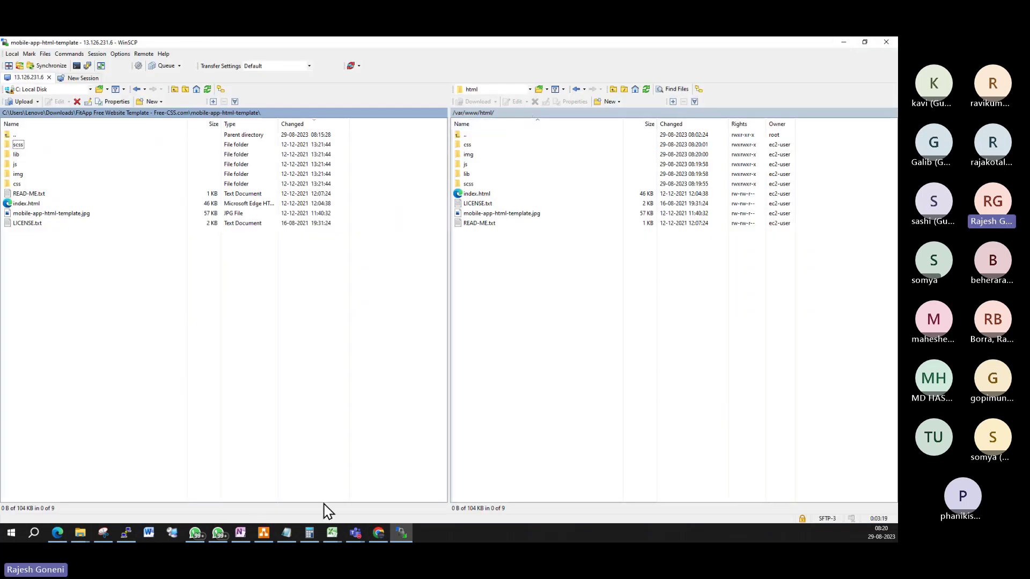
left_click(377, 534)
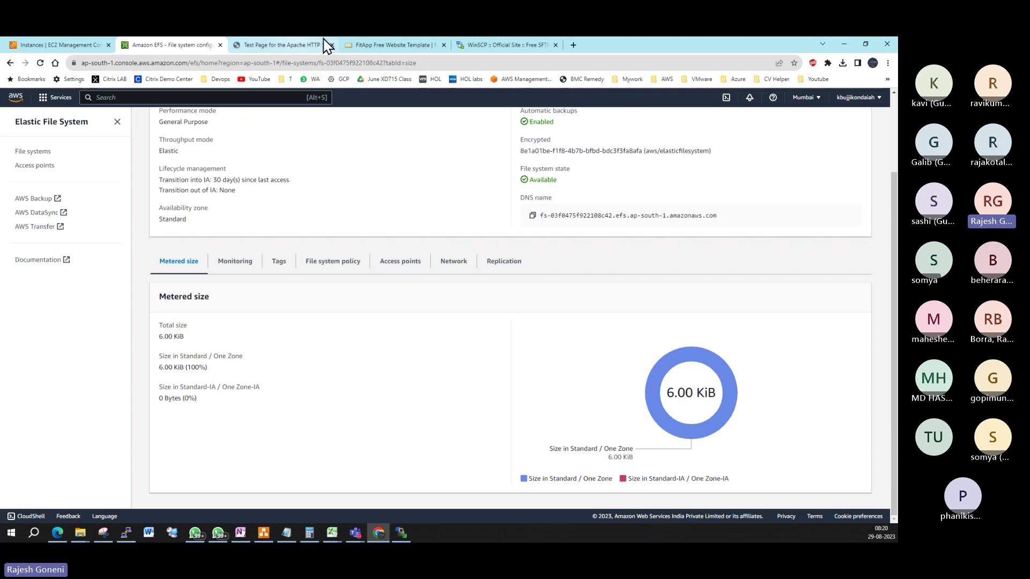
left_click(304, 47)
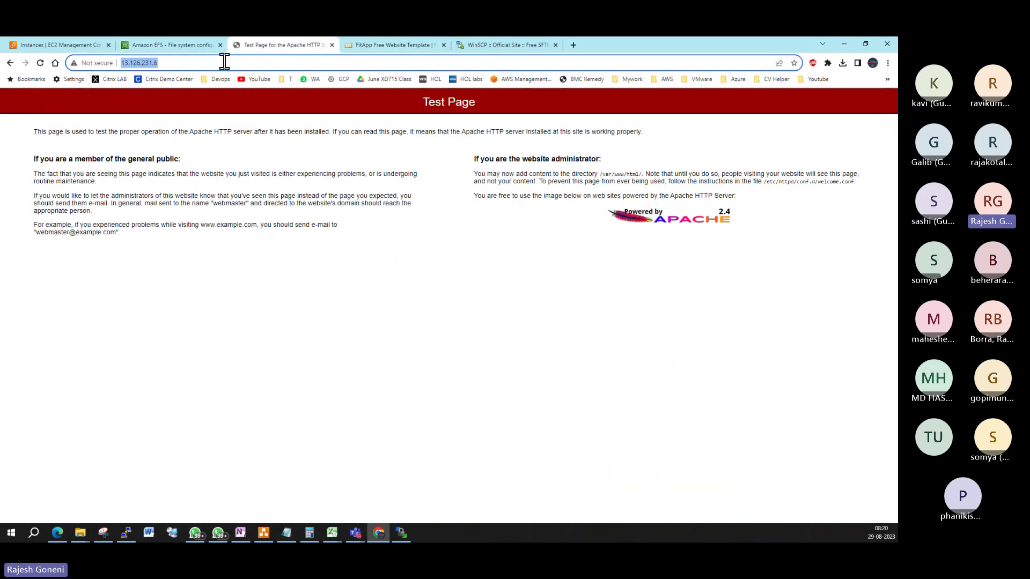
left_click(220, 64)
key("Return")
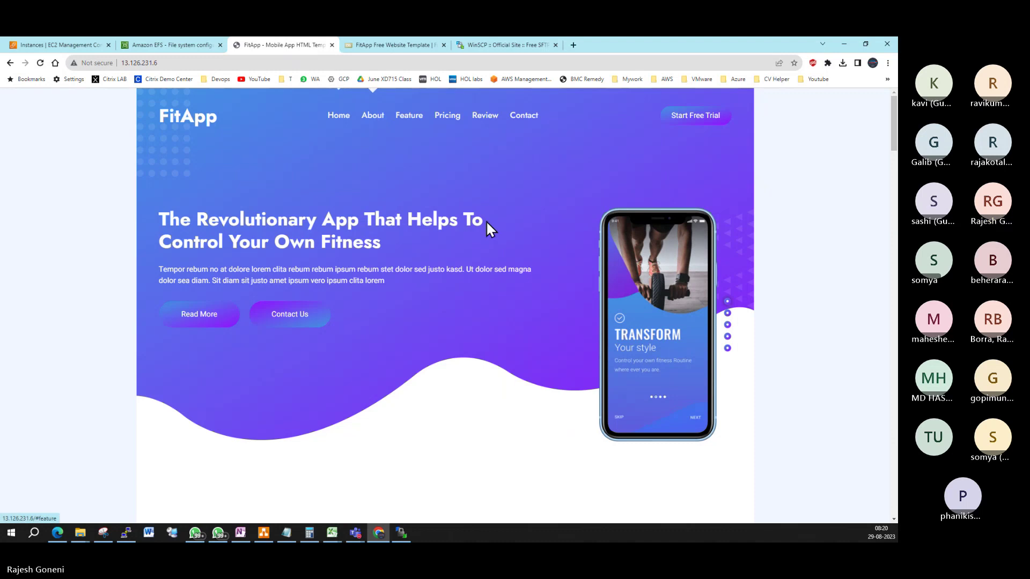
scroll(494, 241, "down", 5)
scroll(500, 257, "up", 10)
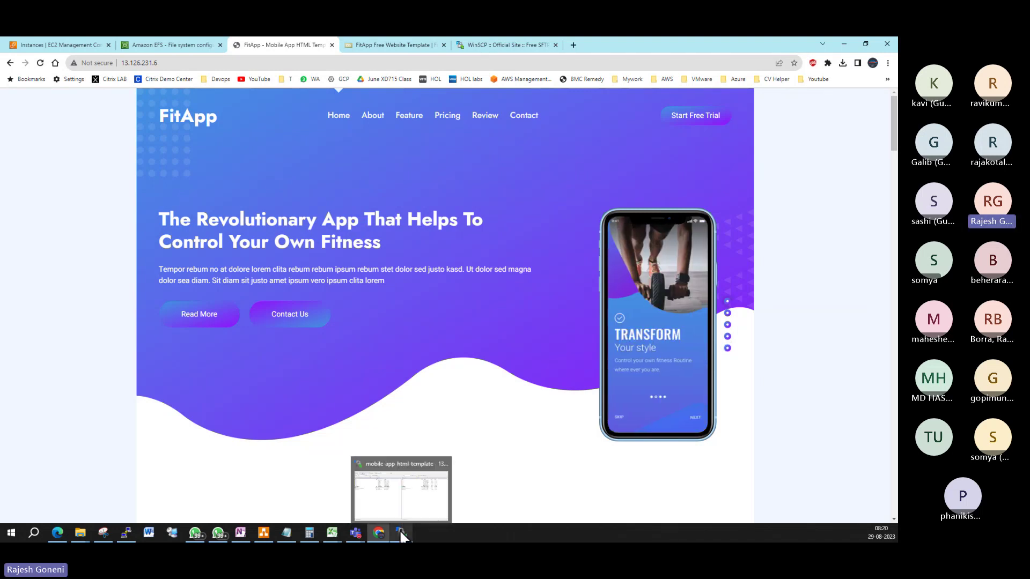
Check the EFS diagram in diagrams.net, switch to WEB01's PuTTY terminal, run df -T -h, and examine the /var/www/html mount entry.
left_click(265, 534)
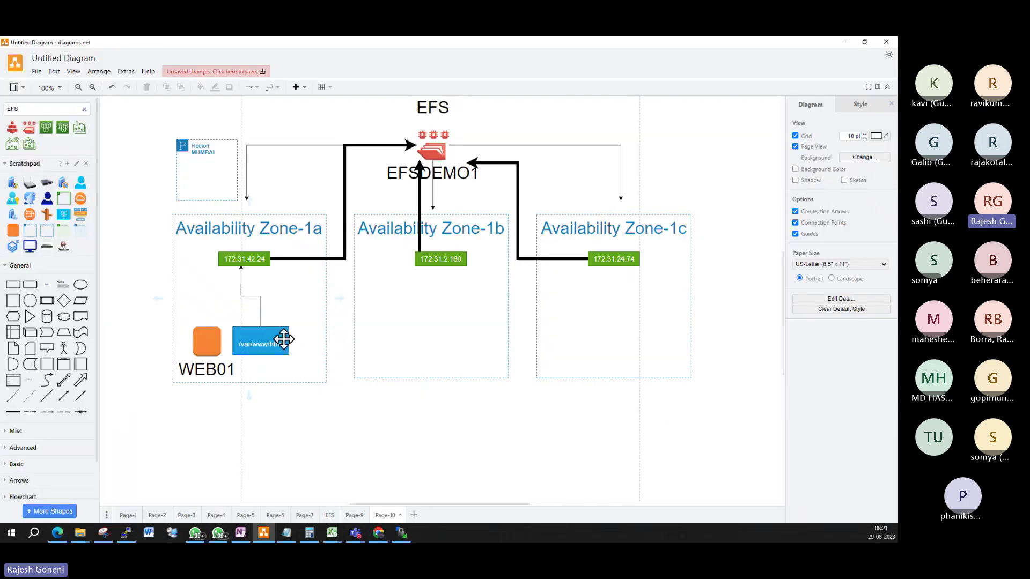
left_click(131, 534)
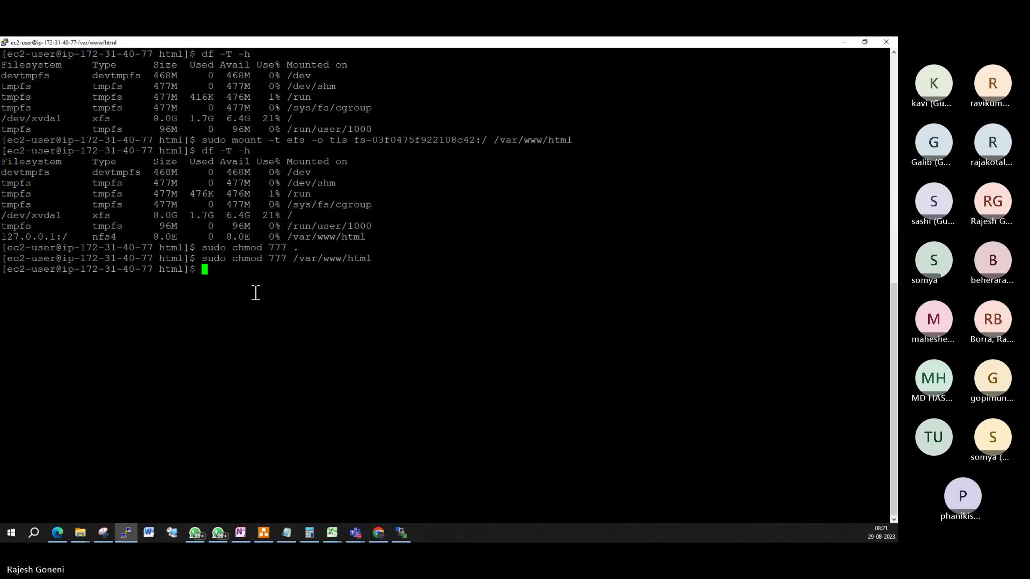
key("Up")
key("Up")
key("Up")
key("Return")
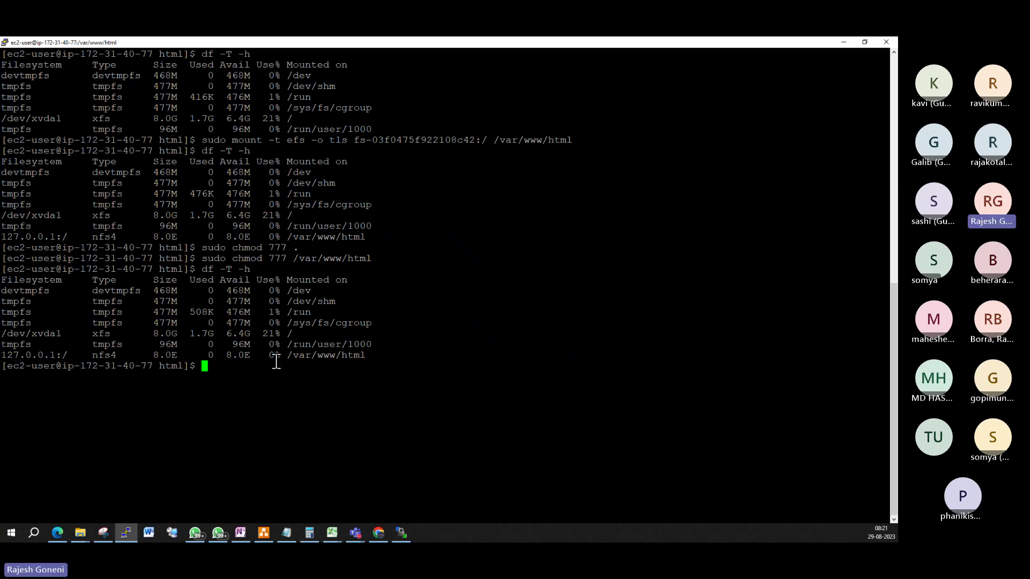
left_click_drag(370, 358, 22, 355)
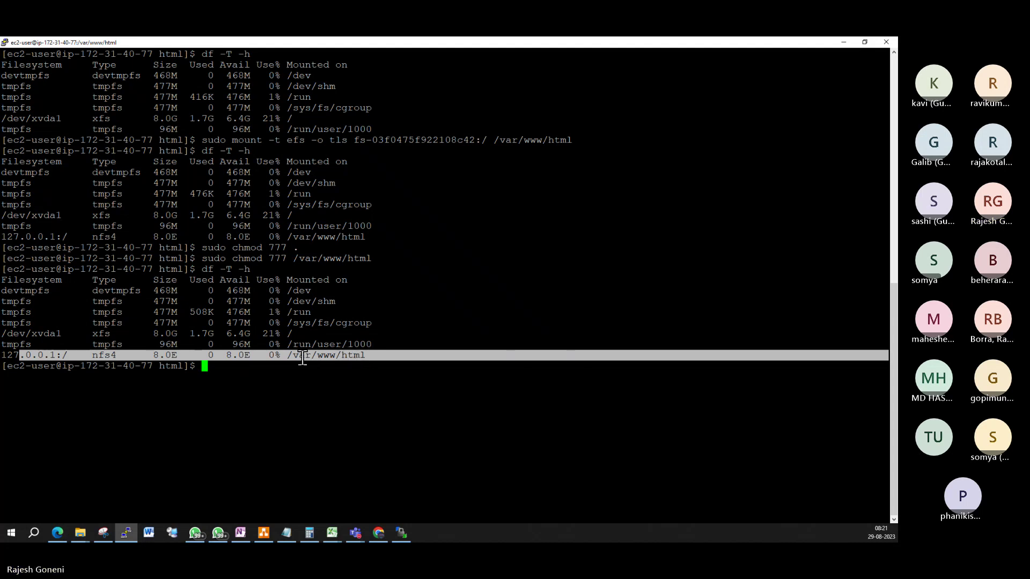
left_click_drag(292, 356, 375, 357)
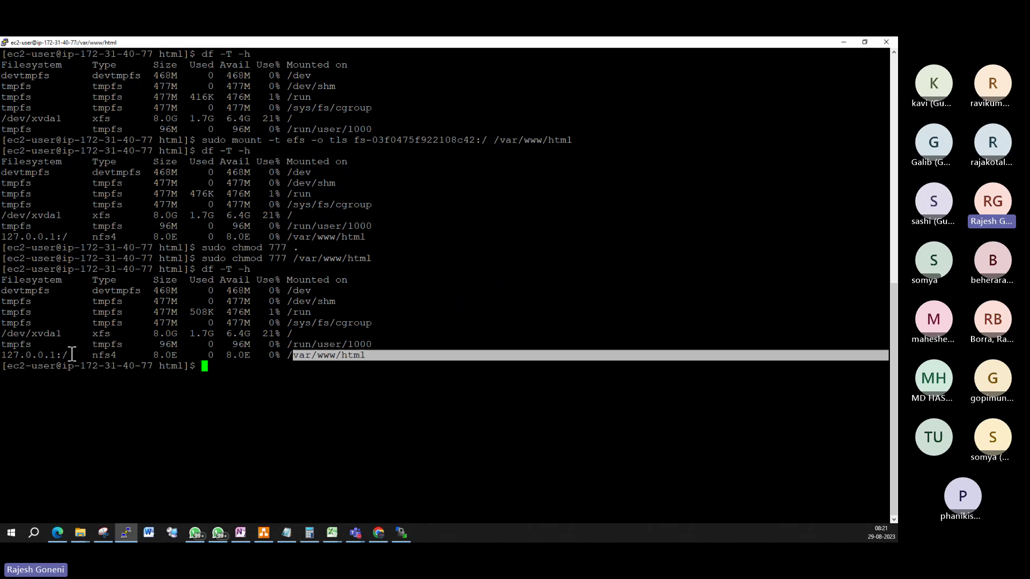
left_click_drag(72, 355, 2, 352)
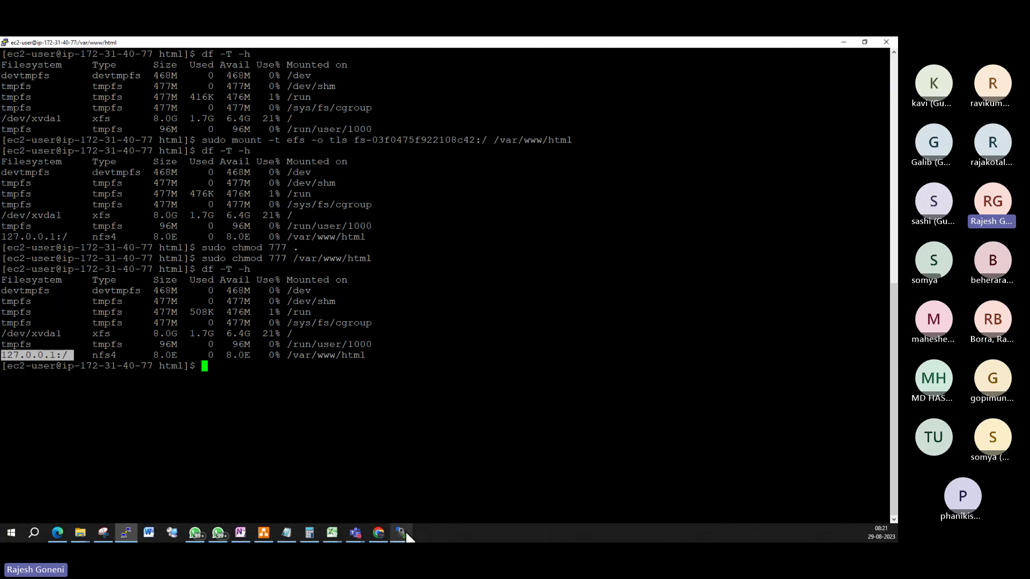
Switch to the EC2 instances list in Chrome, select only WEB02, and copy its public IPv4 address.
mouse_move(195, 536)
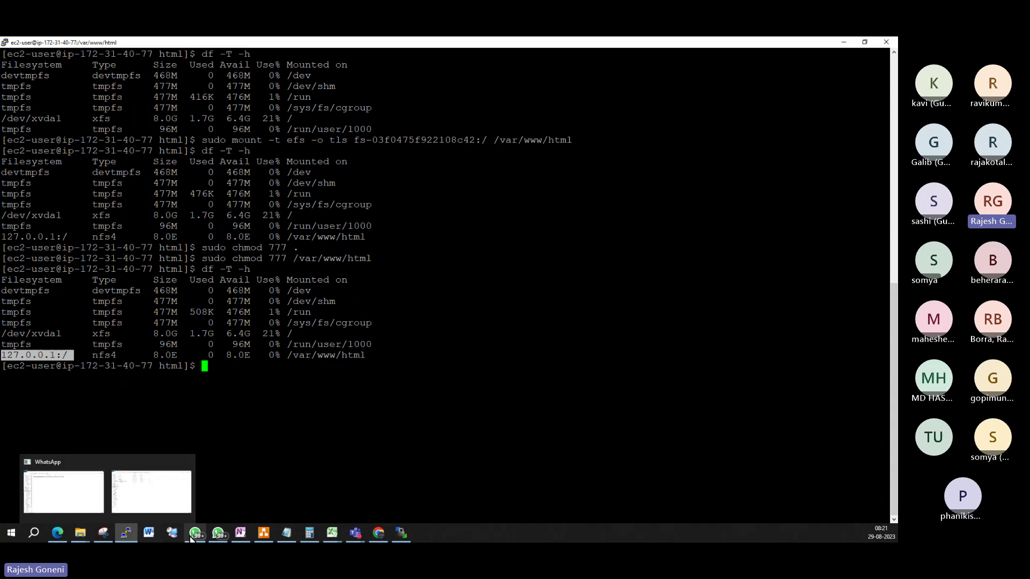
left_click(378, 535)
left_click(59, 45)
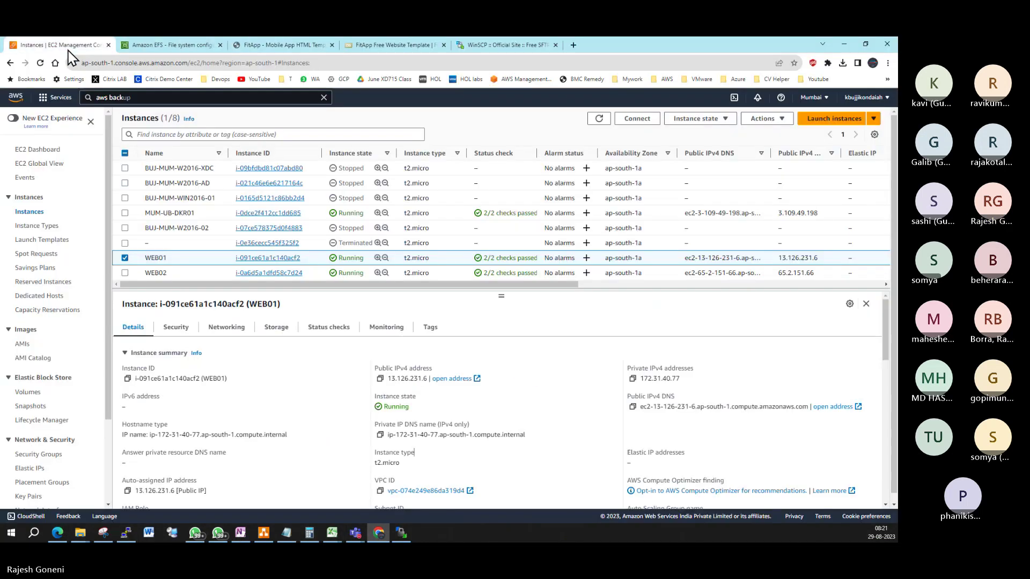
left_click(125, 258)
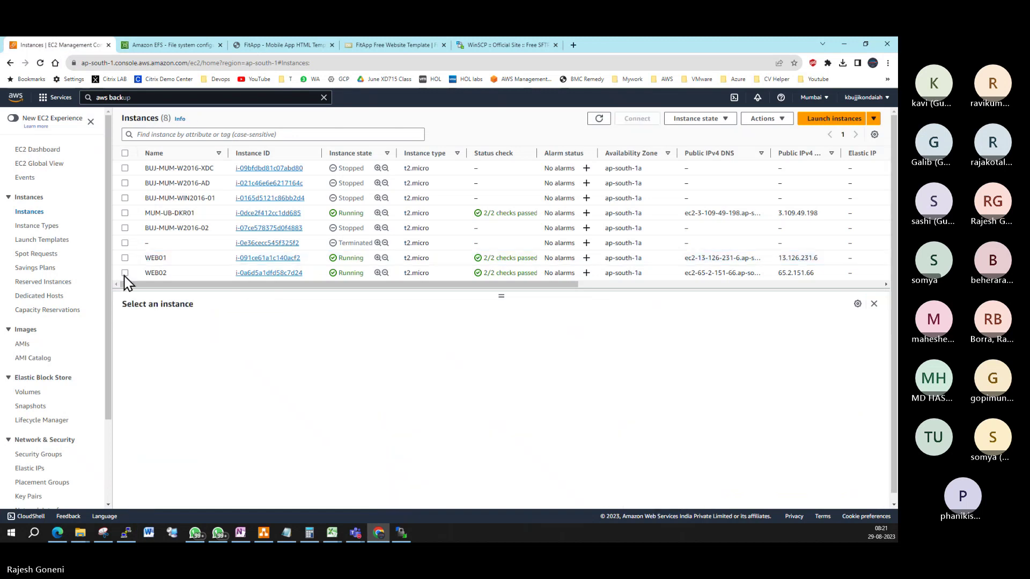
left_click(125, 273)
left_click(379, 378)
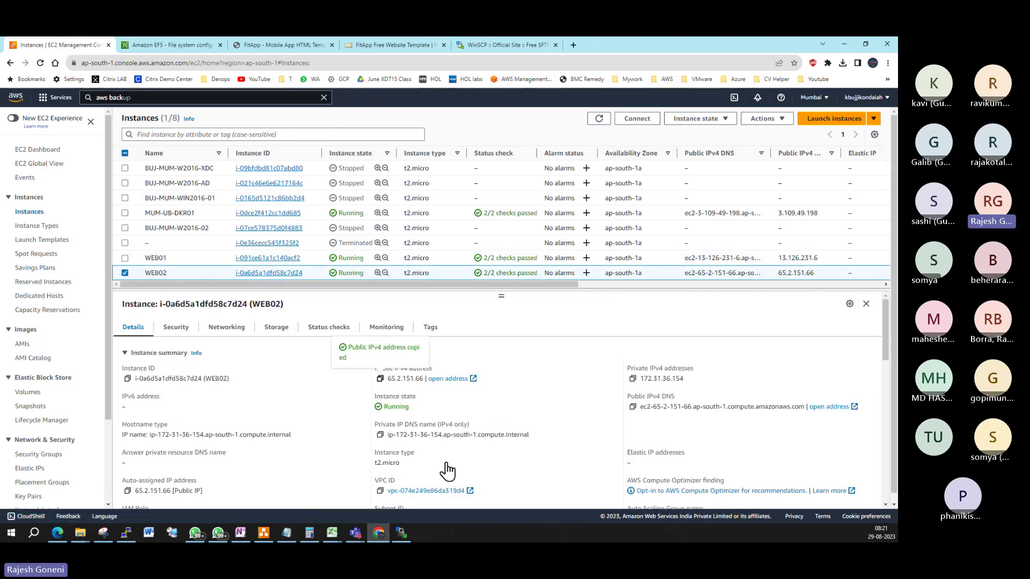
Switch to PuTTY, dock WEB01's terminal to half the screen, and start a new session configuration with host 65.2.151.66.
left_click(126, 533)
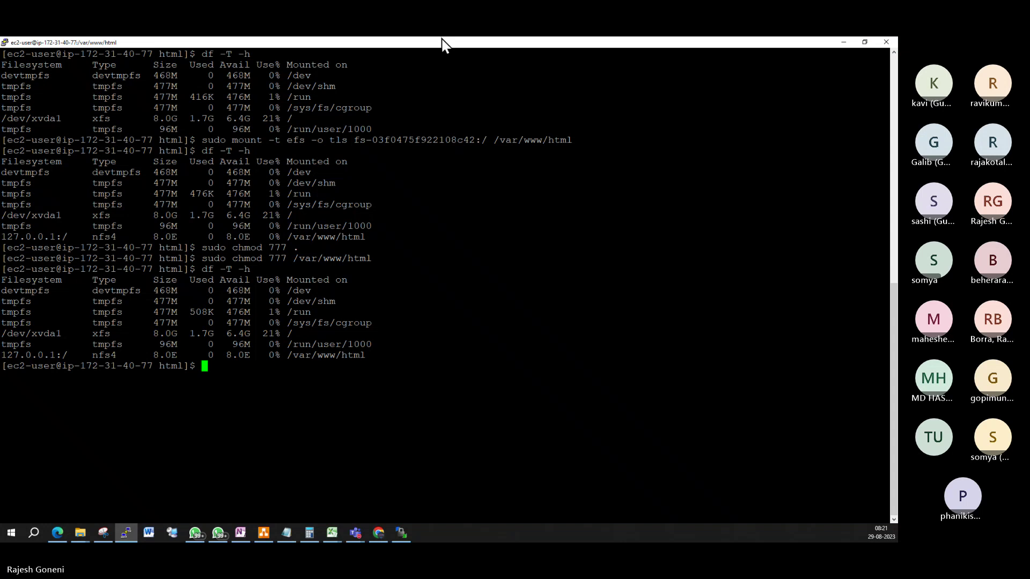
left_click_drag(475, 44, 2, 193)
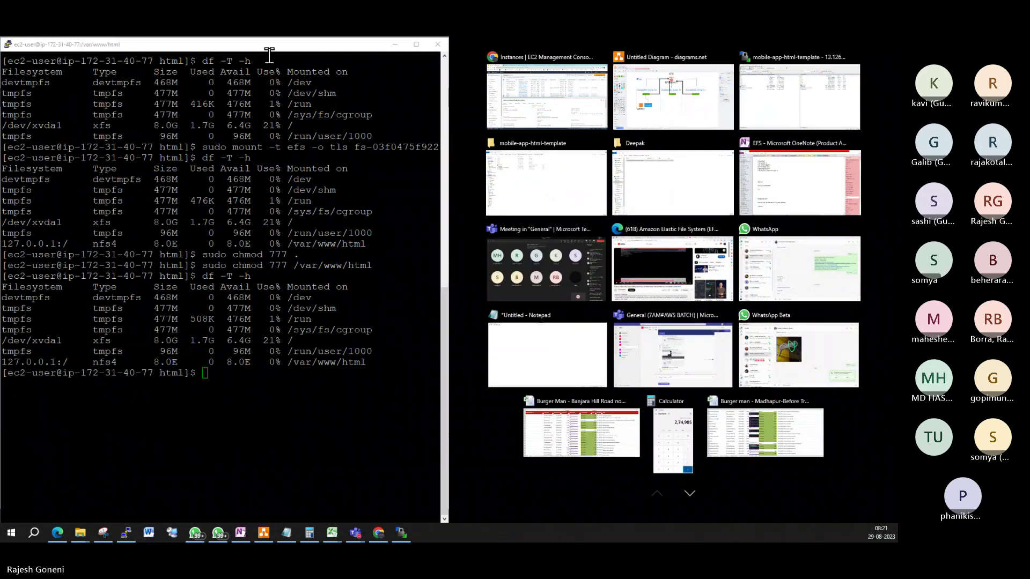
right_click(312, 46)
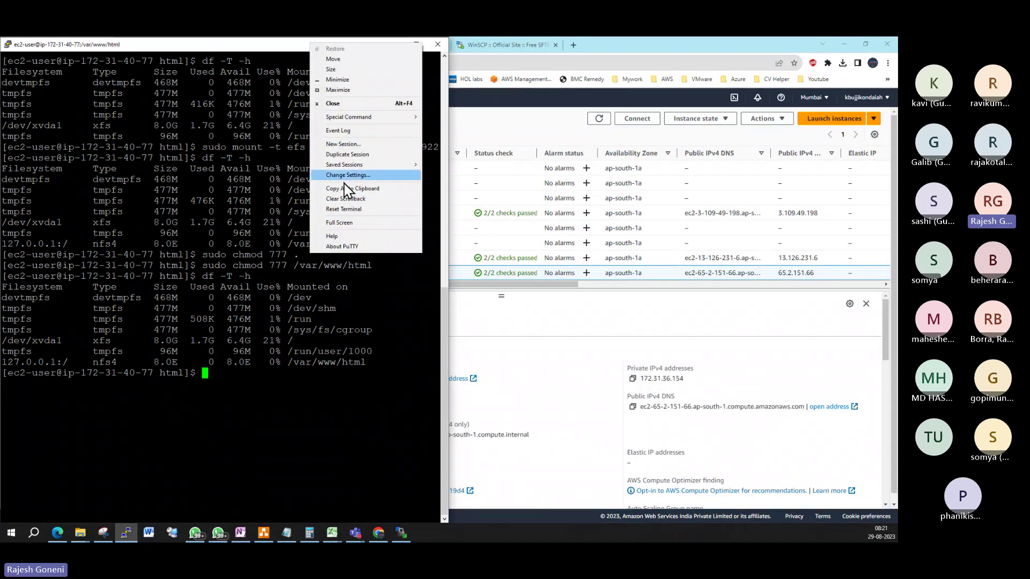
left_click(537, 215)
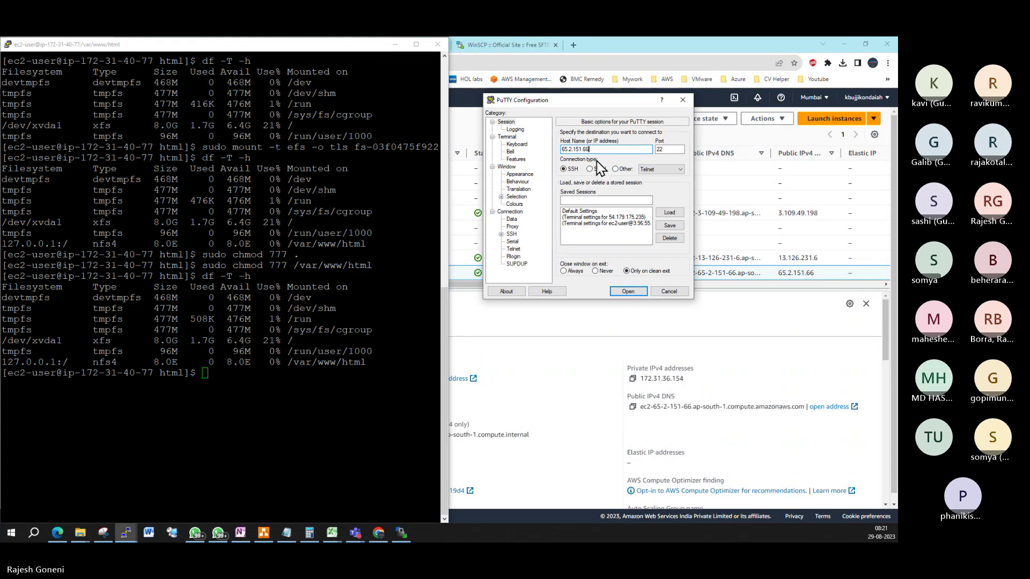
Choose EFS_Mumbai_Demo_Keypair.ppk as the private key file for the new session's SSH authentication.
double_click(512, 234)
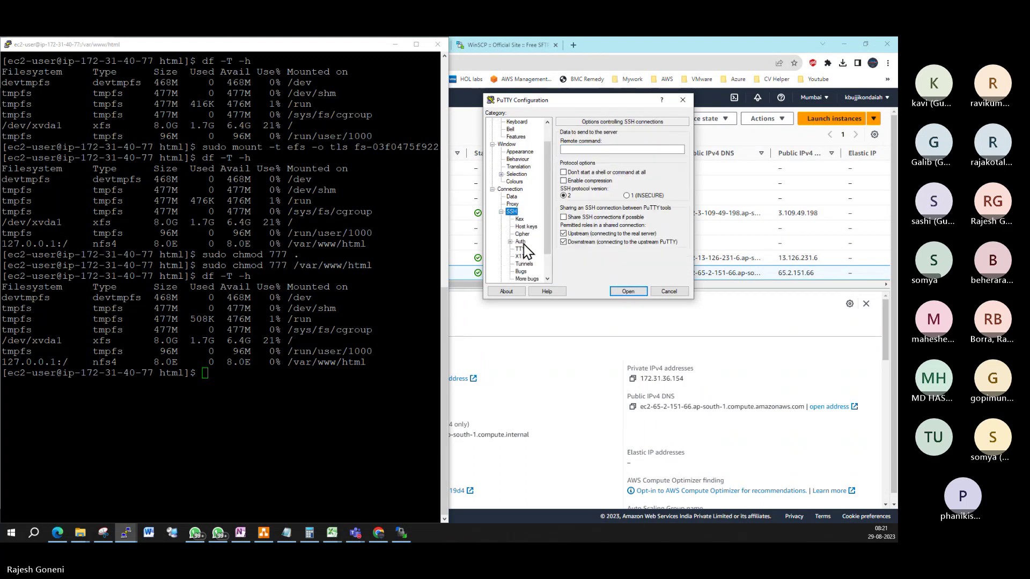
left_click(521, 242)
left_click(669, 236)
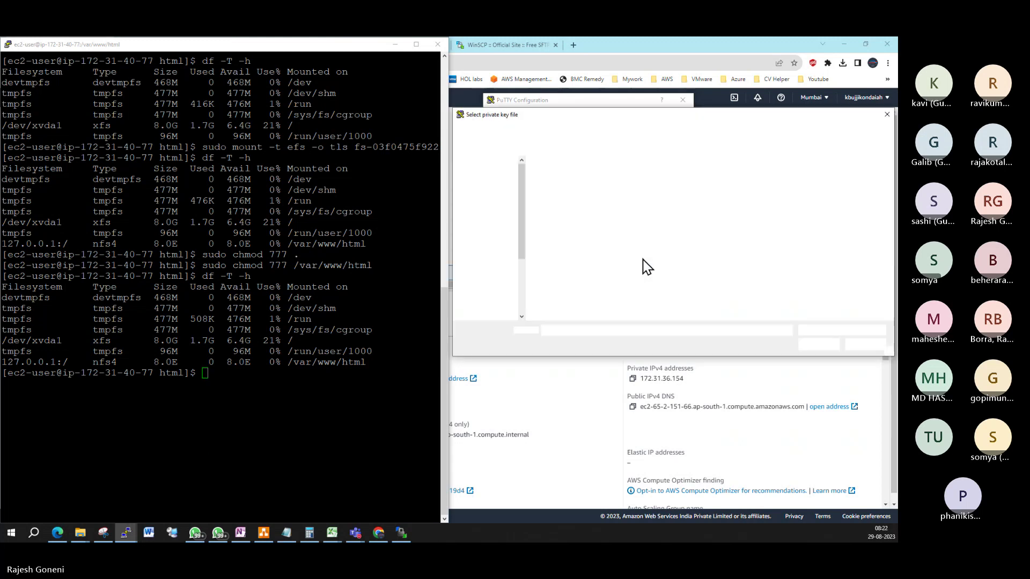
left_click(588, 177)
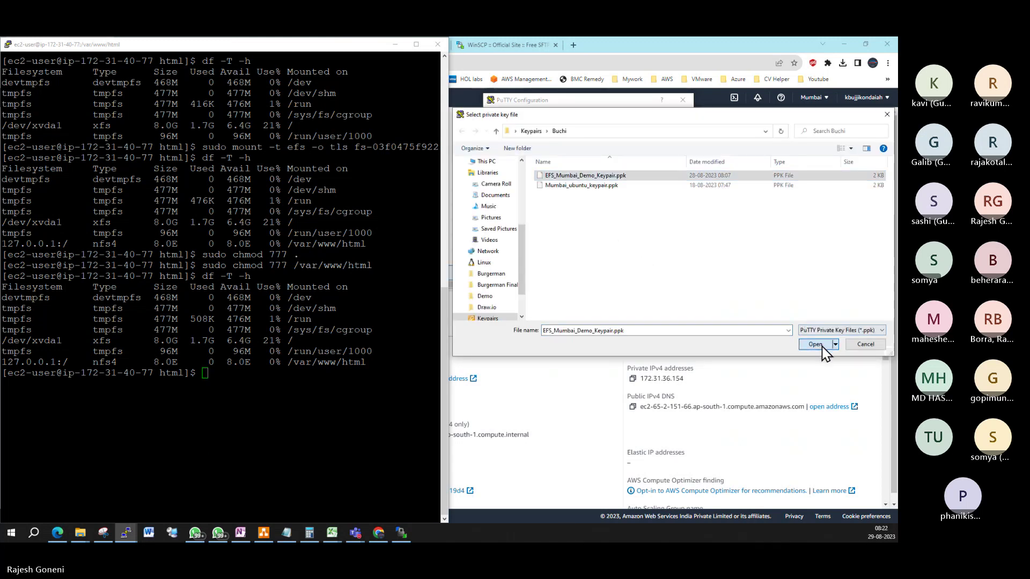